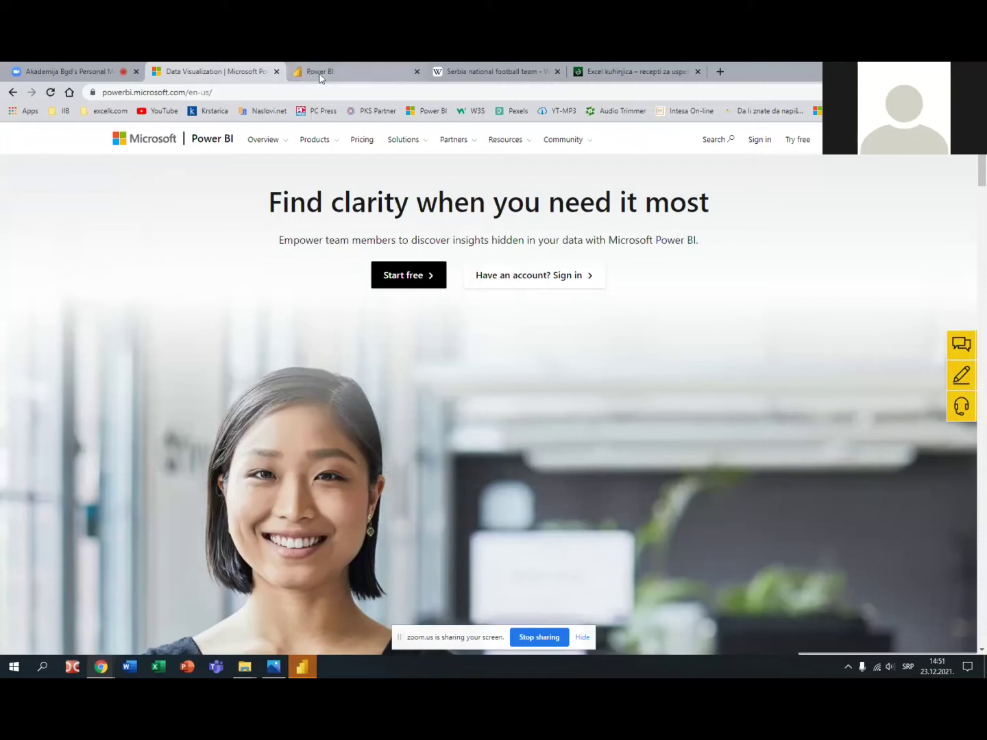
Close the Data Visualization web page, go to the Power BI home page and dismiss the layout tip
{"action": "left_click", "coordinate": [275, 71]}
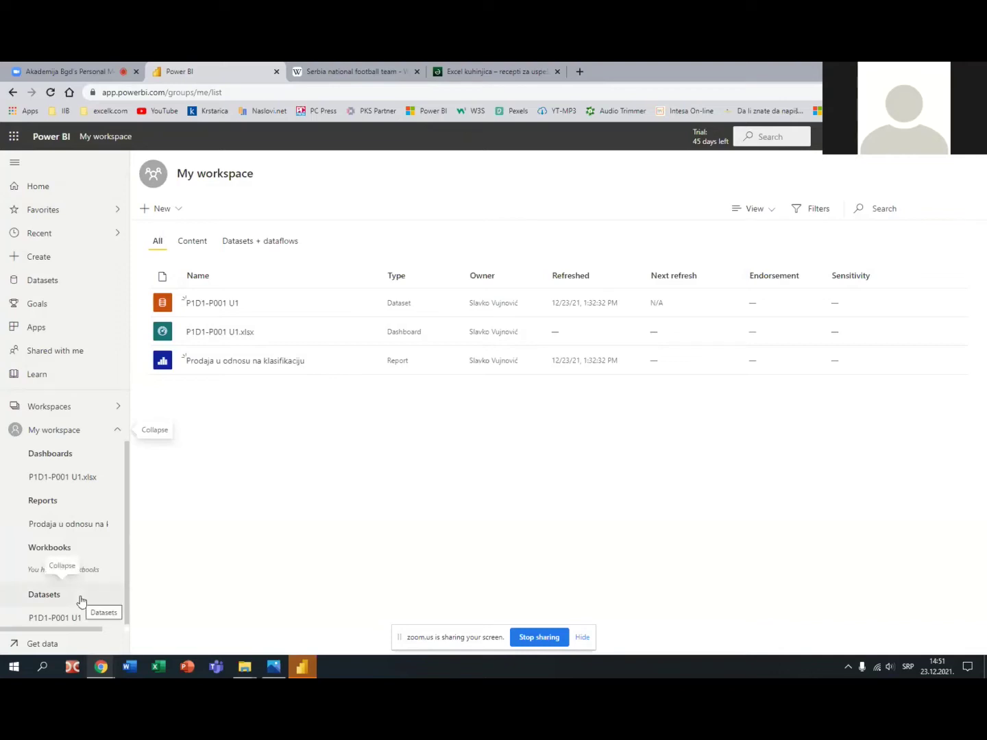
{"action": "left_click", "coordinate": [46, 189]}
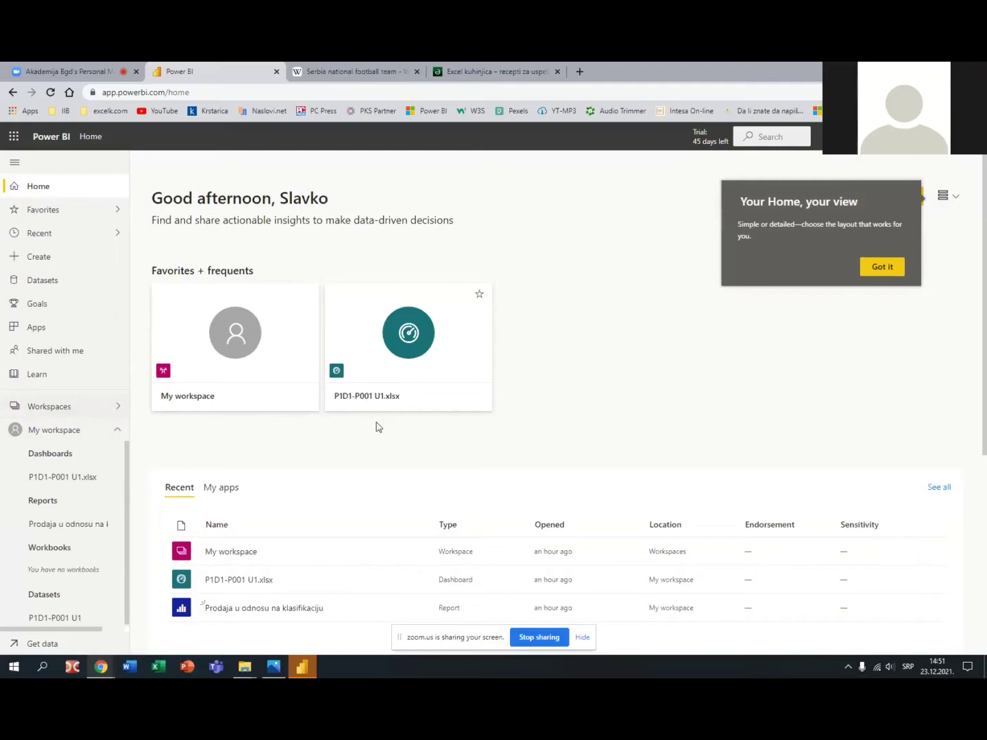
{"action": "left_click", "coordinate": [901, 271]}
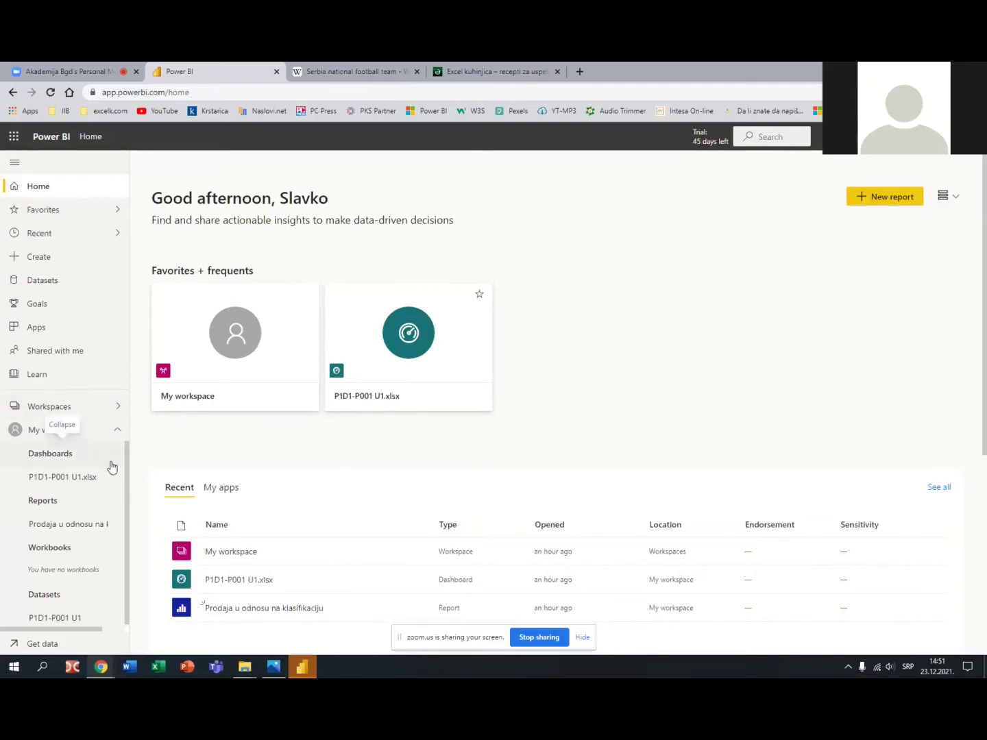
View the P1D1-P001 U1 dataset, the Prodaja u odnosu na klasifikaciju report and the P1D1-P001 U1.xlsx dashboard in turn
{"action": "scroll", "coordinate": [120, 468], "scroll_direction": "down", "scroll_amount": 1}
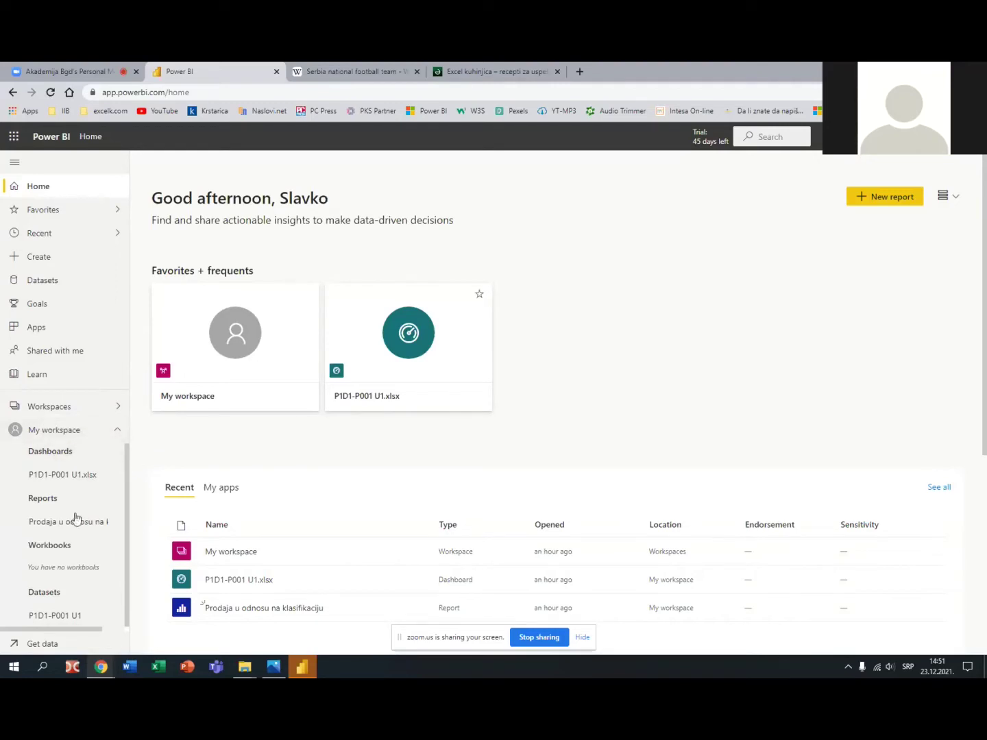
{"action": "left_click", "coordinate": [61, 616]}
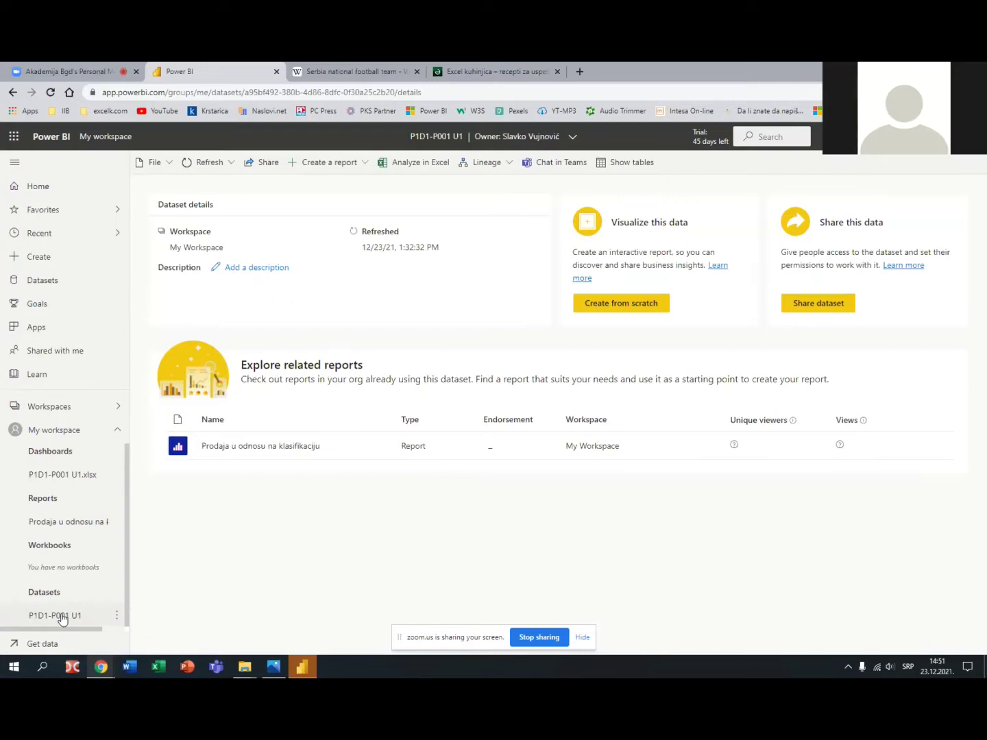
{"action": "left_click", "coordinate": [52, 525]}
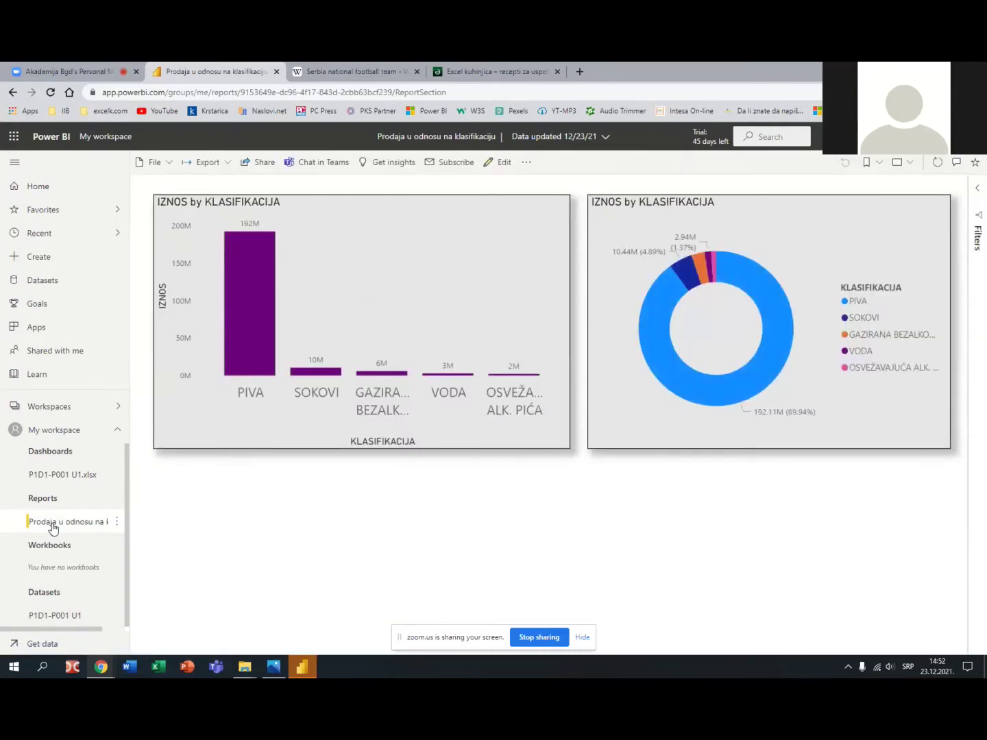
{"action": "left_click", "coordinate": [48, 474]}
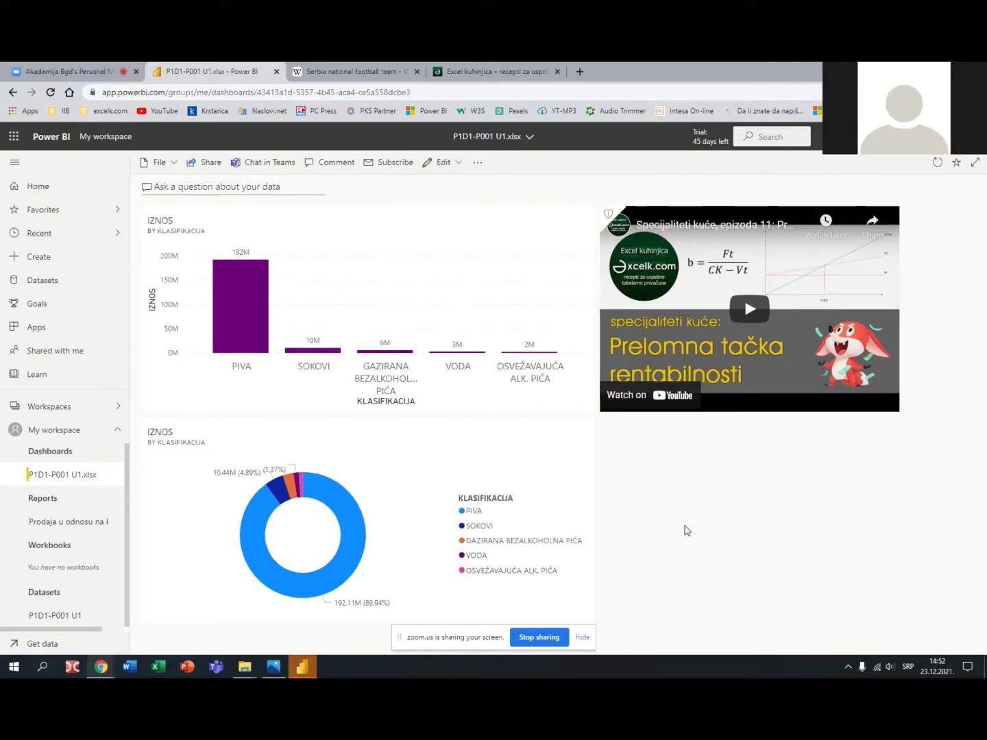
Open the report behind the dashboard's bar chart, highlight individual classification bars, clear the highlighting and return to the dashboard
{"action": "left_click", "coordinate": [251, 311]}
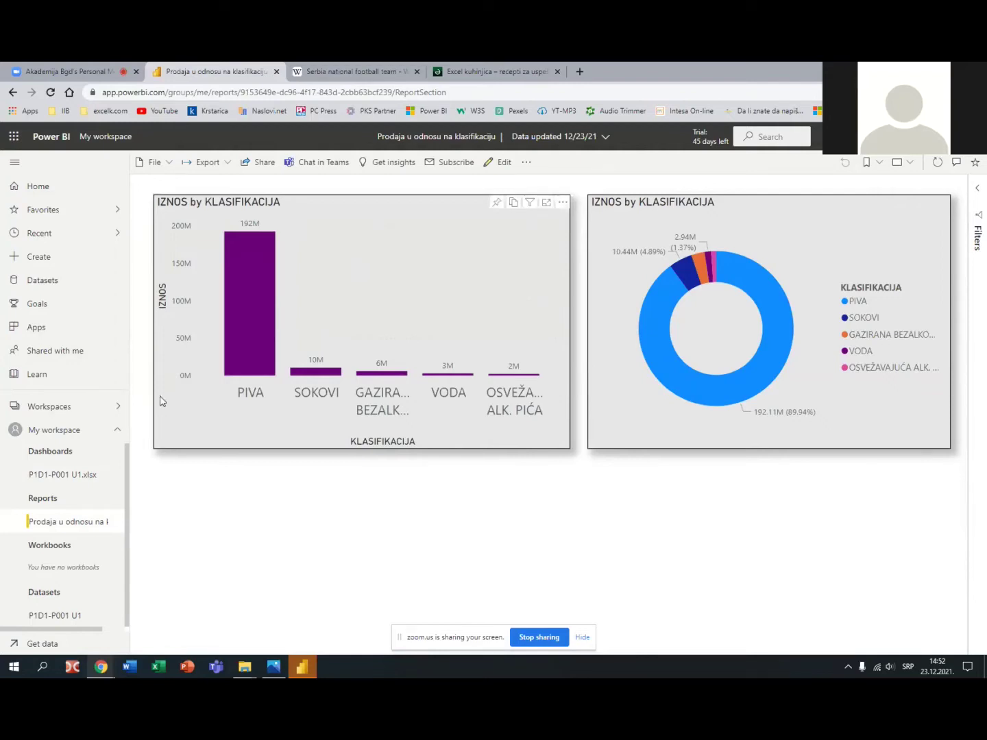
{"action": "left_click", "coordinate": [318, 372]}
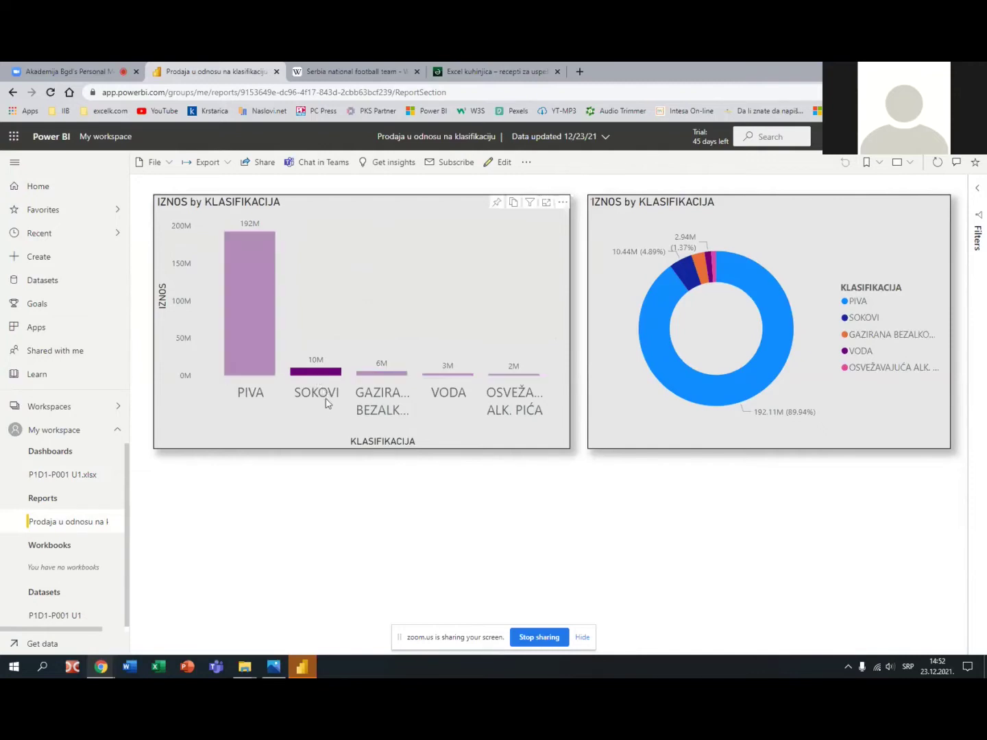
{"action": "left_click", "coordinate": [381, 373]}
{"action": "left_click", "coordinate": [460, 377]}
{"action": "left_click", "coordinate": [266, 353]}
{"action": "left_click", "coordinate": [377, 298]}
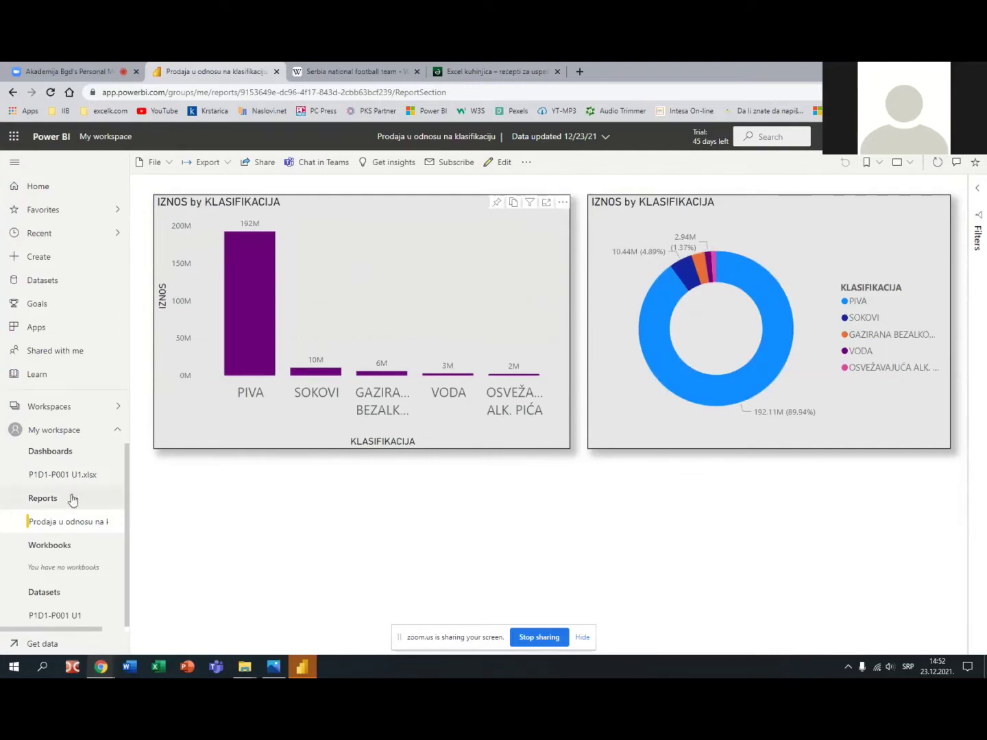
{"action": "left_click", "coordinate": [62, 474]}
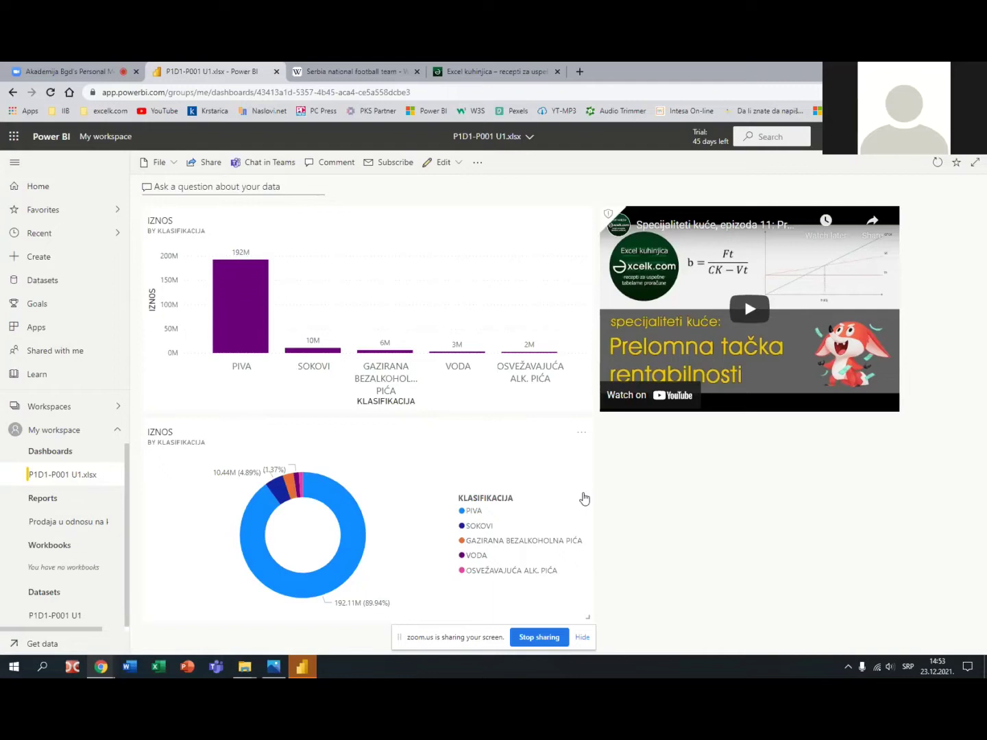
Copy the web address of the Serbia national football team Wikipedia article in the browser
{"action": "left_click", "coordinate": [350, 72]}
{"action": "left_click", "coordinate": [314, 669]}
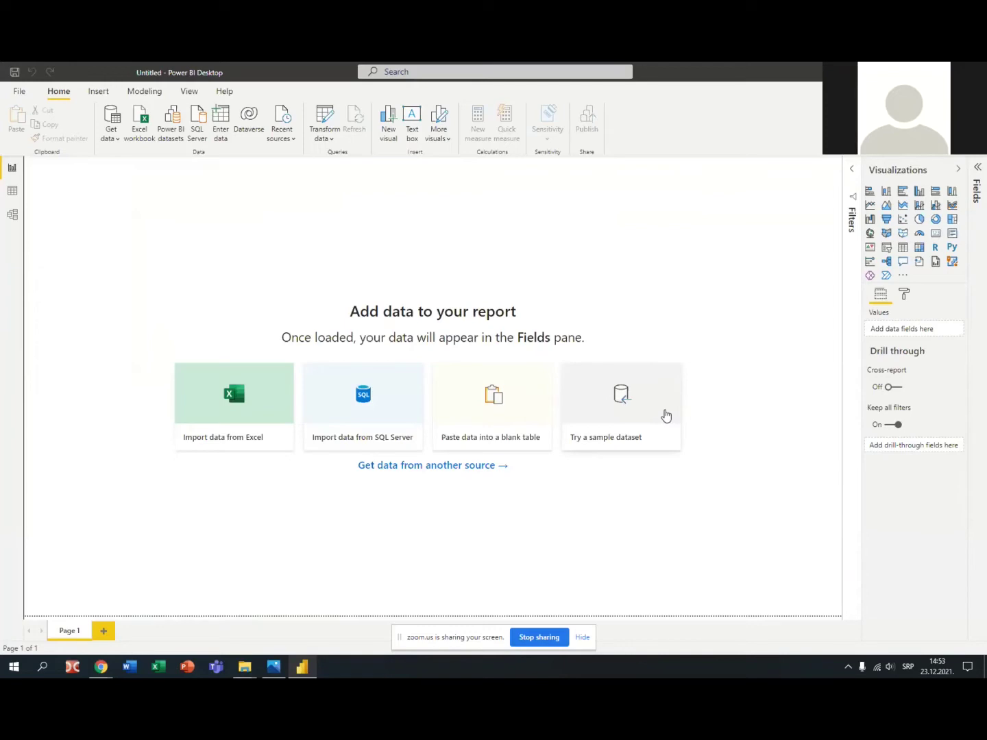
{"action": "left_click", "coordinate": [103, 669]}
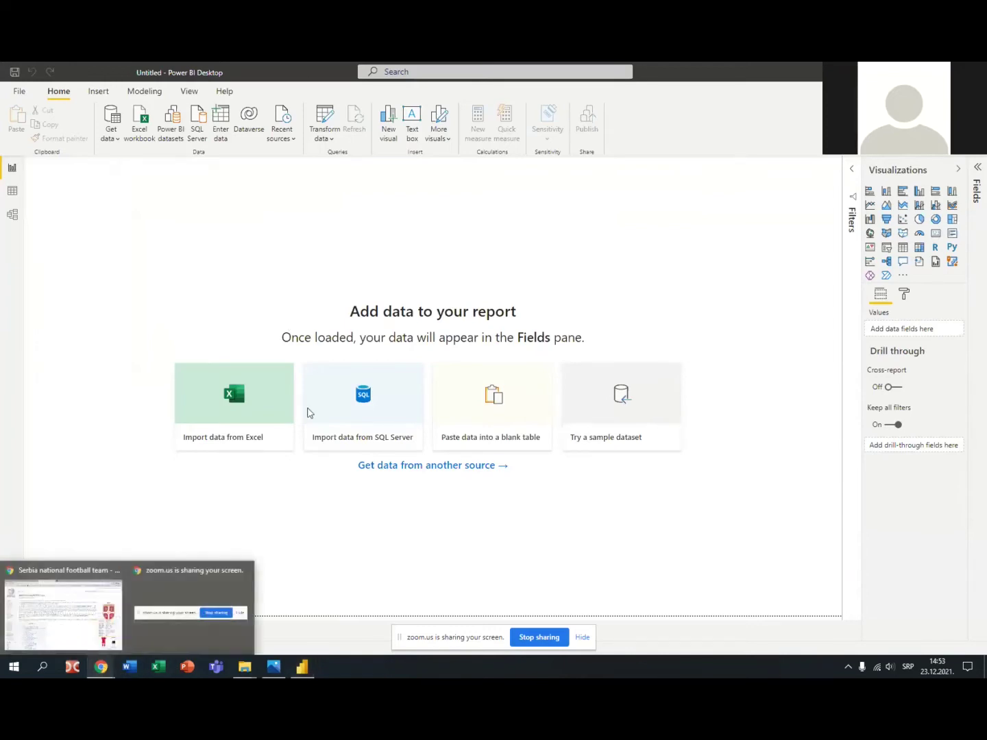
{"action": "left_click", "coordinate": [62, 579]}
{"action": "left_click", "coordinate": [265, 94]}
{"action": "right_click", "coordinate": [266, 94]}
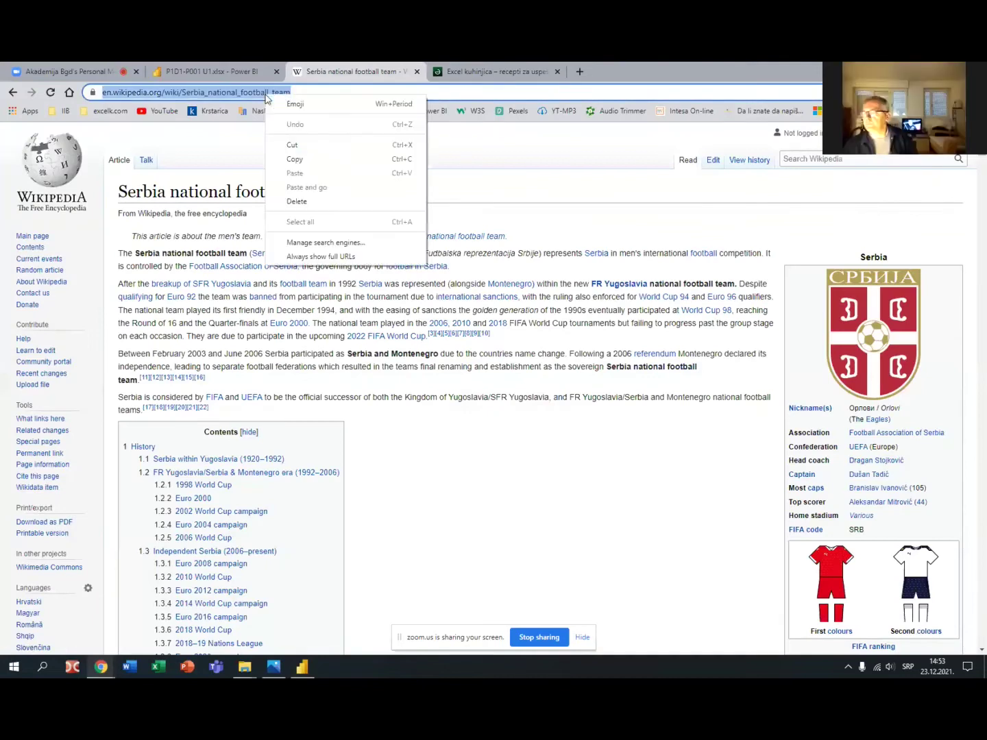
{"action": "left_click", "coordinate": [298, 163]}
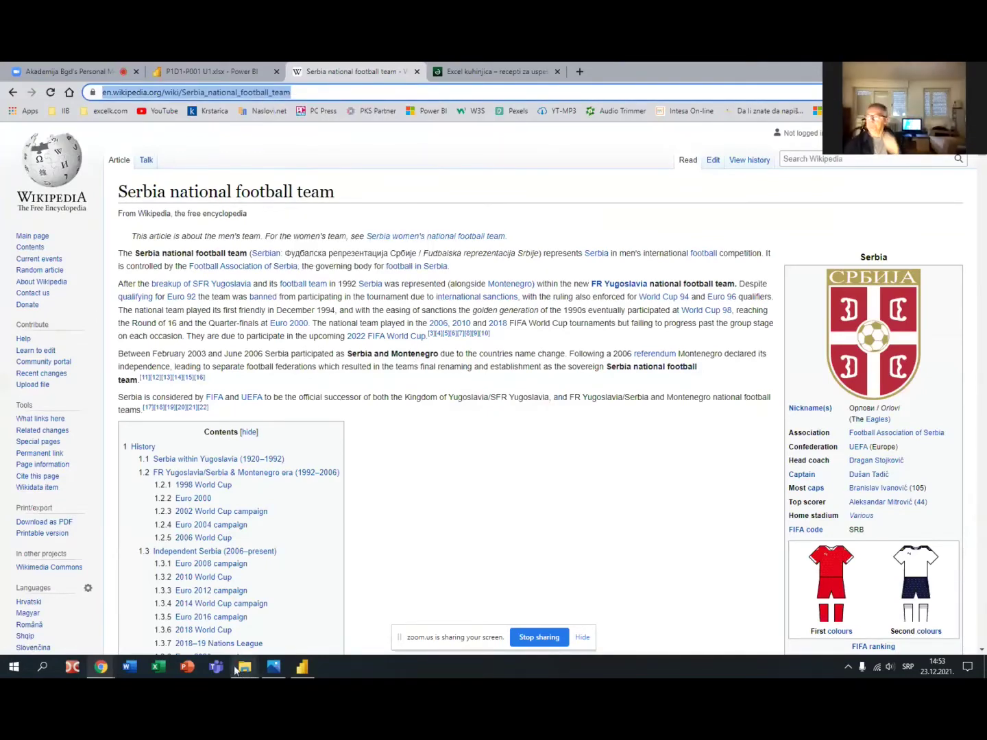
{"action": "left_click", "coordinate": [302, 668]}
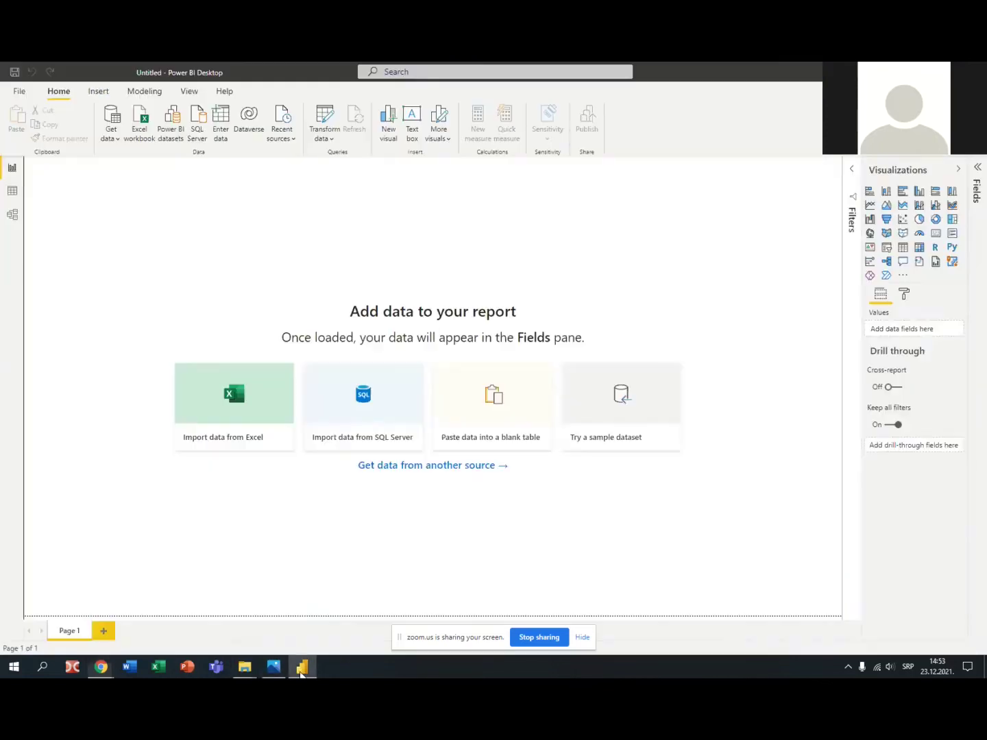
{"action": "left_click", "coordinate": [115, 140]}
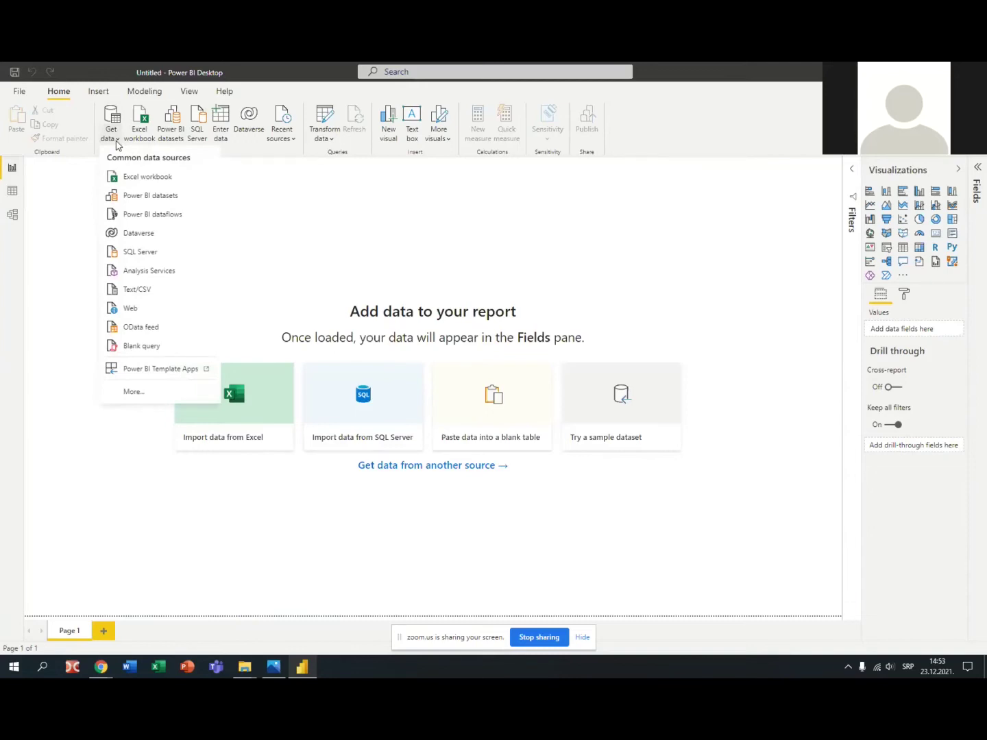
{"action": "left_click", "coordinate": [144, 311]}
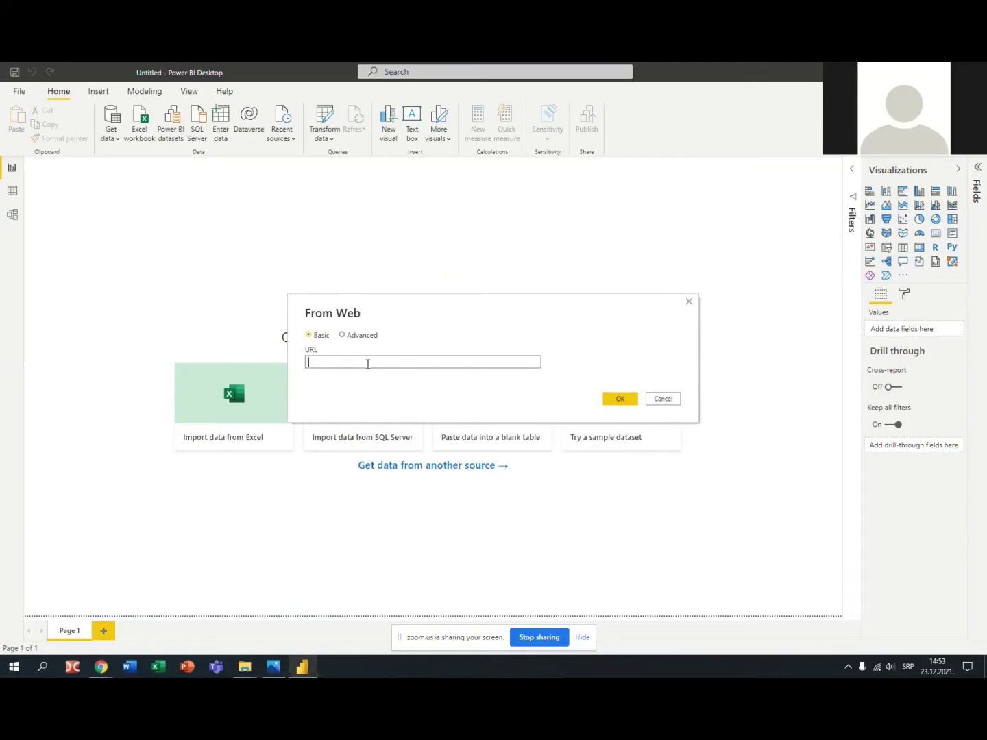
{"action": "right_click", "coordinate": [366, 363]}
{"action": "left_click", "coordinate": [403, 419]}
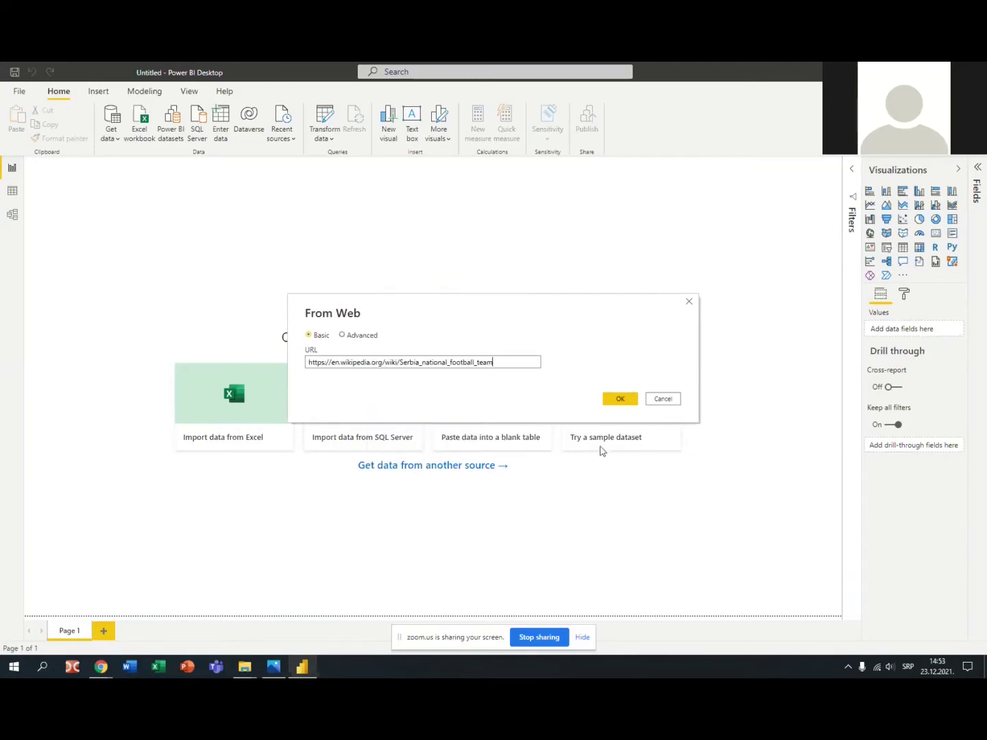
{"action": "left_click", "coordinate": [618, 403]}
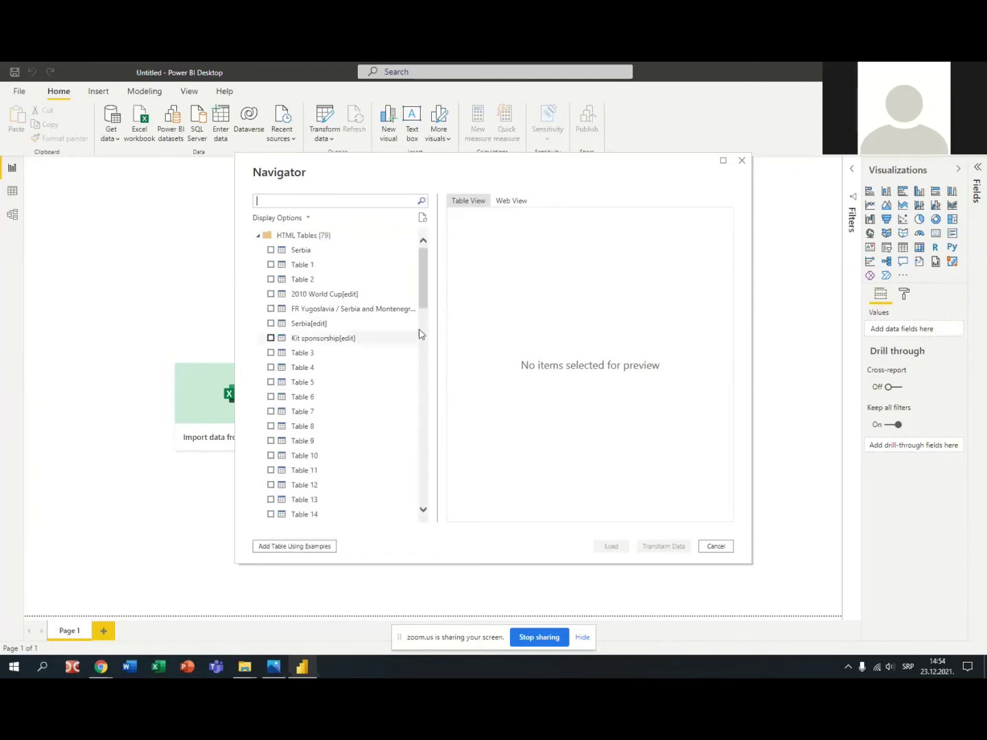
Select the Current squad[edit] and Top goalscorers[edit] tables from the web source and load them into the report
{"action": "mouse_move", "coordinate": [425, 280]}
{"action": "left_mouse_down"}
{"action": "mouse_move", "coordinate": [426, 482]}
{"action": "mouse_move", "coordinate": [424, 268]}
{"action": "left_mouse_up"}
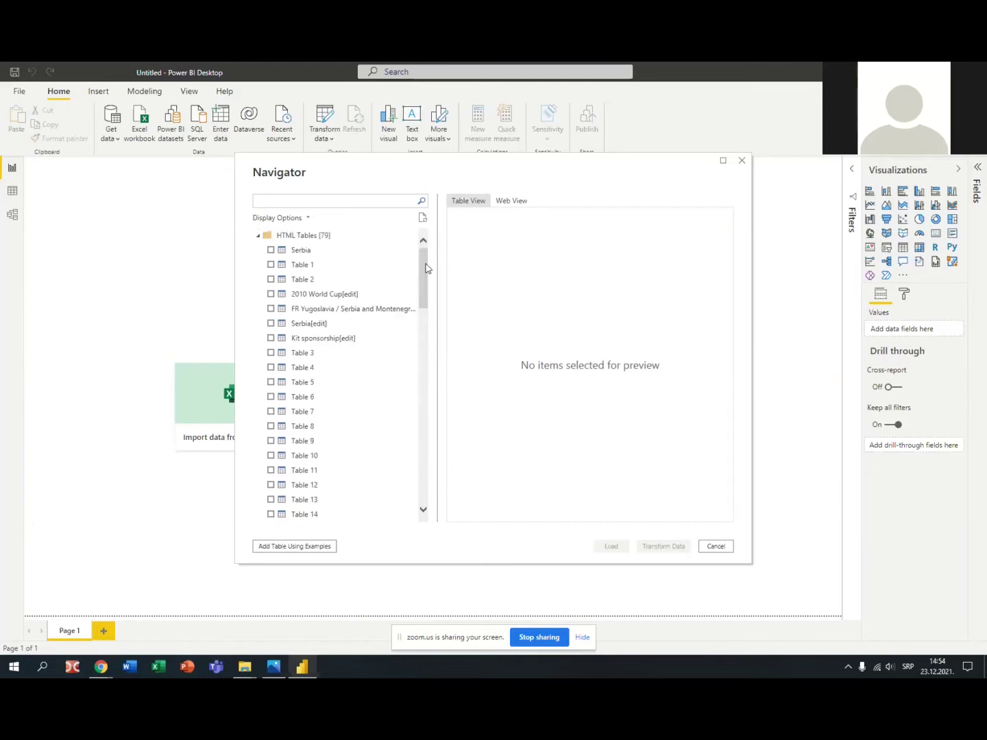
{"action": "left_click", "coordinate": [305, 342]}
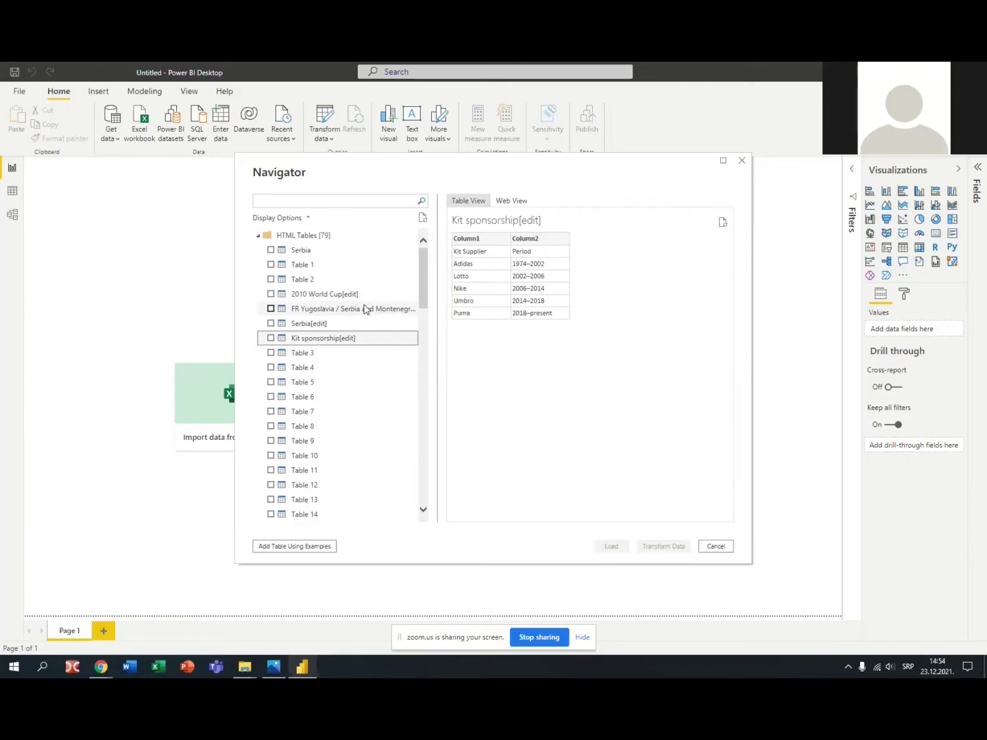
{"action": "left_click_drag", "start_coordinate": [422, 279], "coordinate": [423, 347]}
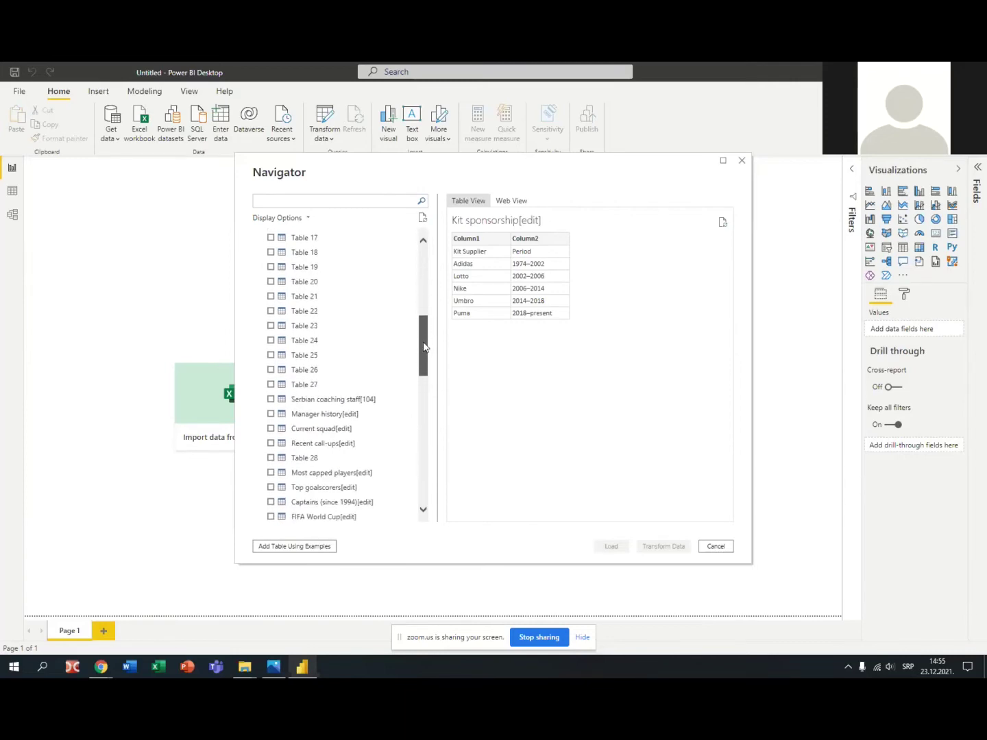
{"action": "left_click", "coordinate": [271, 429]}
{"action": "left_click_drag", "start_coordinate": [425, 358], "coordinate": [426, 381]}
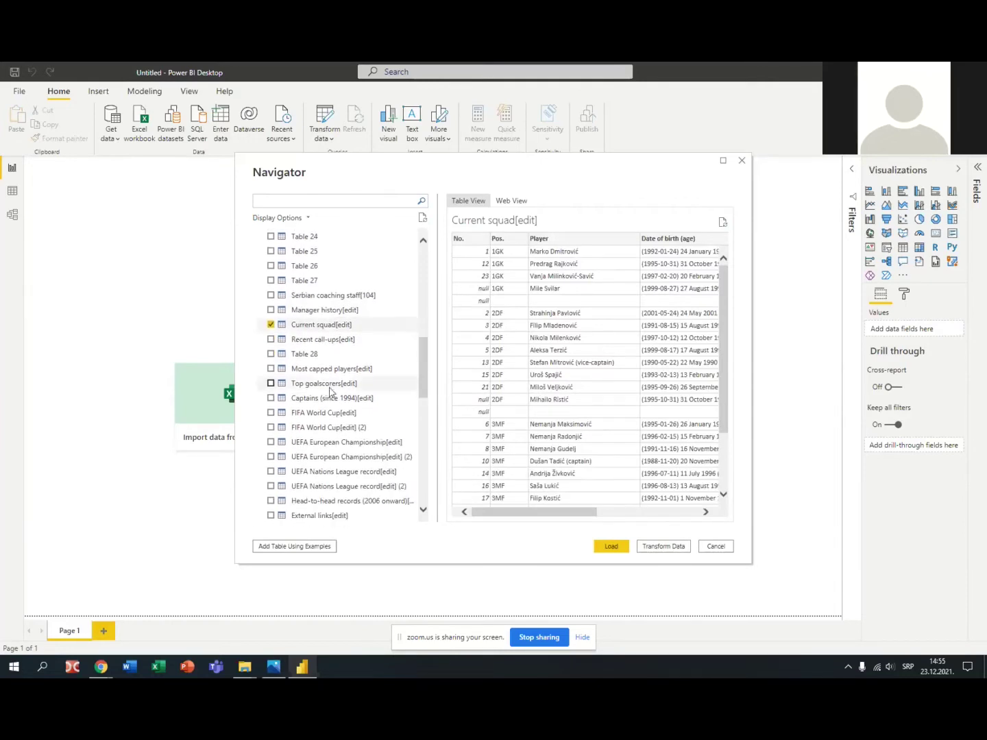
{"action": "left_click", "coordinate": [271, 385]}
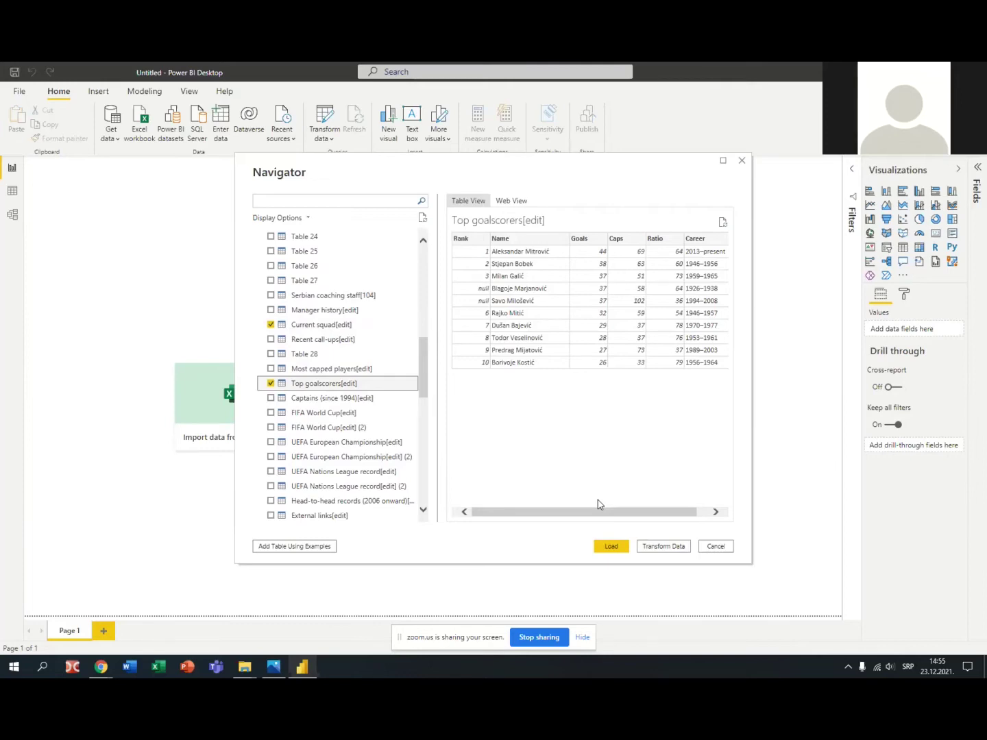
{"action": "left_click", "coordinate": [612, 547]}
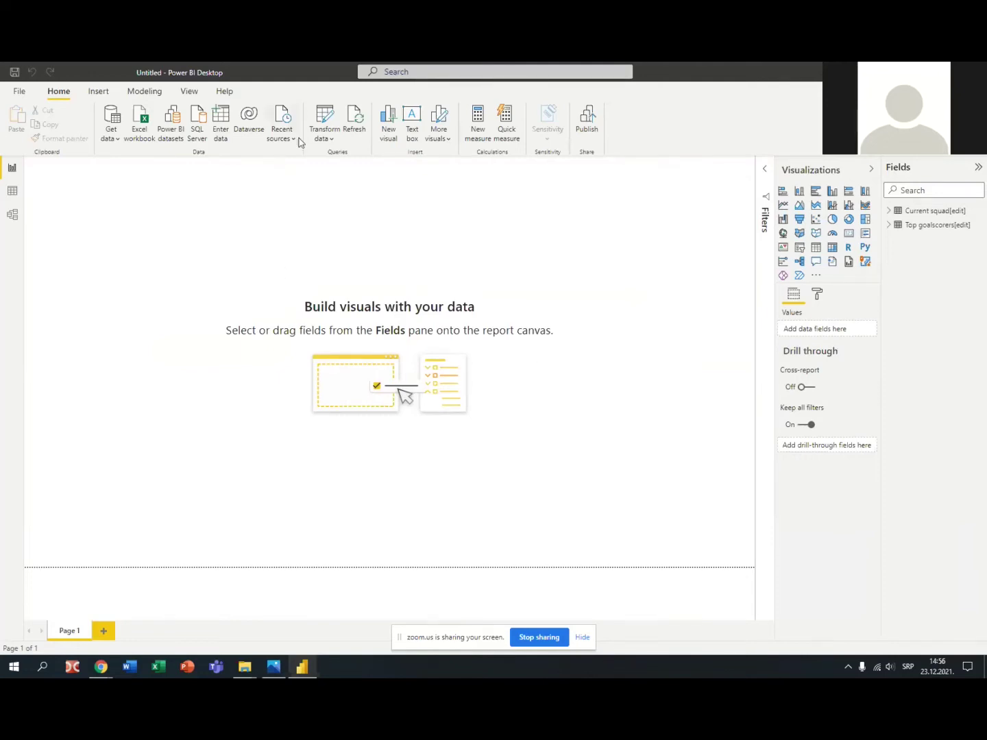
Open the loaded data in Power Query Editor and rename the Current squad[edit] query to Nacionalni tim
{"action": "left_click", "coordinate": [326, 124]}
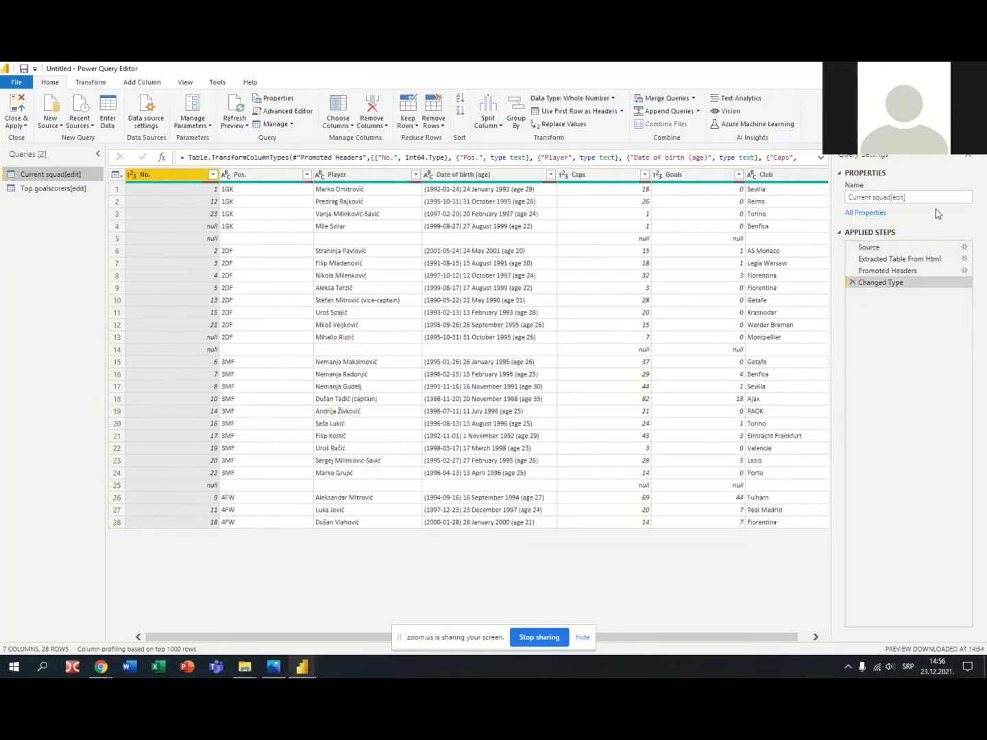
{"action": "left_click", "coordinate": [868, 197]}
{"action": "left_click_drag", "start_coordinate": [911, 198], "coordinate": [839, 201]}
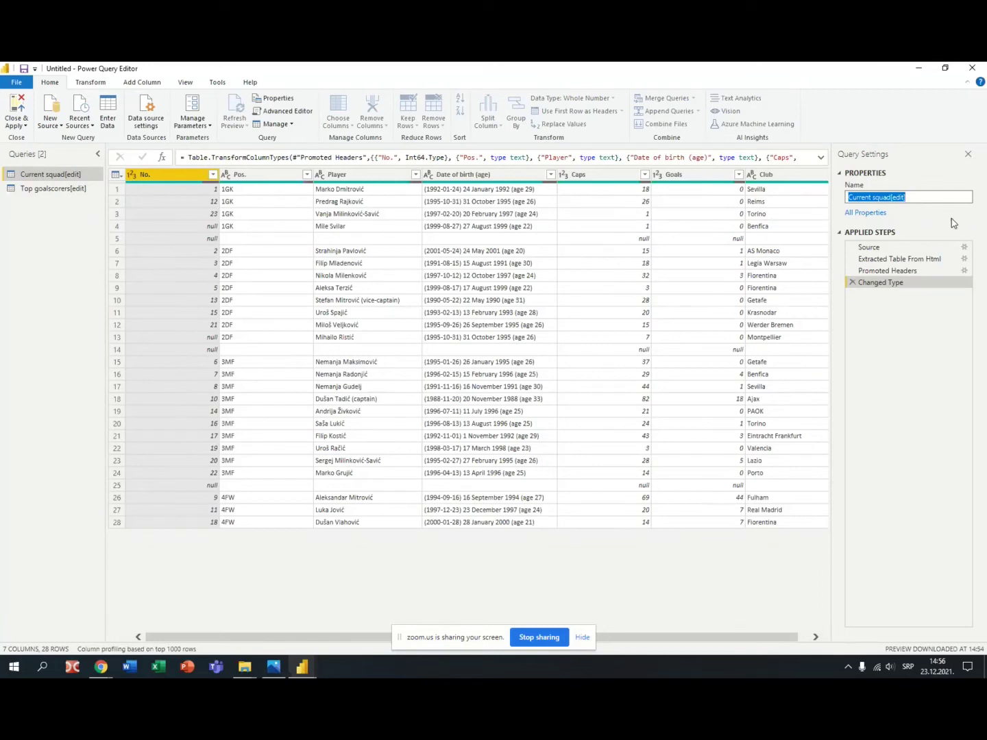
{"action": "type", "text": "Nacionalni tim"}
{"action": "key", "text": "Return"}
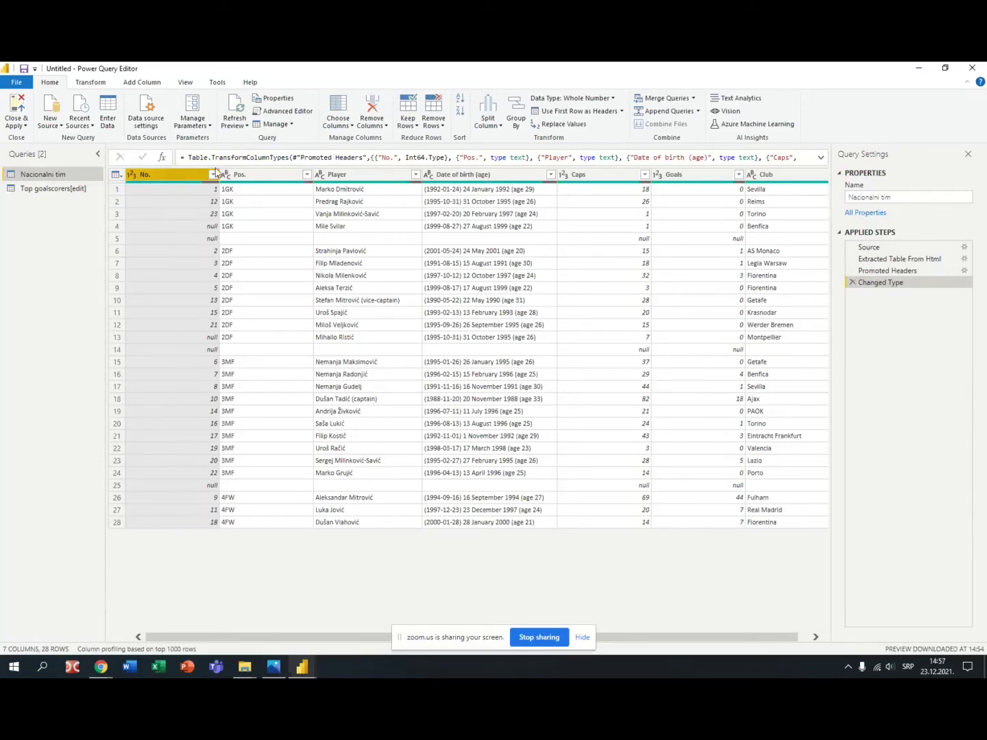
Remove the No. column and all blank rows from the Nacionalni tim query
{"action": "left_click", "coordinate": [374, 109]}
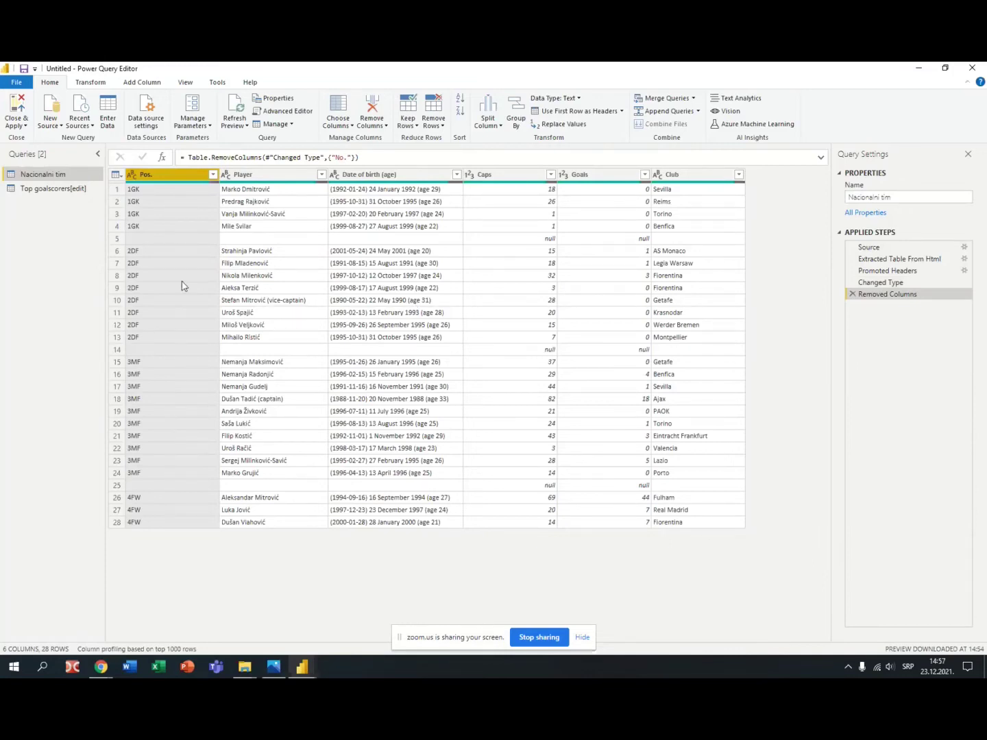
{"action": "left_click", "coordinate": [435, 126]}
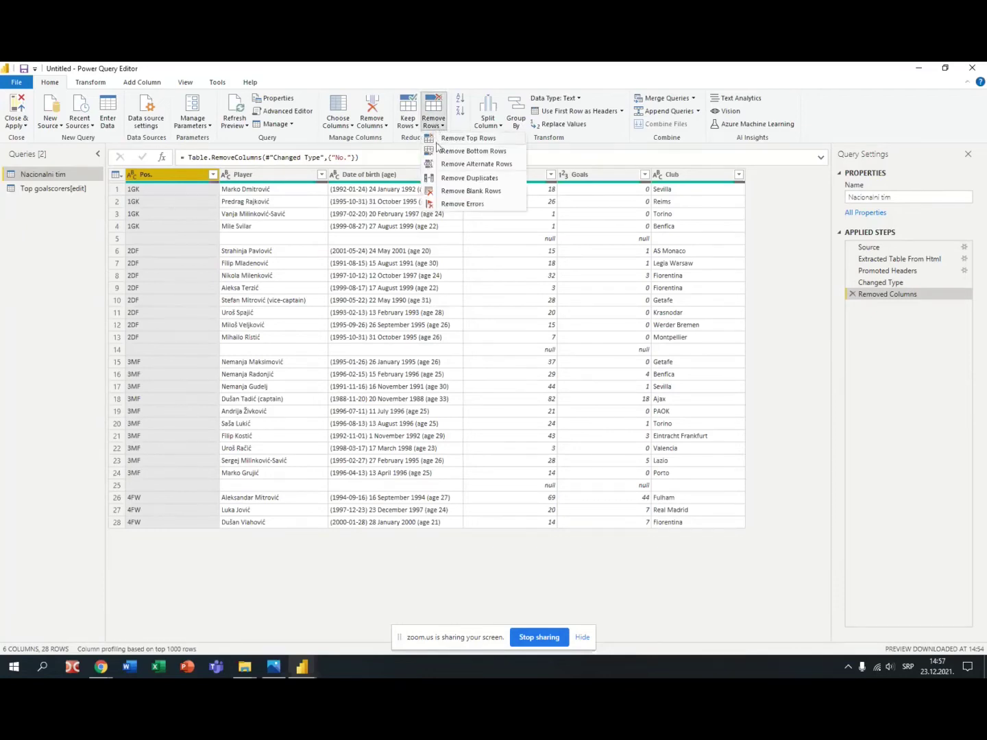
{"action": "left_click", "coordinate": [444, 191]}
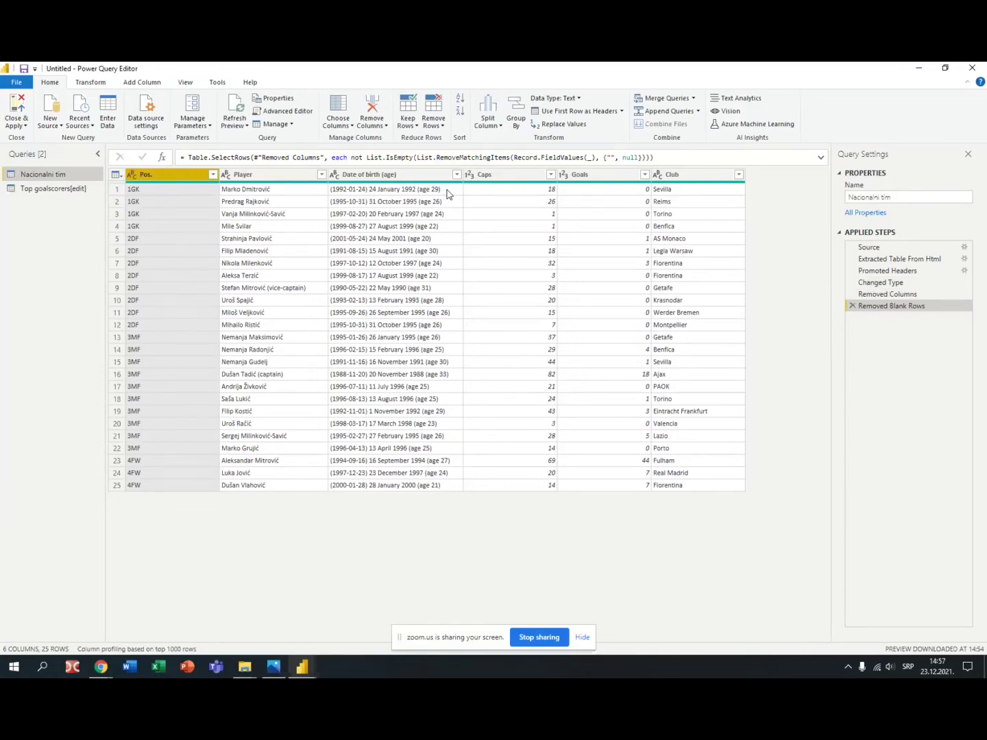
Rename the Player column to Ime i prezime in the Nacionalni tim query
{"action": "left_click", "coordinate": [277, 177]}
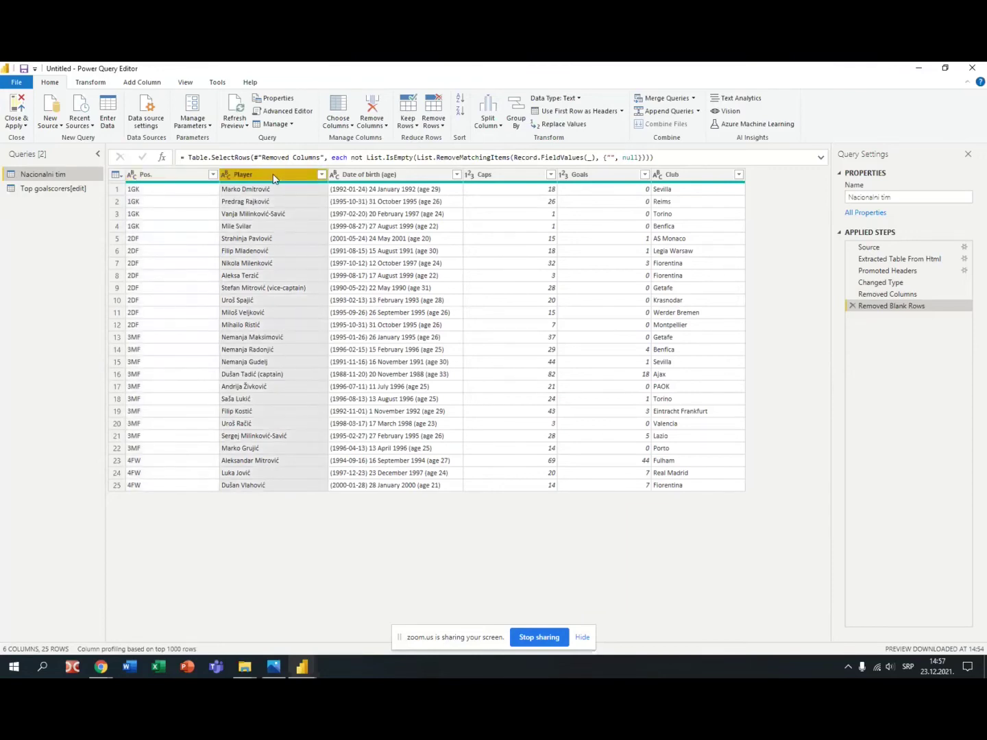
{"action": "double_click", "coordinate": [273, 177]}
{"action": "type", "text": "Ime i prezim"}
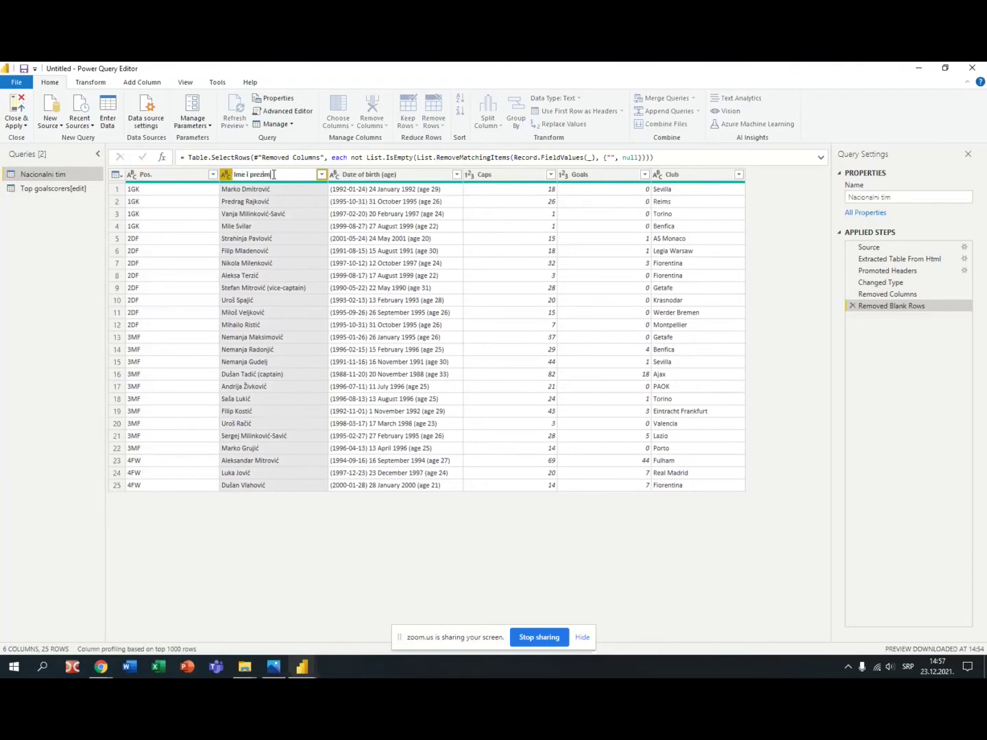
{"action": "type", "text": "e"}
{"action": "key", "text": "Return"}
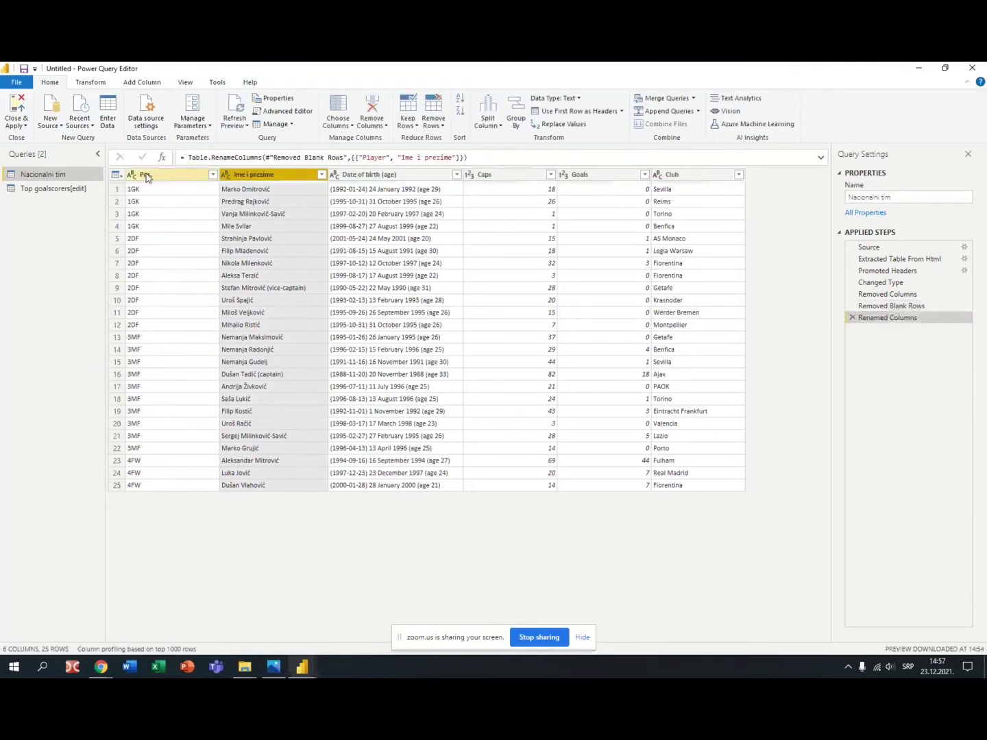
Rename the Pos. column to Pozicija in the Nacionalni tim query
{"action": "left_click", "coordinate": [158, 176]}
{"action": "double_click", "coordinate": [167, 174]}
{"action": "type", "text": "Pozicija"}
{"action": "key", "text": "Return"}
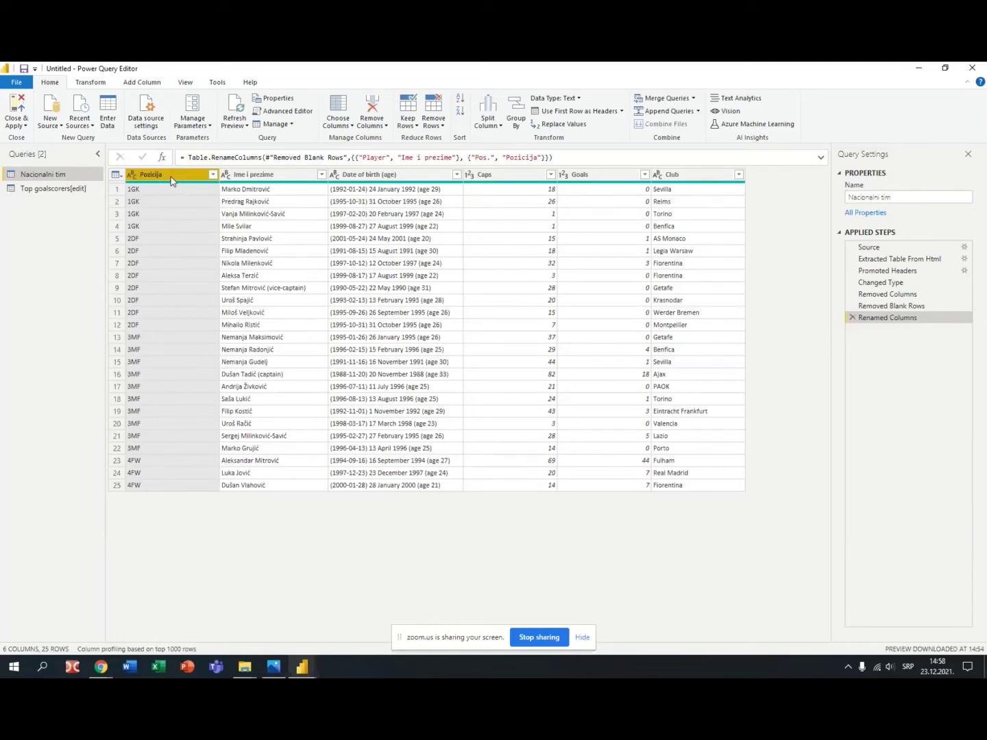
Reduce the Pozicija column to its last 2 characters with Extract Last Characters
{"action": "left_click", "coordinate": [99, 83]}
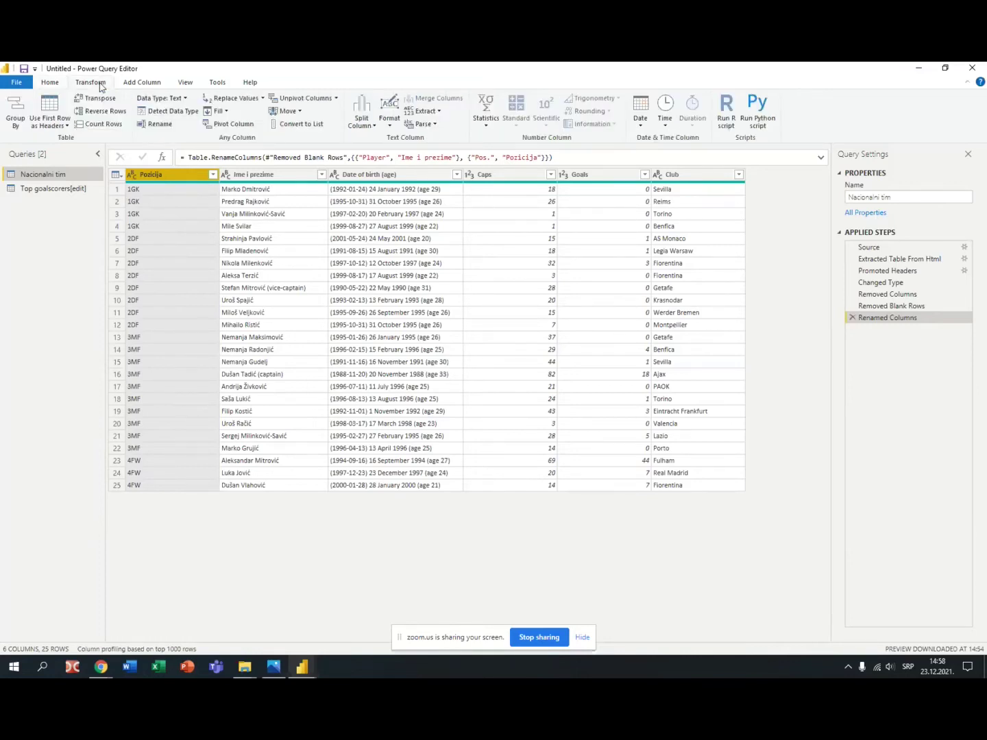
{"action": "left_click", "coordinate": [440, 112]}
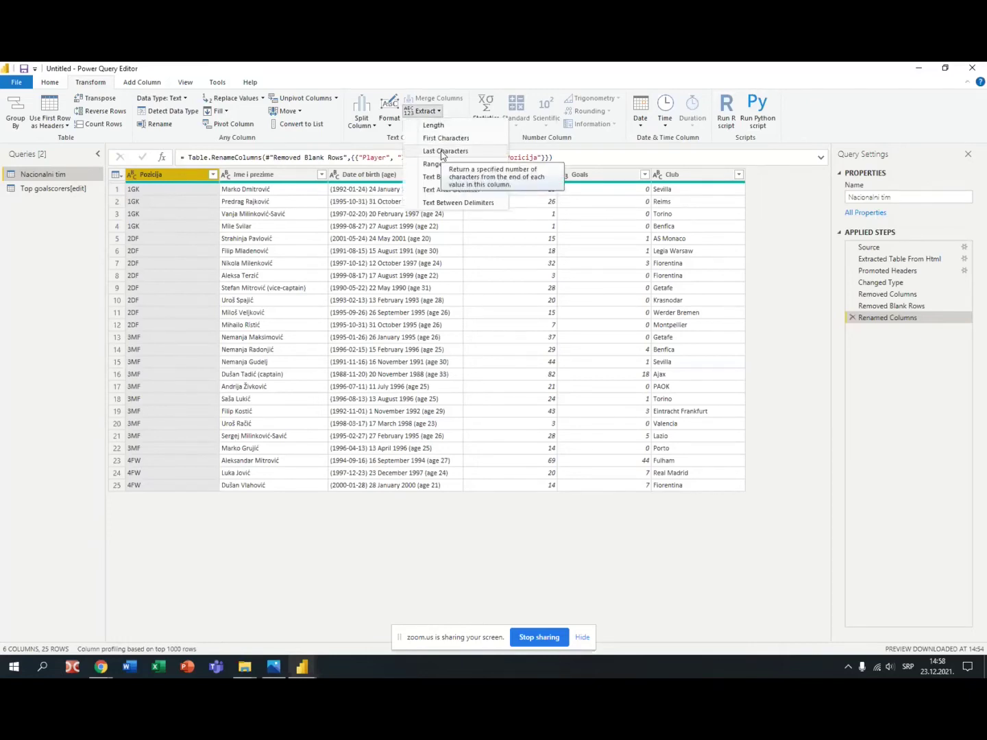
{"action": "left_click", "coordinate": [441, 152]}
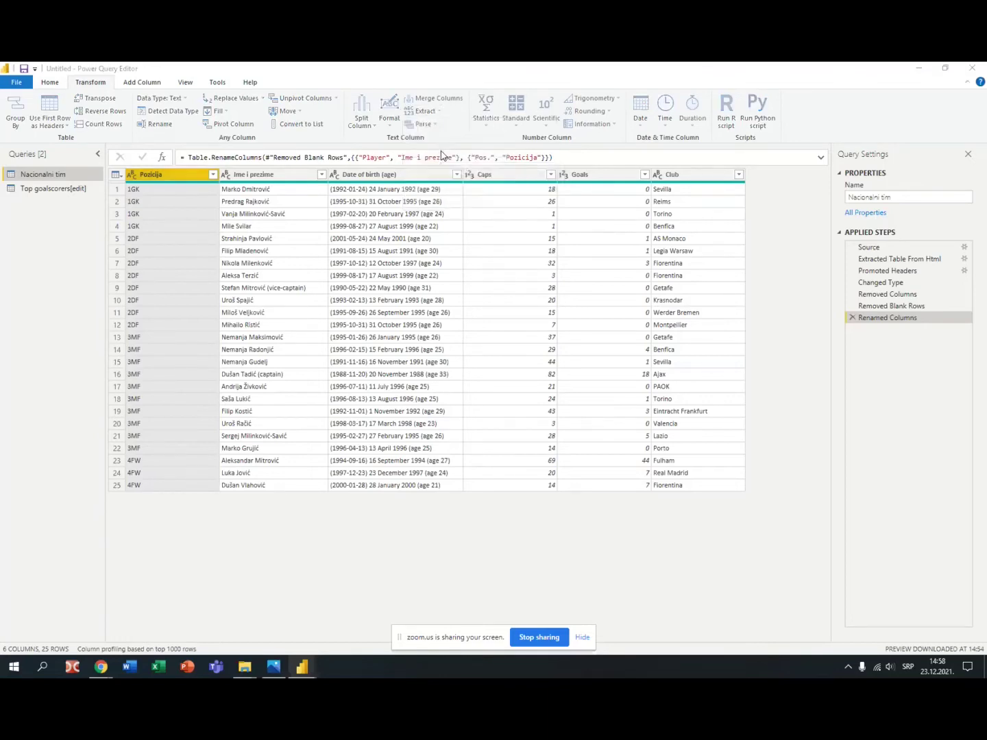
{"action": "type", "text": "2"}
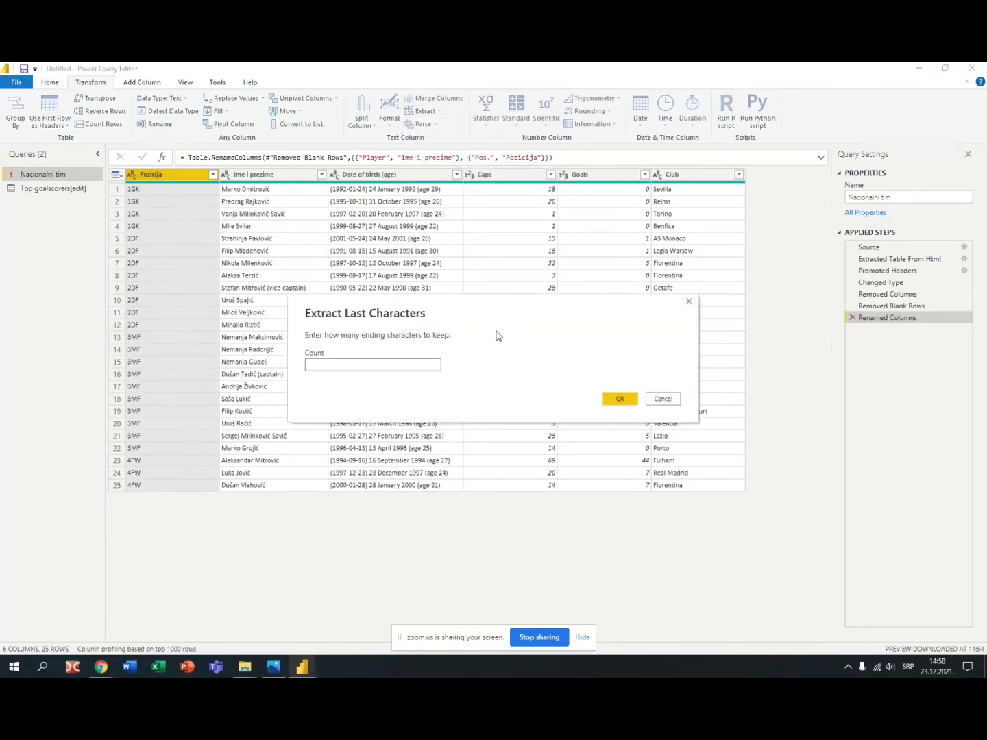
{"action": "left_click", "coordinate": [617, 400]}
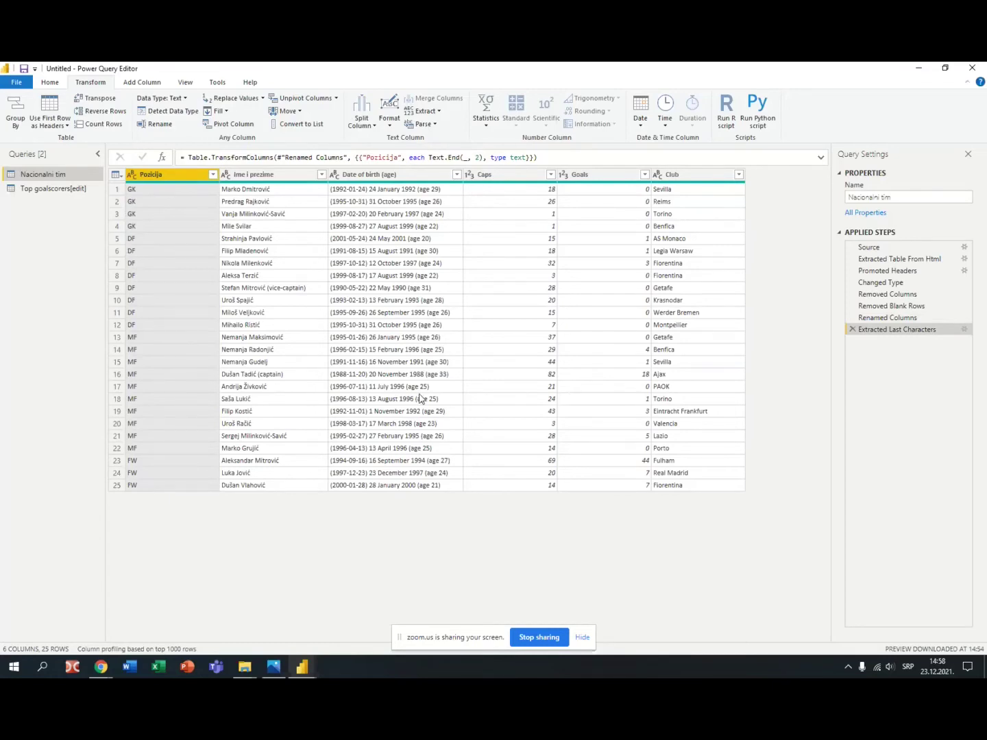
Keep only the first 12 characters of the Date of birth (age) column with Extract First Characters
{"action": "left_click", "coordinate": [417, 177]}
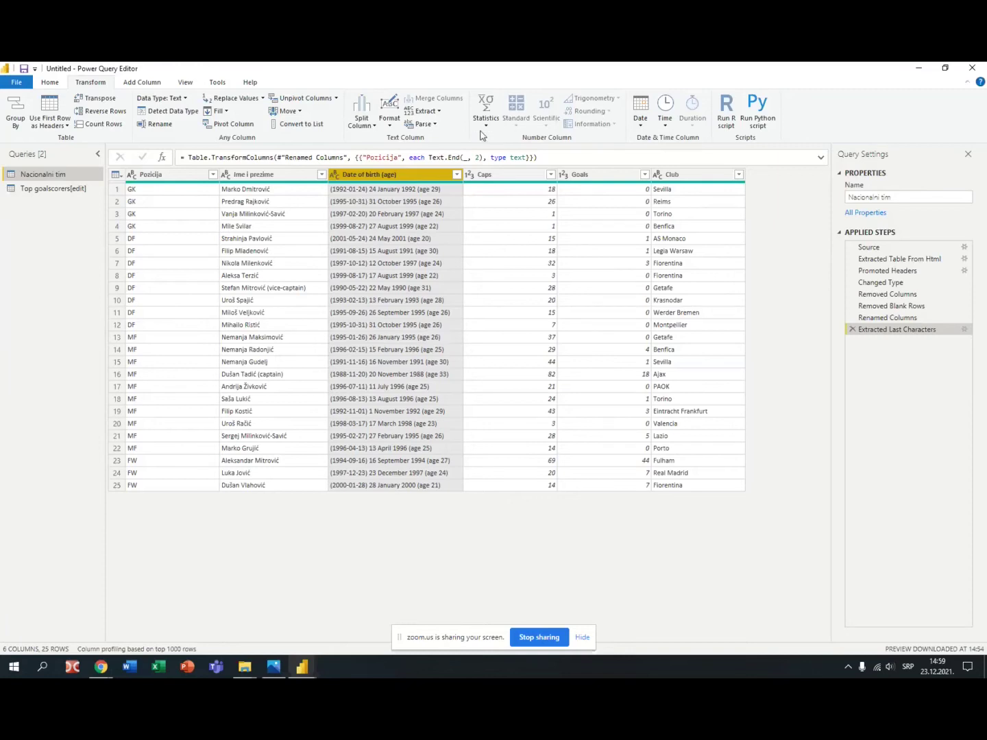
{"action": "left_click", "coordinate": [440, 112]}
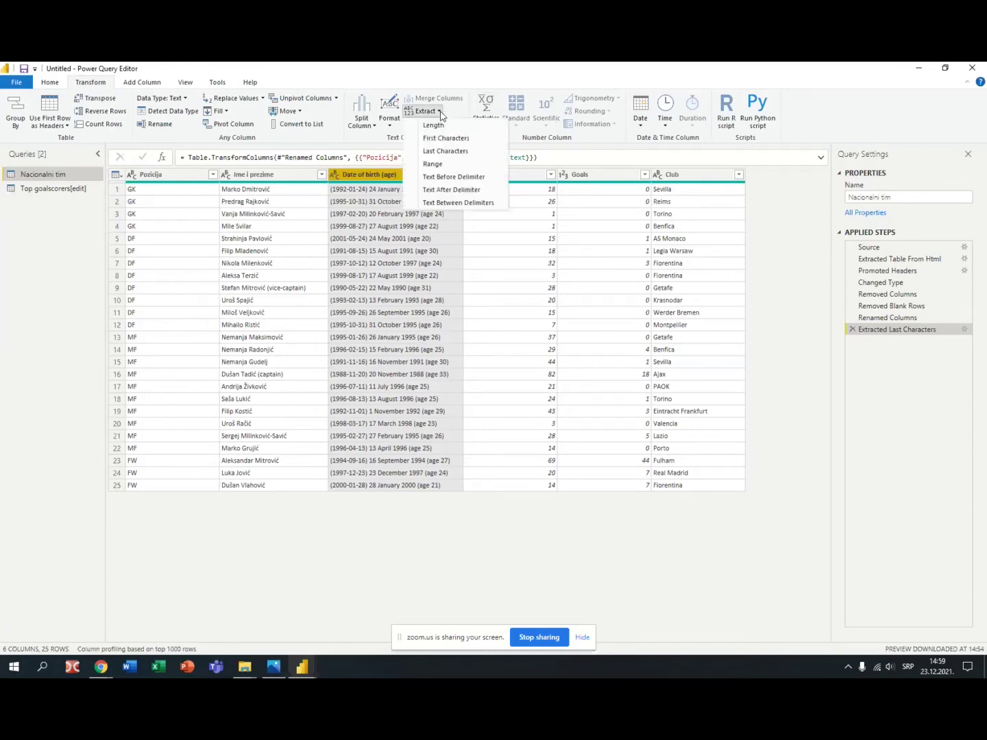
{"action": "left_click", "coordinate": [444, 139]}
{"action": "left_click", "coordinate": [460, 364]}
{"action": "type", "text": "12"}
{"action": "left_click", "coordinate": [618, 401]}
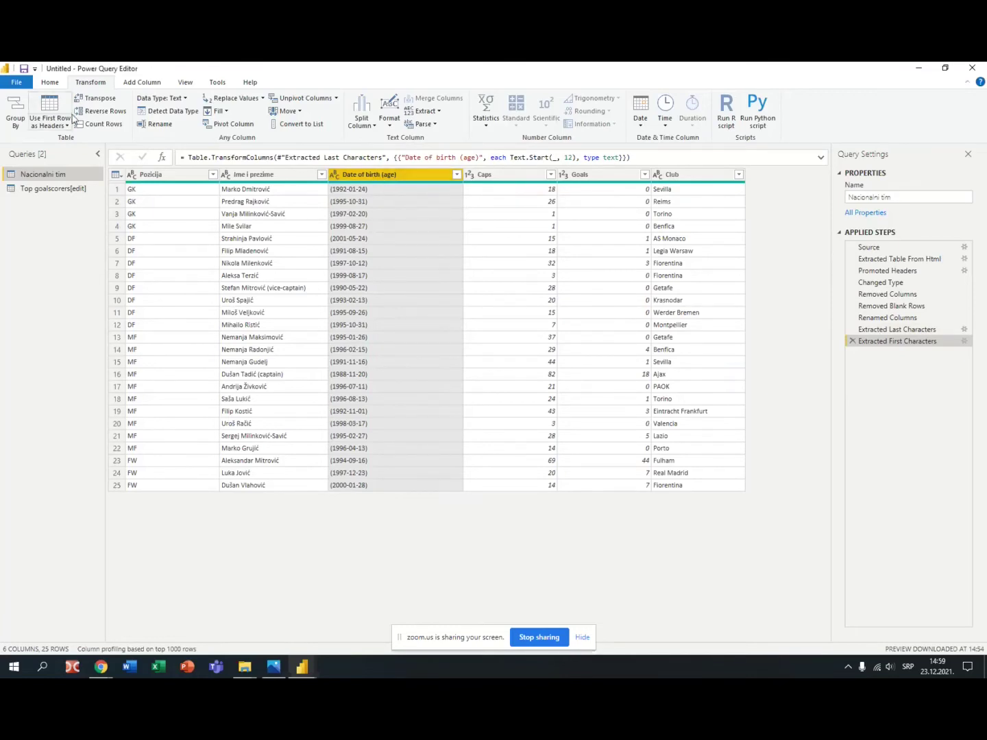
Replace the opening and closing parentheses in the Date of birth (age) column with nothing
{"action": "left_click", "coordinate": [241, 105]}
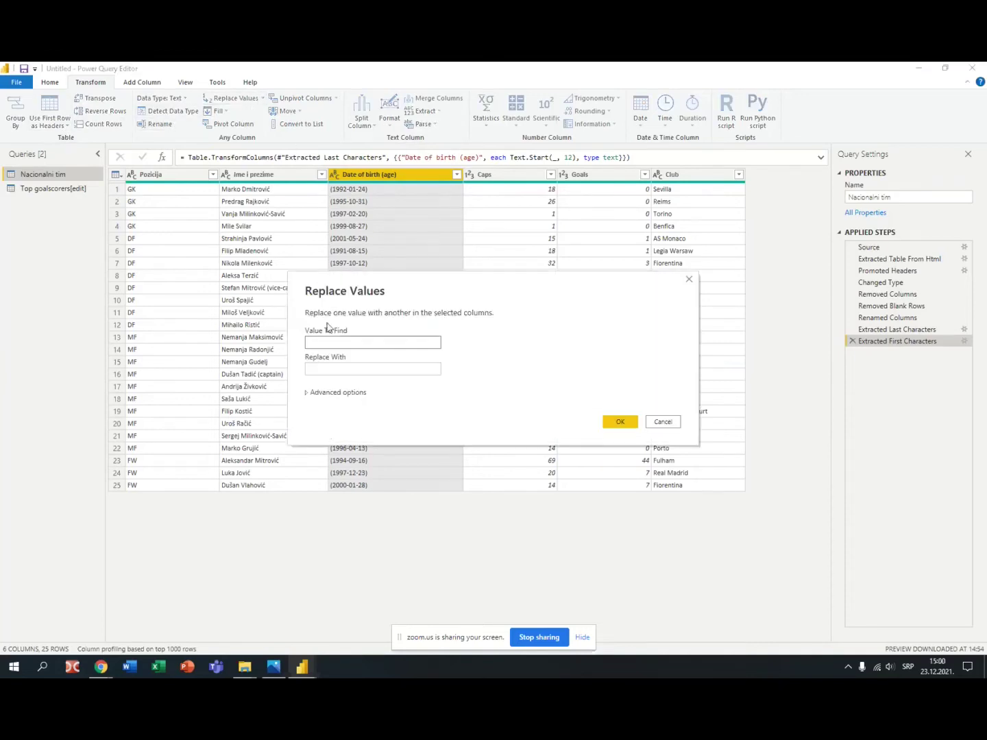
{"action": "type", "text": "("}
{"action": "left_click", "coordinate": [619, 422]}
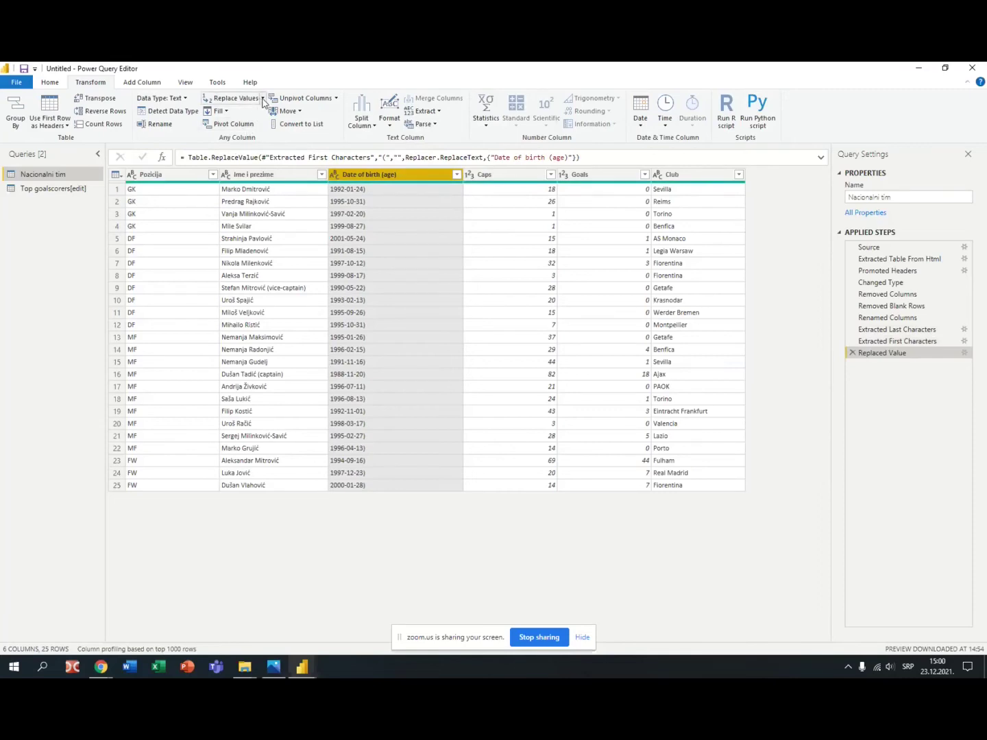
{"action": "left_click", "coordinate": [241, 102]}
{"action": "left_click", "coordinate": [349, 368]}
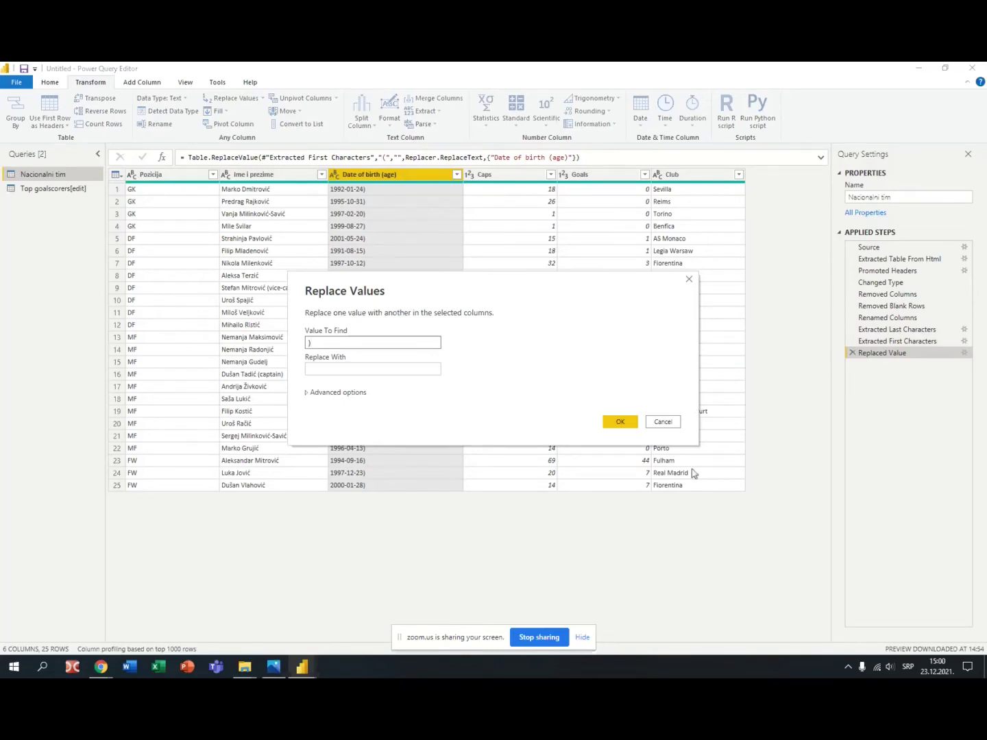
{"action": "left_click", "coordinate": [619, 421]}
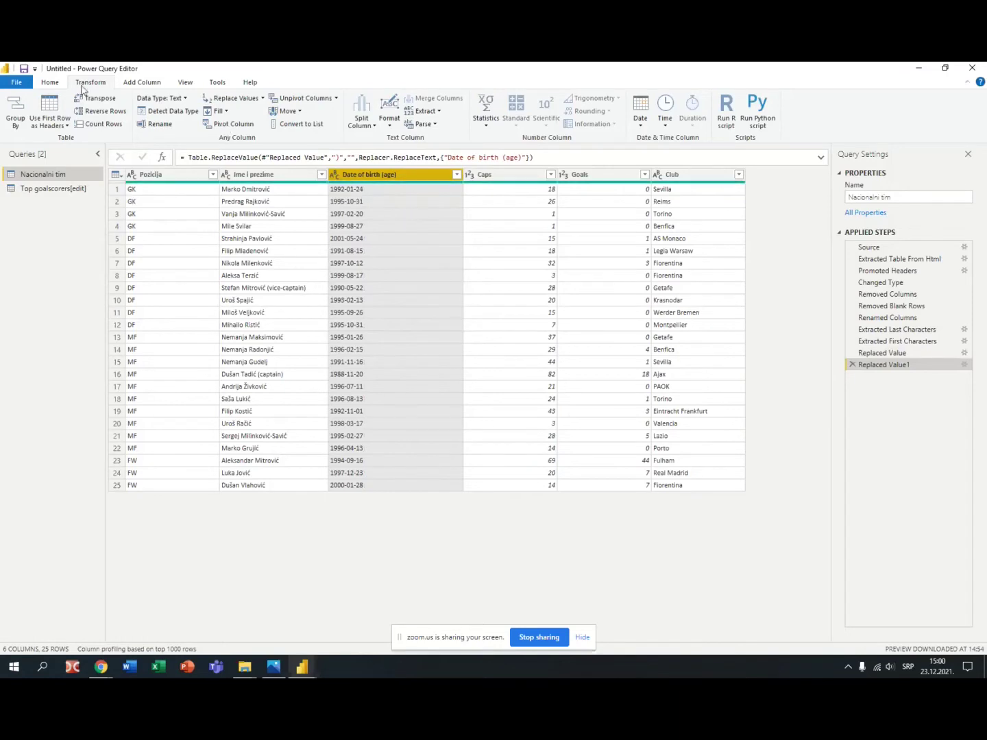
Change the data type of the Date of birth (age) column to Date
{"action": "left_click", "coordinate": [50, 83]}
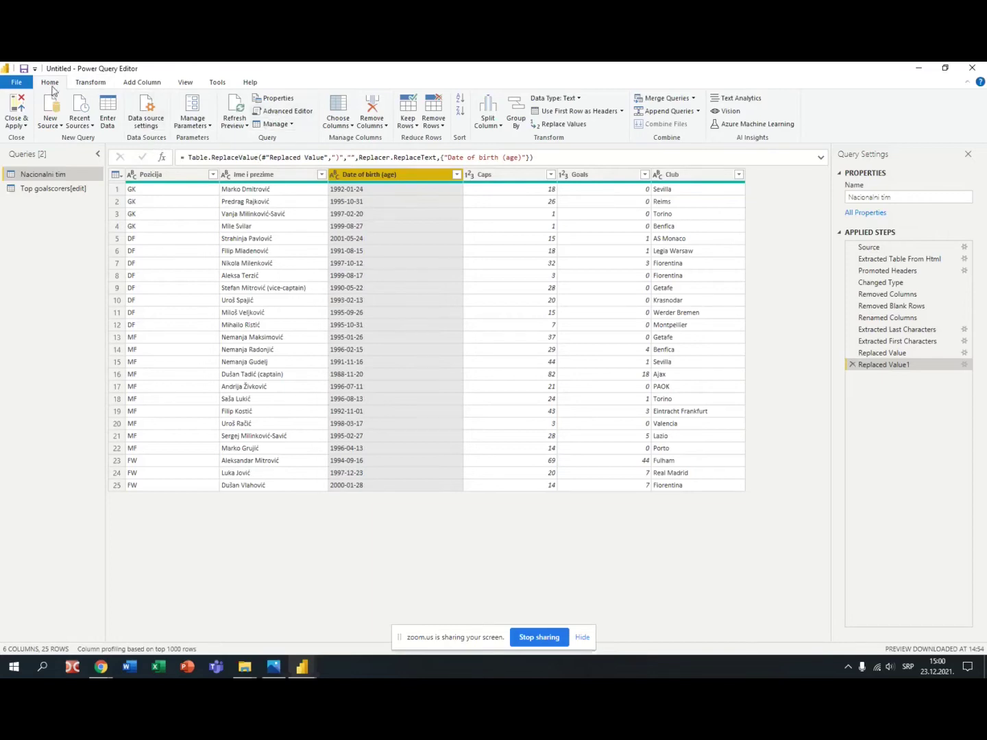
{"action": "left_click", "coordinate": [89, 83]}
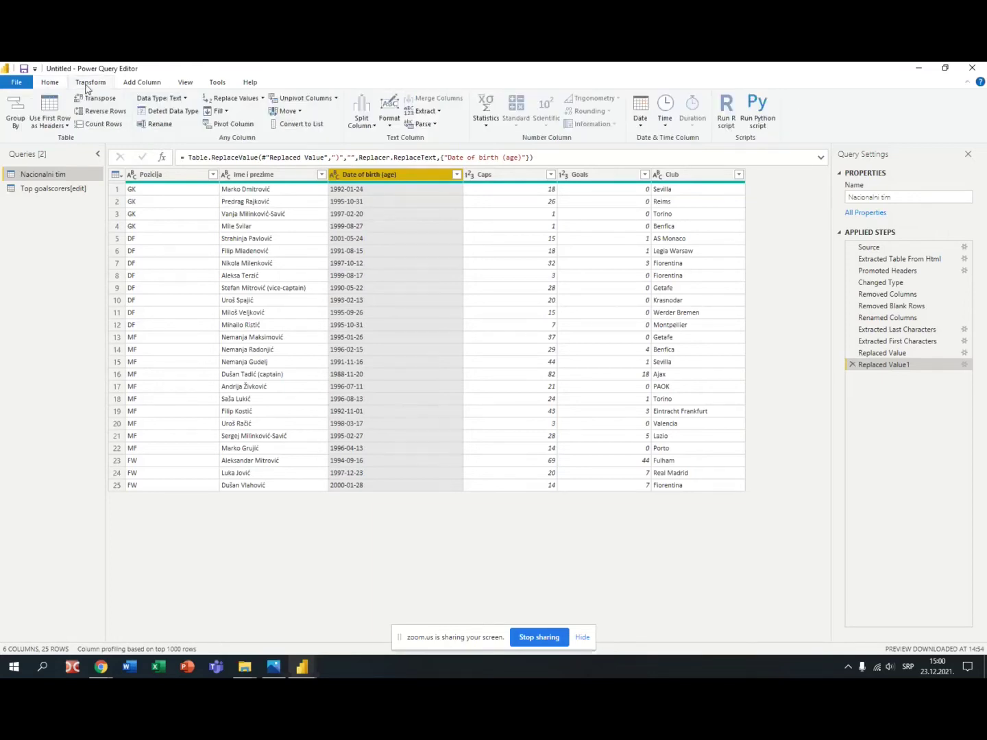
{"action": "left_click", "coordinate": [185, 102]}
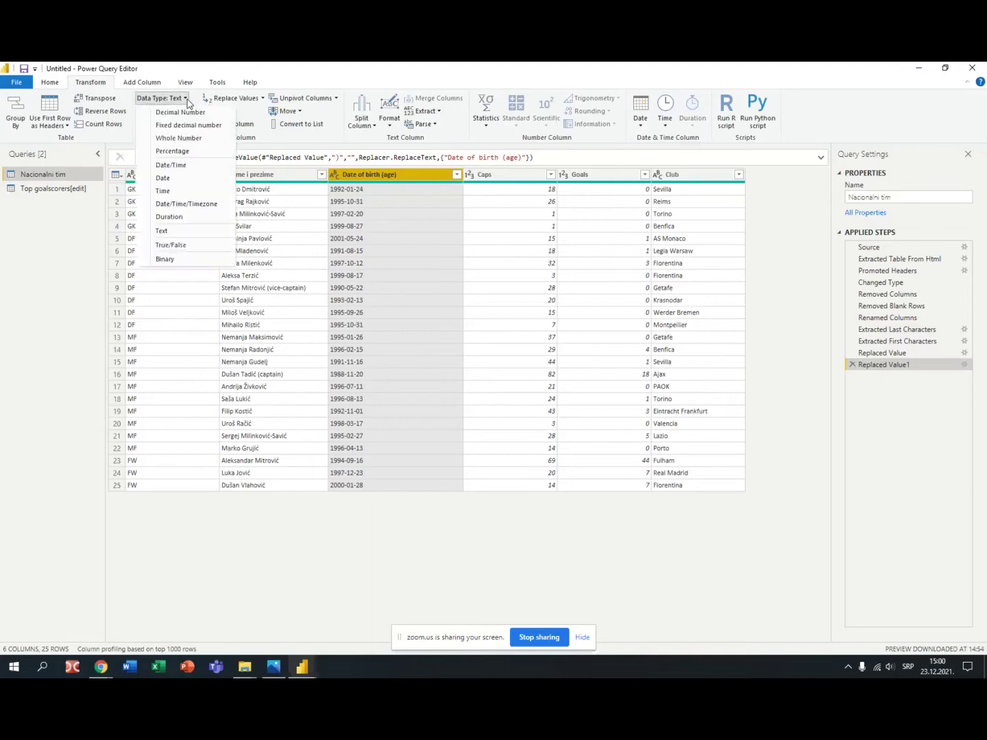
{"action": "left_click", "coordinate": [189, 178]}
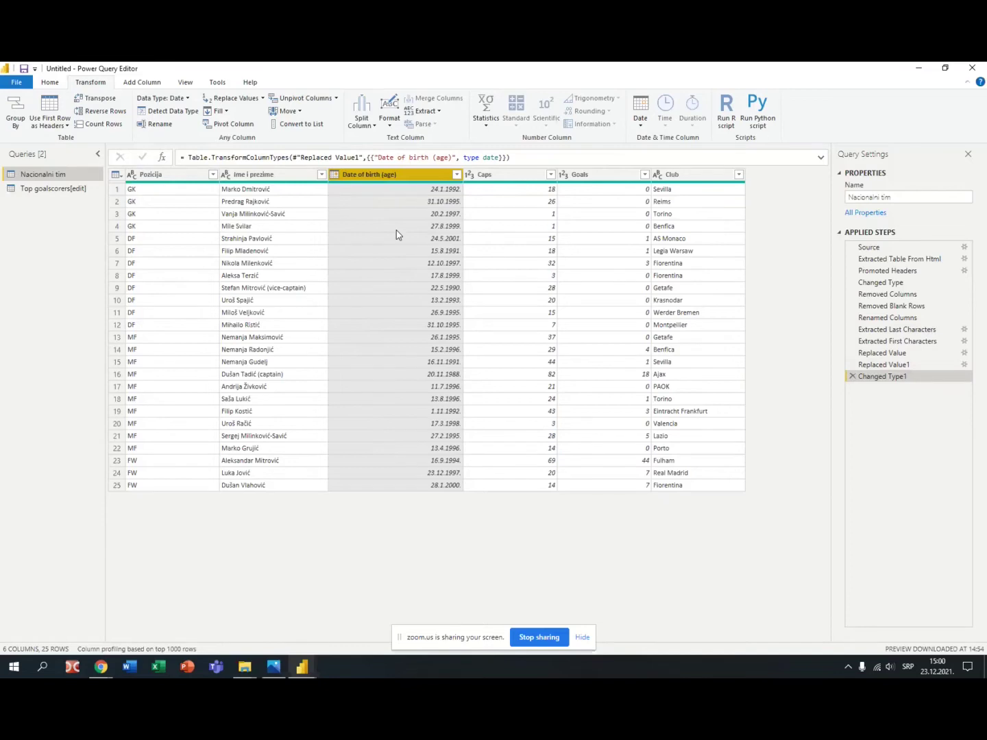
Check the data types of the Pozicija, Ime i prezime, Date of birth (age), Caps and Goals columns and the available type options
{"action": "left_click", "coordinate": [244, 175]}
{"action": "left_click", "coordinate": [158, 176]}
{"action": "left_click", "coordinate": [261, 180]}
{"action": "left_click", "coordinate": [257, 176]}
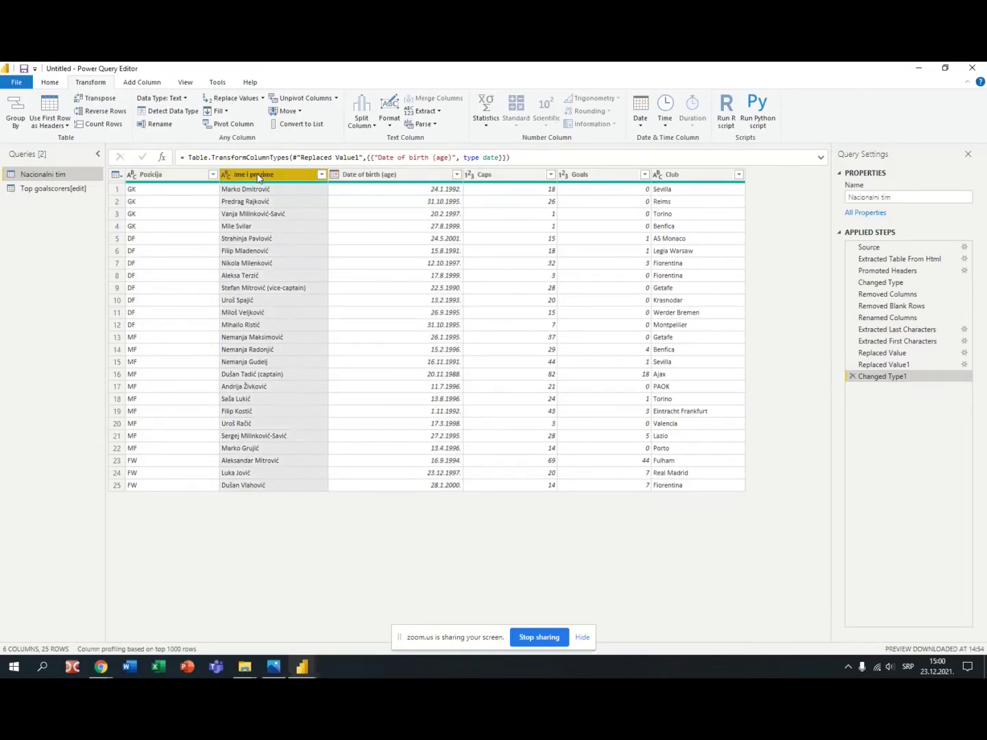
{"action": "left_click", "coordinate": [499, 176]}
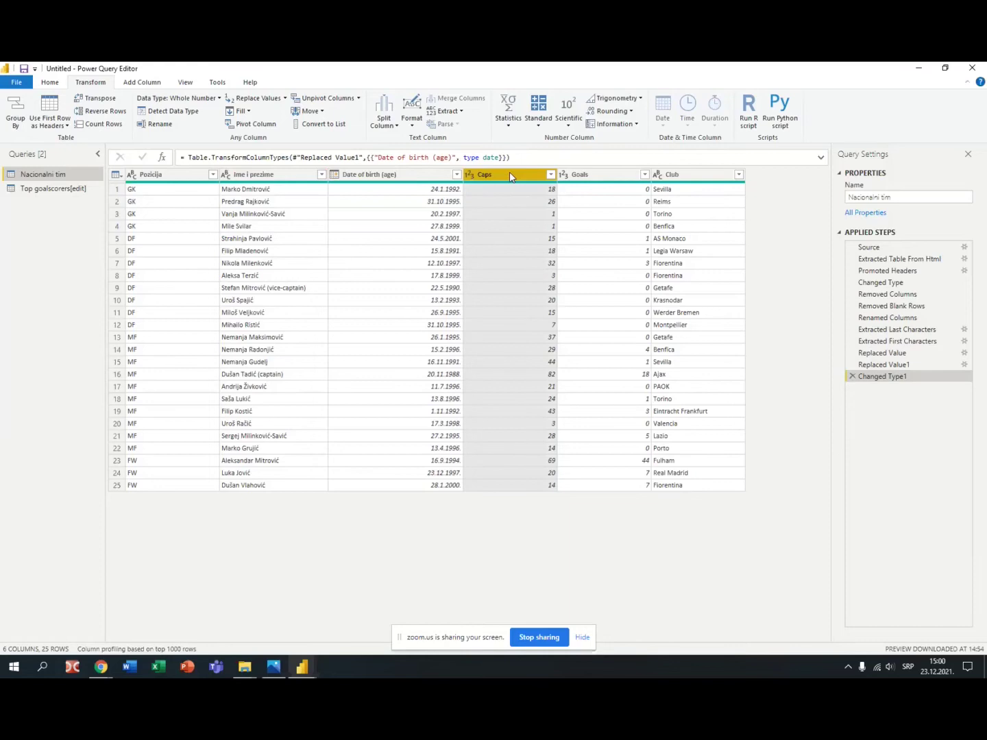
{"action": "left_click", "coordinate": [605, 176]}
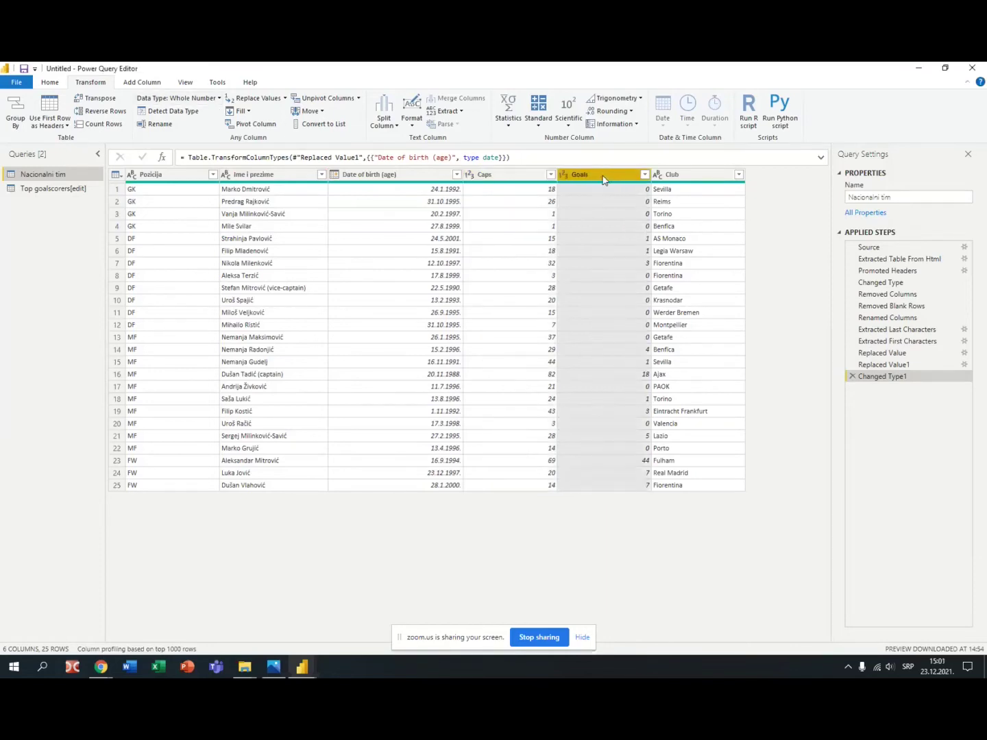
{"action": "left_click", "coordinate": [398, 179]}
{"action": "left_click", "coordinate": [484, 180]}
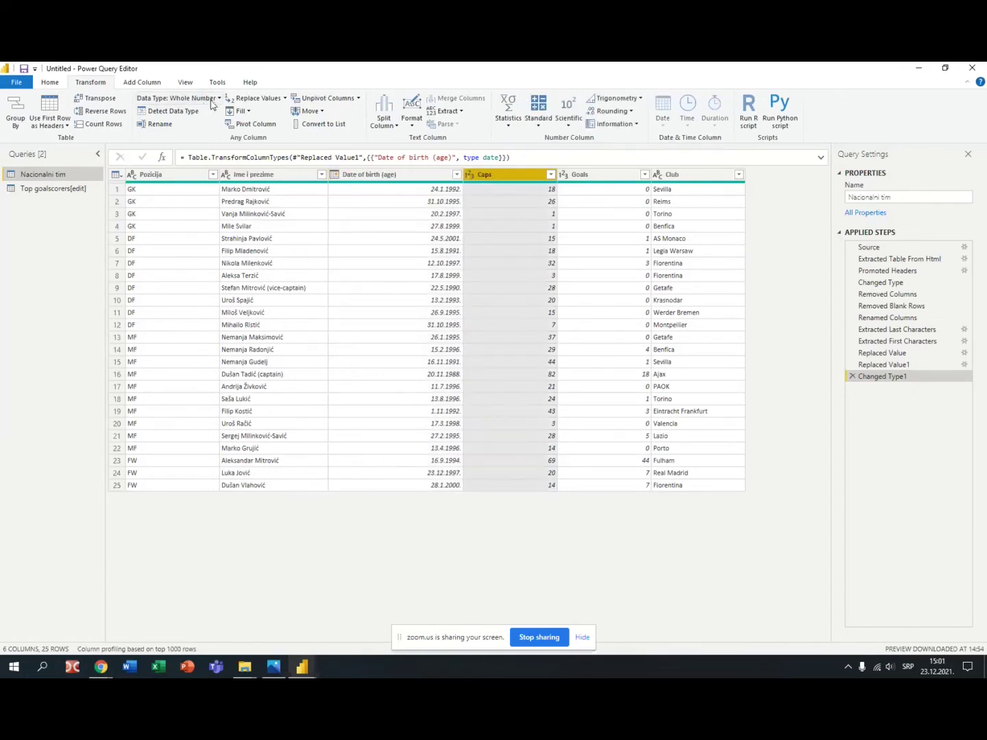
{"action": "left_click", "coordinate": [219, 99]}
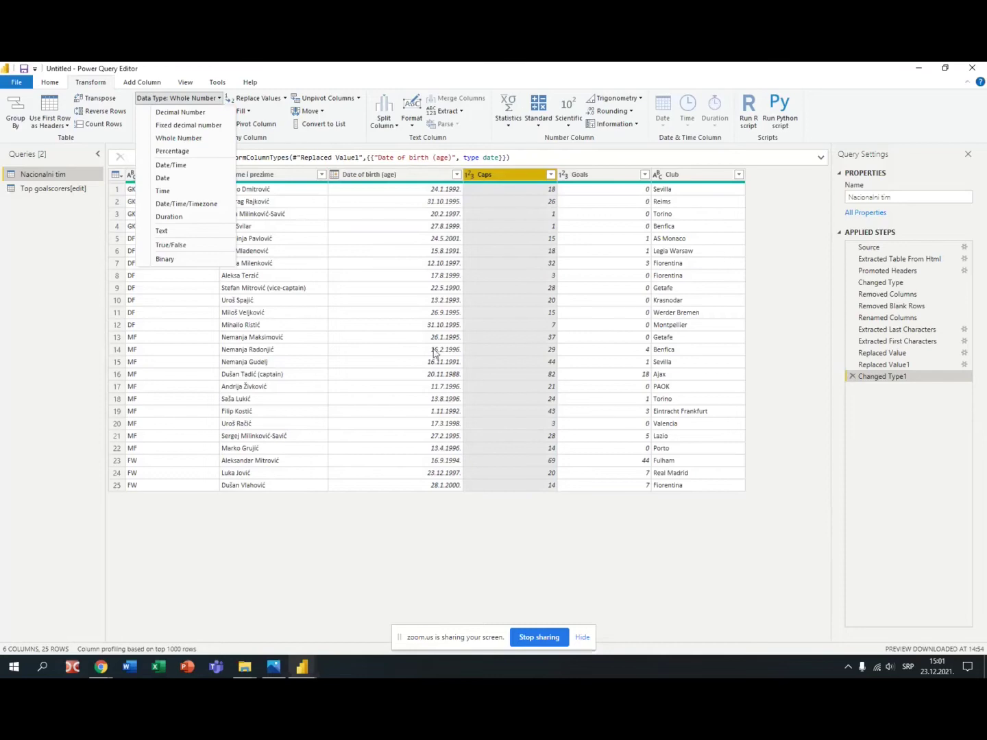
{"action": "left_click", "coordinate": [410, 177]}
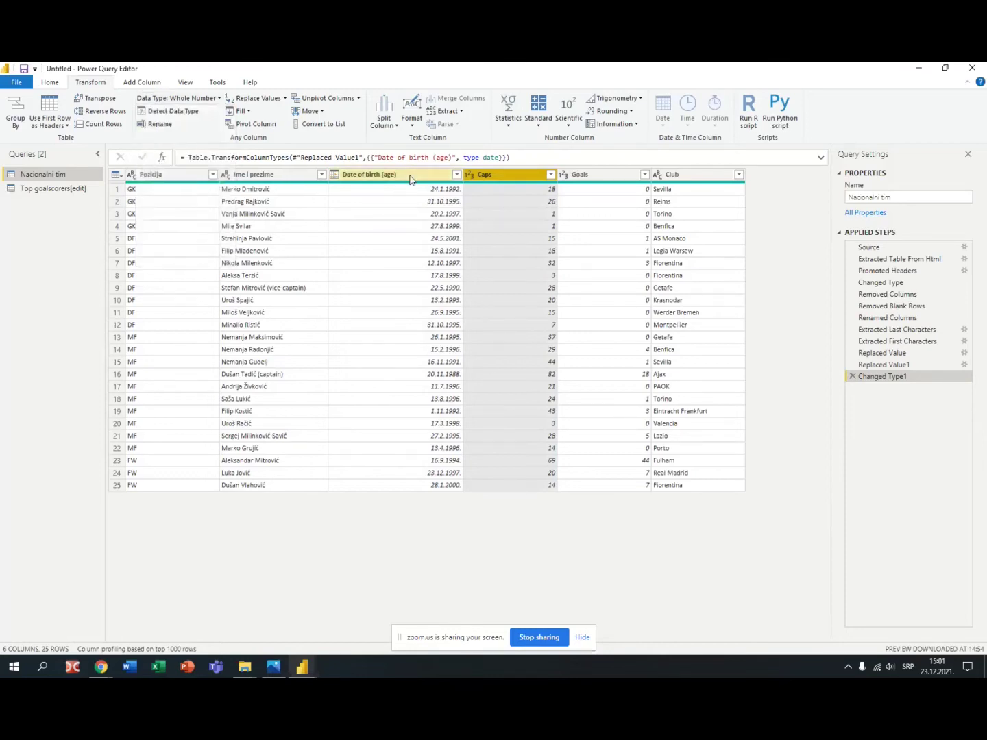
Transform the Date of birth (age) column into each player's age as a duration
{"action": "left_click", "coordinate": [411, 177]}
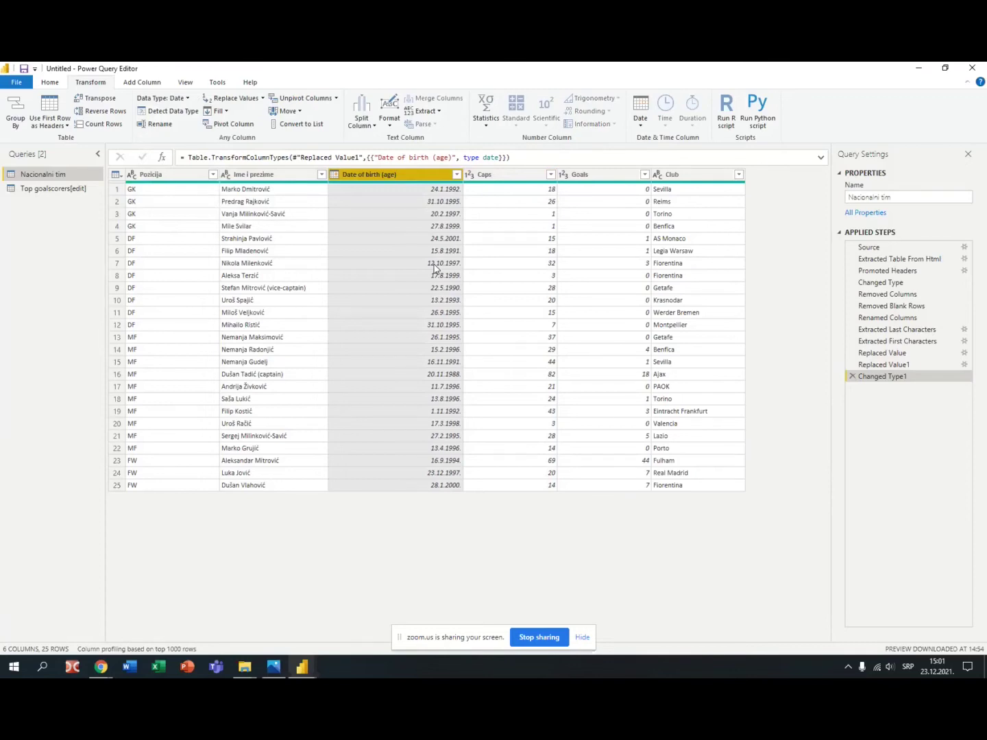
{"action": "left_click", "coordinate": [641, 123]}
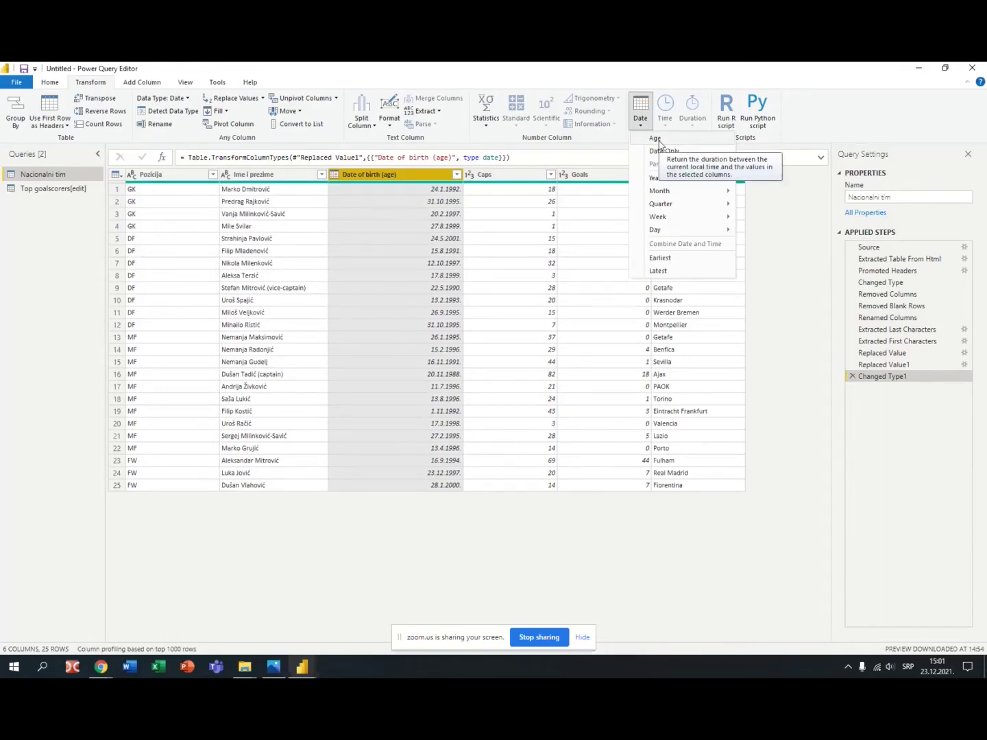
{"action": "left_click", "coordinate": [657, 138]}
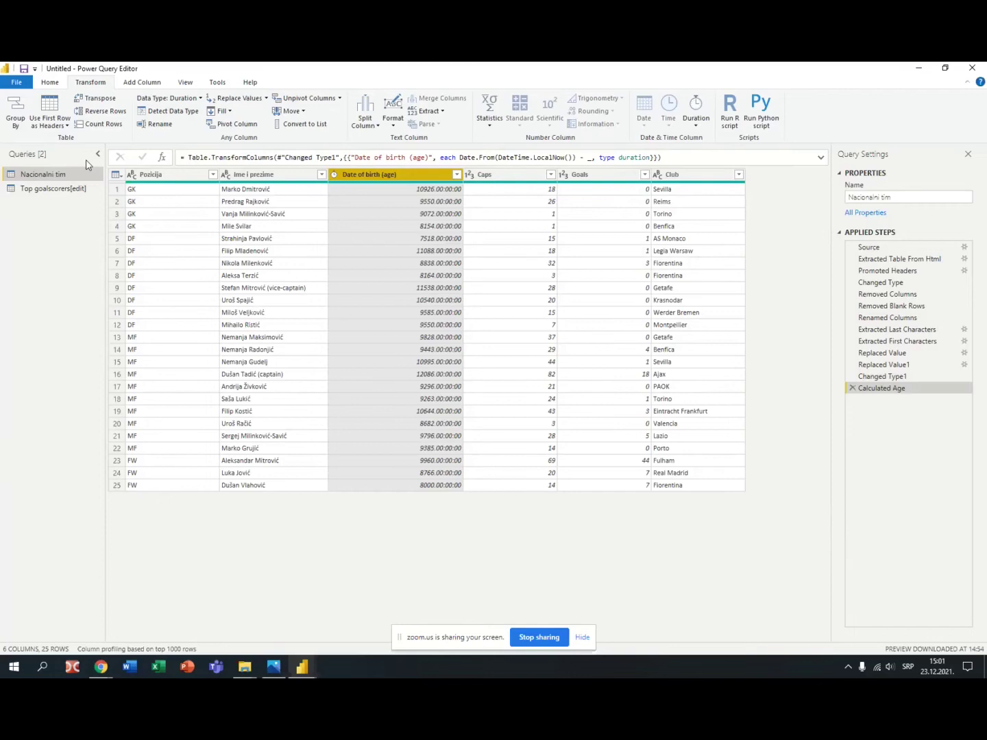
Add a custom column named Starost with the formula [#"Date of birth (age)"]/365
{"action": "left_click", "coordinate": [142, 82]}
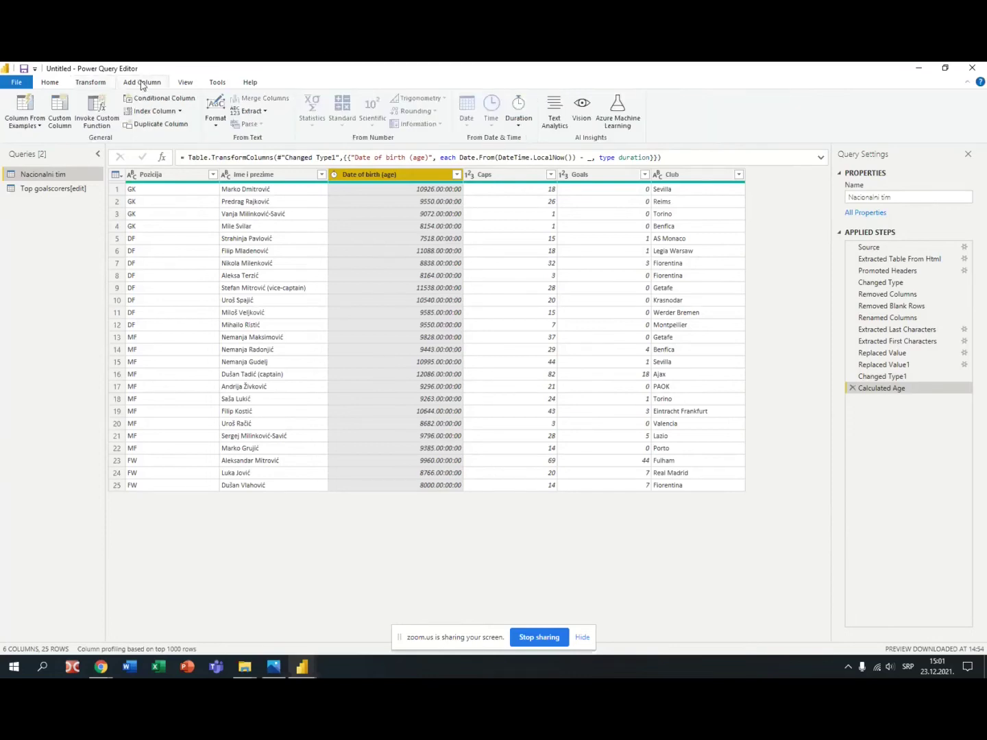
{"action": "left_click", "coordinate": [60, 113]}
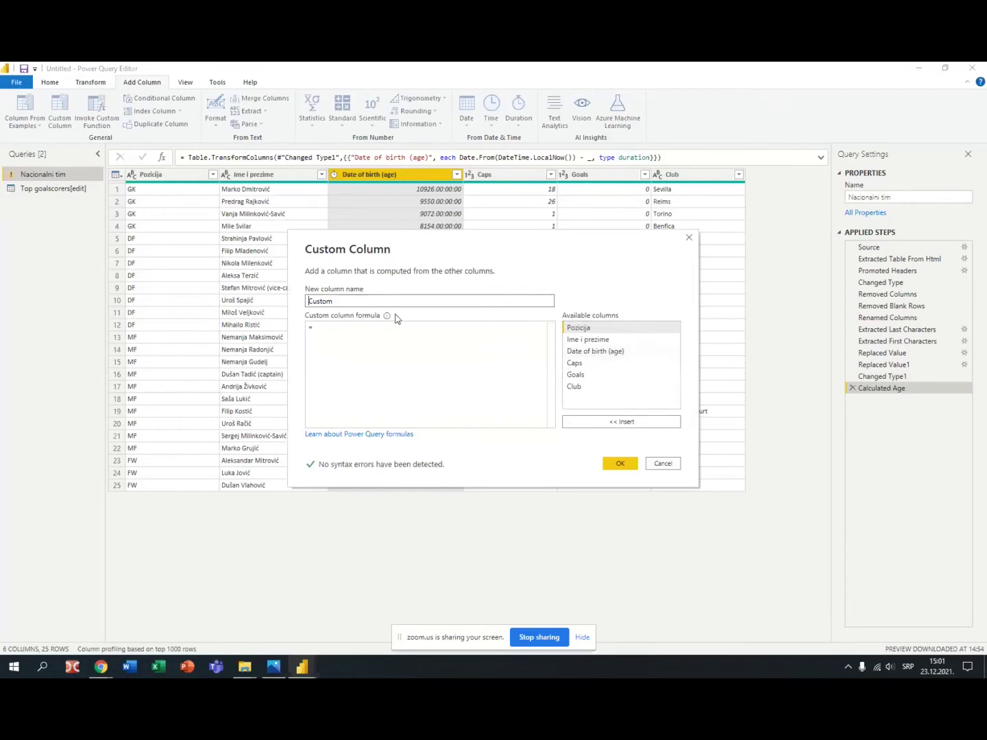
{"action": "double_click", "coordinate": [342, 302]}
{"action": "type", "text": "Starost"}
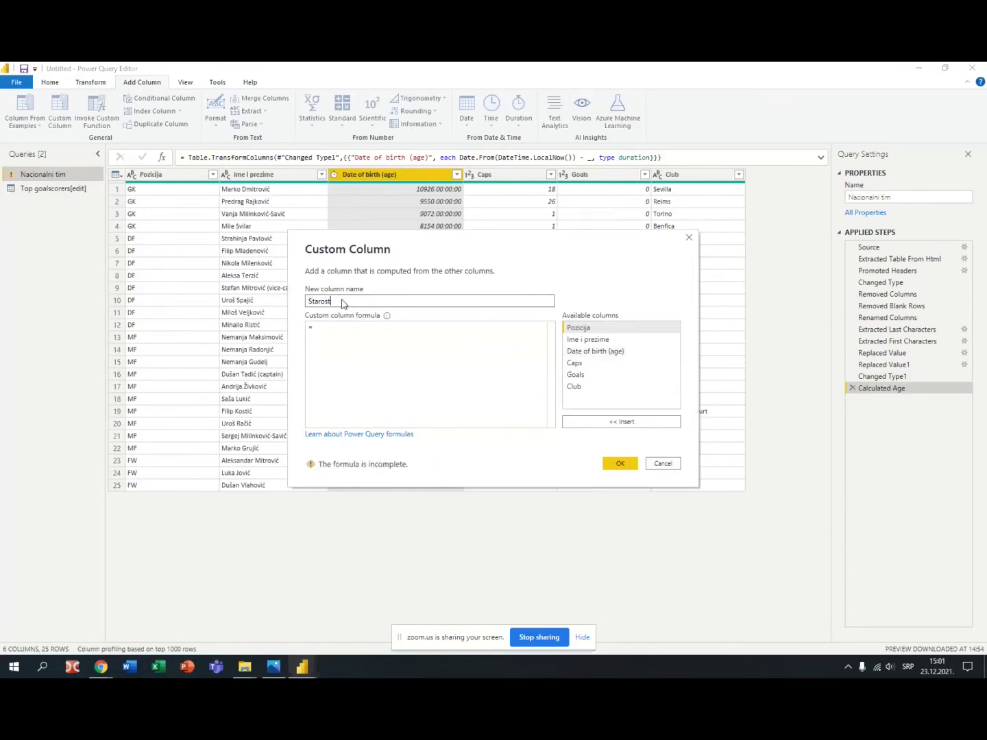
{"action": "left_click", "coordinate": [347, 327]}
{"action": "double_click", "coordinate": [605, 353]}
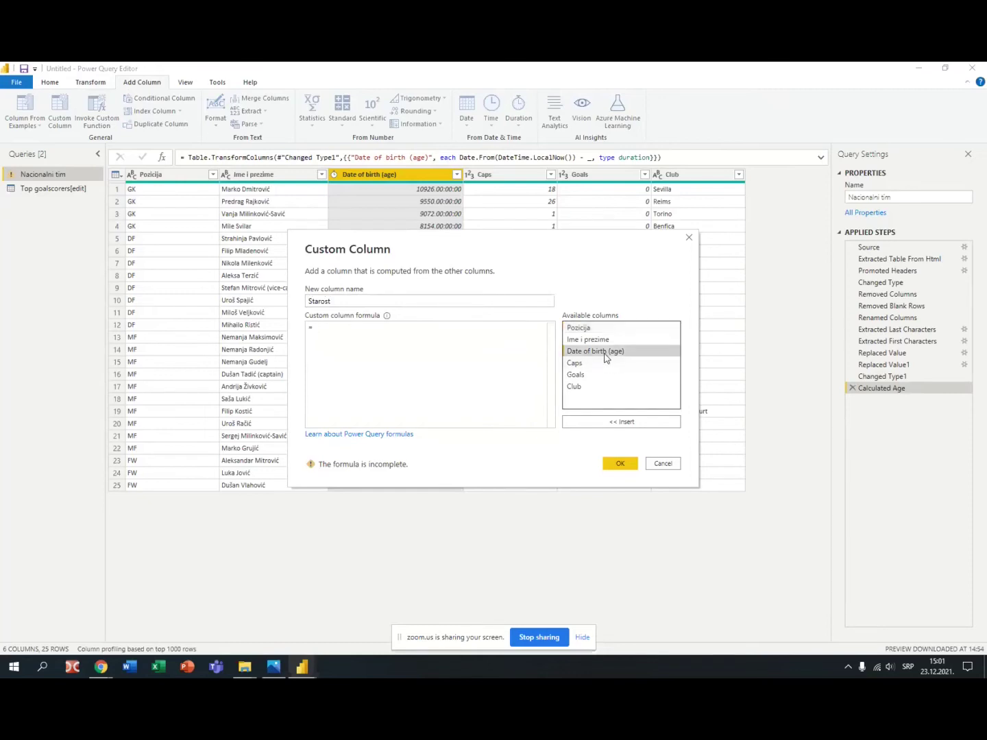
{"action": "type", "text": "/"}
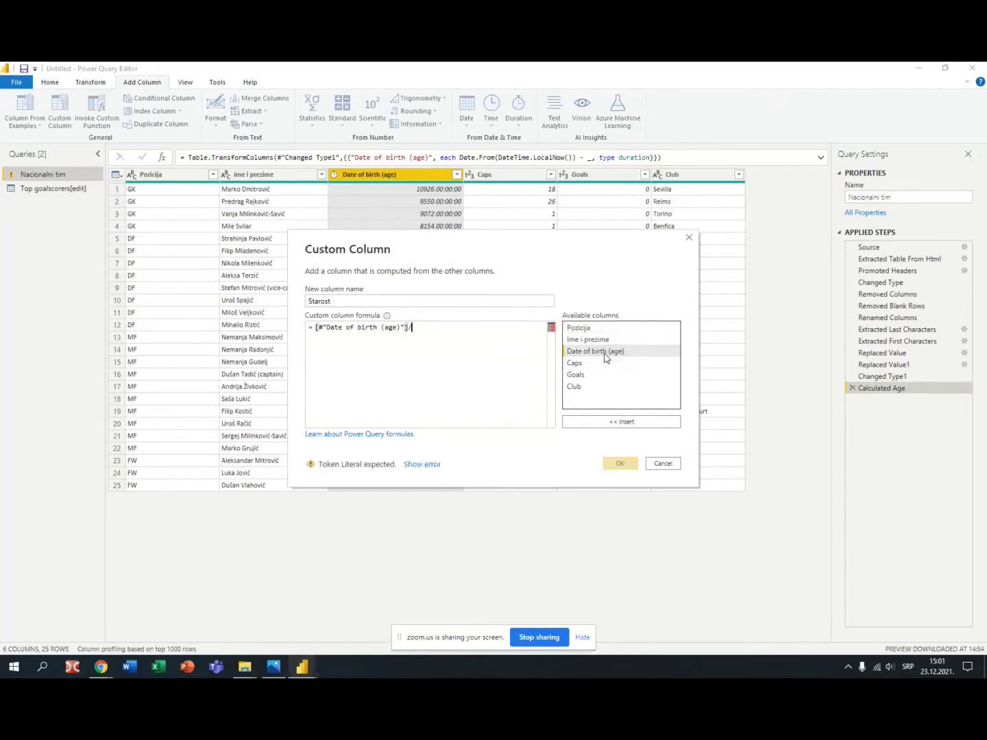
{"action": "type", "text": "365"}
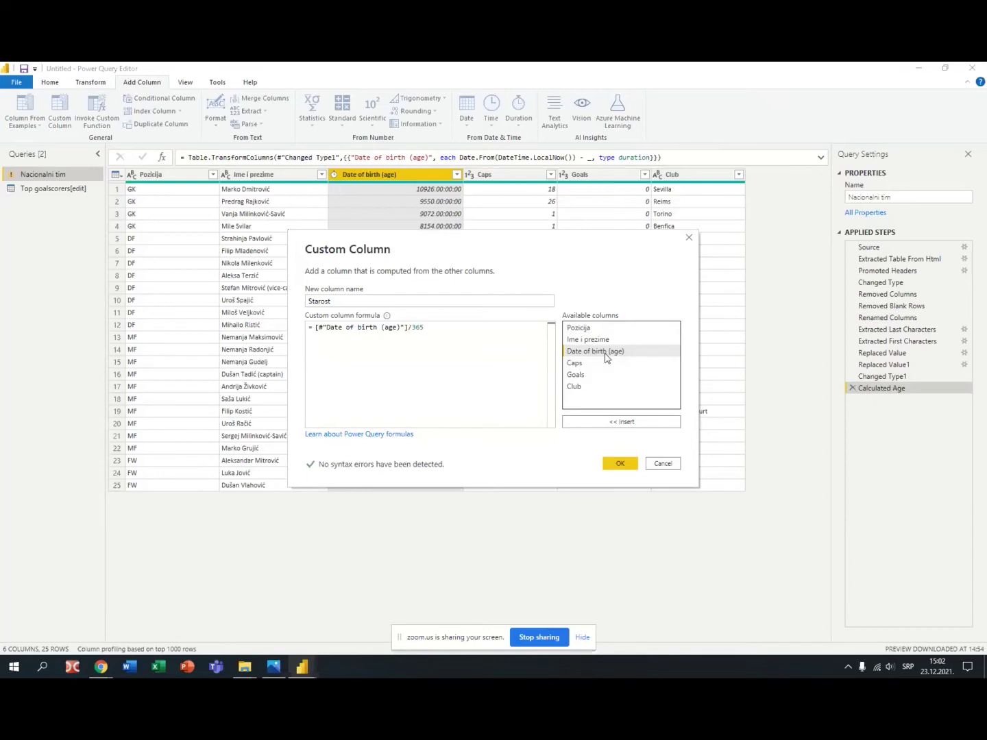
{"action": "left_click", "coordinate": [621, 464]}
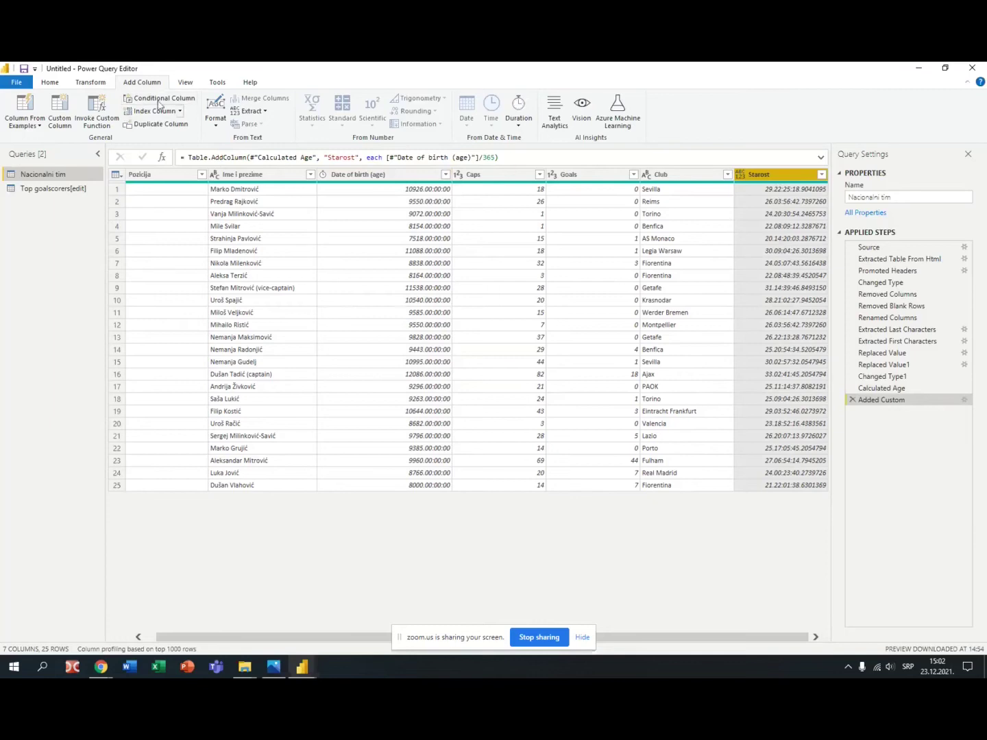
Change the data type of the Starost column to Decimal Number
{"action": "left_click", "coordinate": [93, 83]}
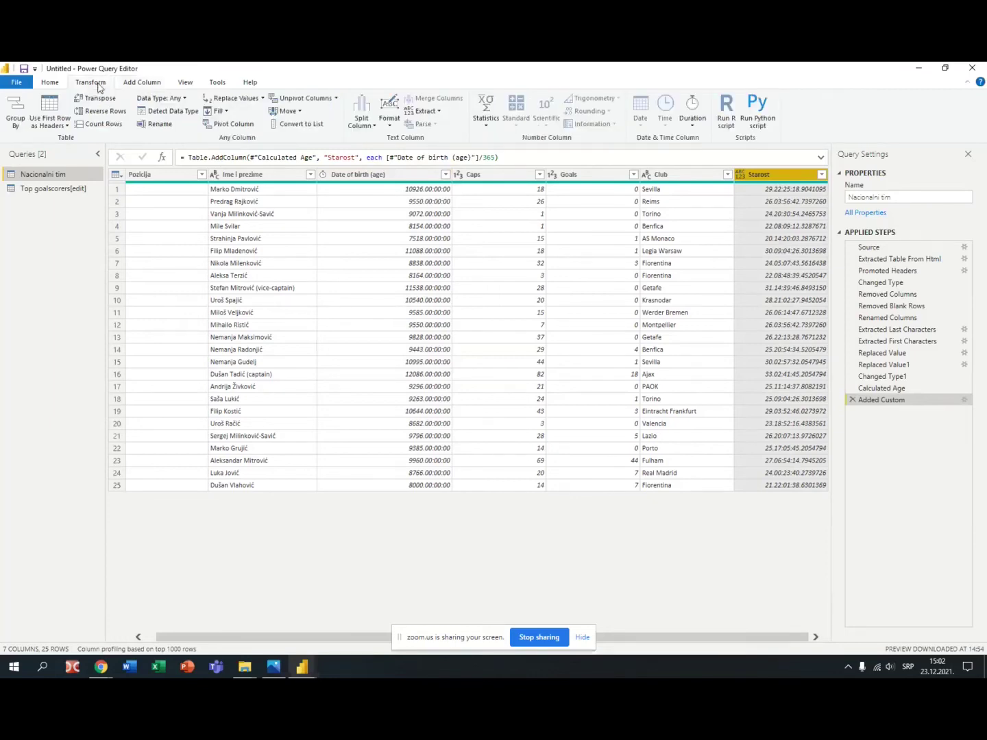
{"action": "left_click", "coordinate": [183, 100]}
{"action": "left_click", "coordinate": [185, 114]}
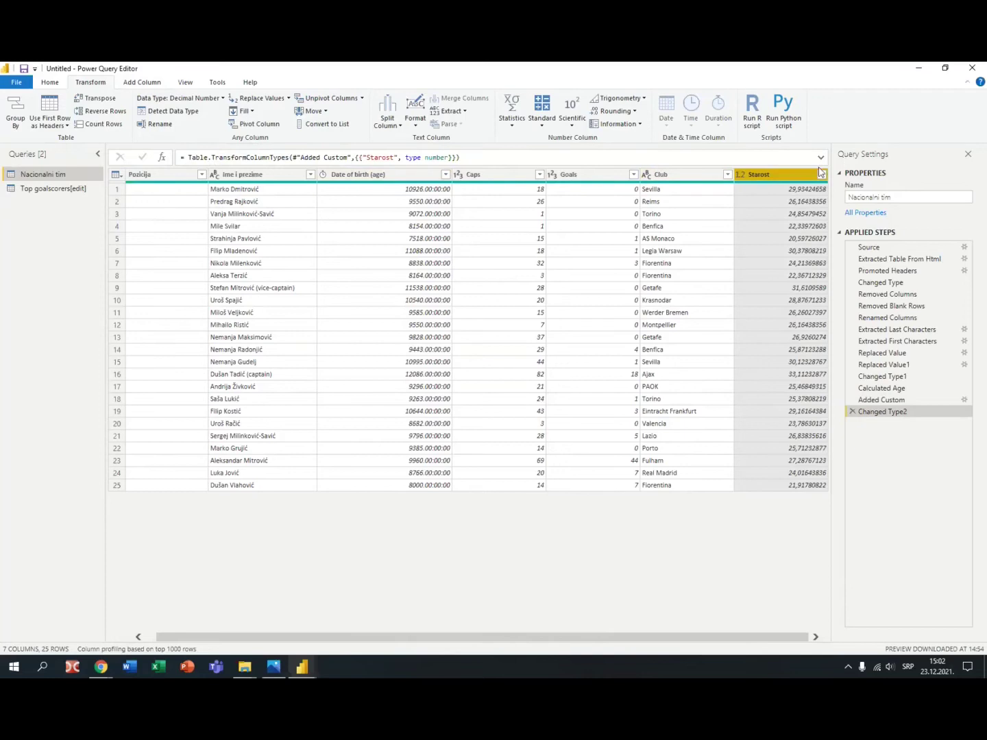
Move the Starost column directly after Date of birth (age) and round its values down
{"action": "left_click_drag", "start_coordinate": [786, 175], "coordinate": [503, 184]}
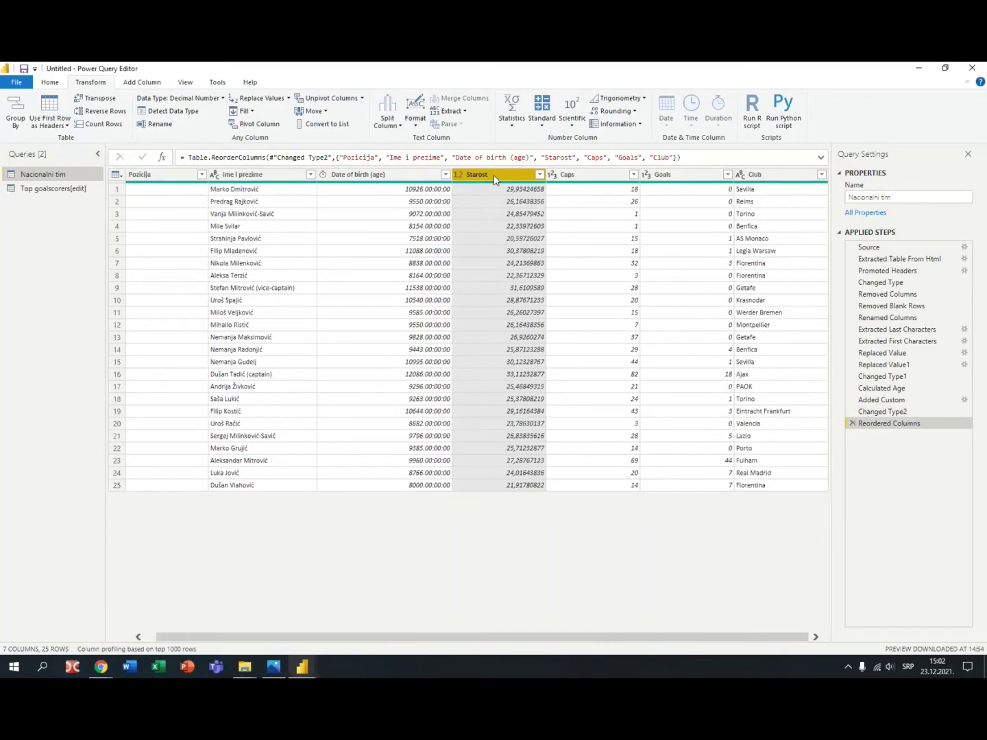
{"action": "left_click", "coordinate": [634, 113]}
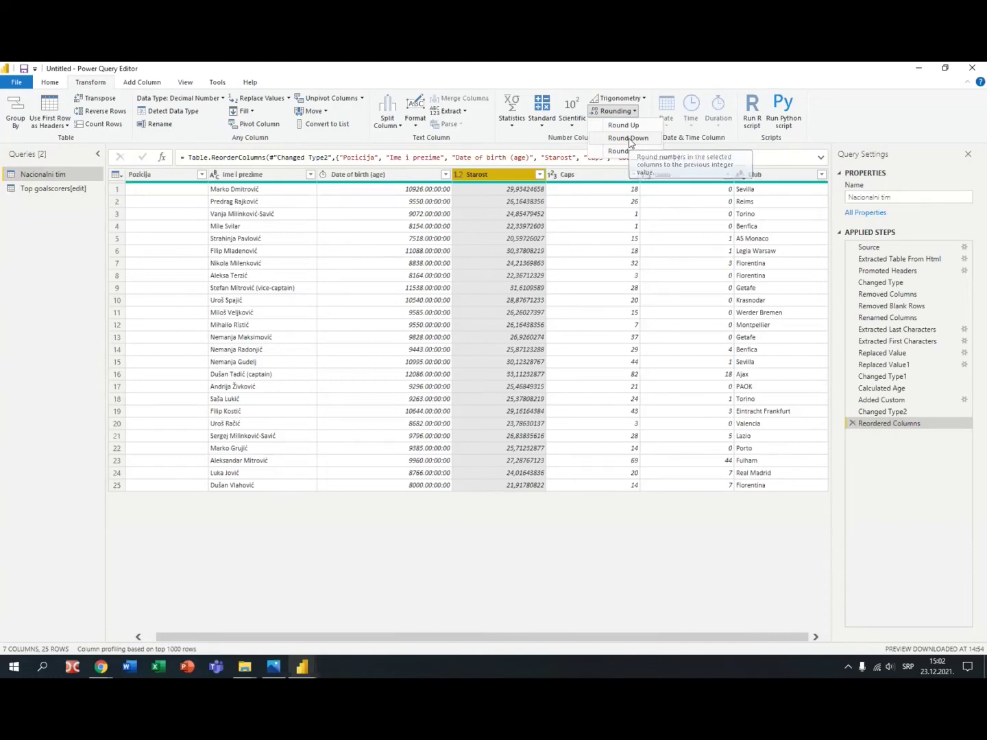
{"action": "left_click", "coordinate": [628, 139]}
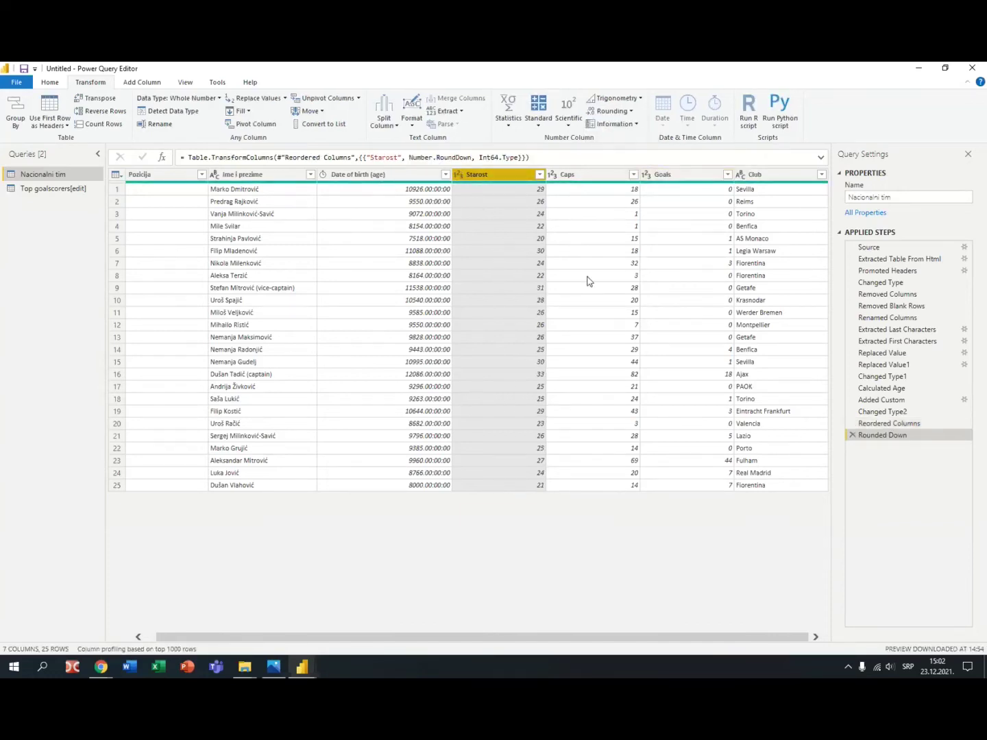
Remove the Date of birth (age) column from the Nacionalni tim query
{"action": "left_click", "coordinate": [410, 176]}
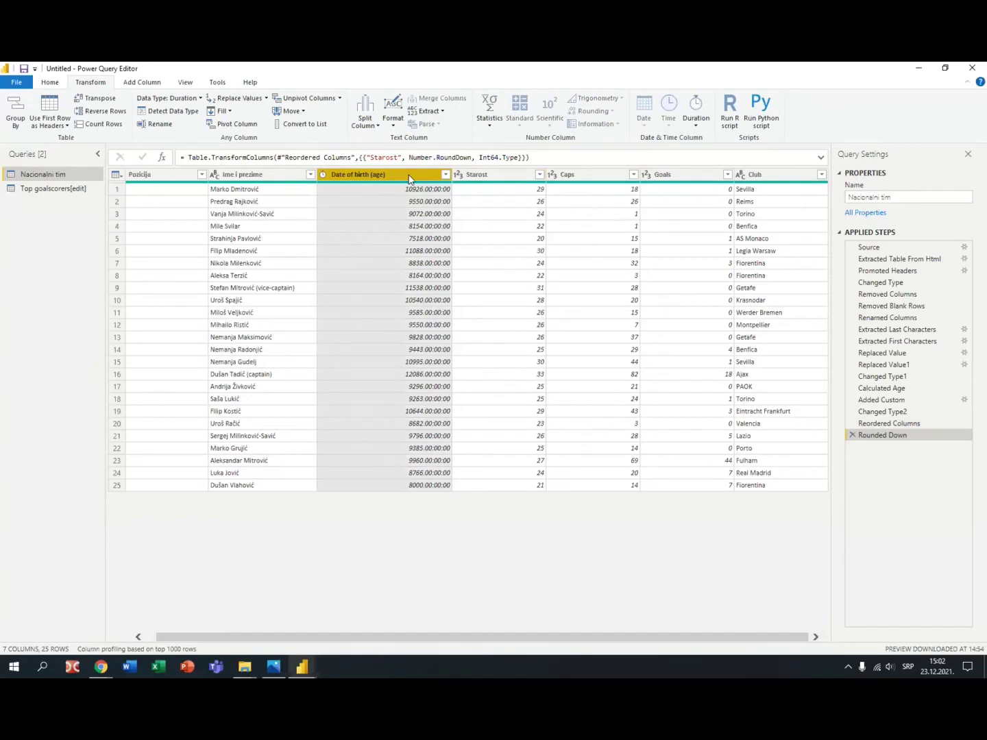
{"action": "right_click", "coordinate": [410, 176]}
{"action": "left_click", "coordinate": [441, 202]}
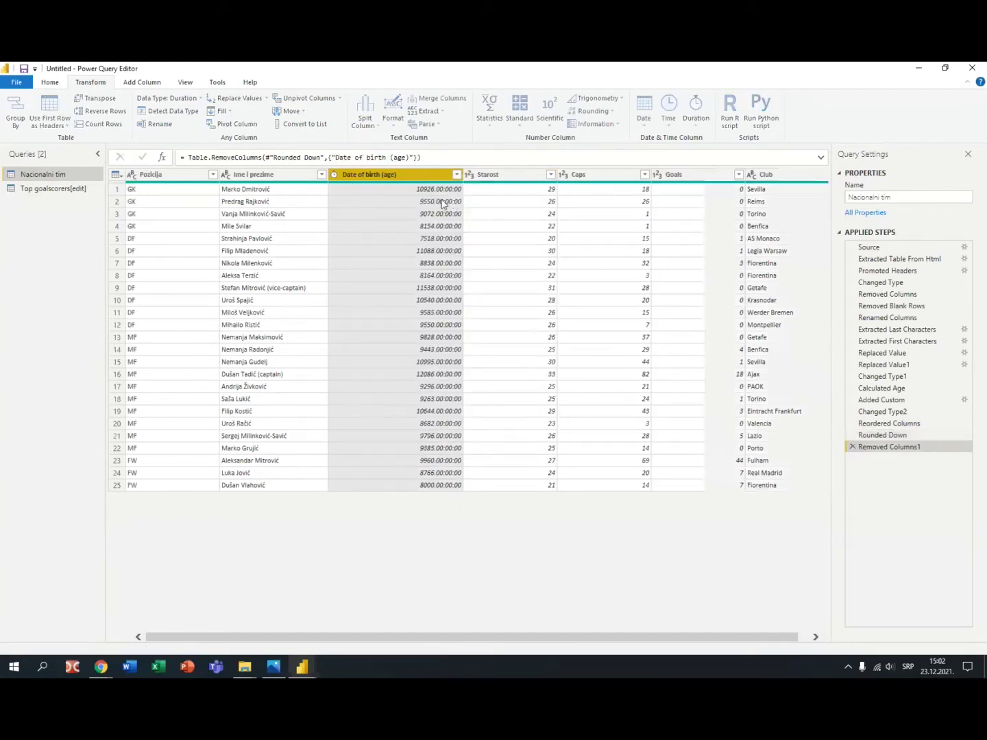
Rename the Caps column of the Nacionalni tim query to Broj nastupa
{"action": "double_click", "coordinate": [466, 175]}
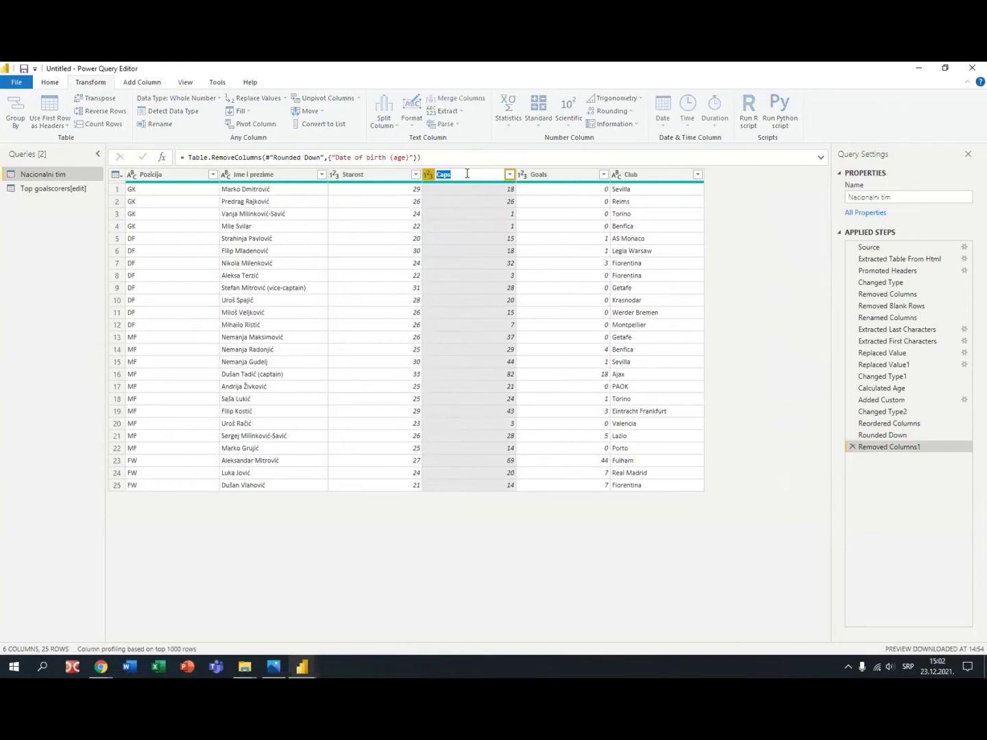
{"action": "type", "text": "Brp"}
{"action": "key", "text": "BackSpace"}
{"action": "type", "text": "oj nastupa"}
{"action": "key", "text": "Return"}
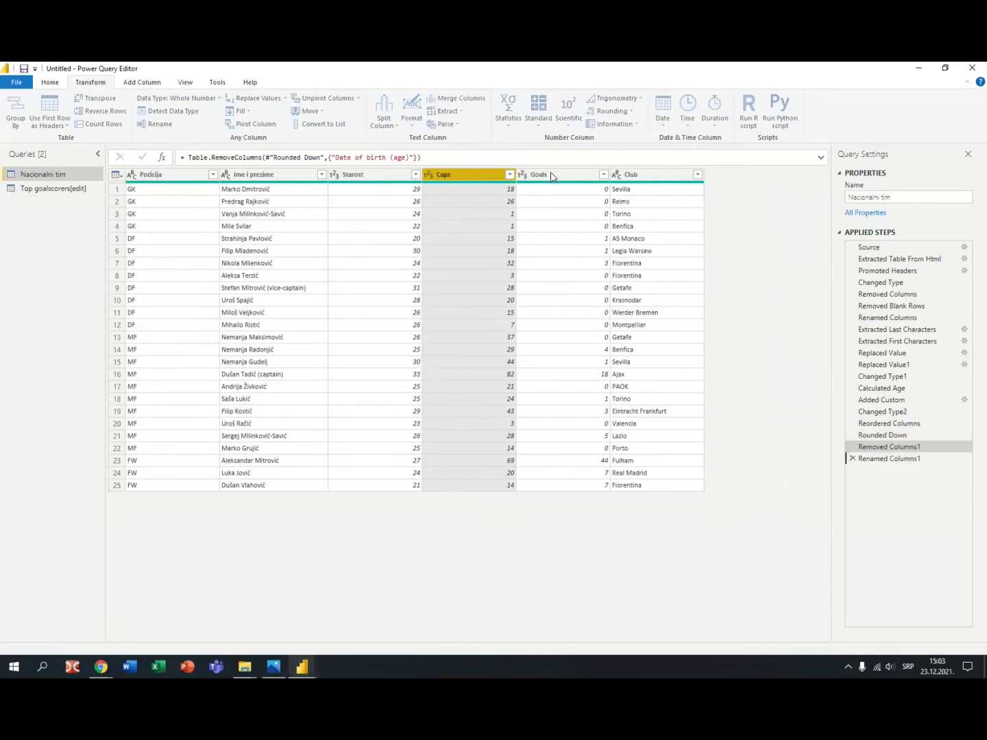
Rename the Goals column to Broj golova and the Club column to Fudbalski klub
{"action": "double_click", "coordinate": [554, 174]}
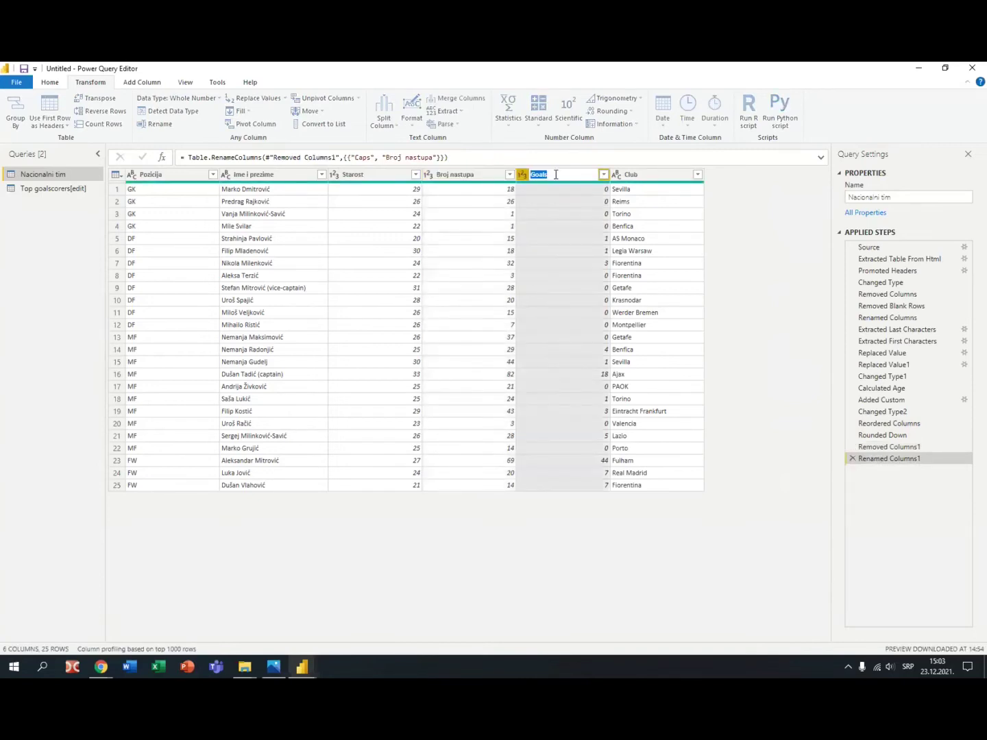
{"action": "type", "text": "Broj golova"}
{"action": "key", "text": "Return"}
{"action": "double_click", "coordinate": [641, 176]}
{"action": "type", "text": "Fudbalski"}
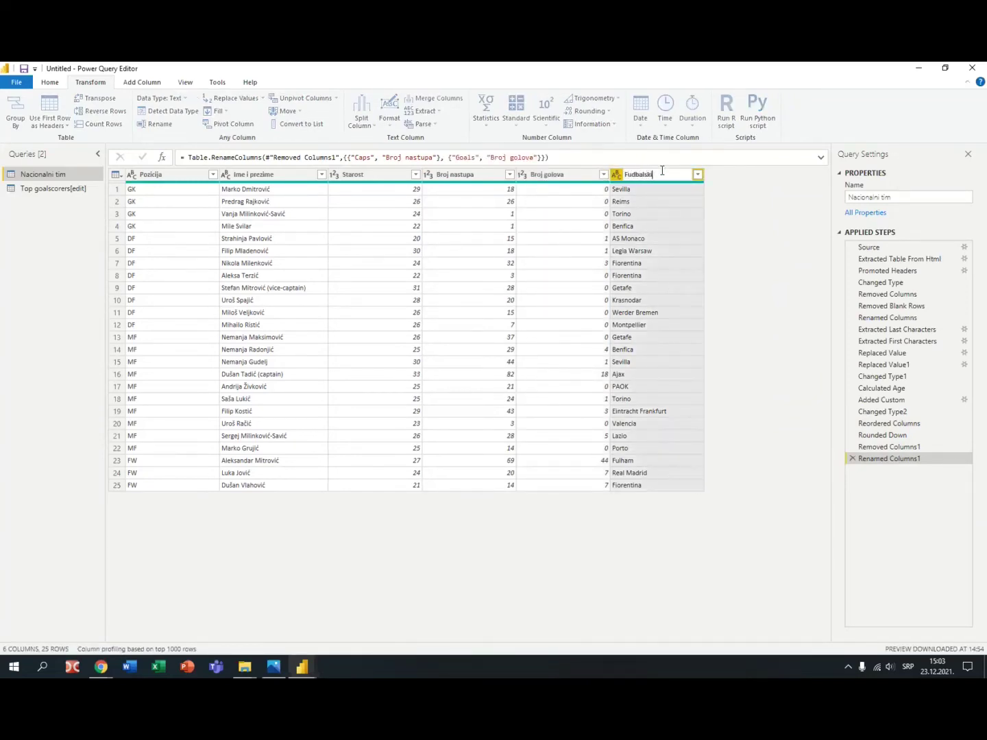
{"action": "type", "text": " klub"}
{"action": "key", "text": "Return"}
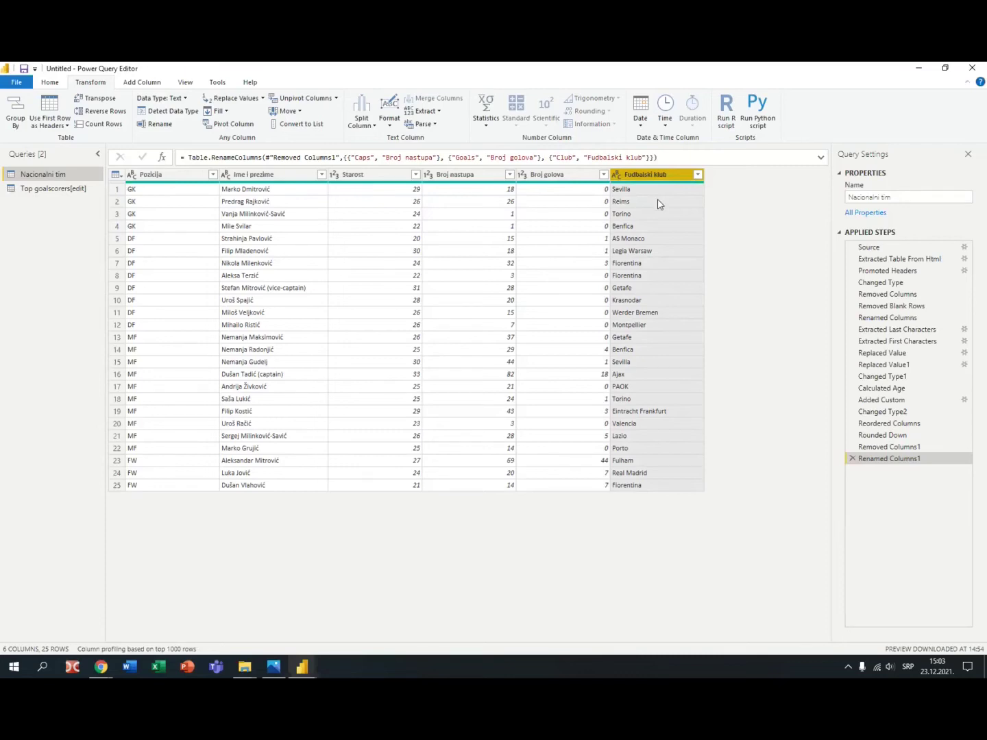
Apply the query changes and check the loaded rows and columns of the Nacionalni tim table
{"action": "left_click", "coordinate": [50, 83]}
{"action": "left_click", "coordinate": [19, 107]}
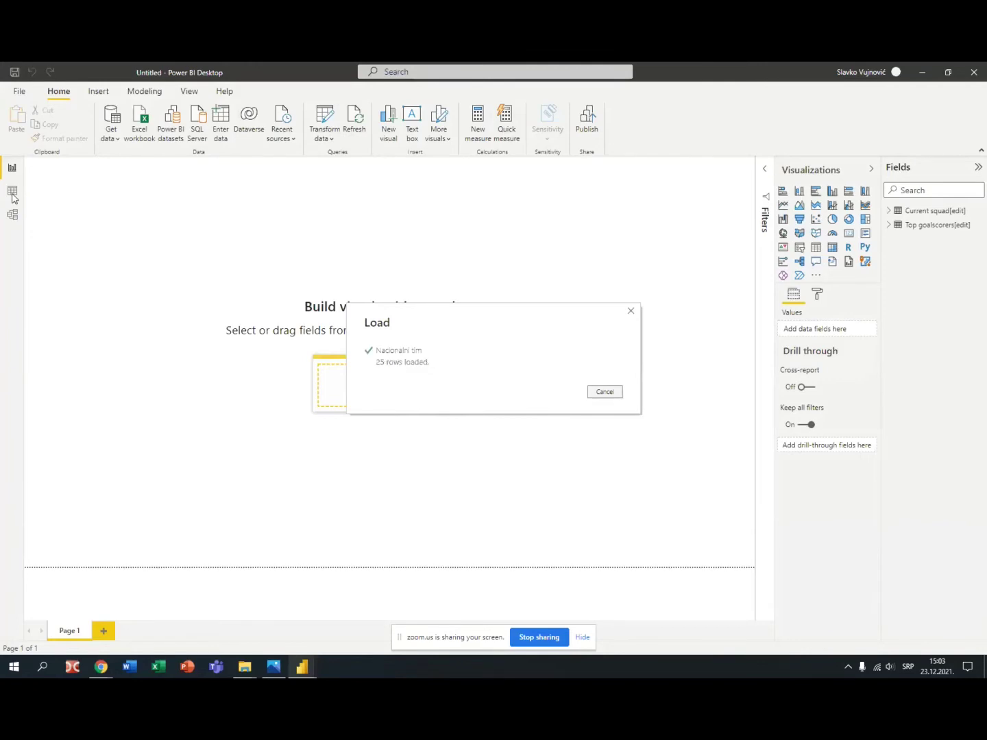
{"action": "left_click", "coordinate": [12, 194]}
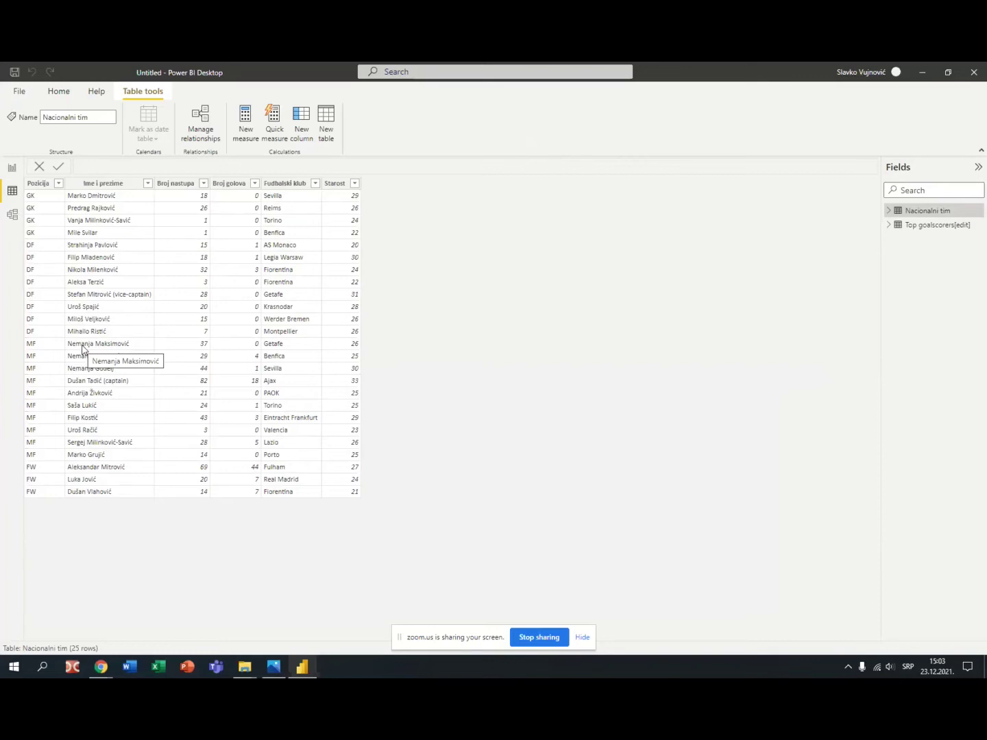
{"action": "left_click", "coordinate": [11, 171]}
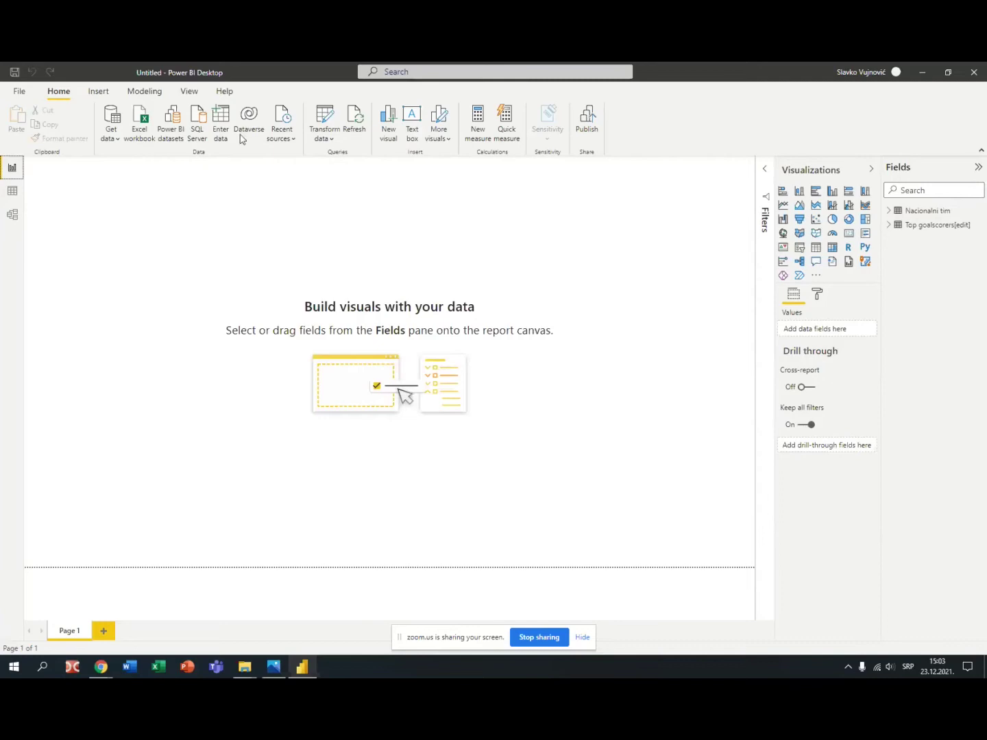
Reopen the Power Query Editor and rename the Top goalscorers[edit] query to Golgeteri
{"action": "left_click", "coordinate": [324, 121]}
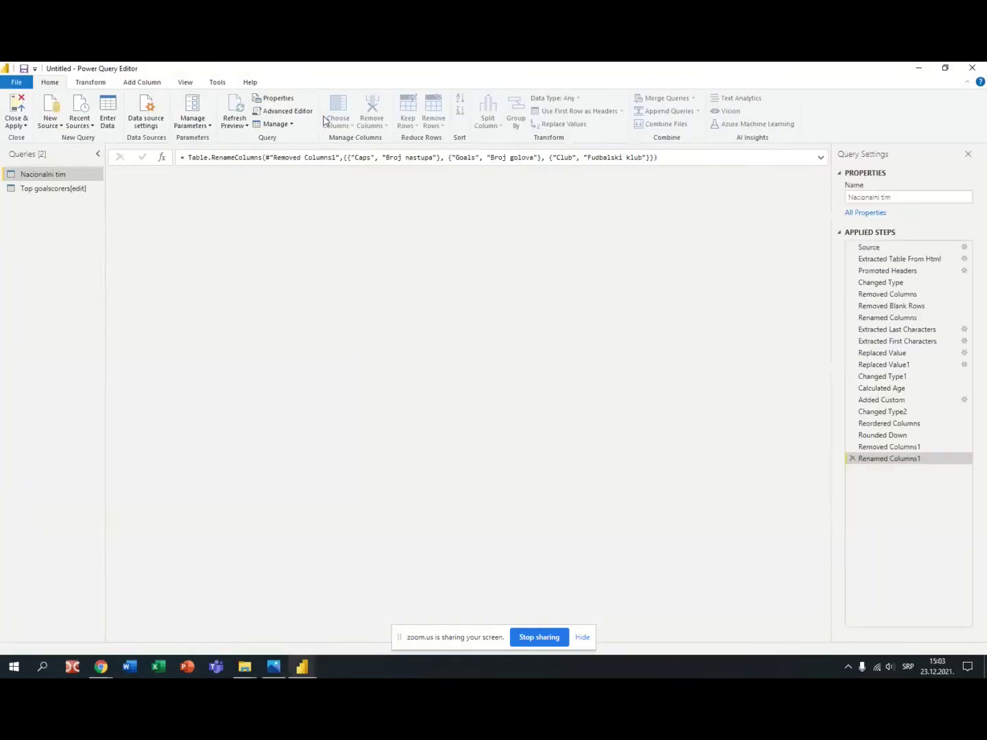
{"action": "left_click", "coordinate": [50, 188]}
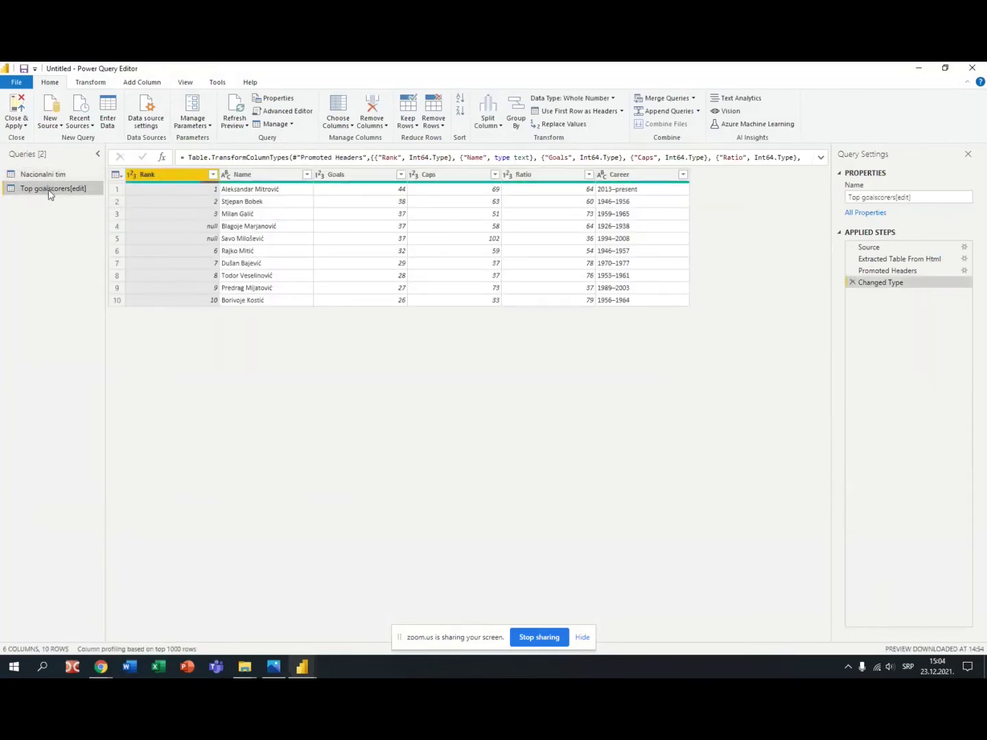
{"action": "left_click", "coordinate": [913, 198]}
{"action": "left_click_drag", "start_coordinate": [935, 199], "coordinate": [820, 202]}
{"action": "type", "text": "Golgeteri"}
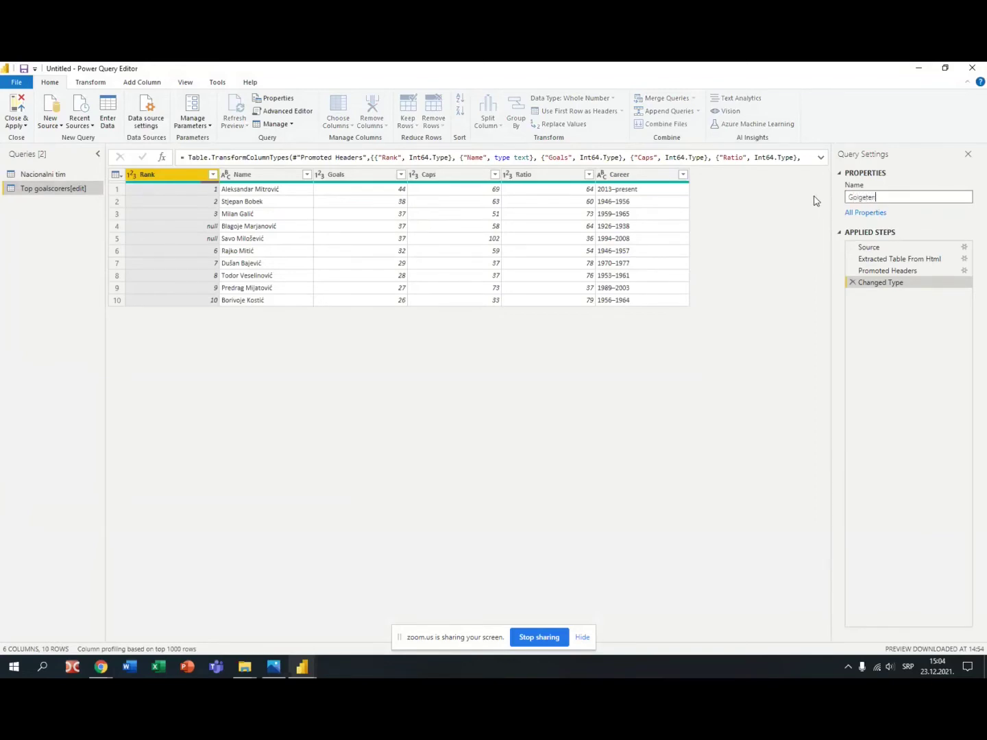
{"action": "key", "text": "Return"}
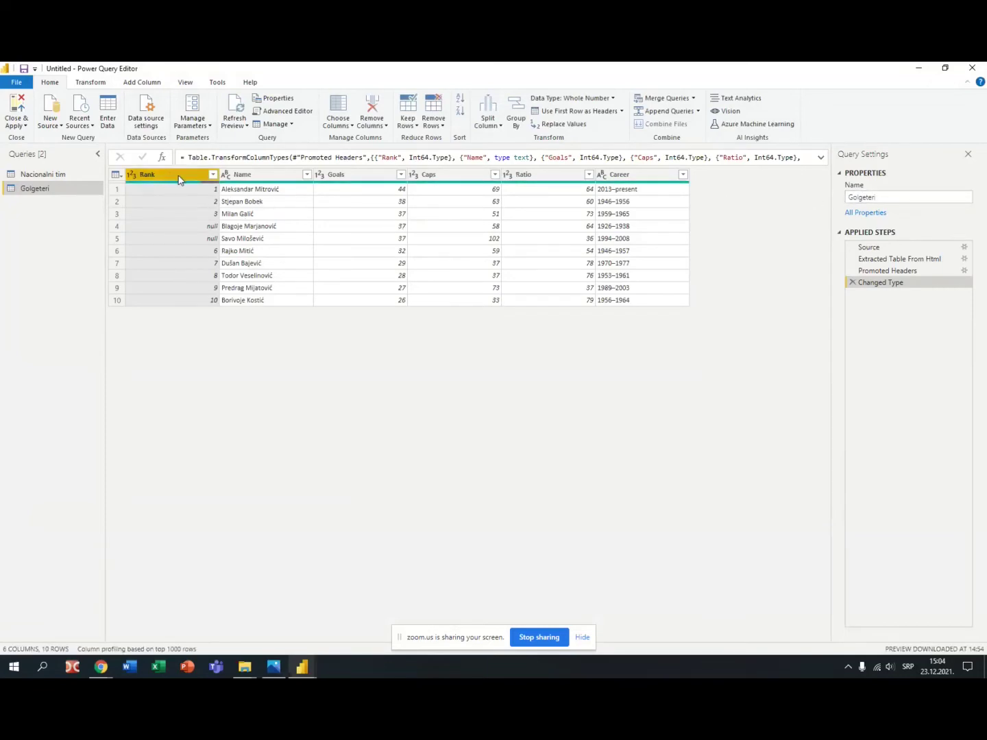
Remove the Rank, Career and Ratio columns from the Golgeteri query
{"action": "left_click", "coordinate": [371, 109]}
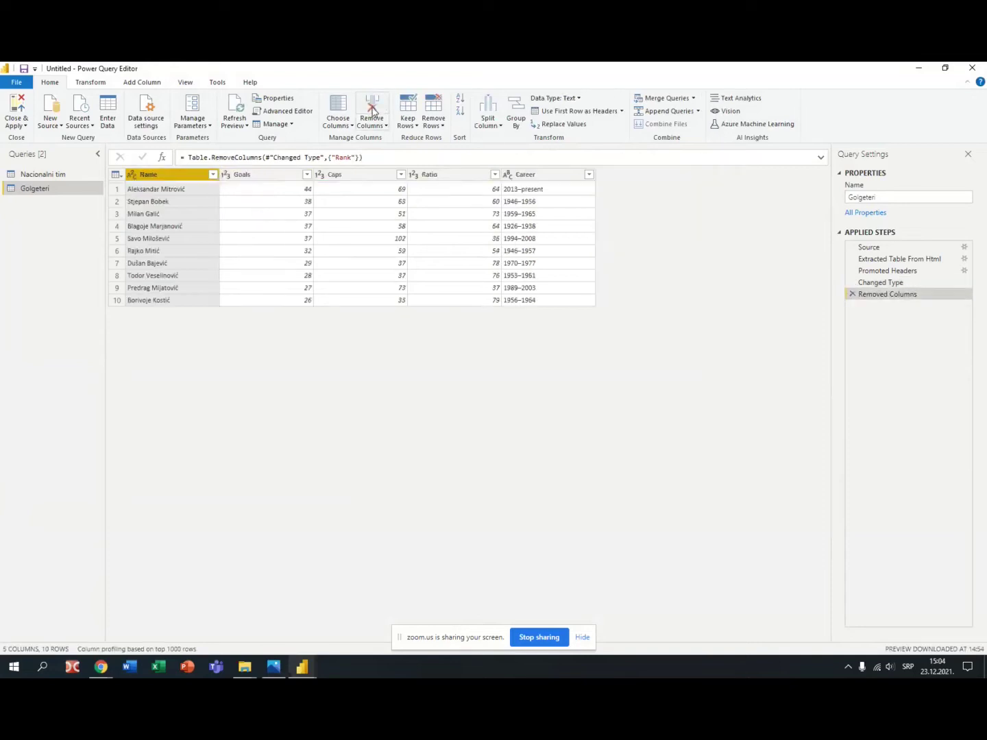
{"action": "left_click", "coordinate": [531, 176]}
{"action": "left_click", "coordinate": [372, 107]}
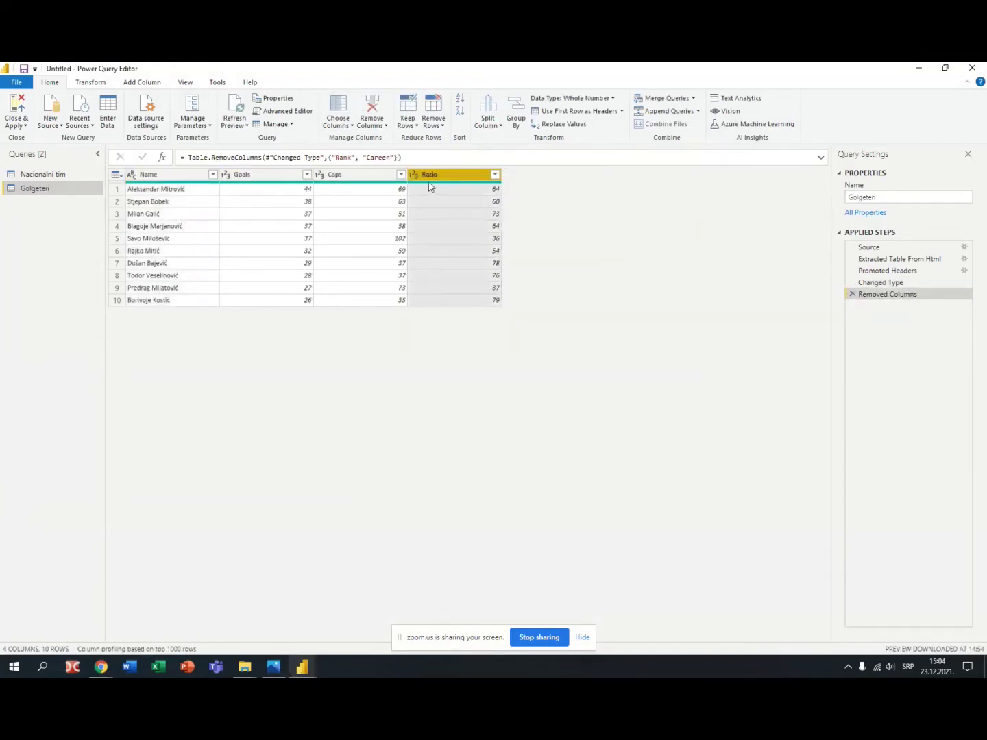
{"action": "left_click", "coordinate": [374, 106]}
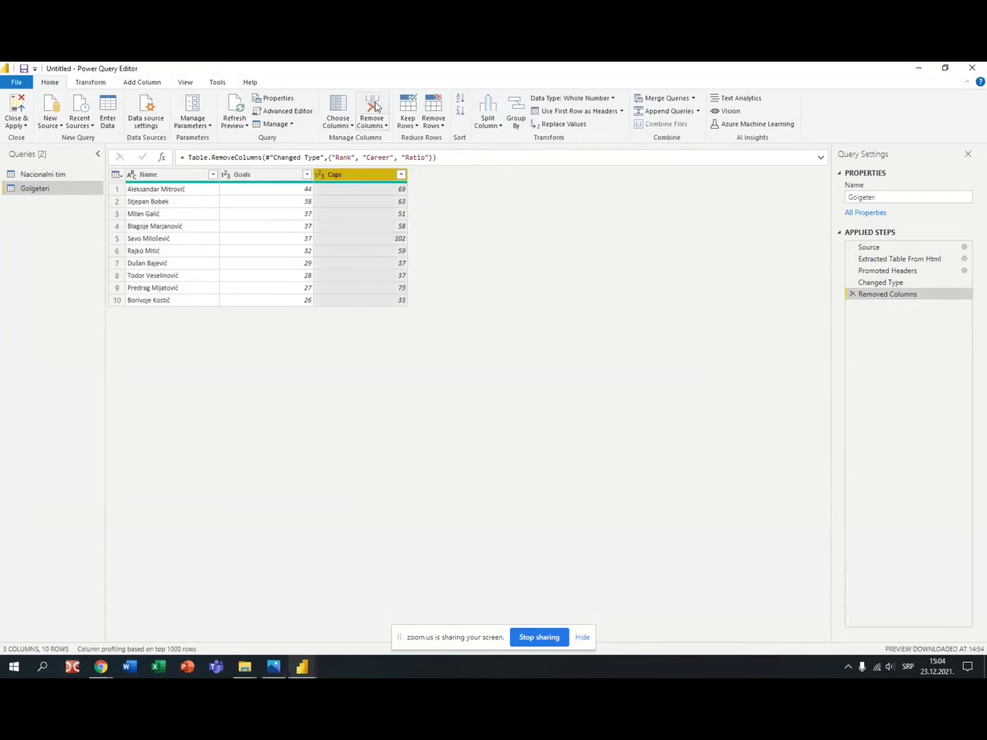
Rename the Golgeteri query's Name column to Ime i prezime and its Goals column to Broj golova
{"action": "left_click", "coordinate": [164, 175]}
{"action": "double_click", "coordinate": [164, 174]}
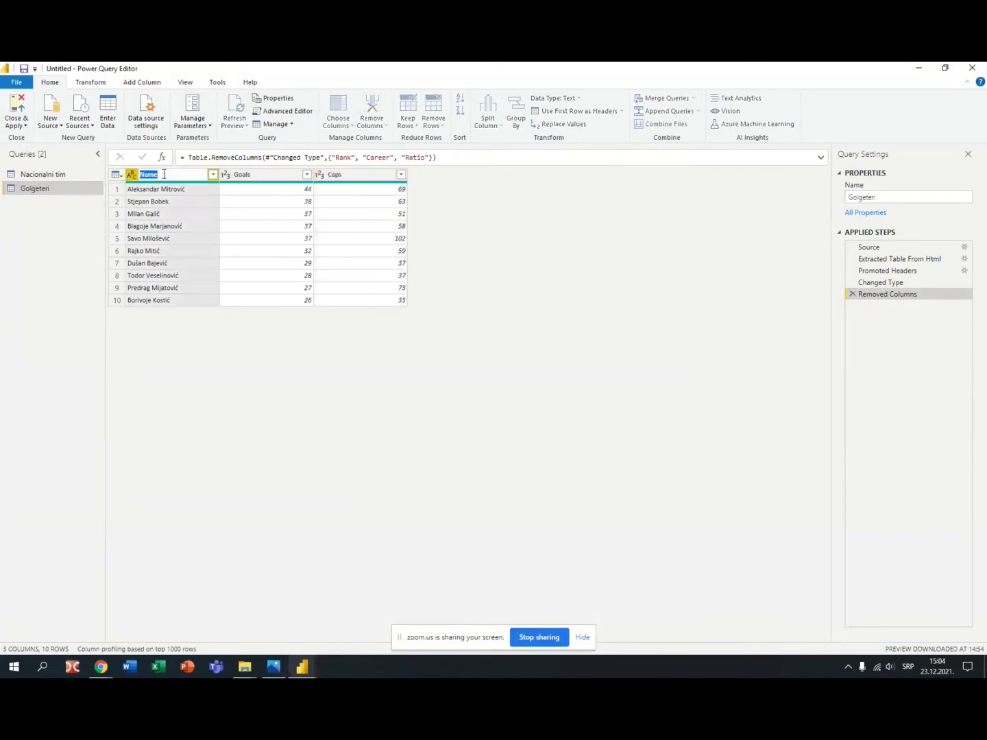
{"action": "type", "text": "I"}
{"action": "key", "text": "Return"}
{"action": "double_click", "coordinate": [252, 175]}
{"action": "type", "text": "Broj golov"}
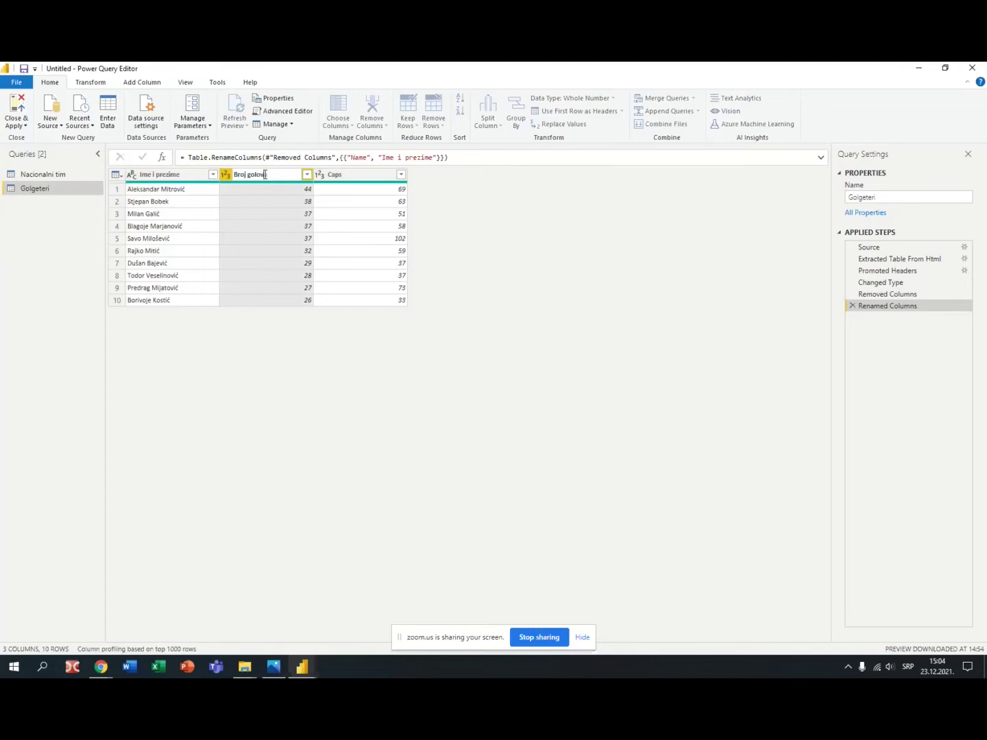
{"action": "type", "text": "a"}
{"action": "key", "text": "Return"}
Rename the Caps column of the Golgeteri query to Broj pojavljivanja
{"action": "double_click", "coordinate": [337, 176]}
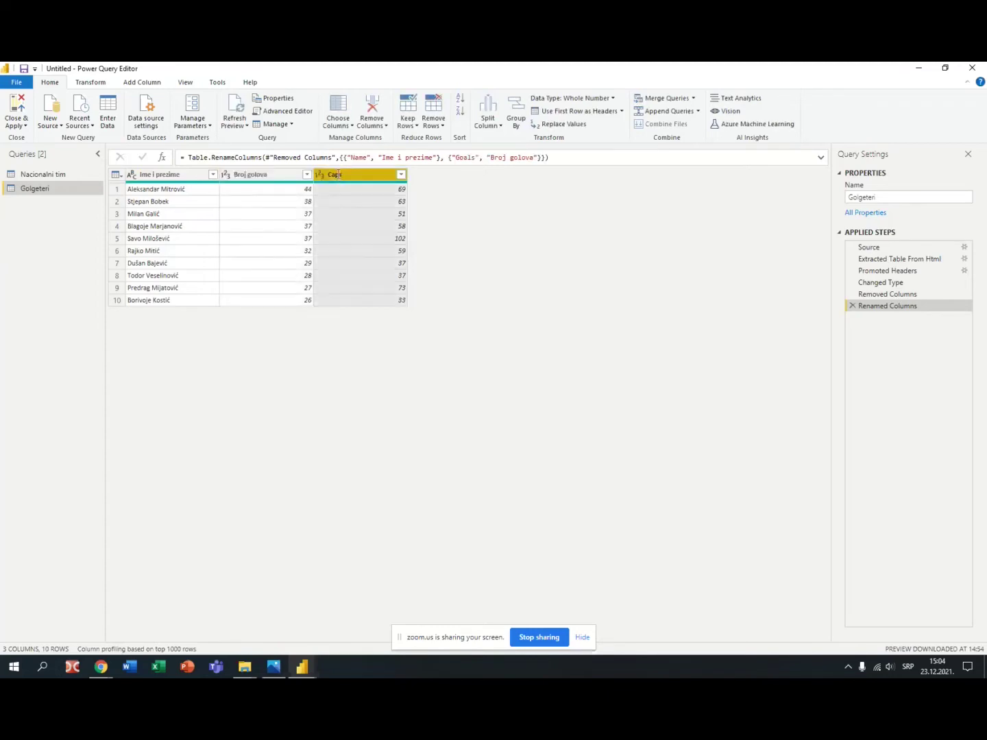
{"action": "type", "text": "Broj po"}
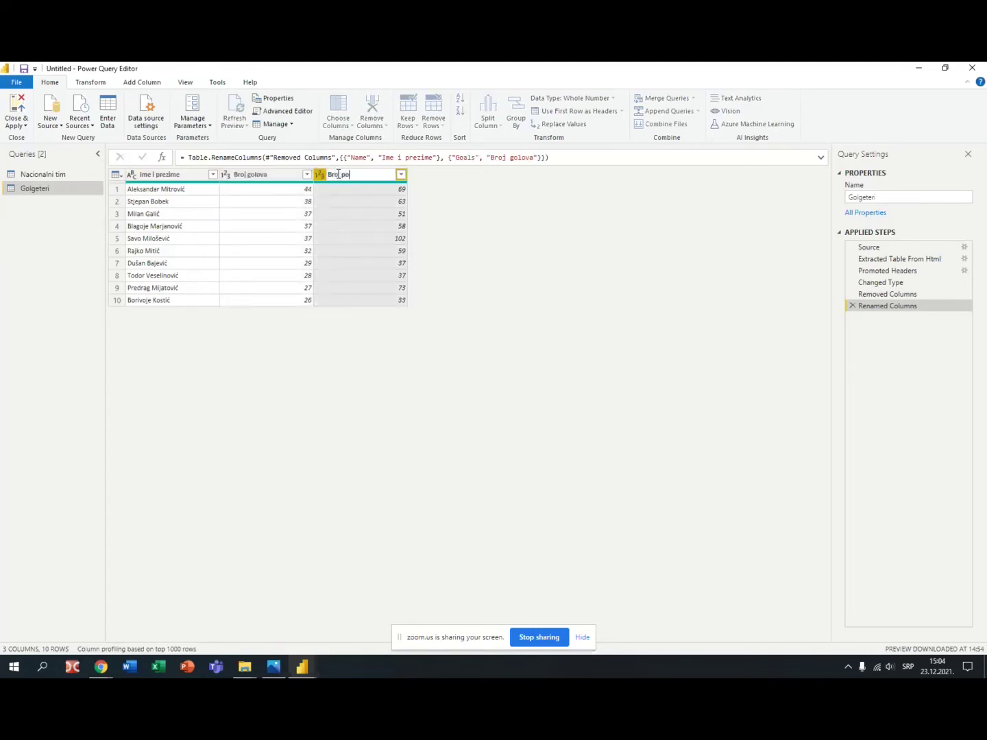
{"action": "type", "text": "javljivanja"}
{"action": "key", "text": "Return"}
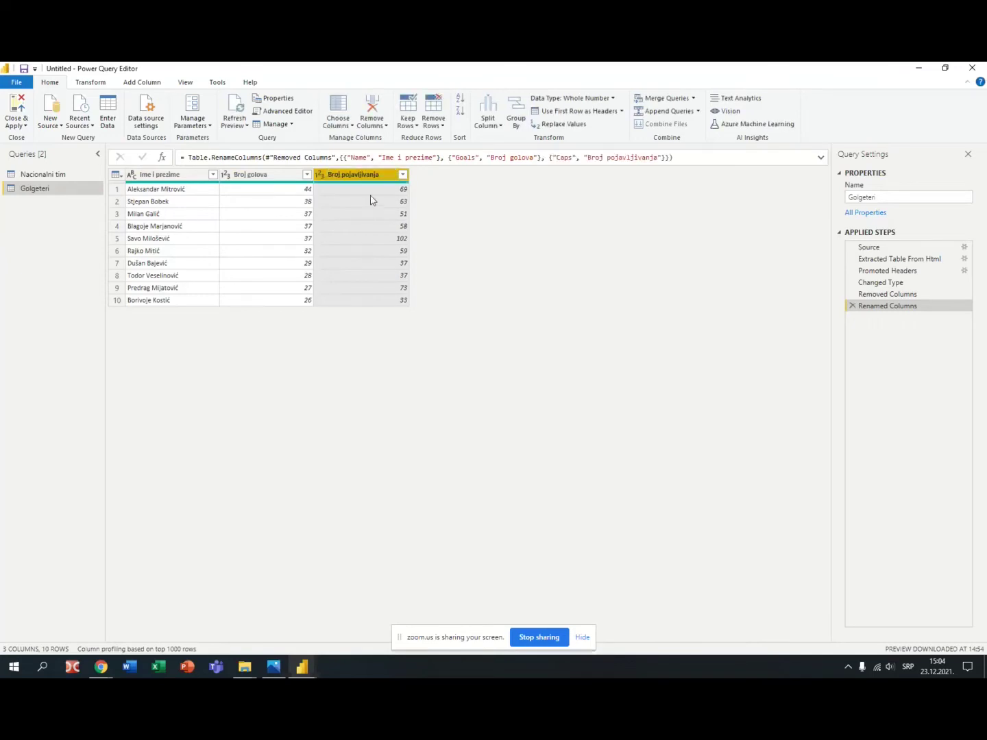
Change the name of the Broj pojavljivanja column to Broj nastupa
{"action": "double_click", "coordinate": [343, 175]}
{"action": "left_click_drag", "start_coordinate": [343, 174], "coordinate": [372, 175]}
{"action": "type", "text": "nastupa"}
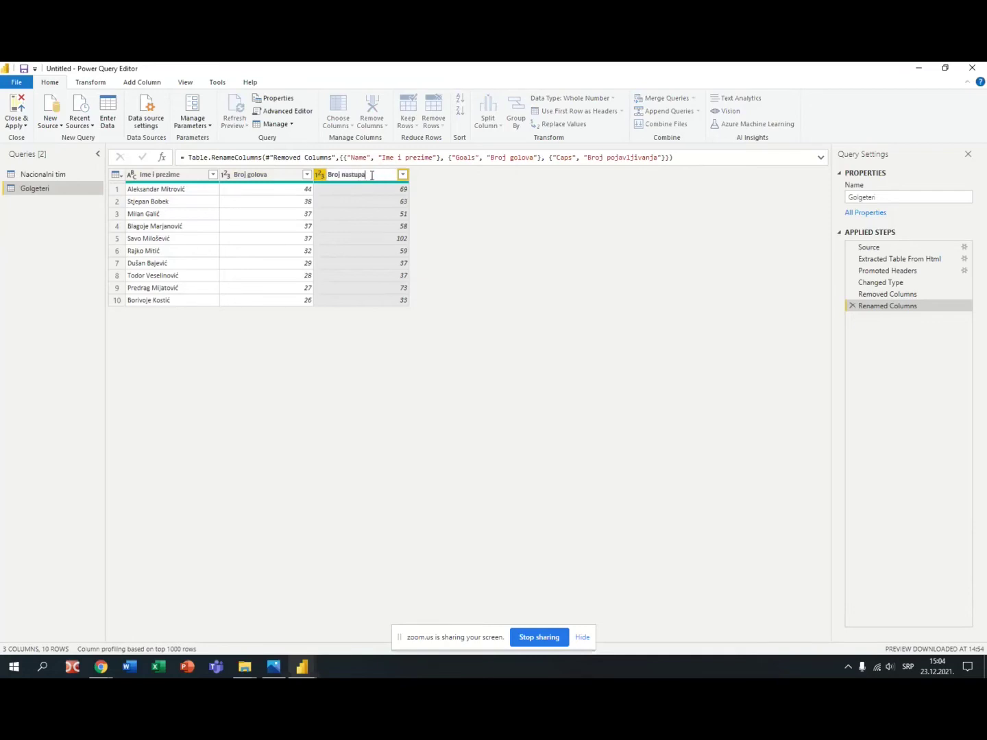
{"action": "key", "text": "Return"}
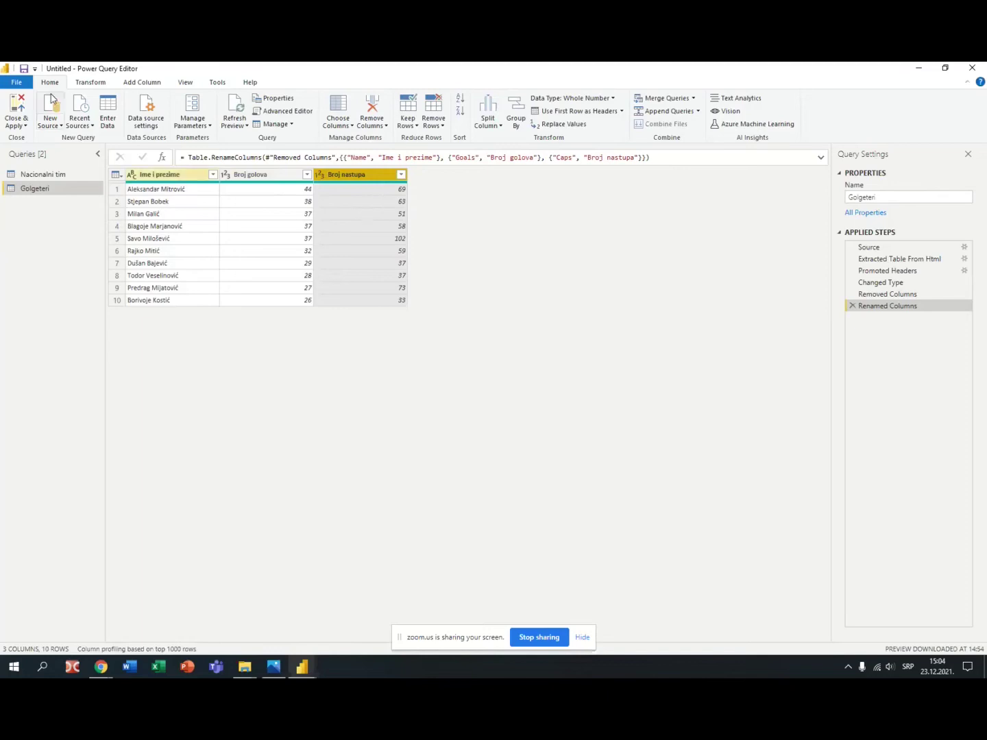
Apply the query changes and review the Golgeteri and Nacionalni tim tables in the data and model views
{"action": "left_click", "coordinate": [16, 104]}
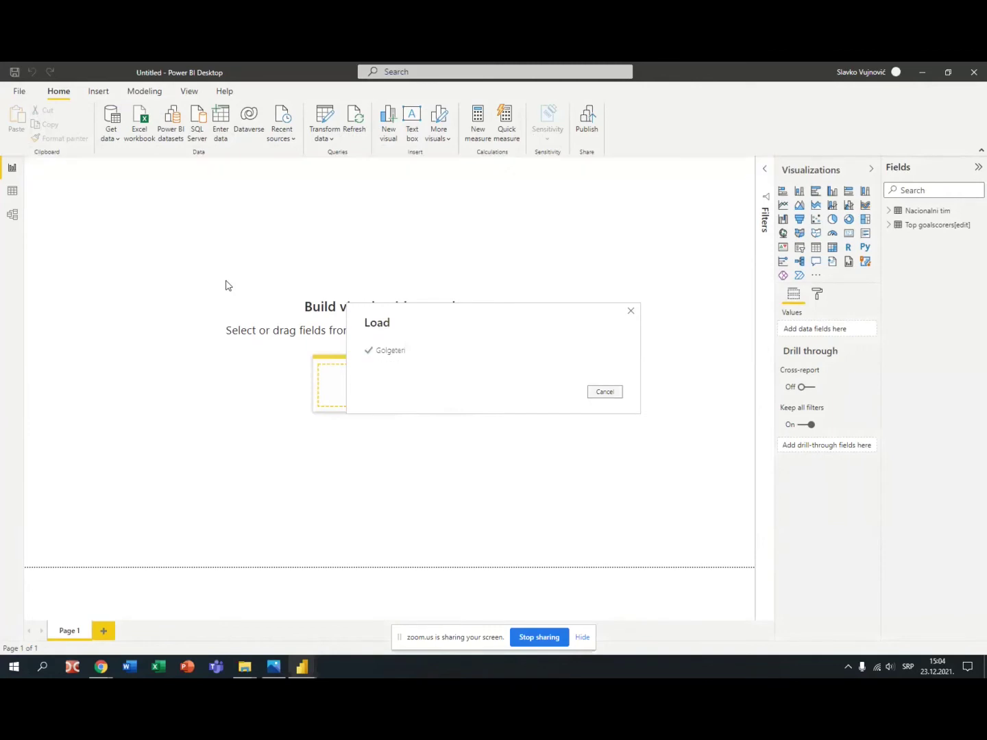
{"action": "left_click", "coordinate": [13, 194]}
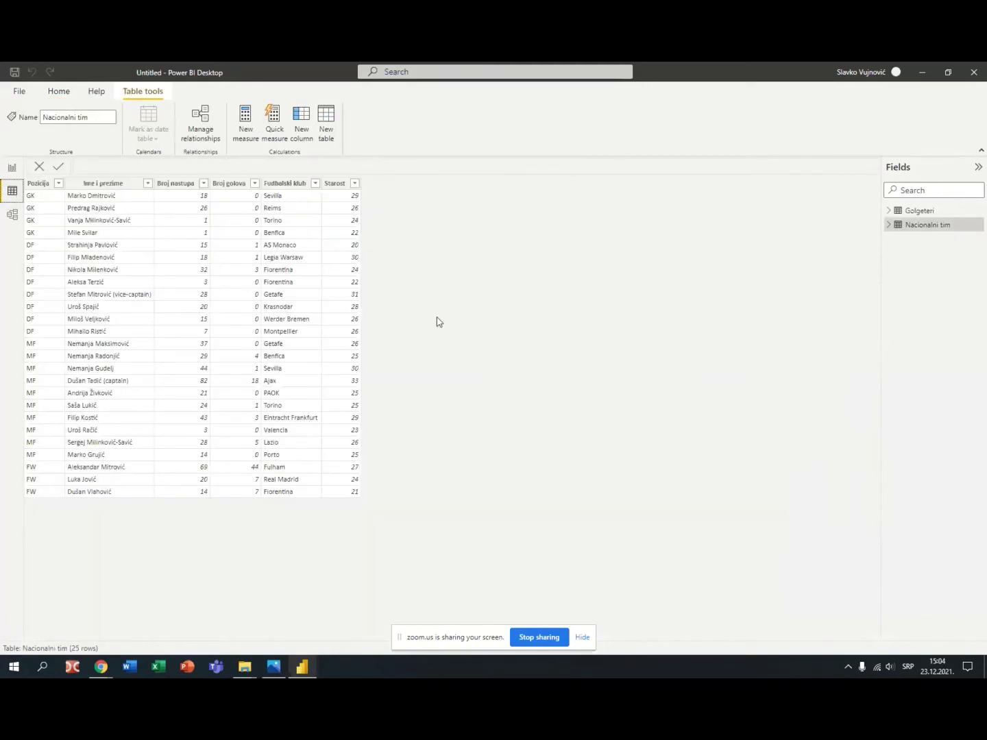
{"action": "left_click", "coordinate": [926, 213]}
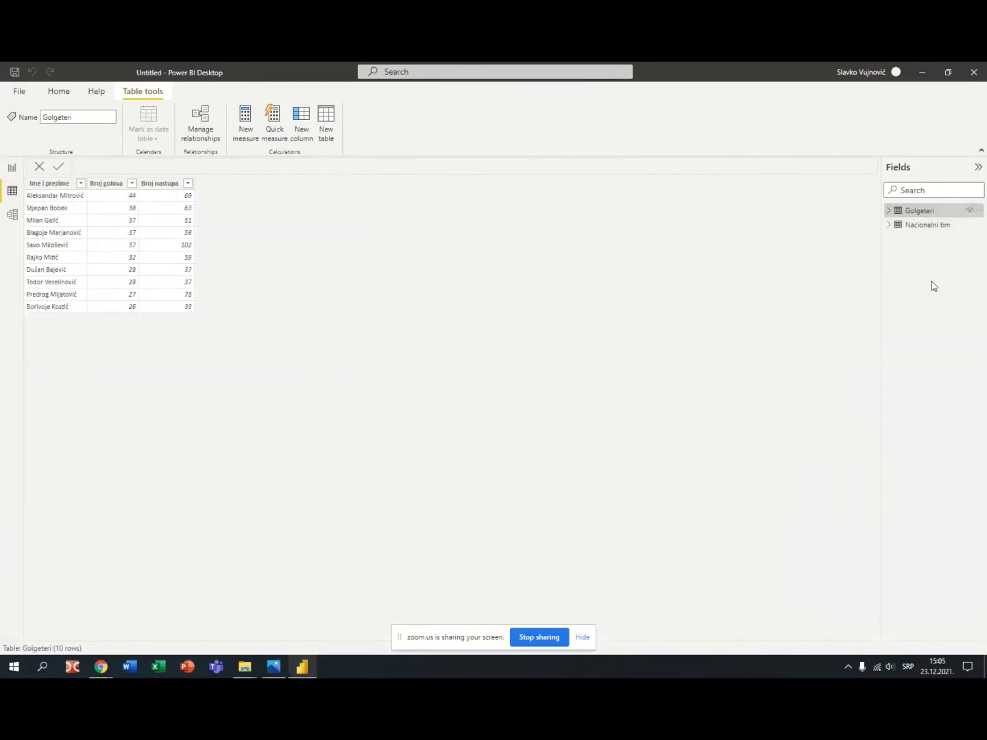
{"action": "left_click", "coordinate": [940, 225]}
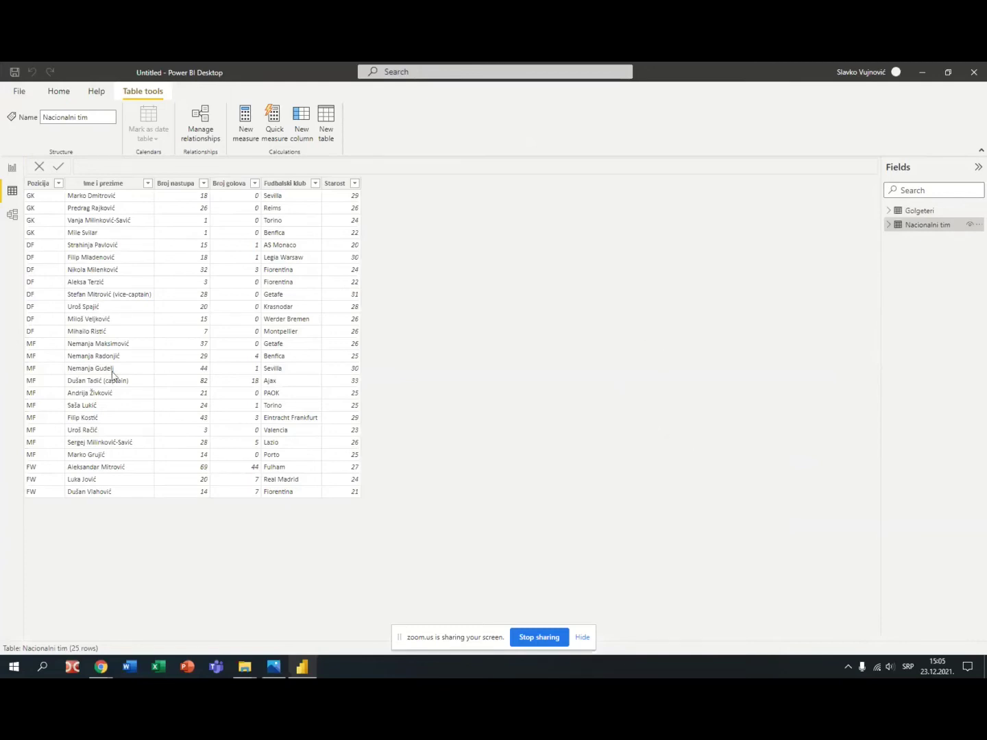
{"action": "left_click", "coordinate": [13, 215]}
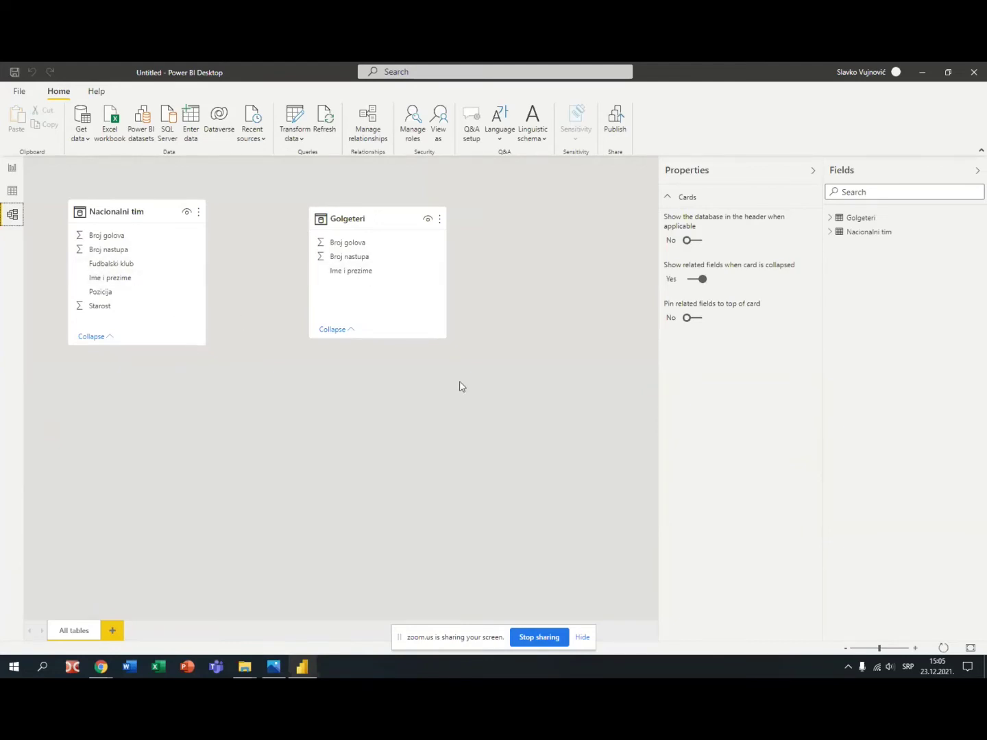
{"action": "left_click", "coordinate": [12, 194]}
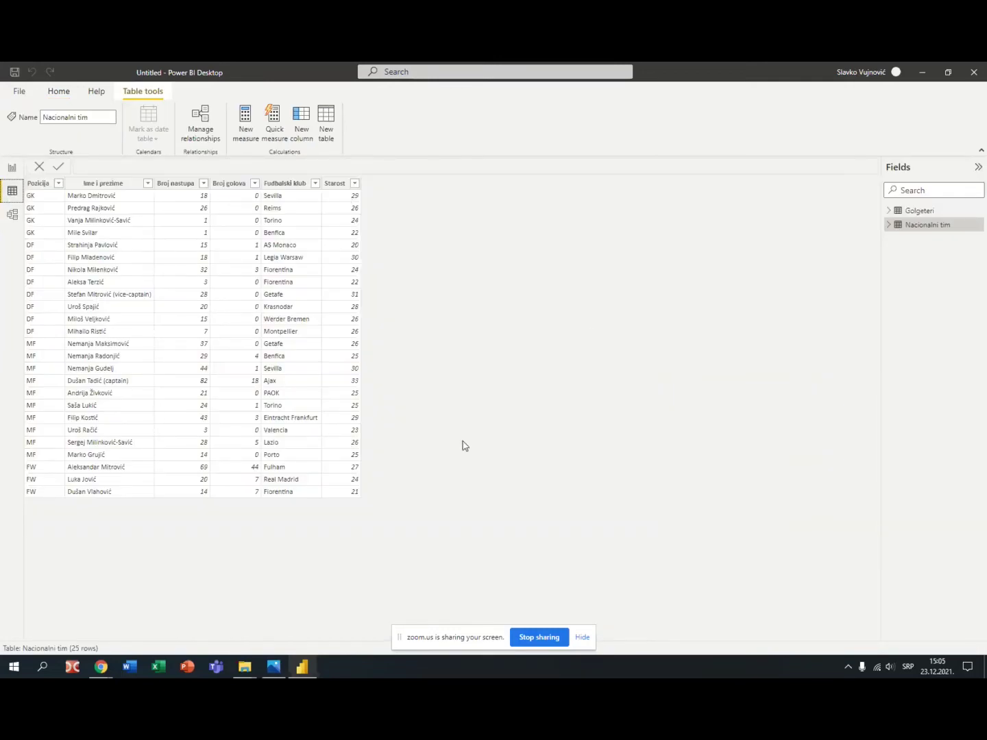
Show the report canvas and list the fields of the Nacionalni tim and Golgeteri tables
{"action": "left_click", "coordinate": [11, 170]}
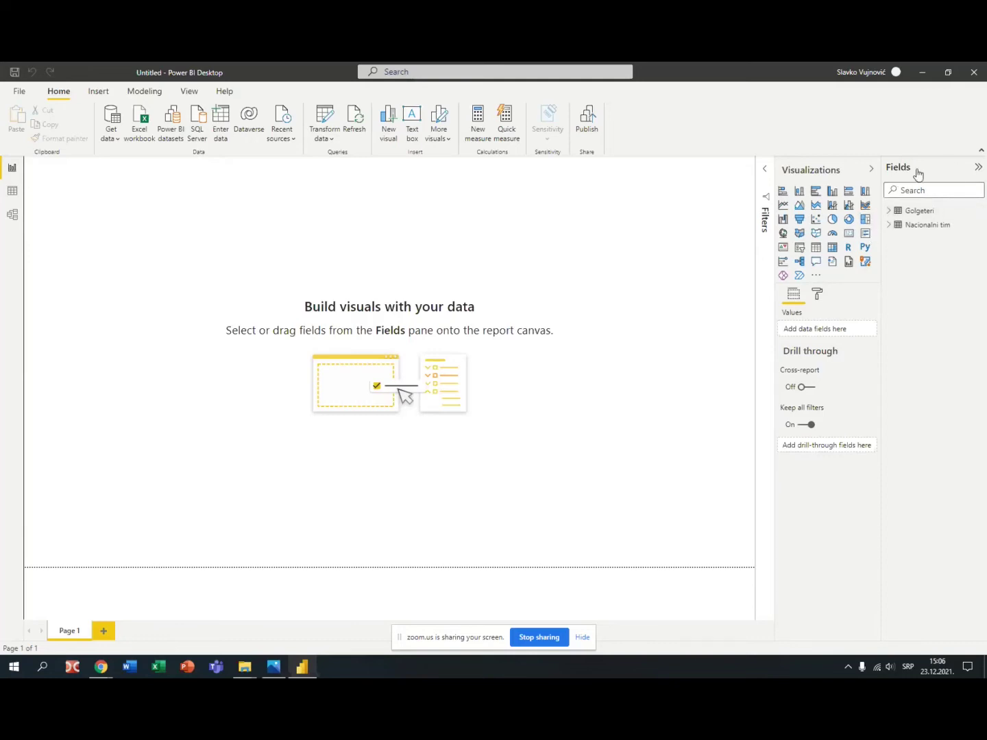
{"action": "left_click", "coordinate": [890, 226]}
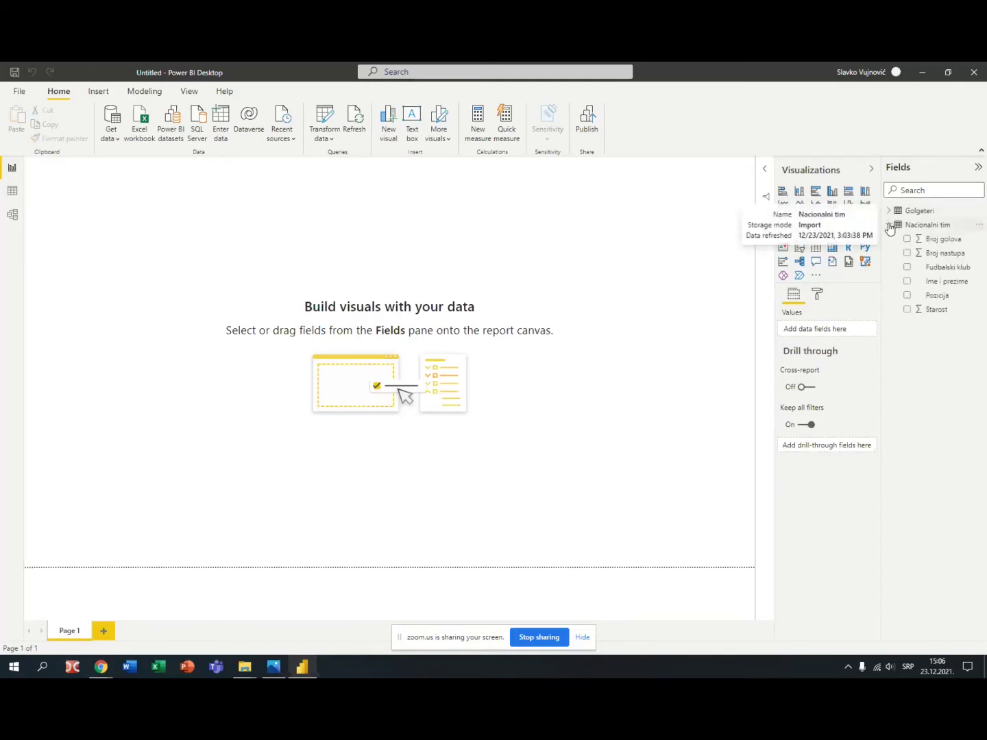
{"action": "left_click", "coordinate": [891, 213]}
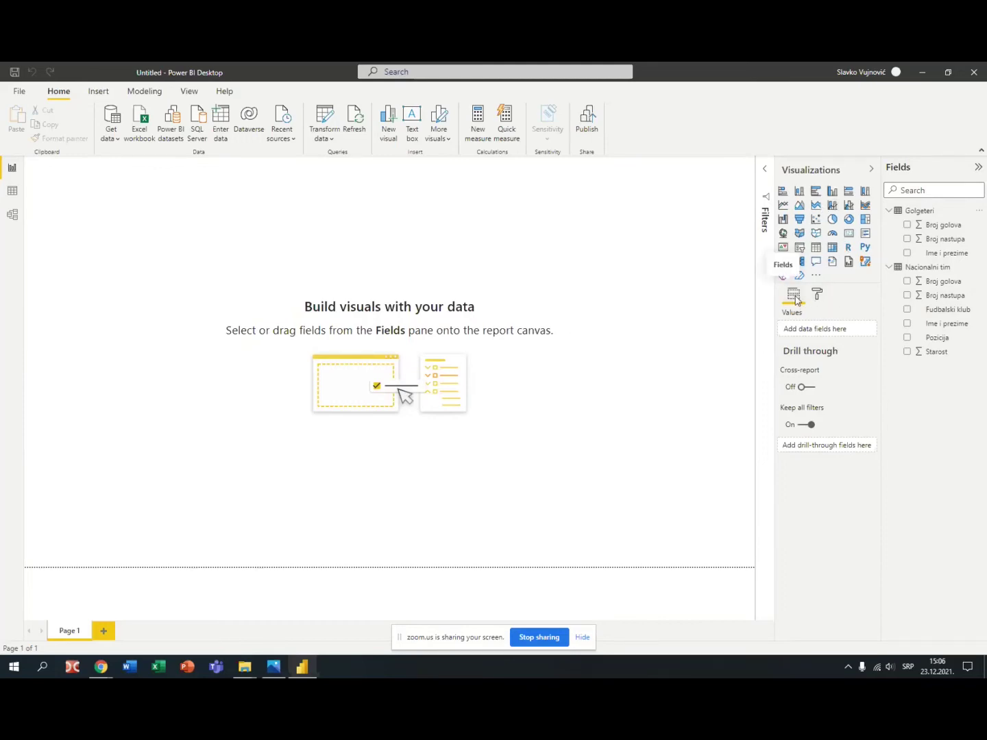
Give the report page a dark red background with 0% transparency
{"action": "left_click", "coordinate": [817, 293]}
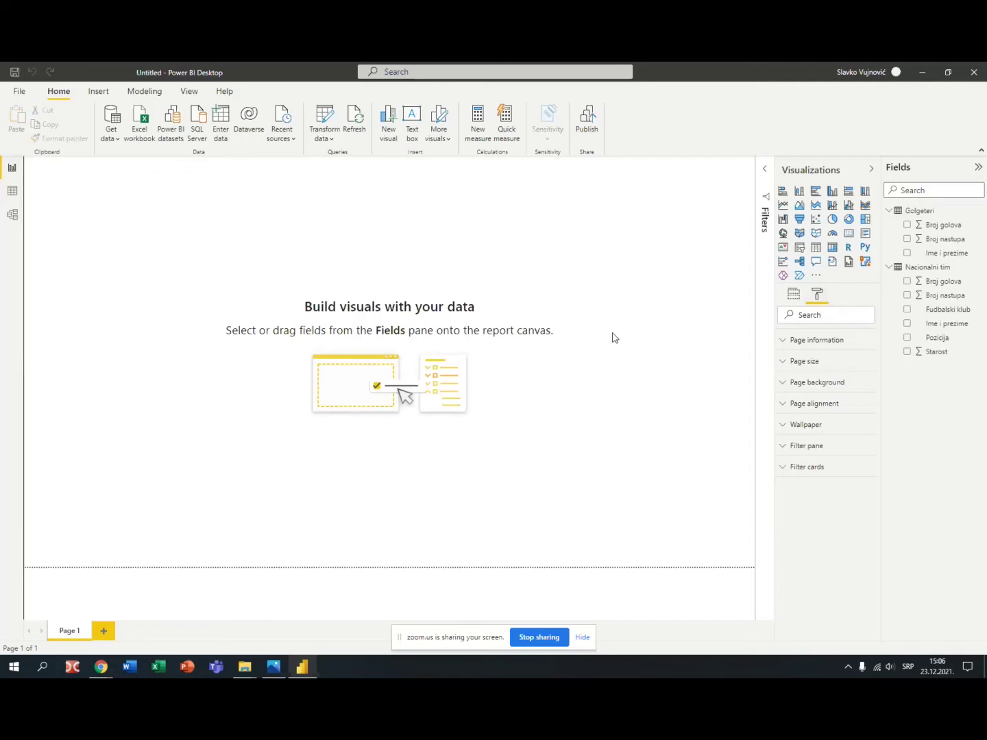
{"action": "left_click", "coordinate": [784, 385]}
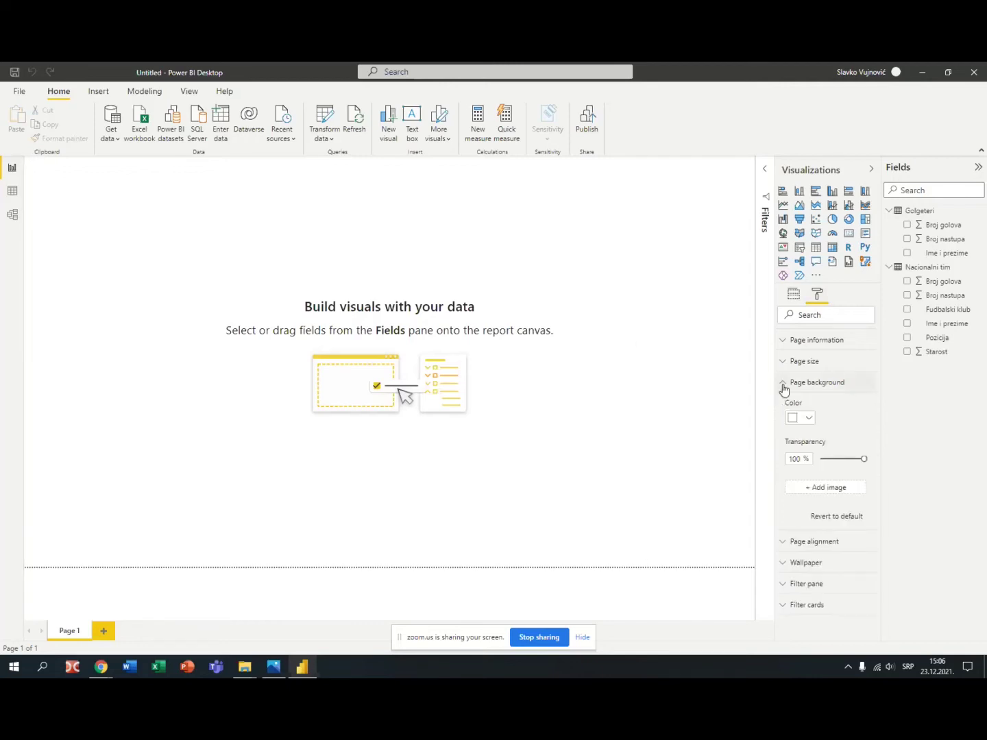
{"action": "left_click", "coordinate": [809, 420]}
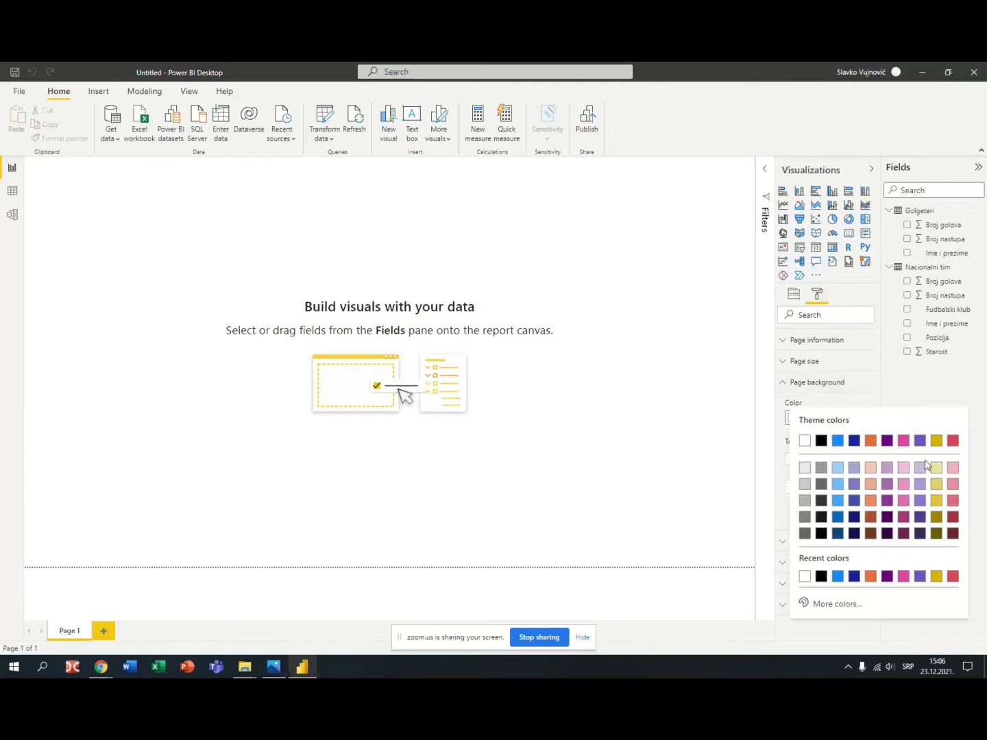
{"action": "left_click", "coordinate": [953, 516]}
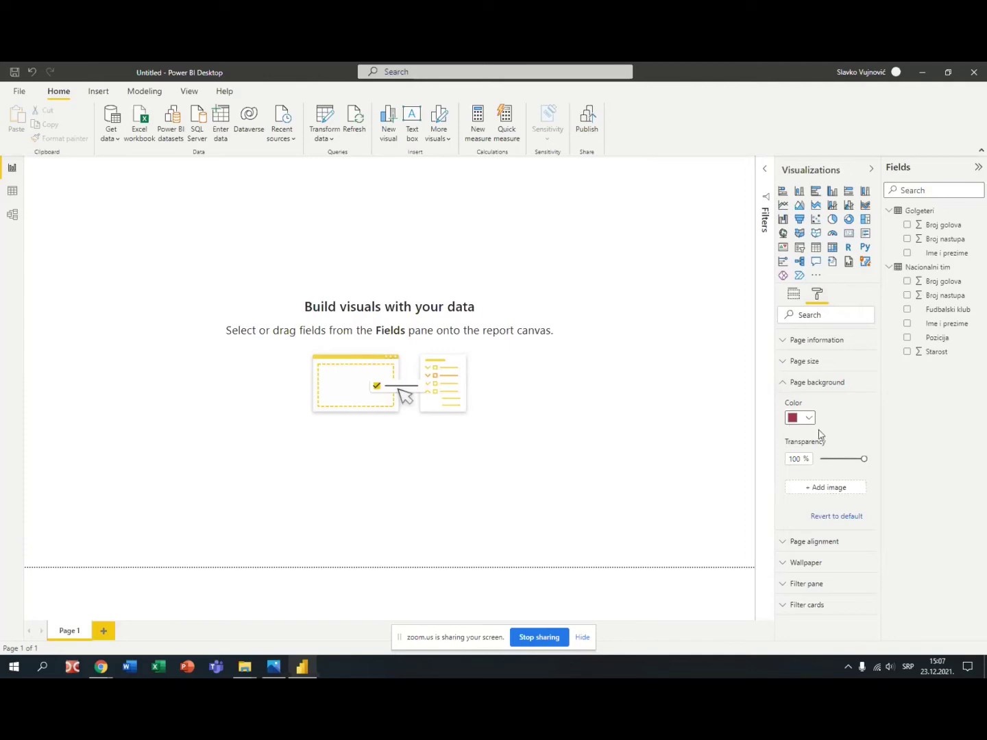
{"action": "left_click_drag", "start_coordinate": [863, 461], "coordinate": [812, 459]}
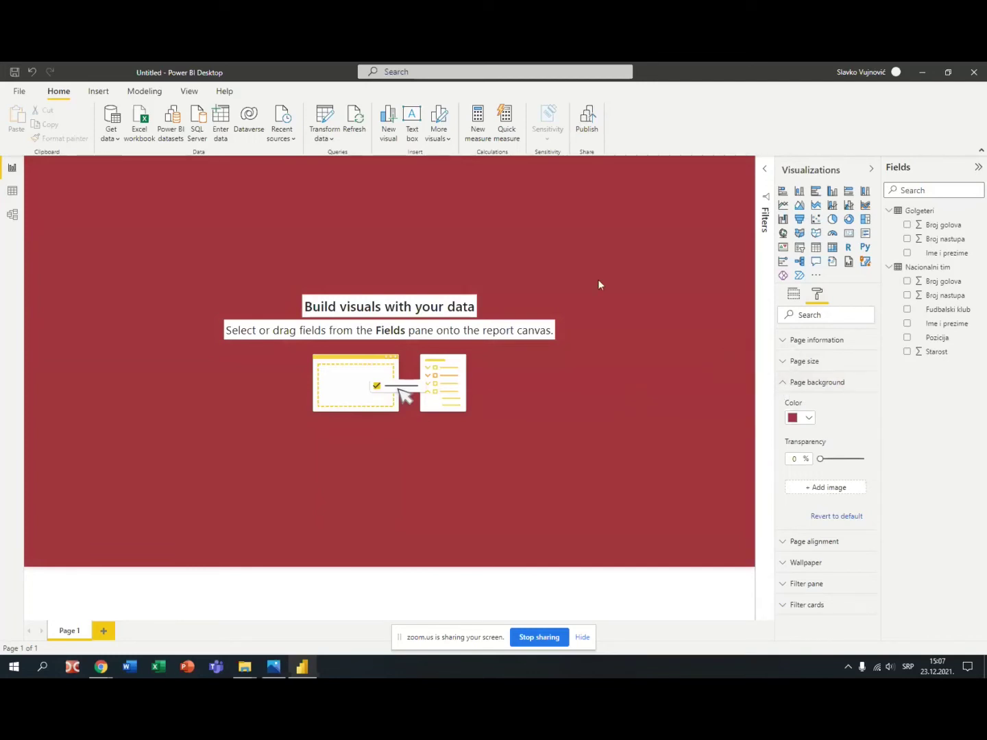
Add a text box in the page's upper-left corner, reduce its height and enter the title Srpski nacionalni tim
{"action": "left_click", "coordinate": [413, 126]}
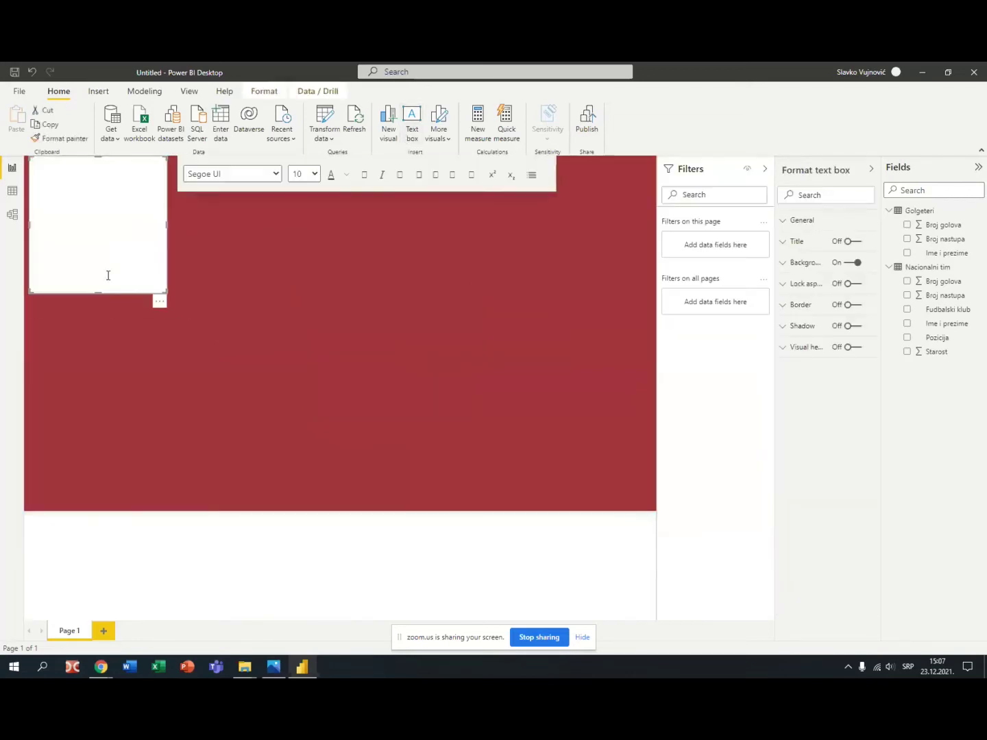
{"action": "left_click_drag", "start_coordinate": [96, 289], "coordinate": [129, 231]}
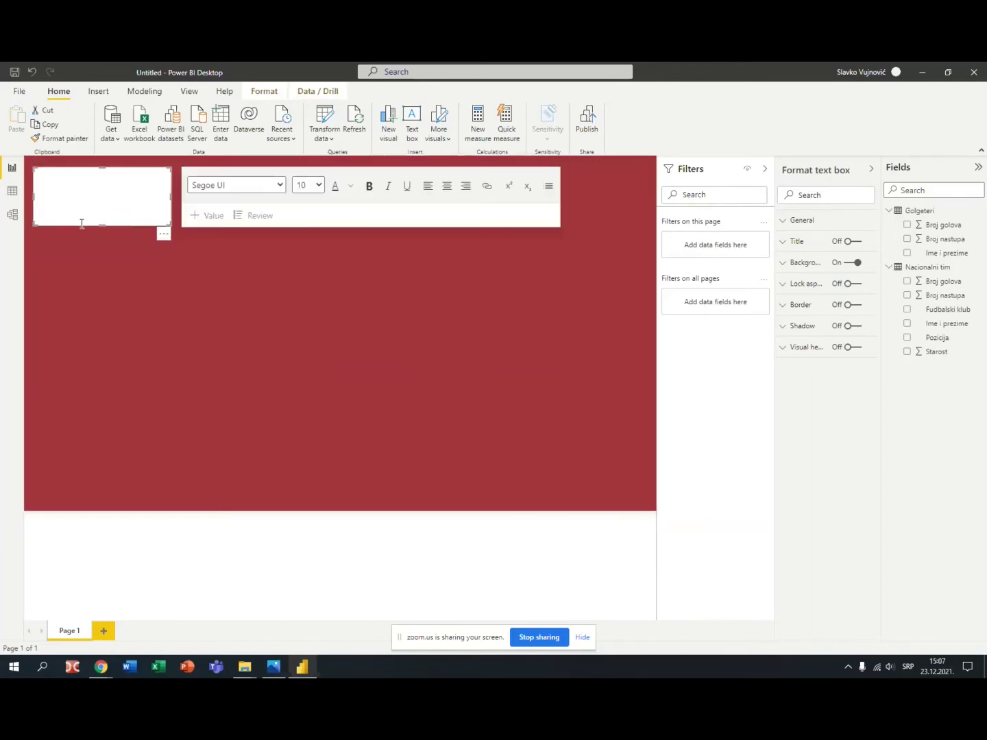
{"action": "left_click", "coordinate": [99, 172]}
{"action": "type", "text": "Slpski nacionalni tim"}
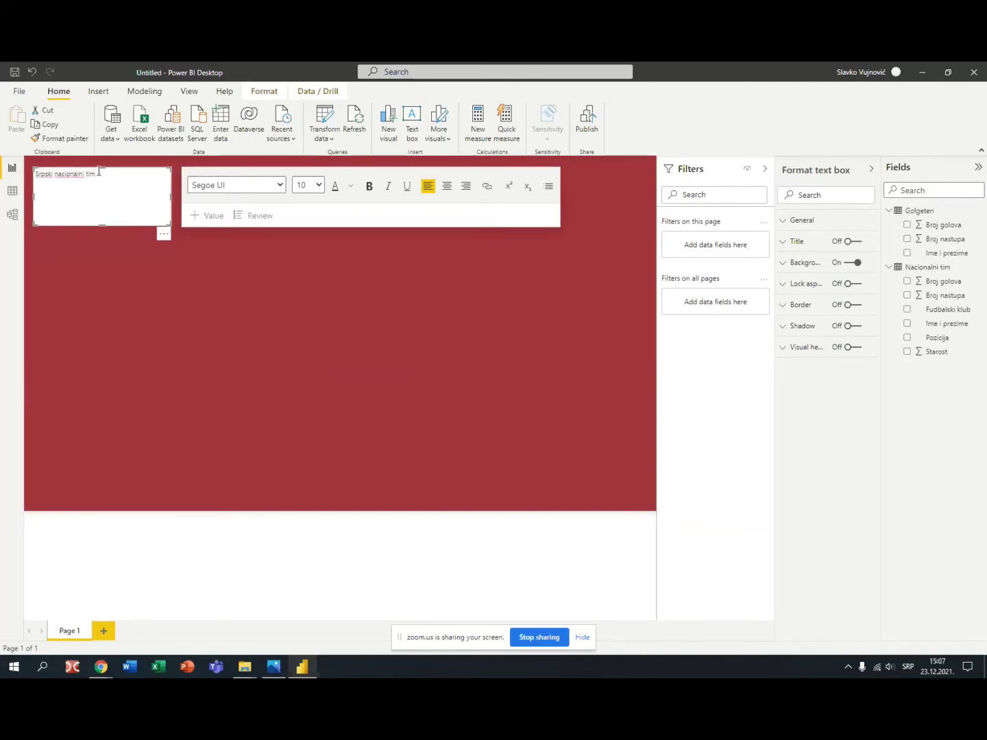
Set the title text to size 32 and resize its text box to fit the title on a single line
{"action": "key", "text": "ctrl+shift+Left"}
{"action": "key", "text": "ctrl+shift+Left"}
{"action": "key", "text": "ctrl+shift+Left"}
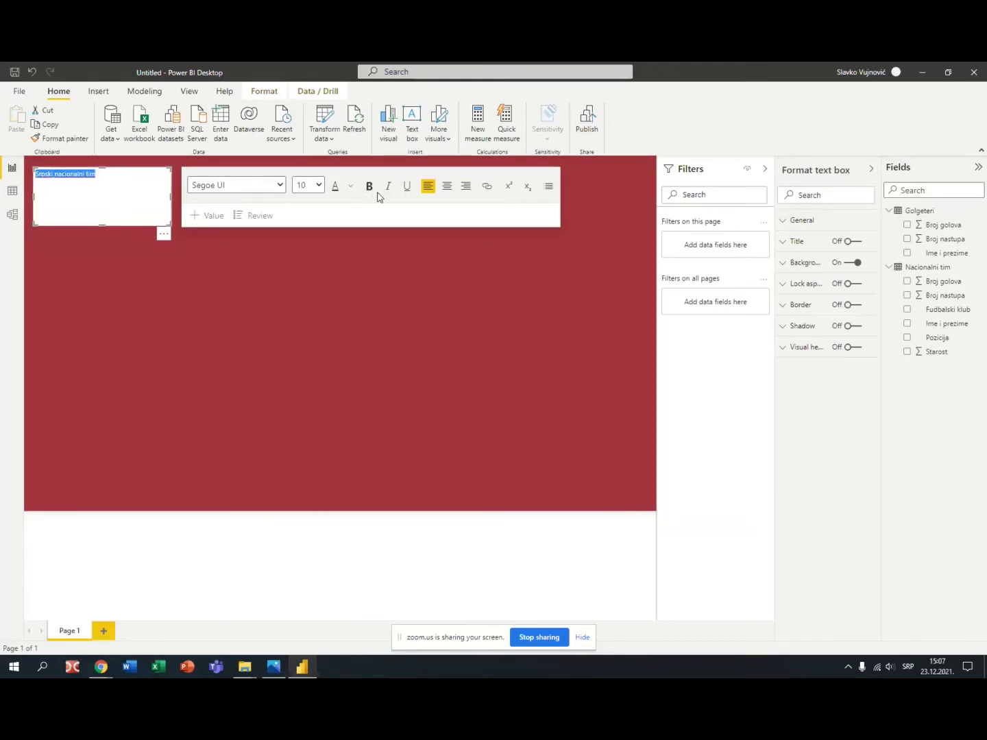
{"action": "left_click", "coordinate": [315, 185]}
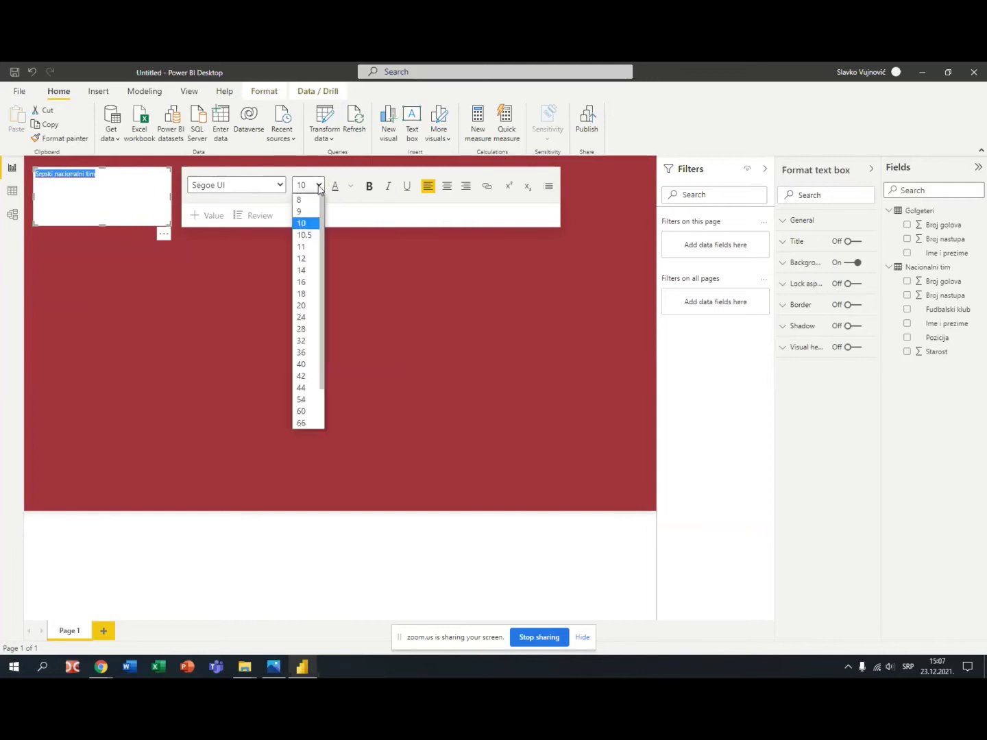
{"action": "left_click", "coordinate": [310, 341]}
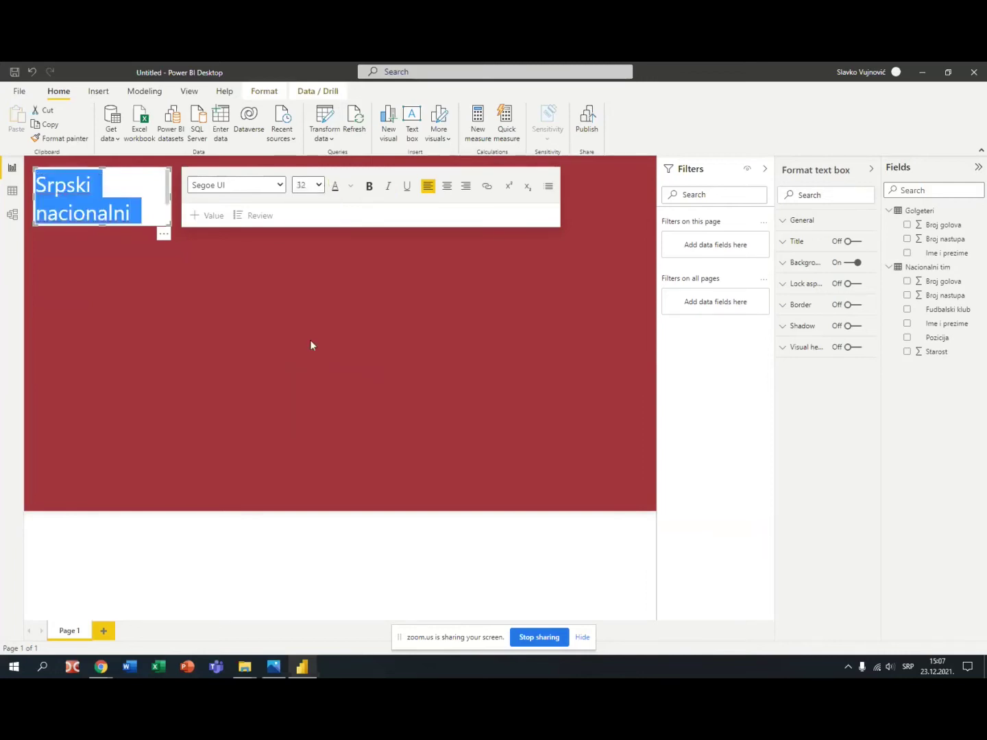
{"action": "left_click_drag", "start_coordinate": [171, 197], "coordinate": [240, 197]}
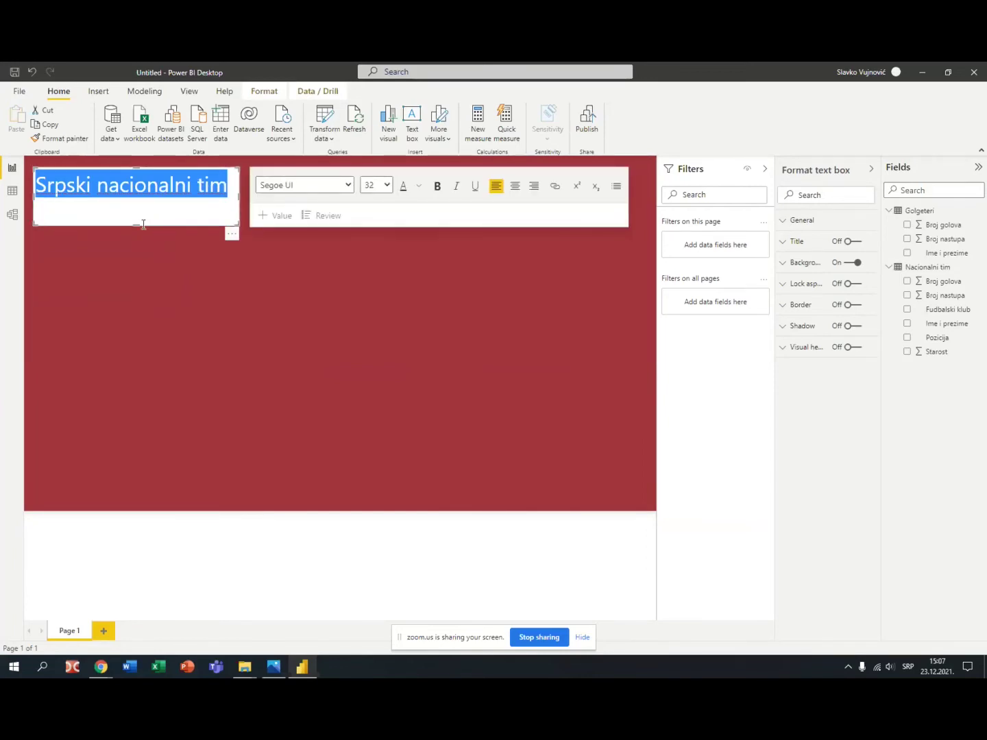
{"action": "left_click_drag", "start_coordinate": [138, 225], "coordinate": [139, 197]}
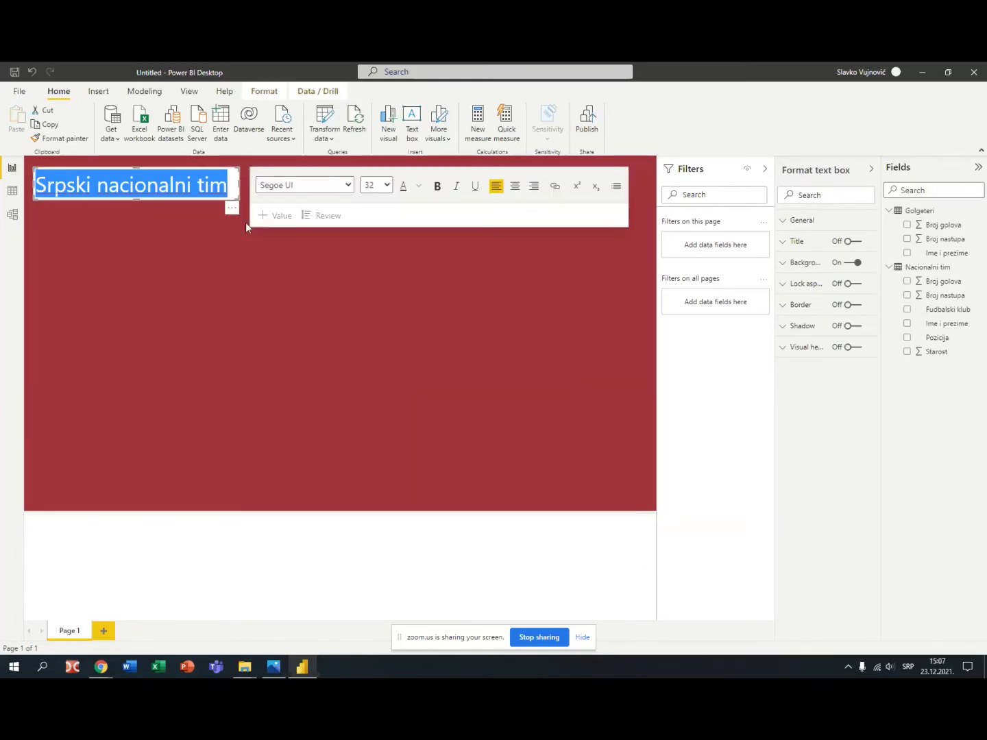
Colour the title text pale yellow and turn off the text box's background
{"action": "left_click", "coordinate": [417, 187]}
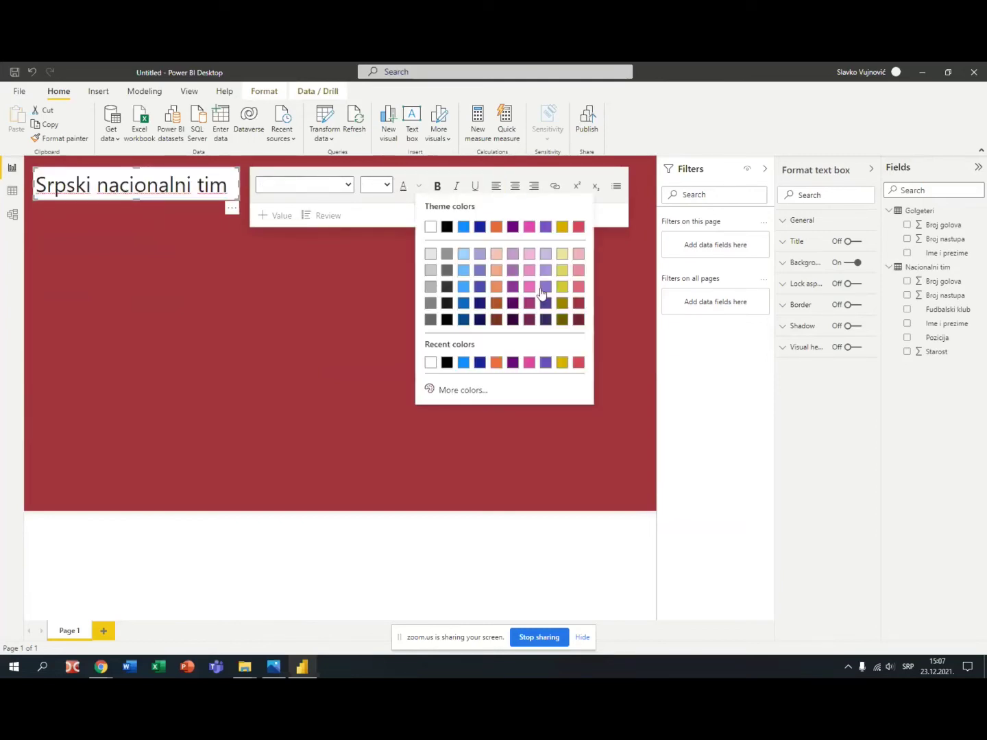
{"action": "left_click", "coordinate": [562, 255]}
{"action": "left_click", "coordinate": [361, 314]}
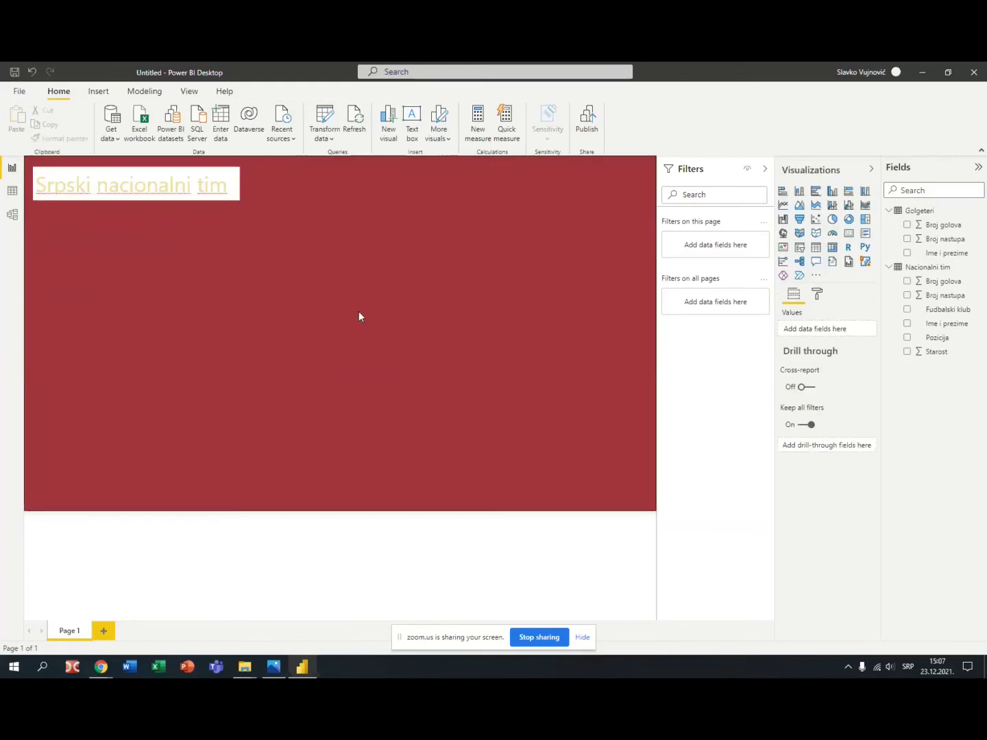
{"action": "left_click", "coordinate": [232, 172]}
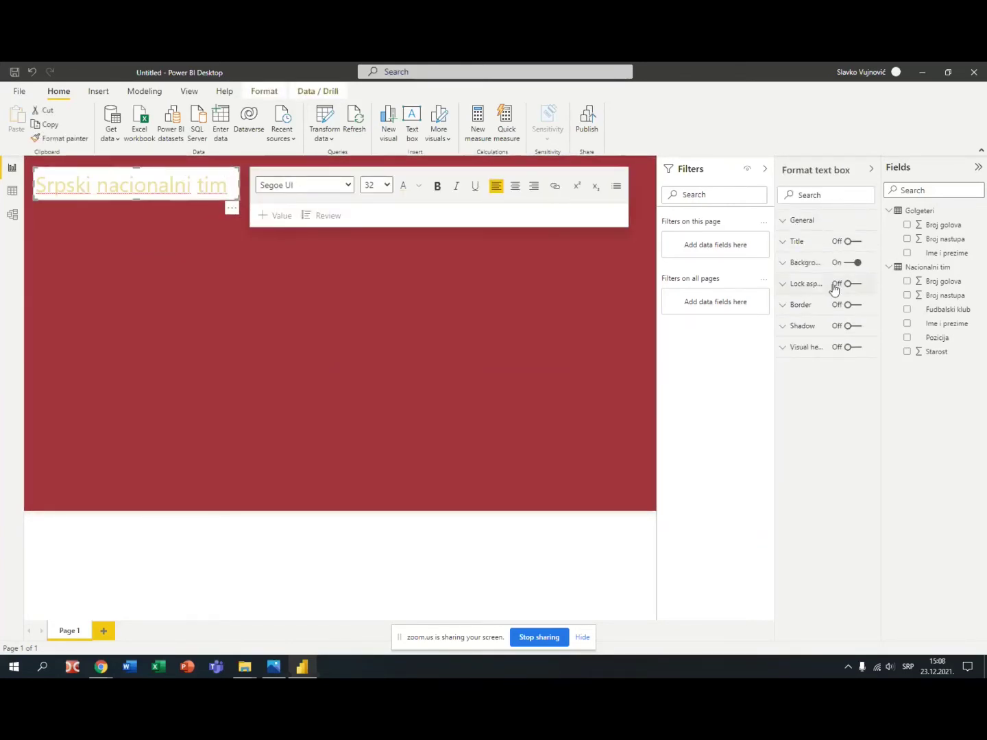
{"action": "left_click", "coordinate": [847, 267]}
{"action": "left_click", "coordinate": [848, 267]}
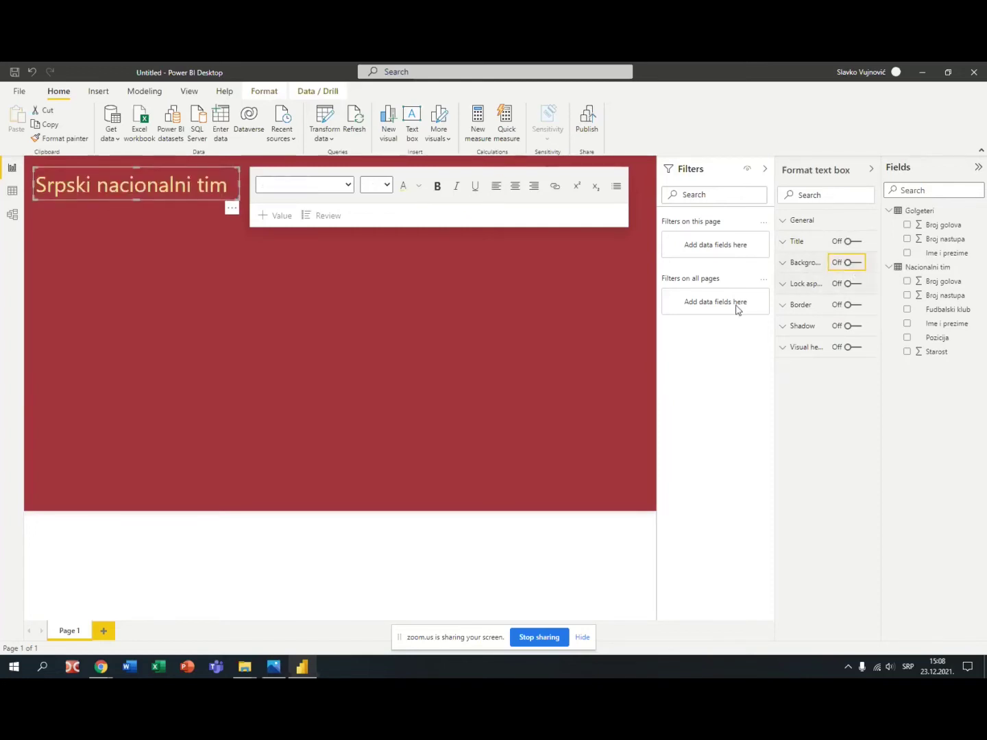
{"action": "left_click", "coordinate": [484, 353]}
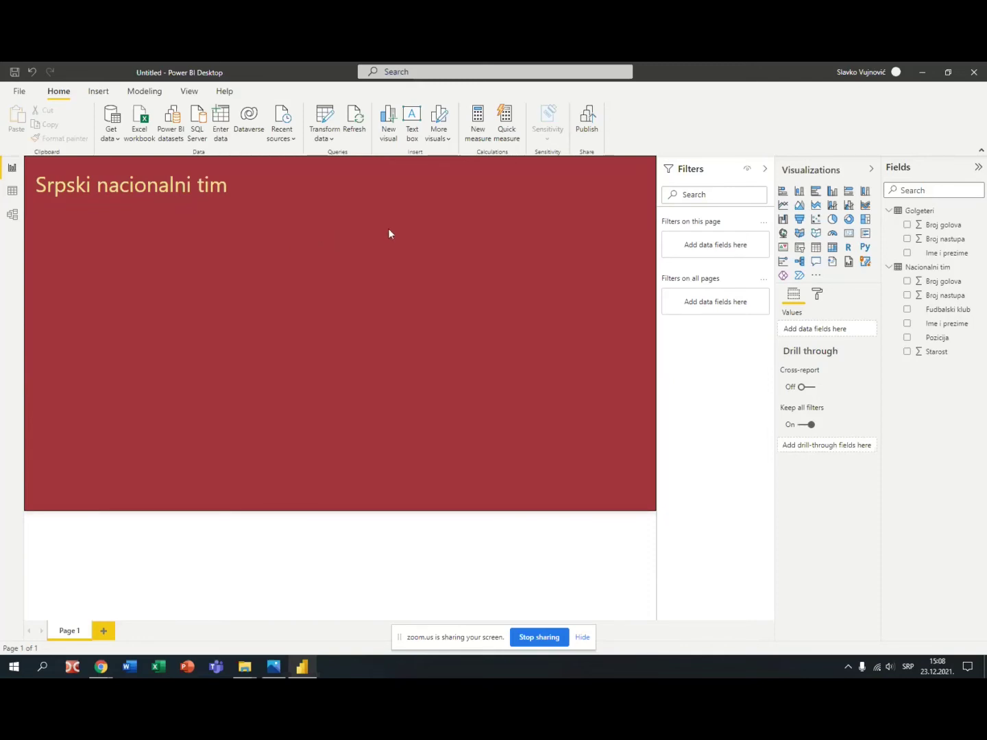
Insert the FSS crest picture into the report page
{"action": "left_click", "coordinate": [97, 92]}
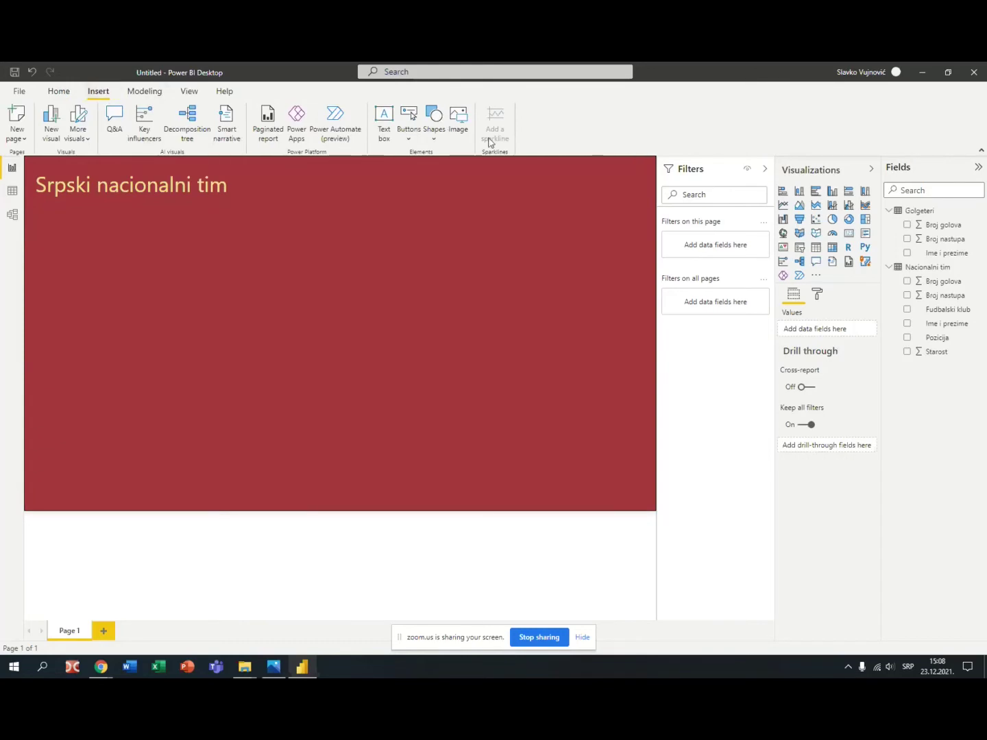
{"action": "left_click", "coordinate": [458, 122]}
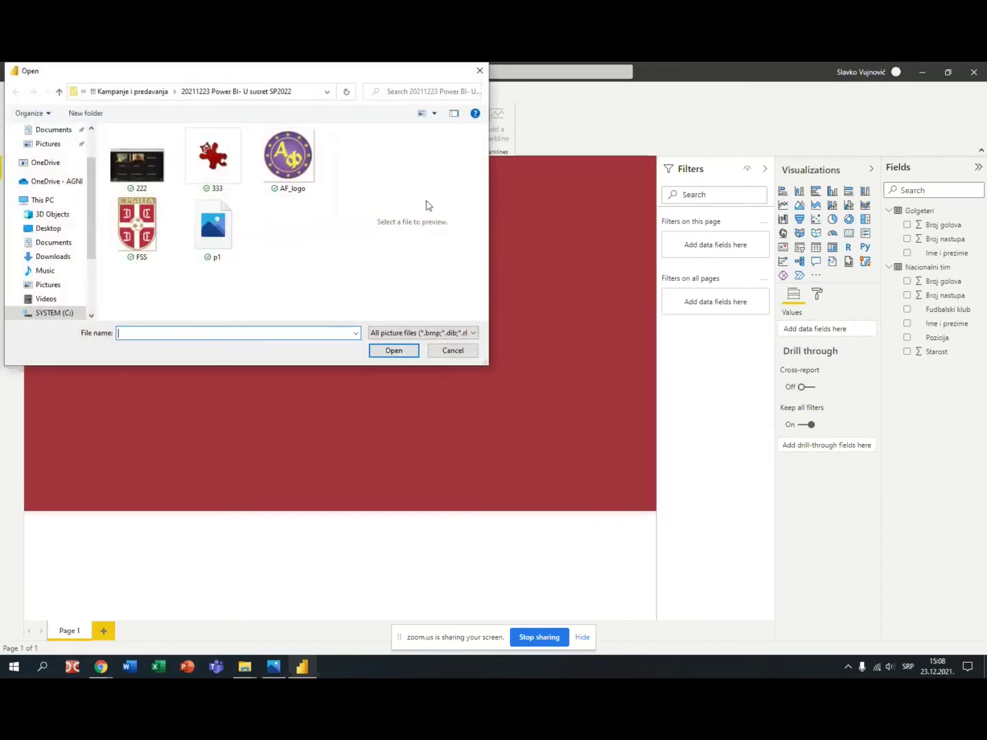
{"action": "left_click", "coordinate": [140, 229]}
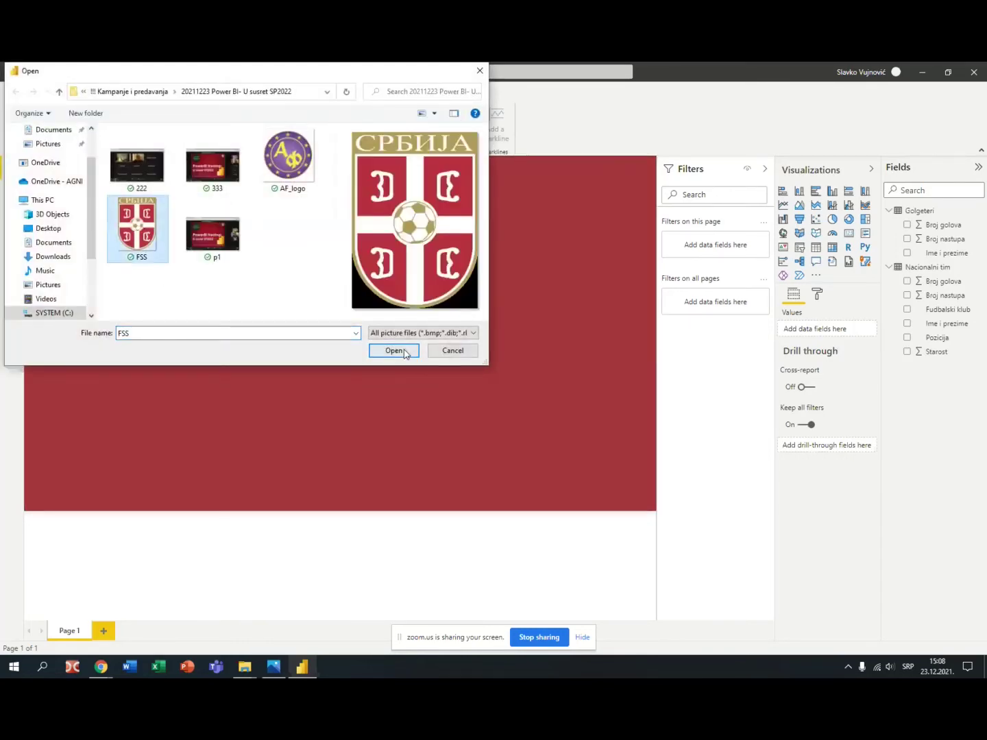
{"action": "left_click", "coordinate": [393, 350]}
Narrow and shrink the crest image's frame and place it in the page's upper-right corner
{"action": "left_click_drag", "start_coordinate": [237, 325], "coordinate": [439, 401]}
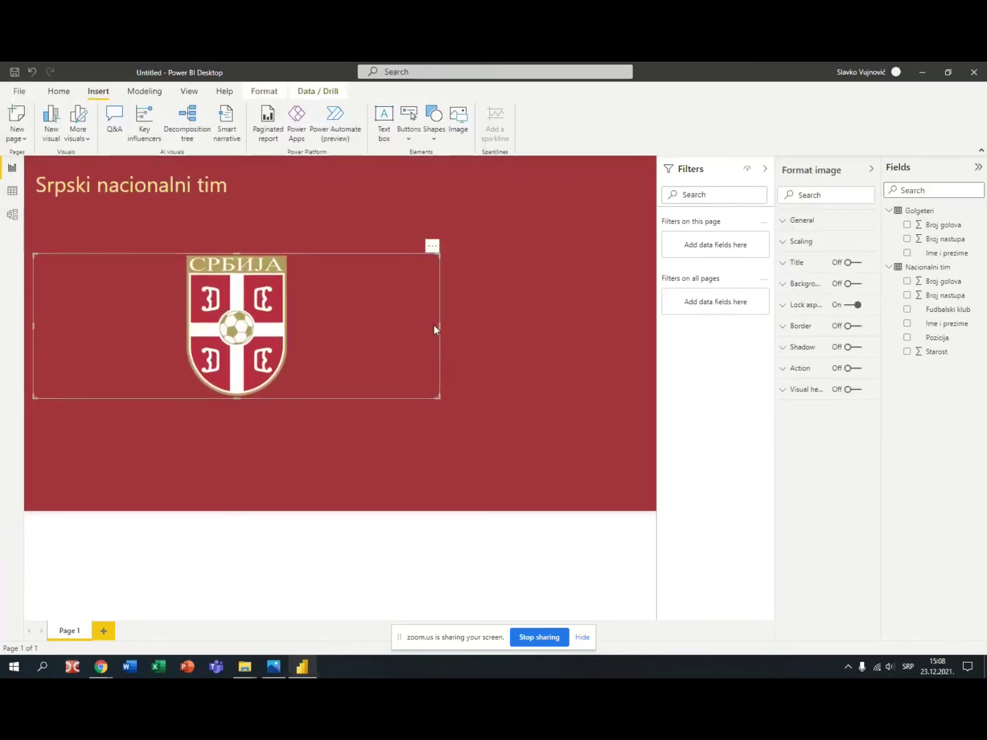
{"action": "left_click_drag", "start_coordinate": [439, 326], "coordinate": [570, 281]}
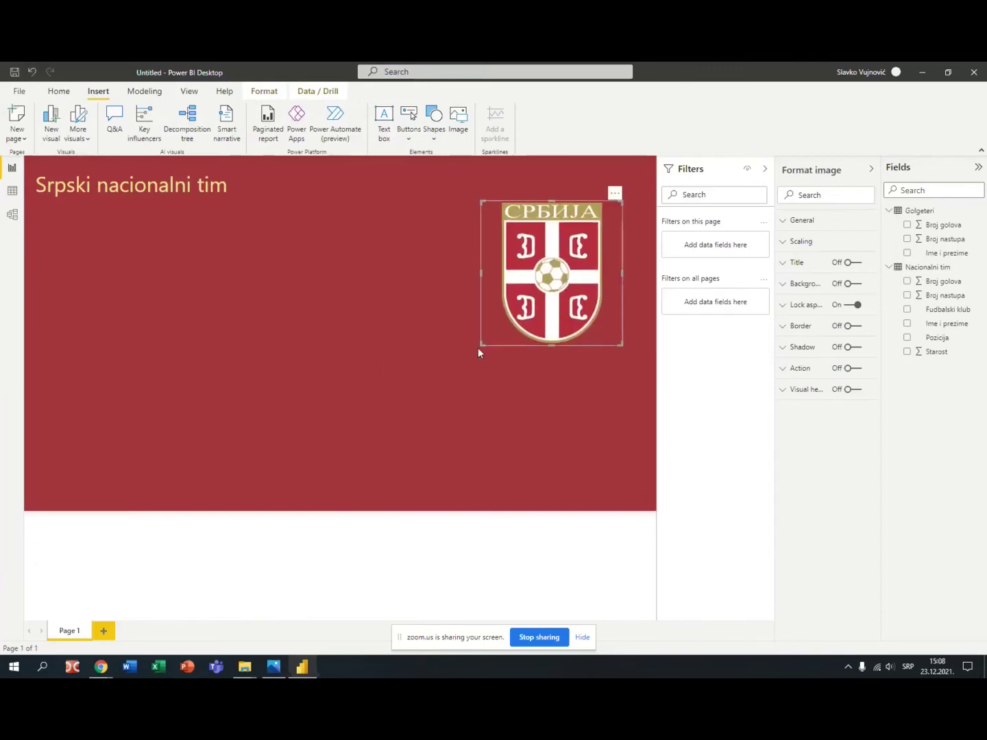
{"action": "left_click_drag", "start_coordinate": [479, 347], "coordinate": [572, 259]}
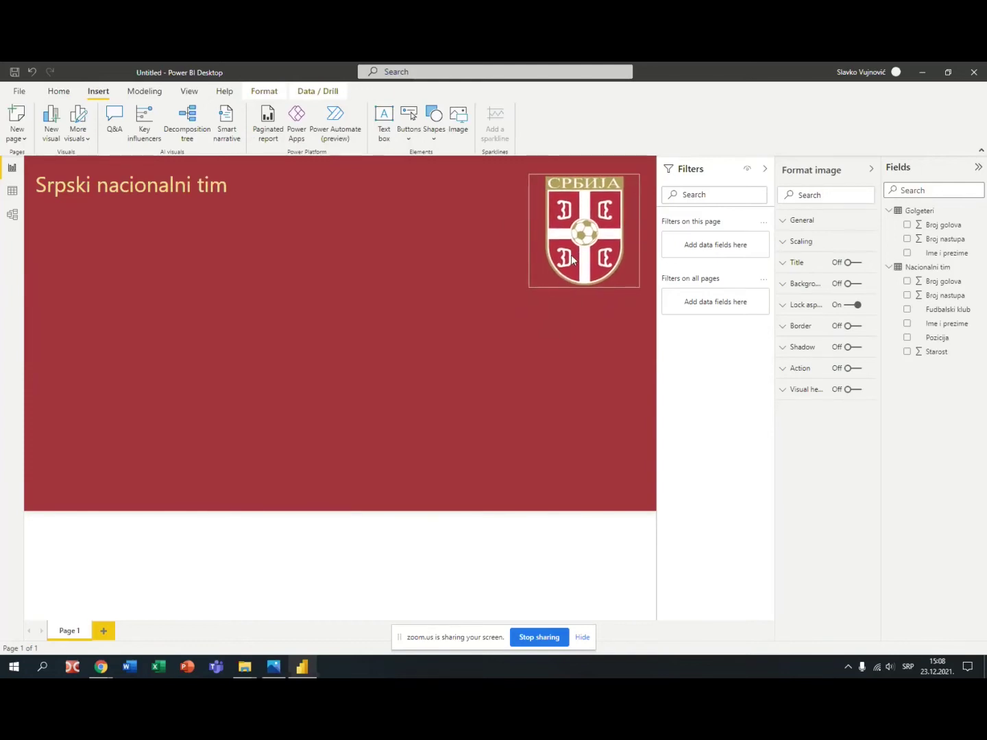
{"action": "left_click", "coordinate": [548, 353]}
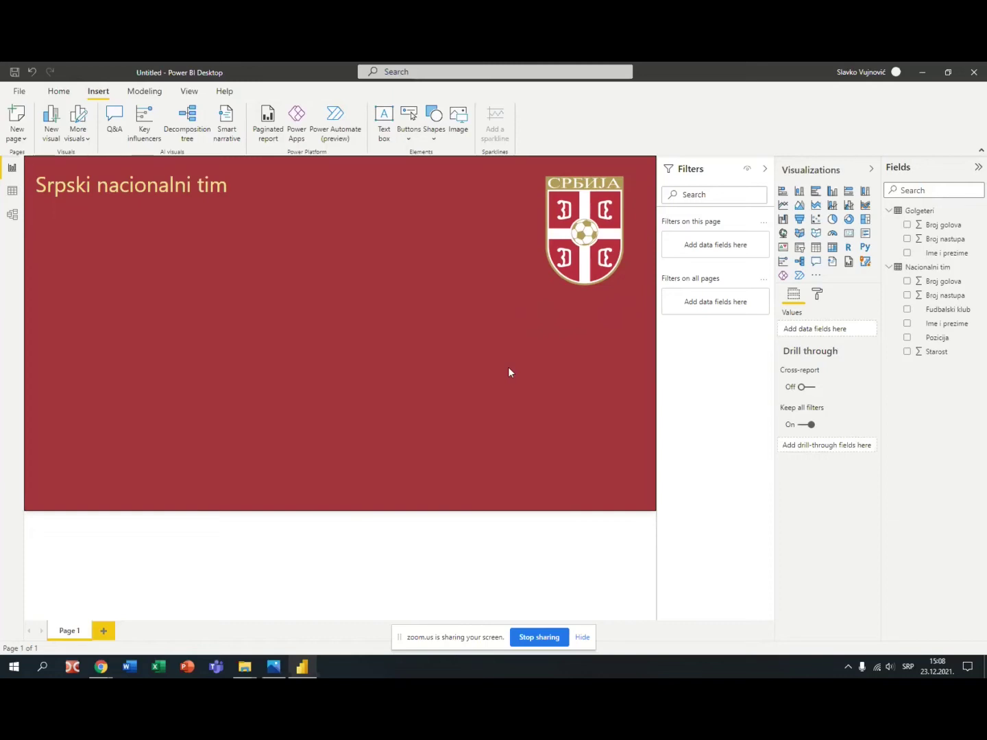
Rename the report page Page 1 as SNT
{"action": "right_click", "coordinate": [72, 635]}
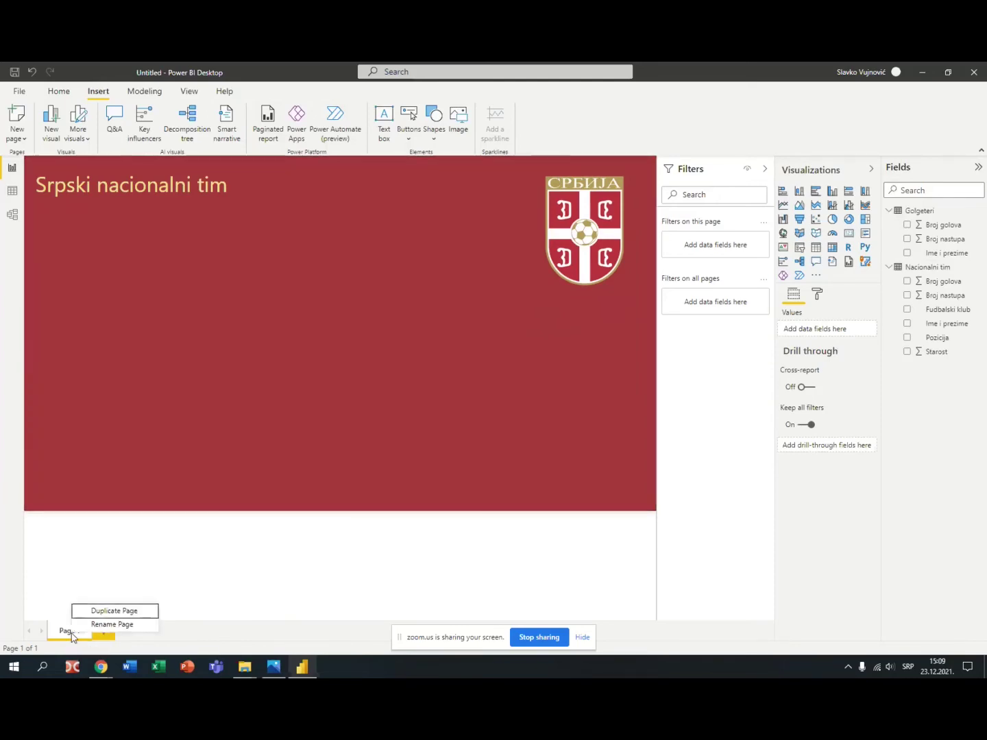
{"action": "left_click", "coordinate": [108, 624]}
{"action": "type", "text": "SNT"}
{"action": "key", "text": "Return"}
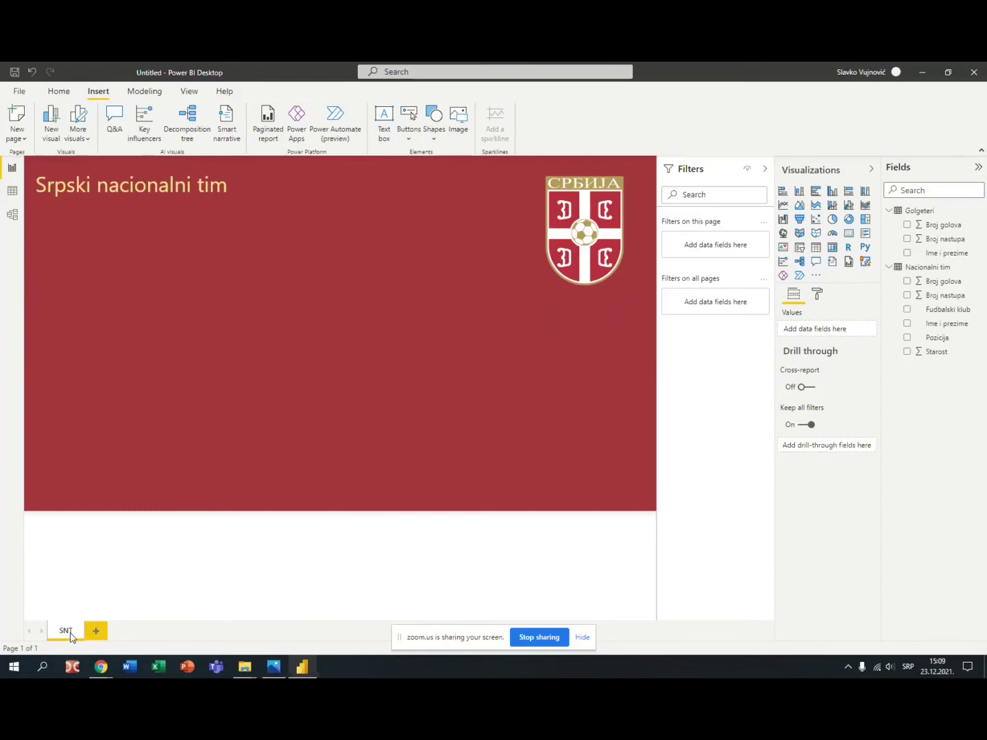
Duplicate the SNT page and name the copy Igrači
{"action": "right_click", "coordinate": [71, 637]}
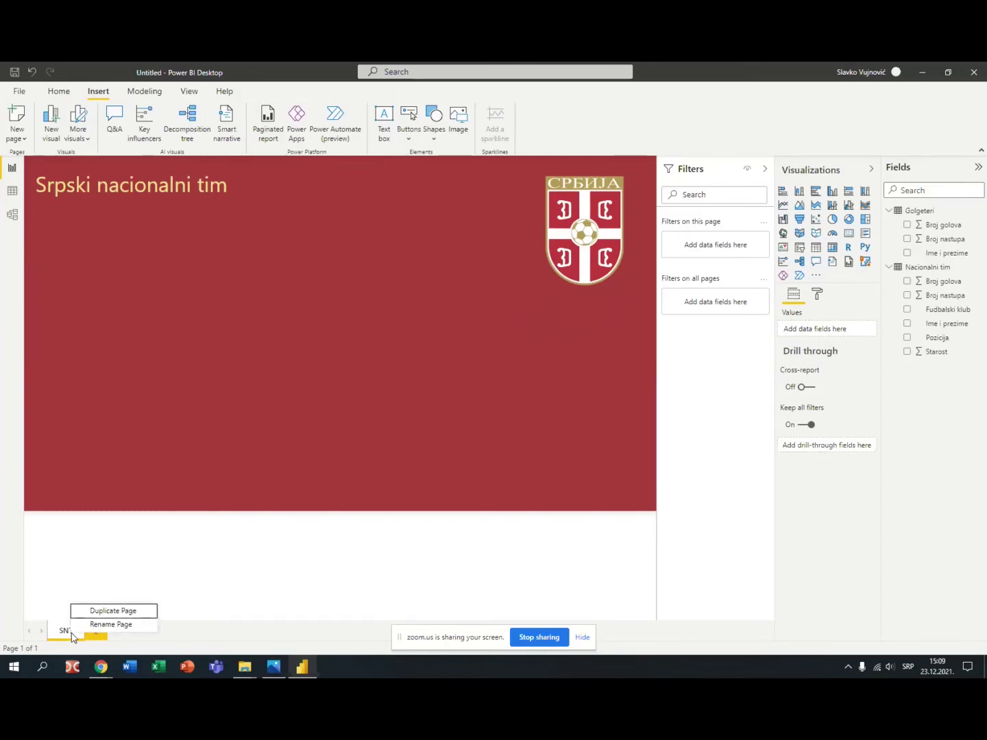
{"action": "left_click", "coordinate": [107, 611]}
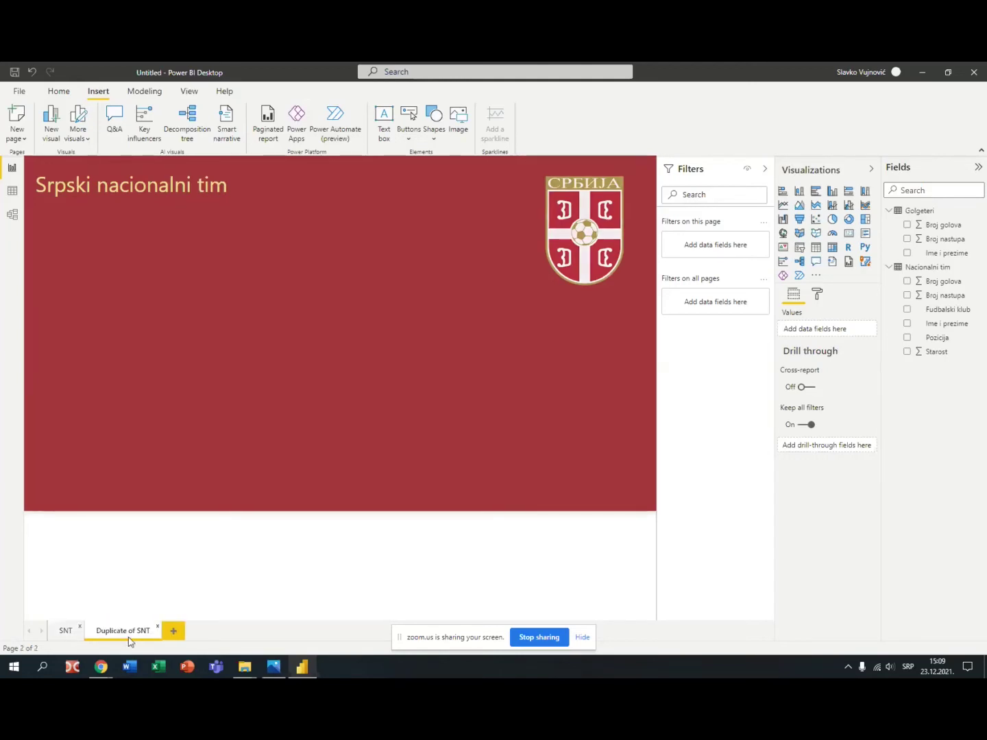
{"action": "double_click", "coordinate": [126, 630]}
{"action": "type", "text": "Ig"}
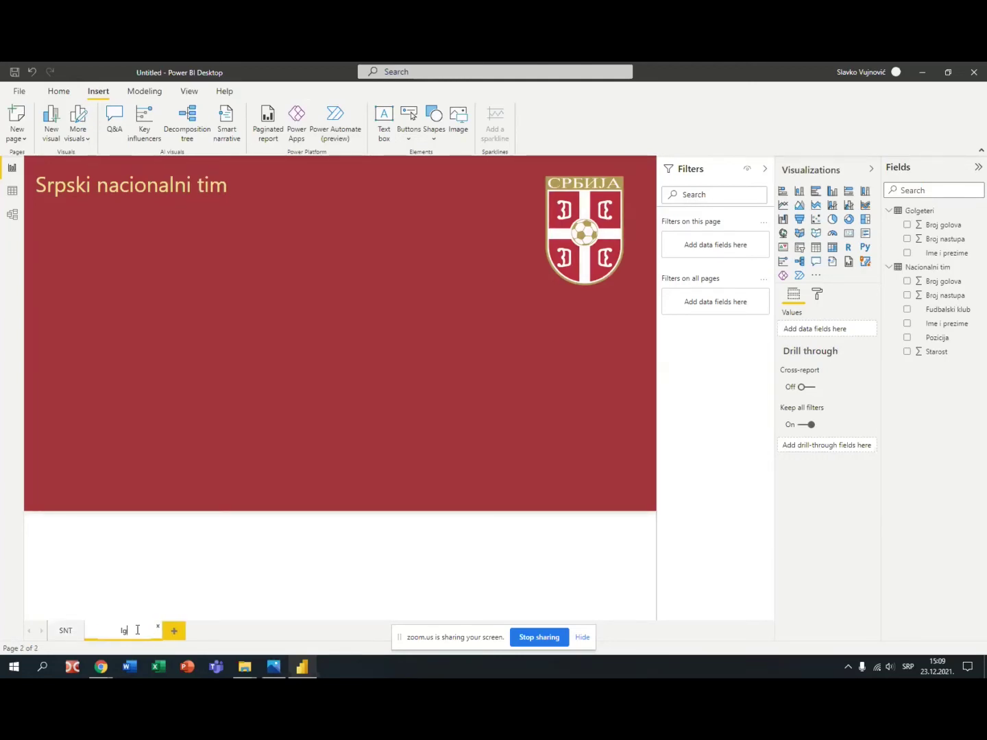
{"action": "type", "text": "raci"}
{"action": "key", "text": "Return"}
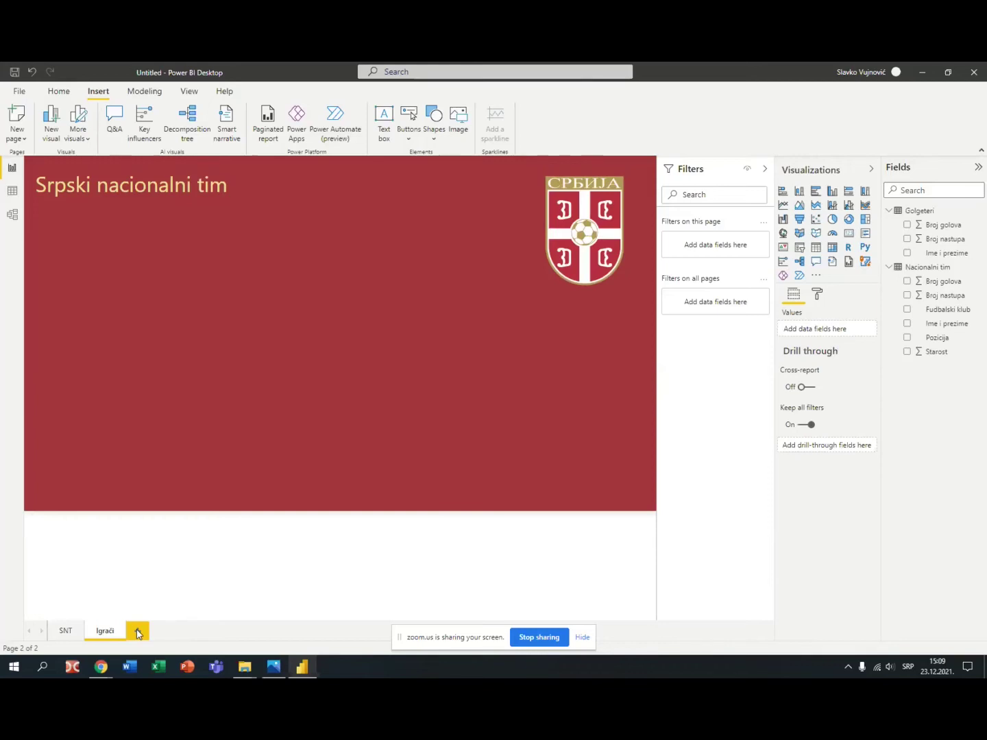
Duplicate the Igrači page and name the copy Golgeteri
{"action": "right_click", "coordinate": [107, 637]}
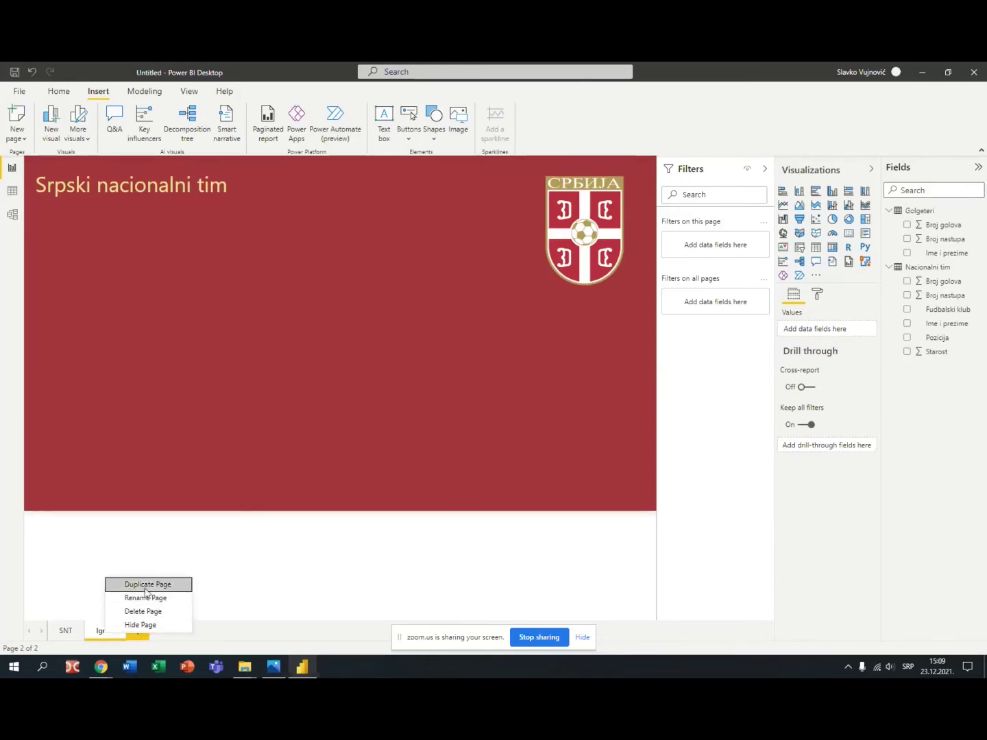
{"action": "left_click", "coordinate": [145, 582]}
{"action": "double_click", "coordinate": [166, 631]}
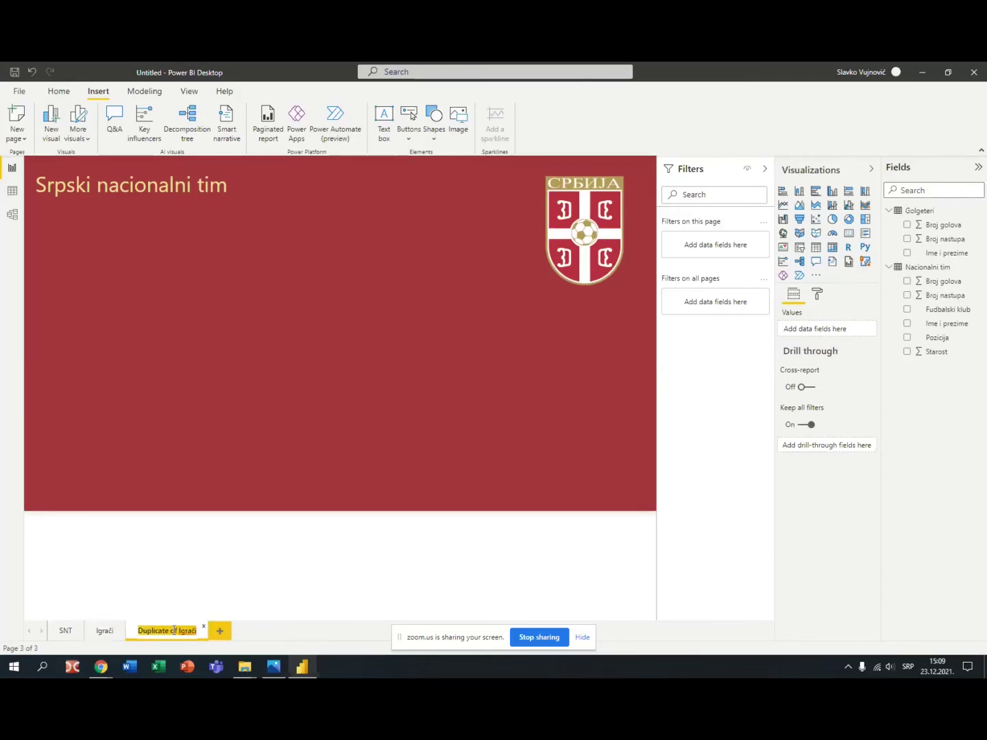
{"action": "type", "text": "Golgeteri"}
{"action": "key", "text": "Return"}
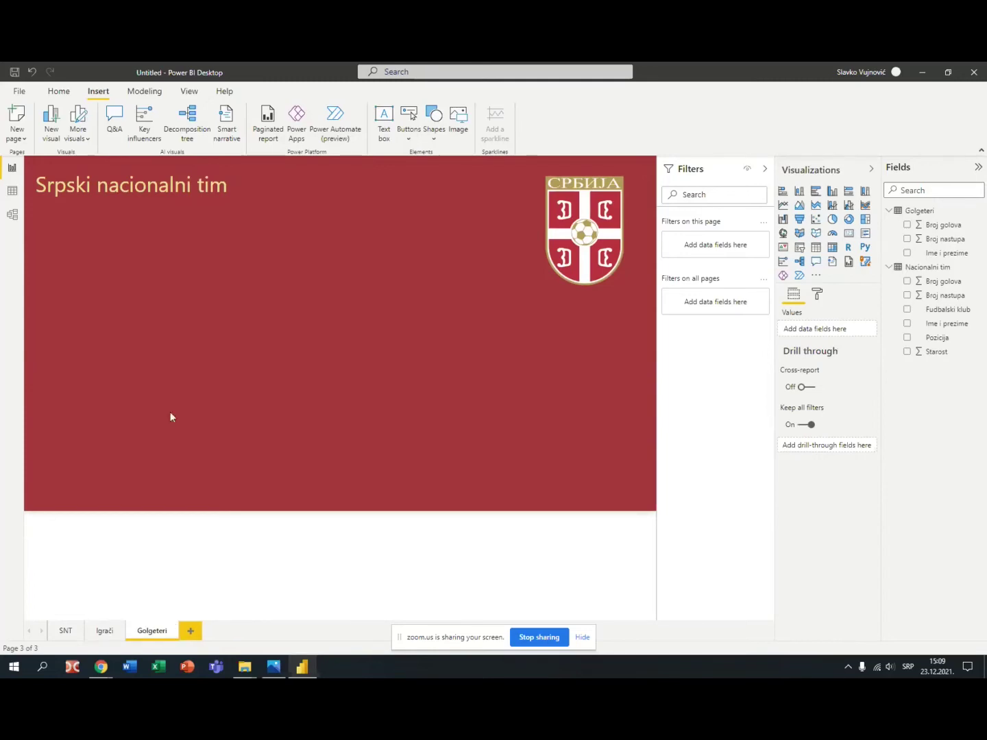
Replace the title text on the Igrači page with "Igrači"
{"action": "left_click", "coordinate": [105, 632]}
{"action": "left_click", "coordinate": [69, 630]}
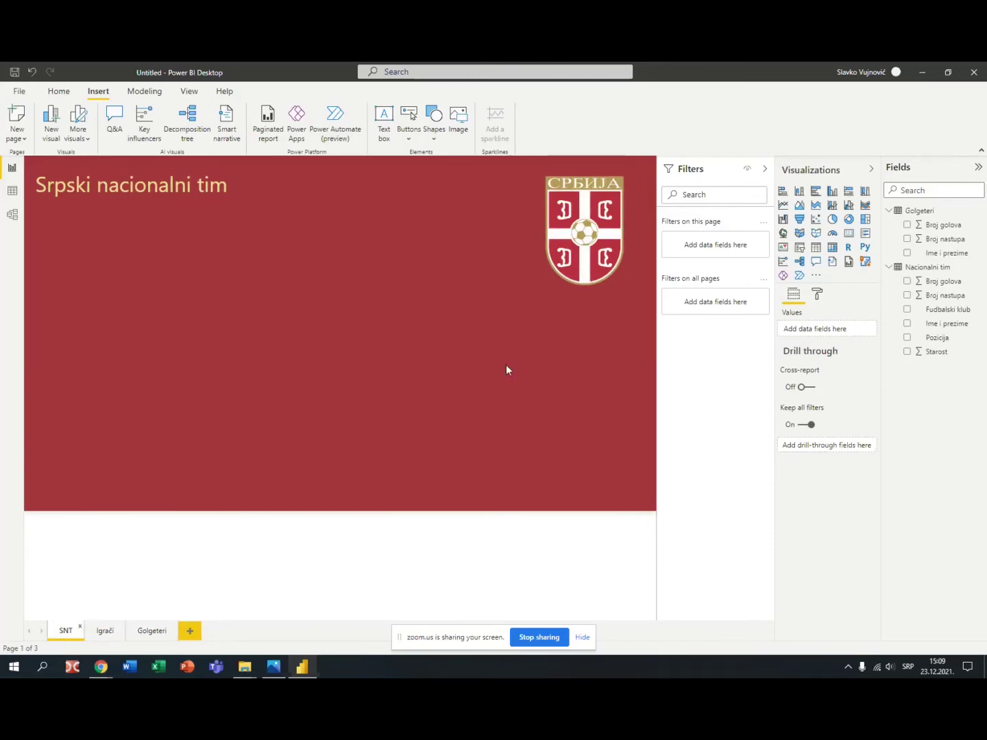
{"action": "left_click", "coordinate": [105, 630]}
{"action": "left_click", "coordinate": [66, 187]}
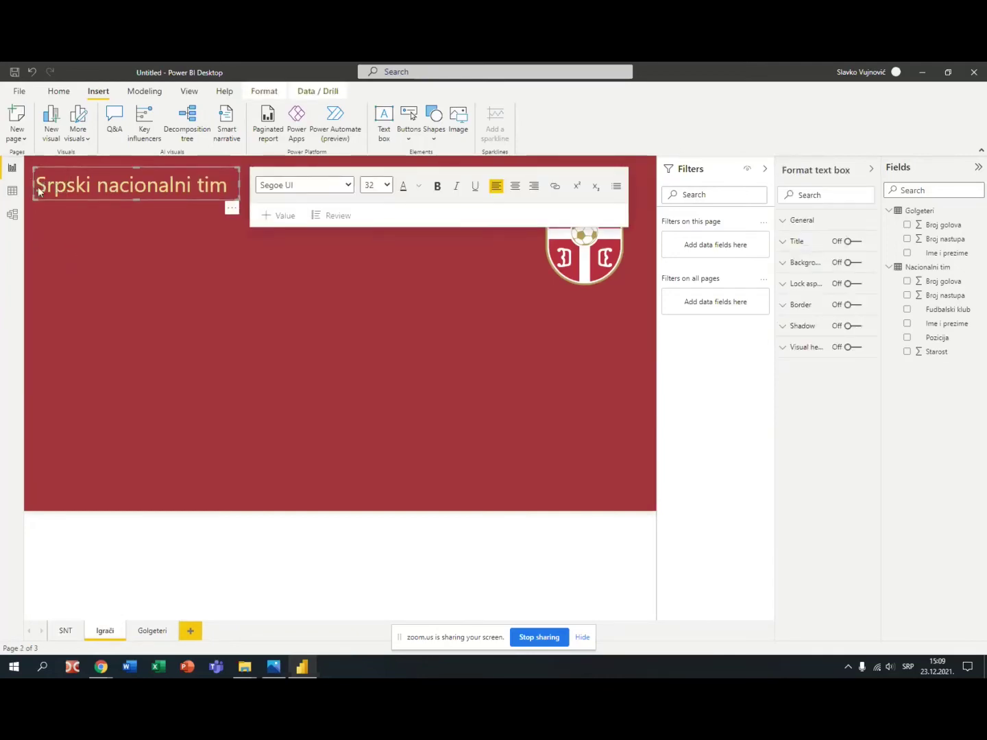
{"action": "left_click", "coordinate": [47, 185]}
{"action": "key", "text": "Home"}
{"action": "key", "text": "shift+Right"}
{"action": "key", "text": "shift+Right"}
{"action": "key", "text": "shift+Right"}
{"action": "key", "text": "shift+Right"}
{"action": "key", "text": "shift+Right"}
{"action": "key", "text": "shift+Right"}
{"action": "key", "text": "shift+Right"}
{"action": "key", "text": "shift+Right"}
{"action": "key", "text": "shift+Right"}
{"action": "key", "text": "shift+Right"}
{"action": "key", "text": "shift+Right"}
{"action": "key", "text": "shift+Right"}
{"action": "key", "text": "shift+Right"}
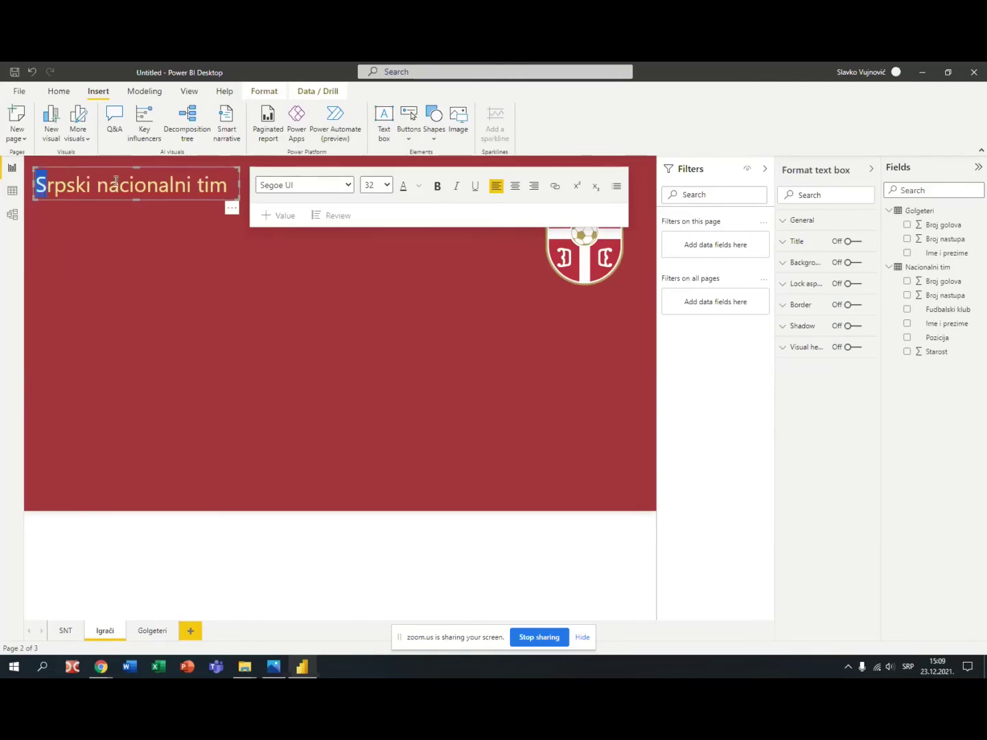
{"action": "key", "text": "shift+Right"}
{"action": "key", "text": "shift+Right"}
{"action": "key", "text": "shift+Right"}
{"action": "key", "text": "shift+Right"}
{"action": "key", "text": "shift+Right"}
{"action": "key", "text": "shift+Right"}
{"action": "key", "text": "shift+Right"}
{"action": "key", "text": "shift+Right"}
{"action": "type", "text": "Igrači"}
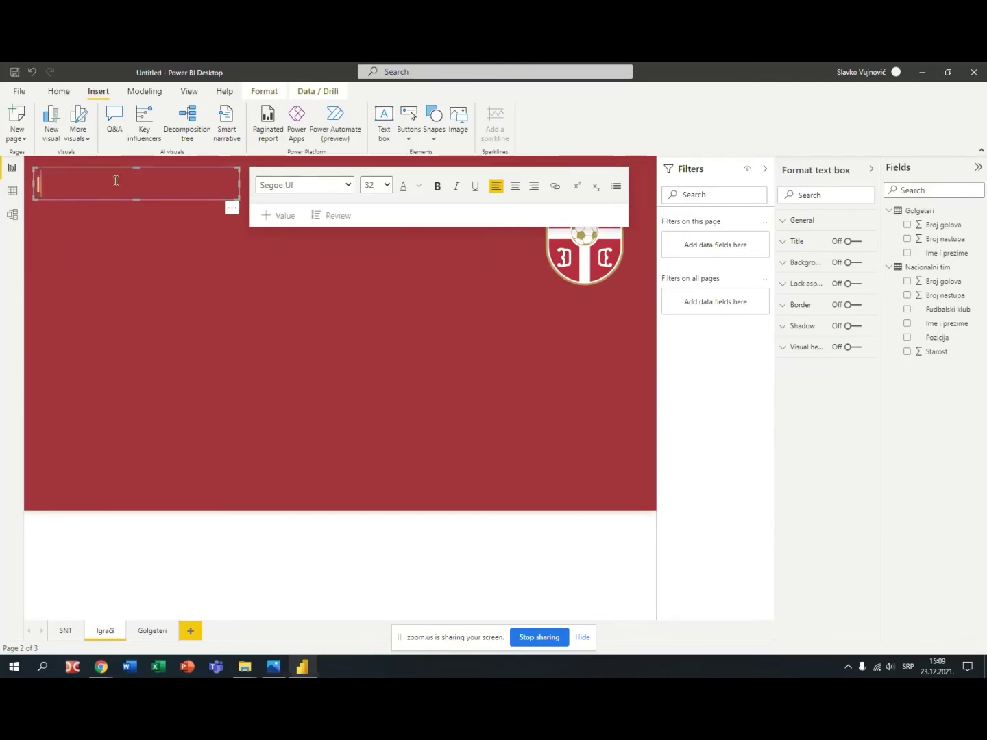
{"action": "left_click", "coordinate": [201, 339]}
Replace the title text on the Golgeteri page with "Golgeteri", keeping the text box's original size
{"action": "left_click", "coordinate": [166, 632]}
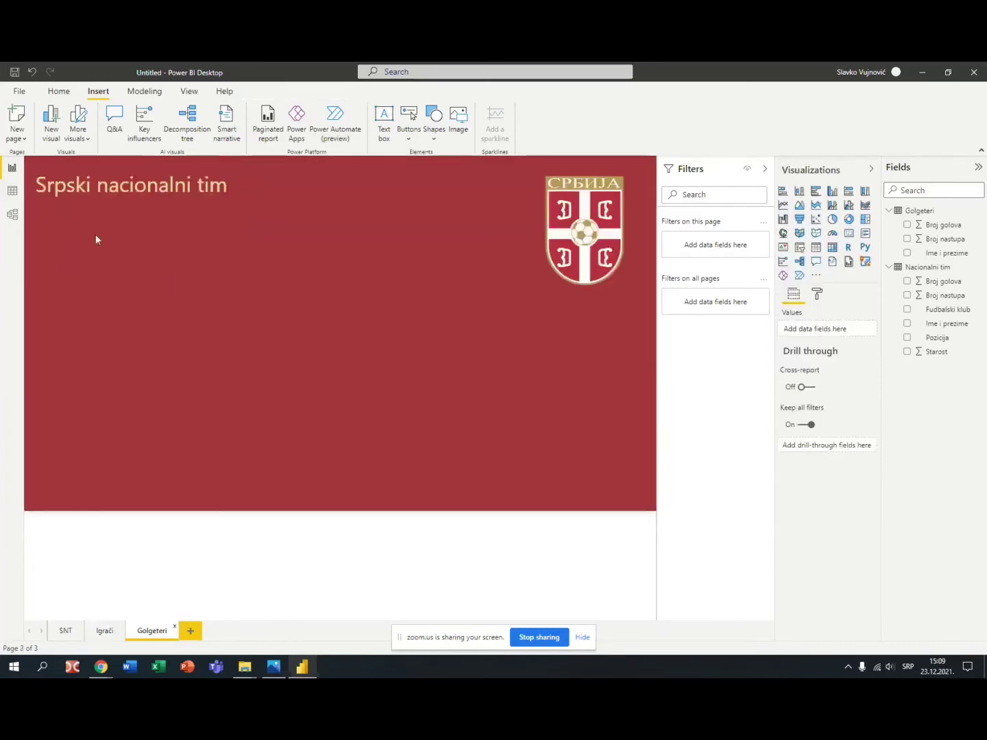
{"action": "left_click", "coordinate": [76, 185]}
{"action": "left_click_drag", "start_coordinate": [33, 183], "coordinate": [66, 184]}
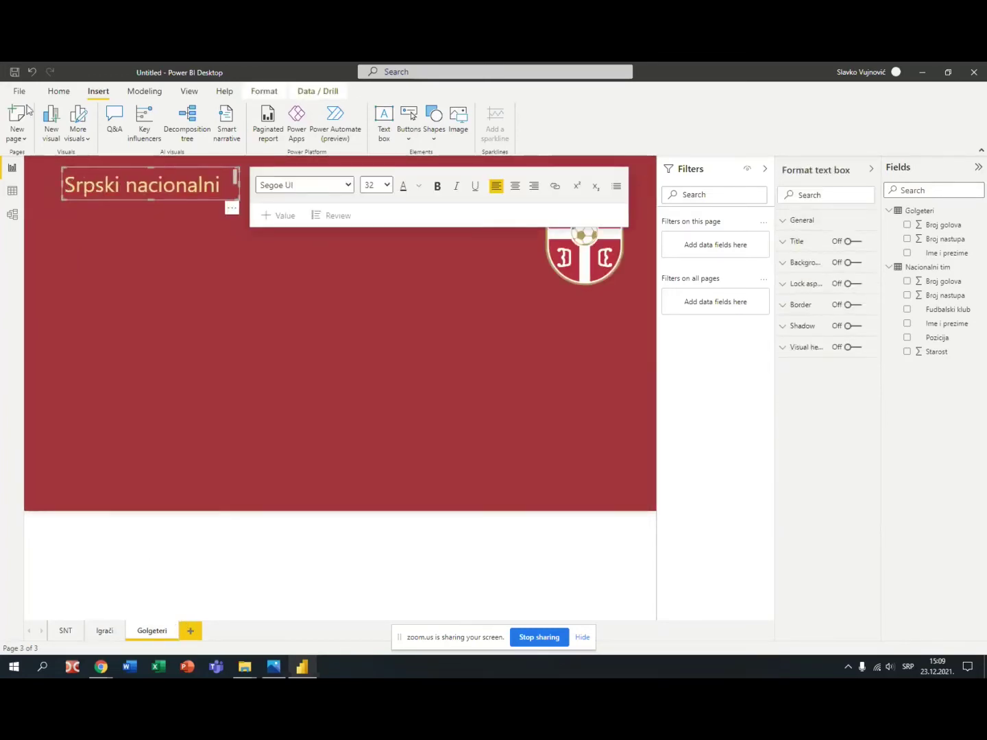
{"action": "key", "text": "ctrl+z"}
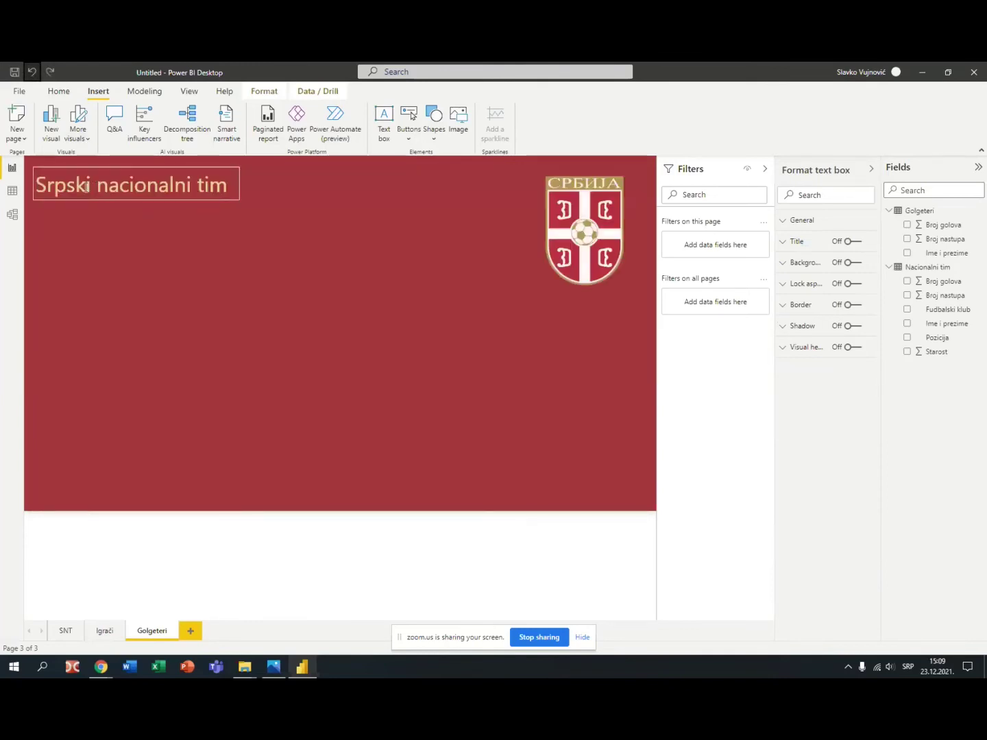
{"action": "double_click", "coordinate": [87, 187]}
{"action": "key", "text": "shift+Right"}
{"action": "key", "text": "shift+Right"}
{"action": "key", "text": "shift+Right"}
{"action": "key", "text": "shift+Right"}
{"action": "key", "text": "shift+Right"}
{"action": "key", "text": "shift+Right"}
{"action": "key", "text": "shift+Right"}
{"action": "key", "text": "shift+Right"}
{"action": "key", "text": "shift+Right"}
{"action": "key", "text": "shift+Right"}
{"action": "key", "text": "shift+Right"}
{"action": "key", "text": "shift+Right"}
{"action": "key", "text": "shift+Right"}
{"action": "key", "text": "shift+Right"}
{"action": "key", "text": "shift+Right"}
{"action": "type", "text": "Golgeteri"}
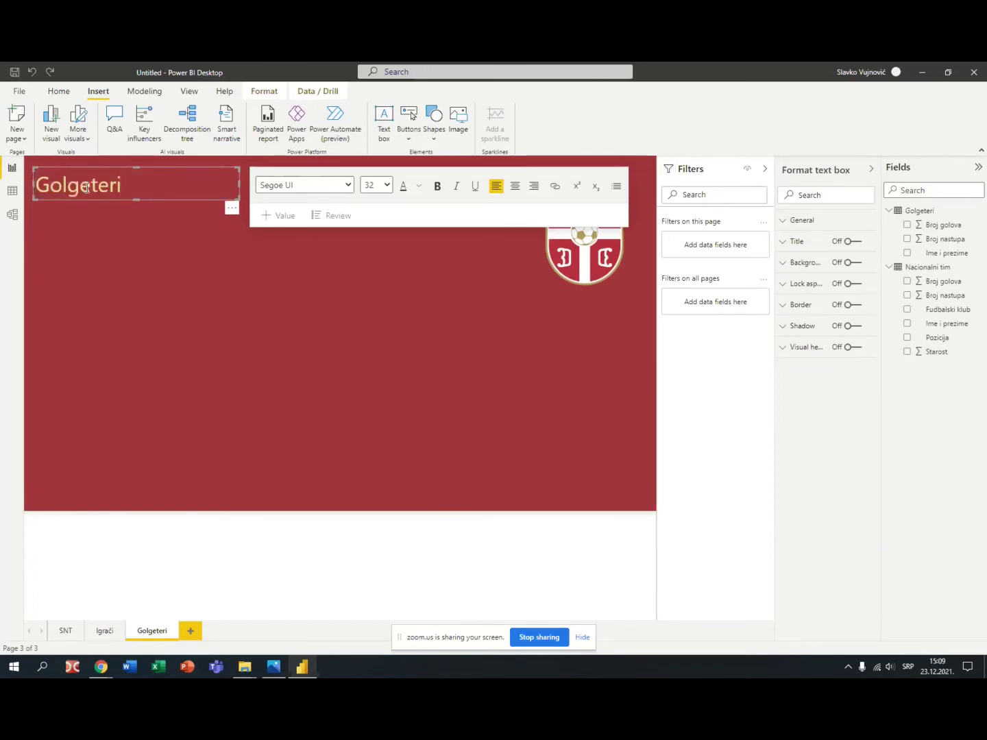
{"action": "left_click", "coordinate": [253, 307]}
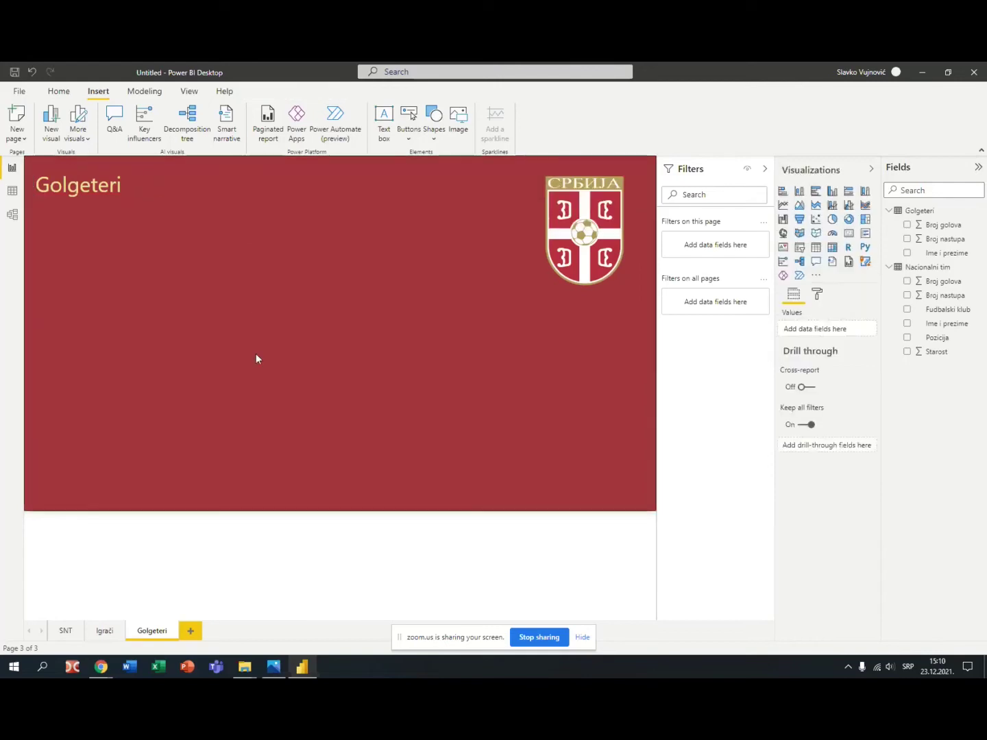
On the SNT page, reorder the player table's columns so Broj golova comes after Broj nastupa
{"action": "left_click", "coordinate": [67, 629]}
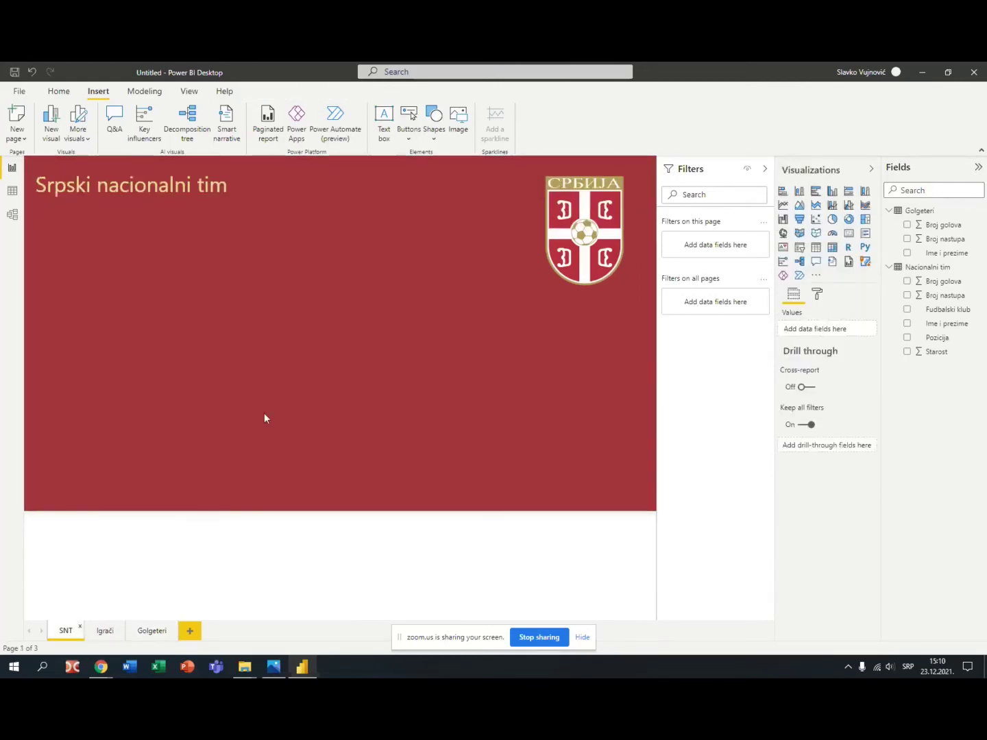
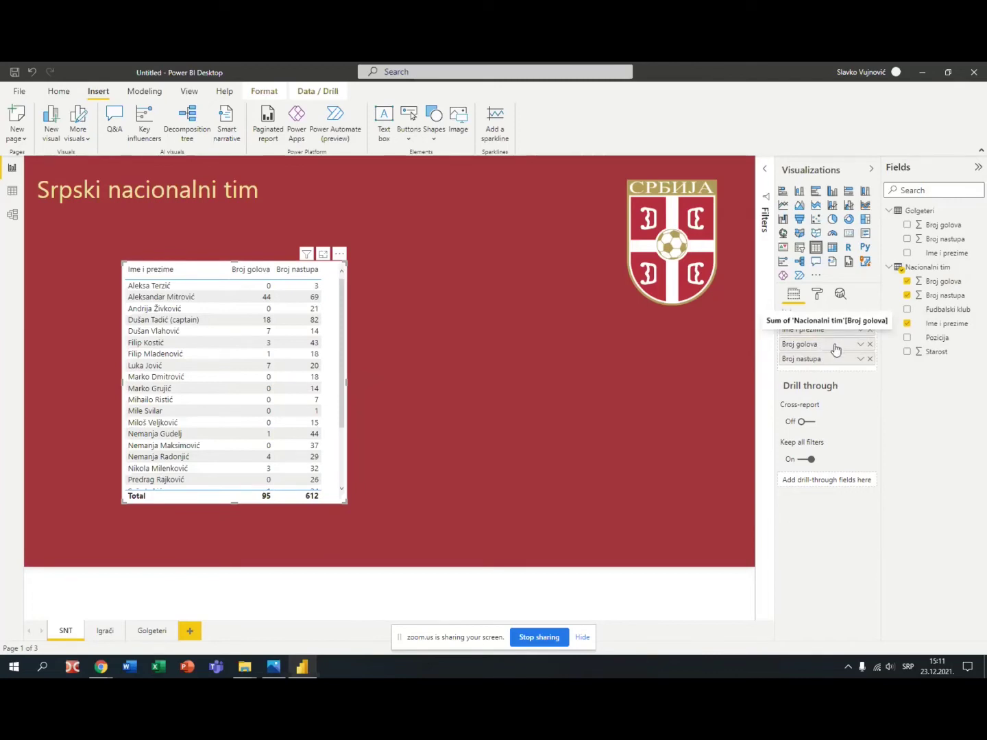
{"action": "left_click_drag", "start_coordinate": [836, 348], "coordinate": [836, 370]}
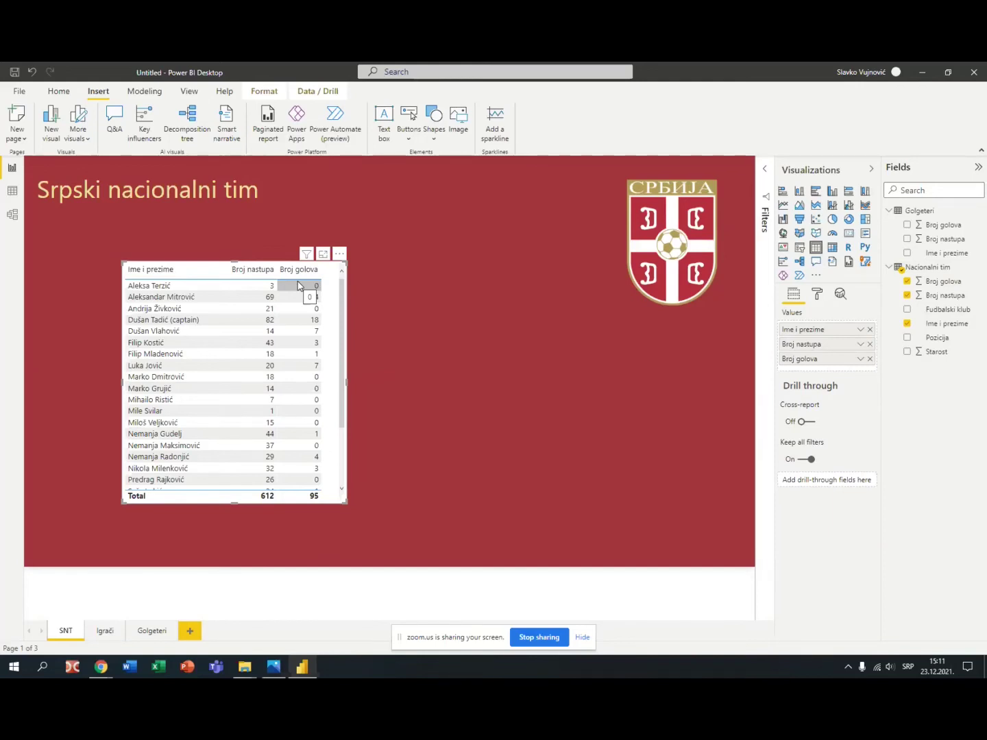
Set the text size of the player table's values to 14 pt and widen the table to fit all columns
{"action": "left_click", "coordinate": [818, 295]}
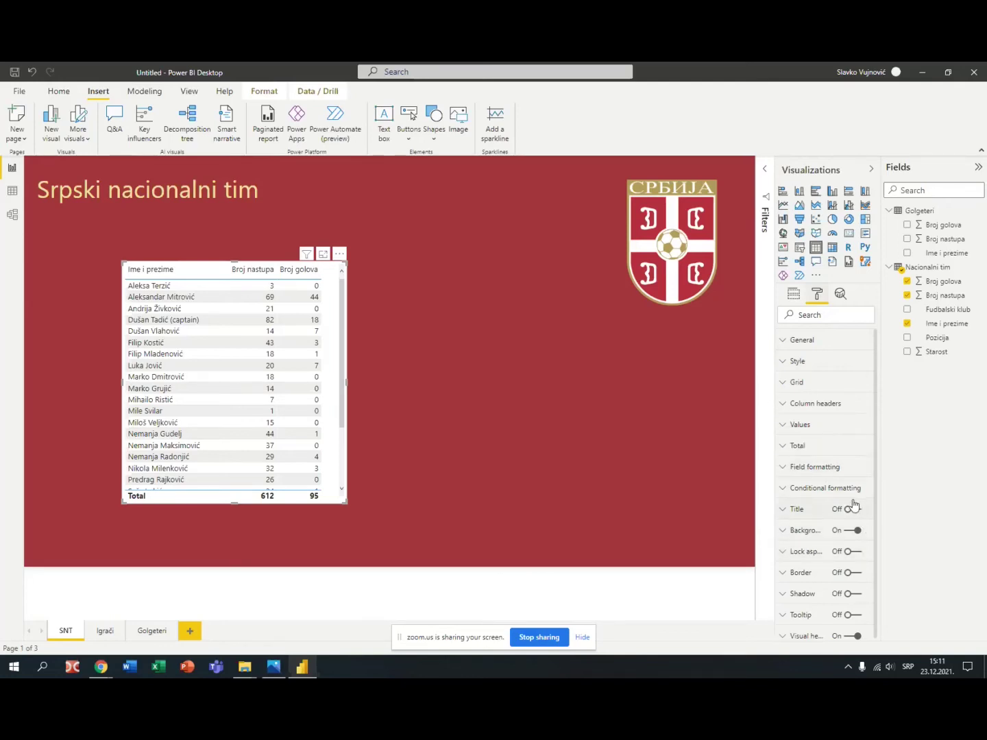
{"action": "left_click", "coordinate": [786, 430]}
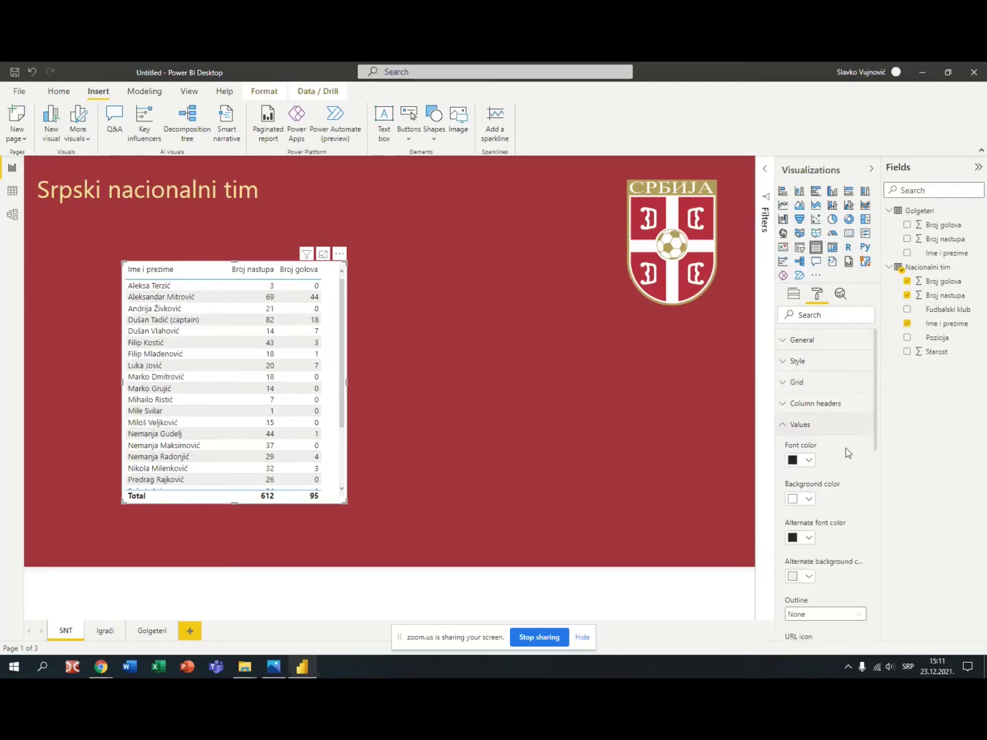
{"action": "scroll", "coordinate": [845, 455], "scroll_direction": "down", "scroll_amount": 3}
{"action": "scroll", "coordinate": [841, 518], "scroll_direction": "down", "scroll_amount": 3}
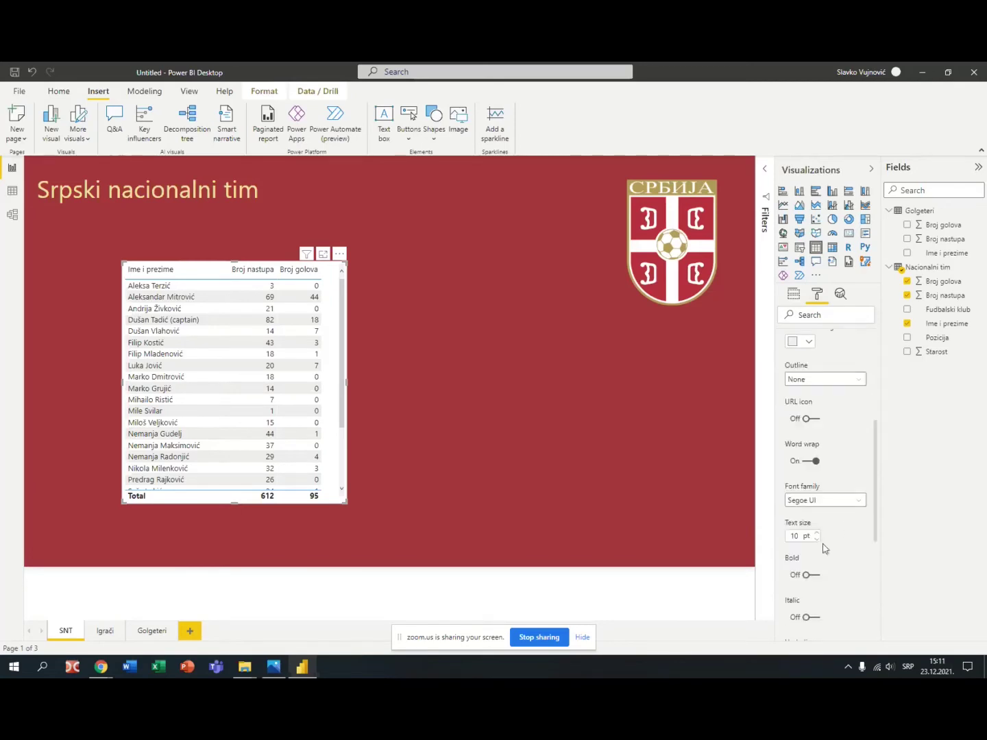
{"action": "left_click", "coordinate": [817, 533]}
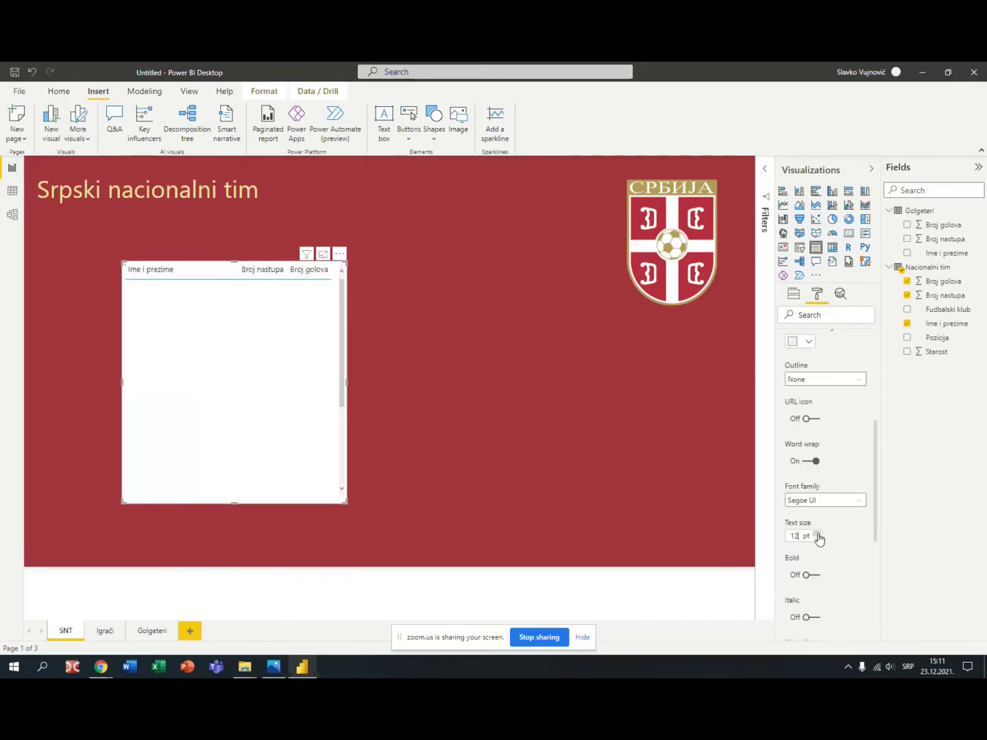
{"action": "left_click", "coordinate": [817, 534]}
{"action": "left_click", "coordinate": [817, 534]}
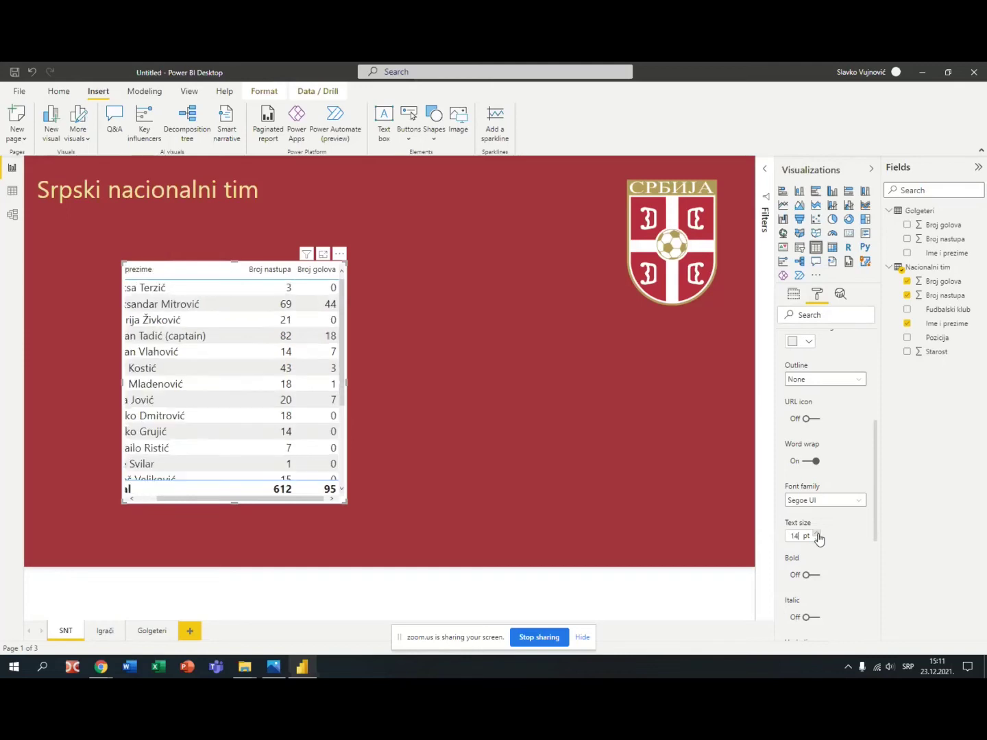
{"action": "mouse_move", "coordinate": [370, 388]}
{"action": "left_mouse_down"}
{"action": "mouse_move", "coordinate": [432, 388]}
{"action": "mouse_move", "coordinate": [381, 388]}
{"action": "left_mouse_up"}
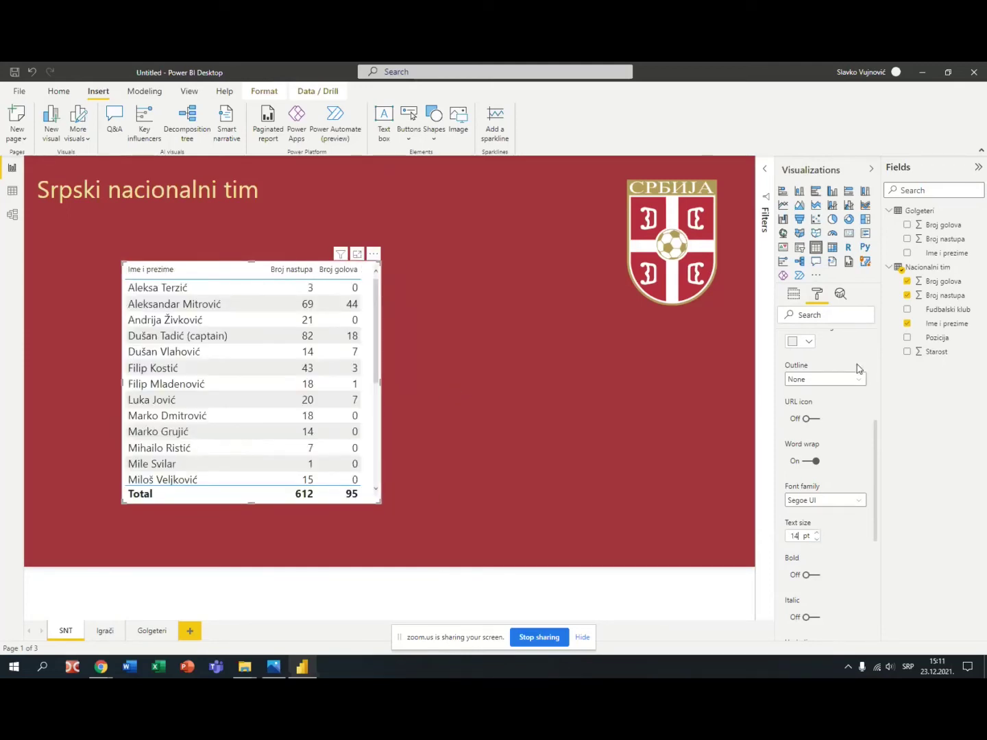
Set the text size of the table's column headers to 14 pt and widen the table to fit them
{"action": "scroll", "coordinate": [833, 442], "scroll_direction": "up", "scroll_amount": 5}
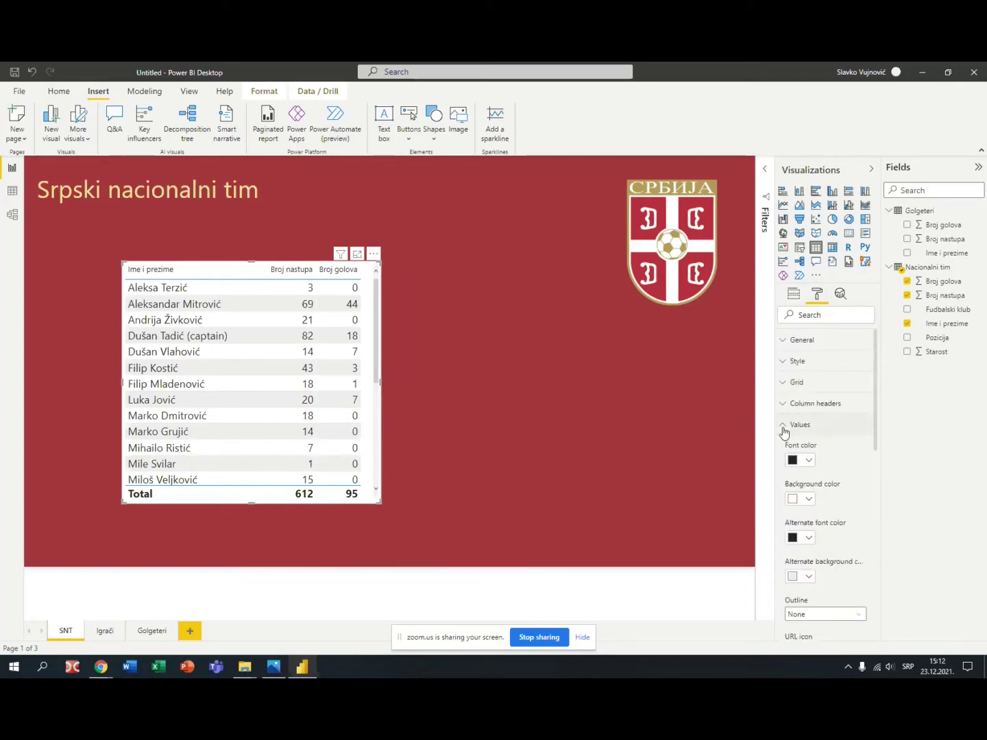
{"action": "left_click", "coordinate": [807, 426]}
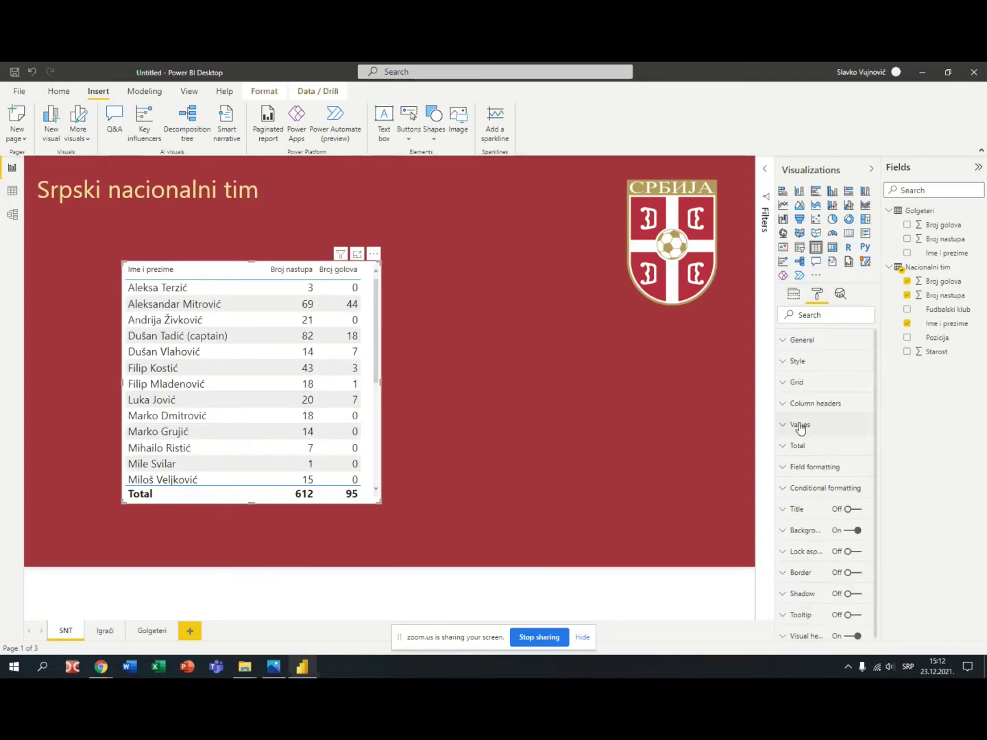
{"action": "left_click", "coordinate": [787, 408]}
{"action": "scroll", "coordinate": [850, 469], "scroll_direction": "down", "scroll_amount": 3}
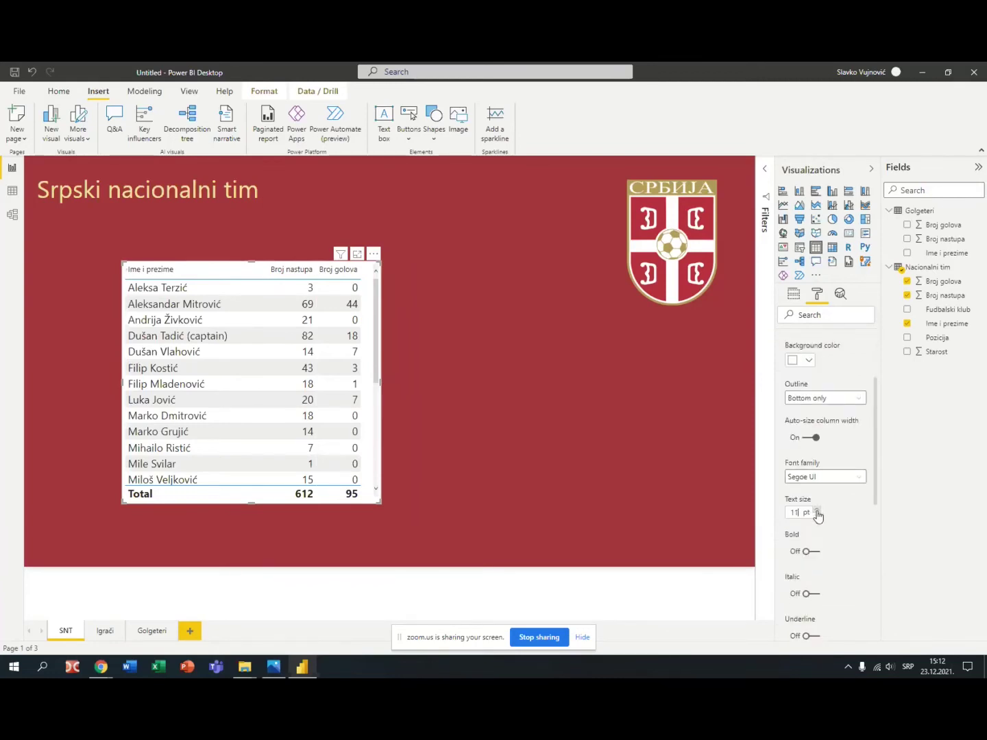
{"action": "left_click", "coordinate": [817, 510]}
{"action": "left_click", "coordinate": [816, 509]}
{"action": "left_click", "coordinate": [816, 509]}
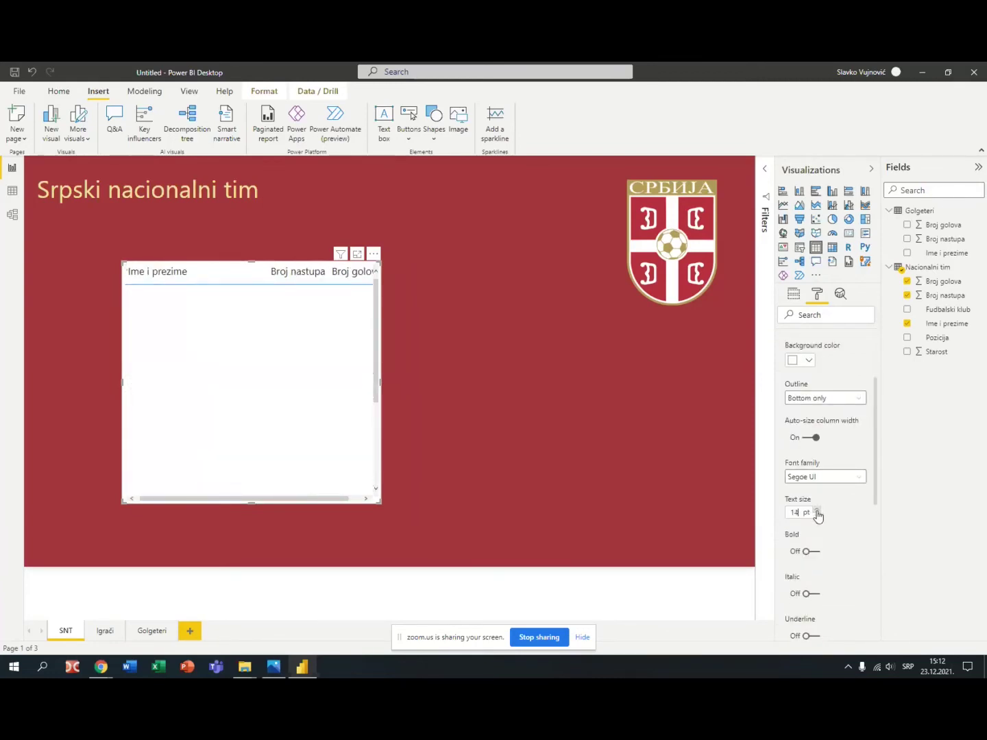
{"action": "left_click_drag", "start_coordinate": [381, 390], "coordinate": [413, 387]}
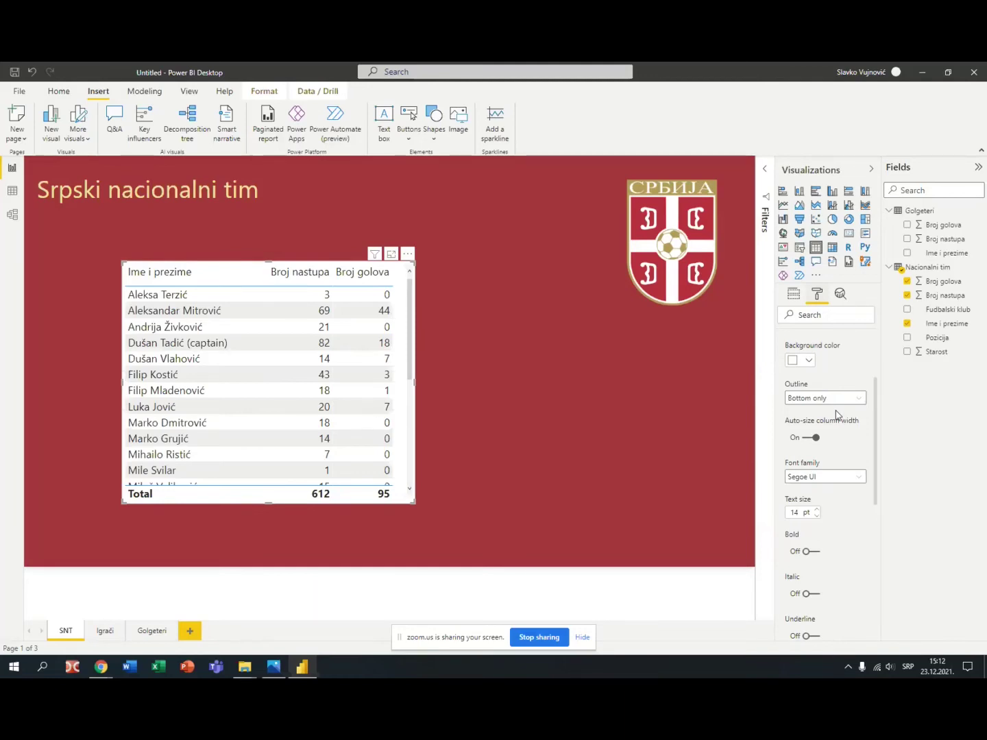
{"action": "scroll", "coordinate": [835, 415], "scroll_direction": "down", "scroll_amount": 2}
{"action": "scroll", "coordinate": [836, 415], "scroll_direction": "up", "scroll_amount": 2}
{"action": "scroll", "coordinate": [854, 442], "scroll_direction": "up", "scroll_amount": 3}
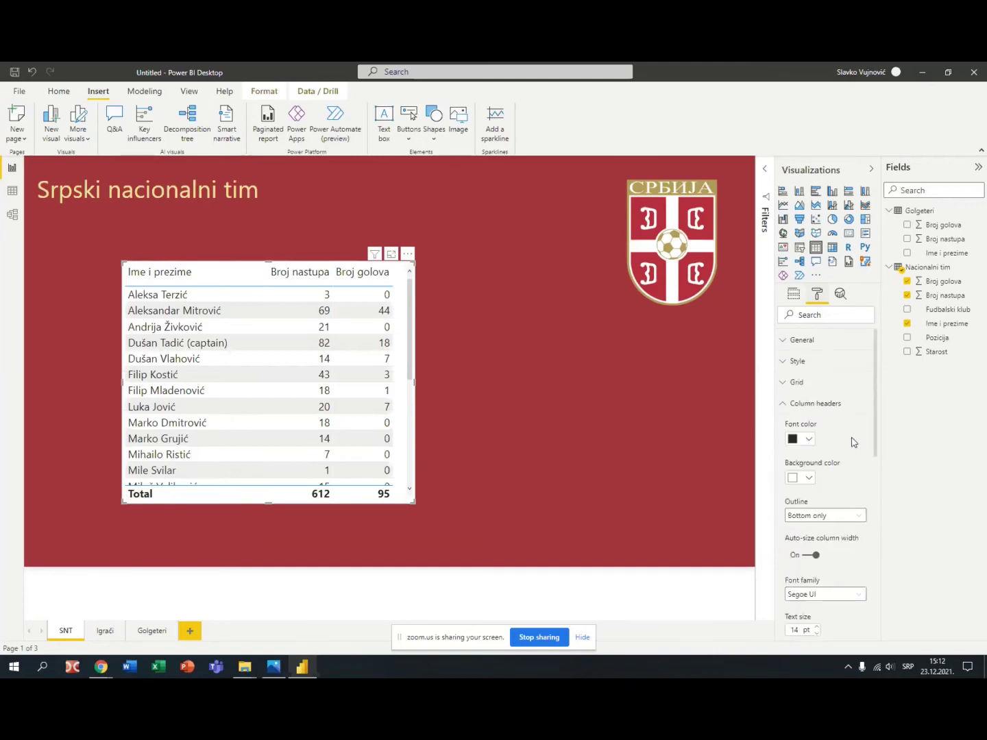
Turn off the totals row of the player table
{"action": "left_click", "coordinate": [786, 405]}
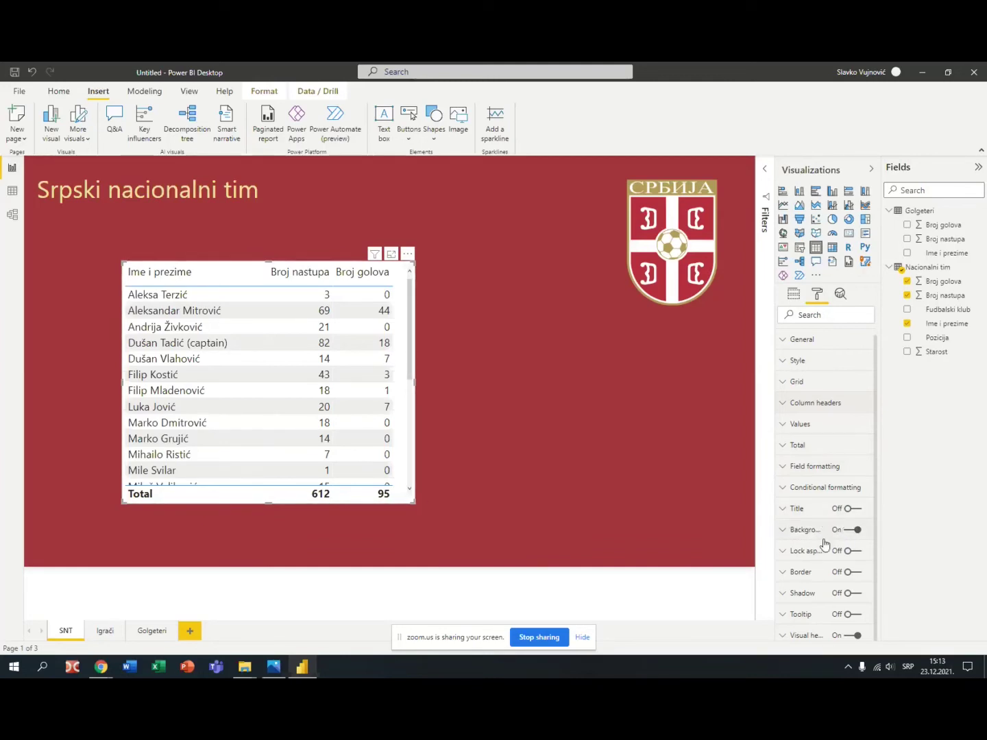
{"action": "left_click", "coordinate": [792, 447]}
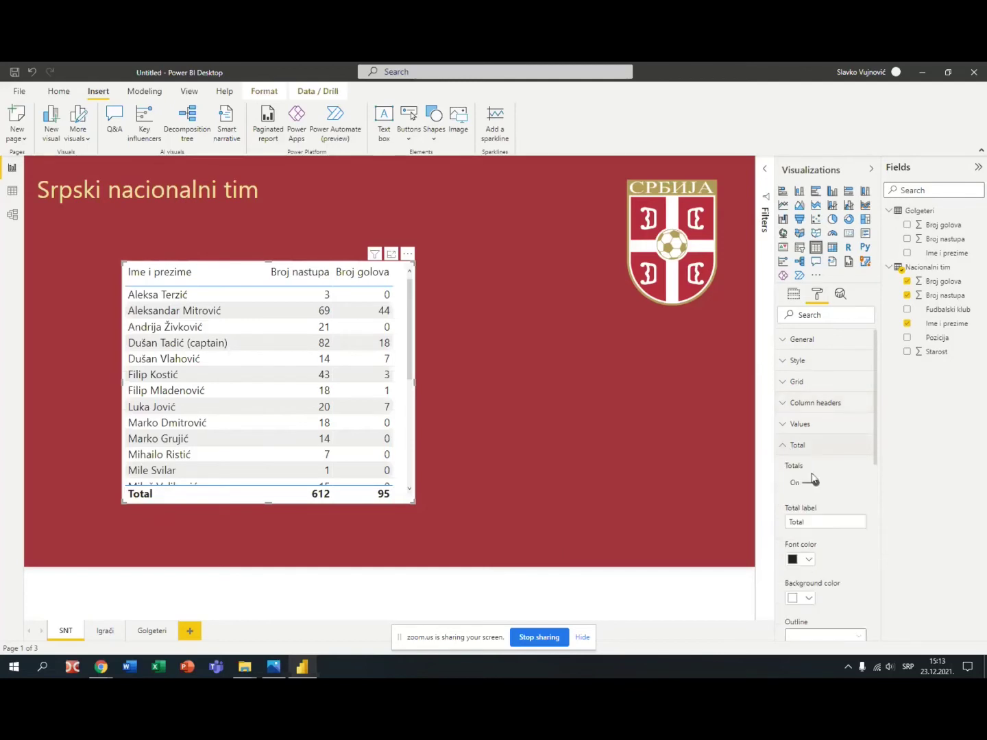
{"action": "left_click", "coordinate": [796, 485]}
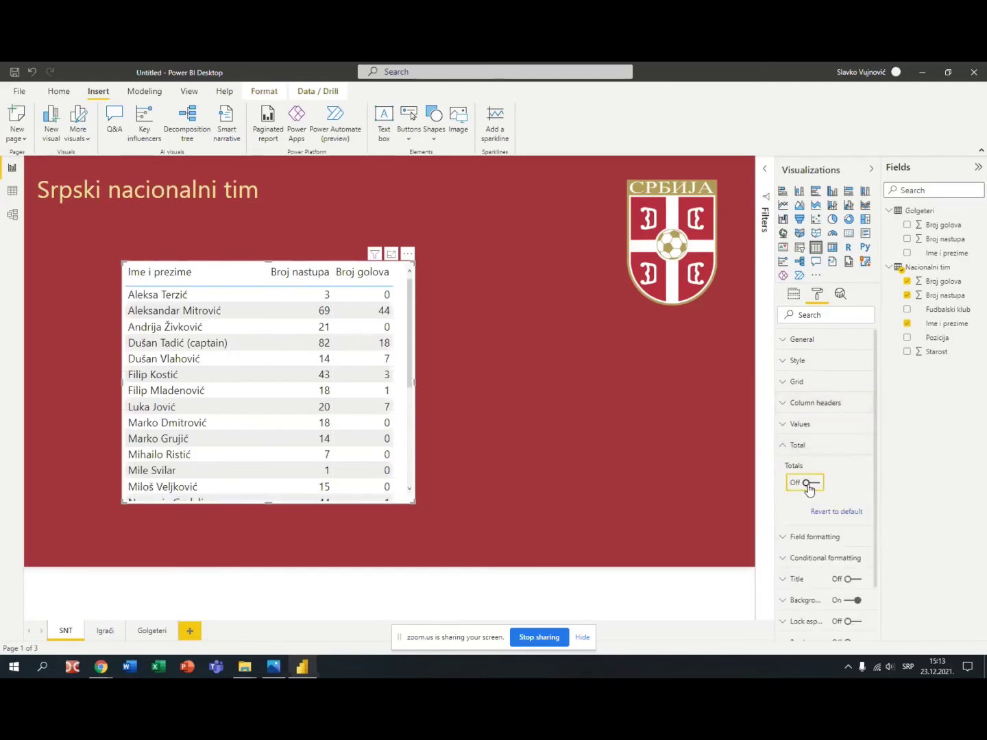
Apply the Bold header style to the player table and narrow its frame to fit the columns
{"action": "left_click", "coordinate": [790, 383]}
{"action": "left_click", "coordinate": [786, 360]}
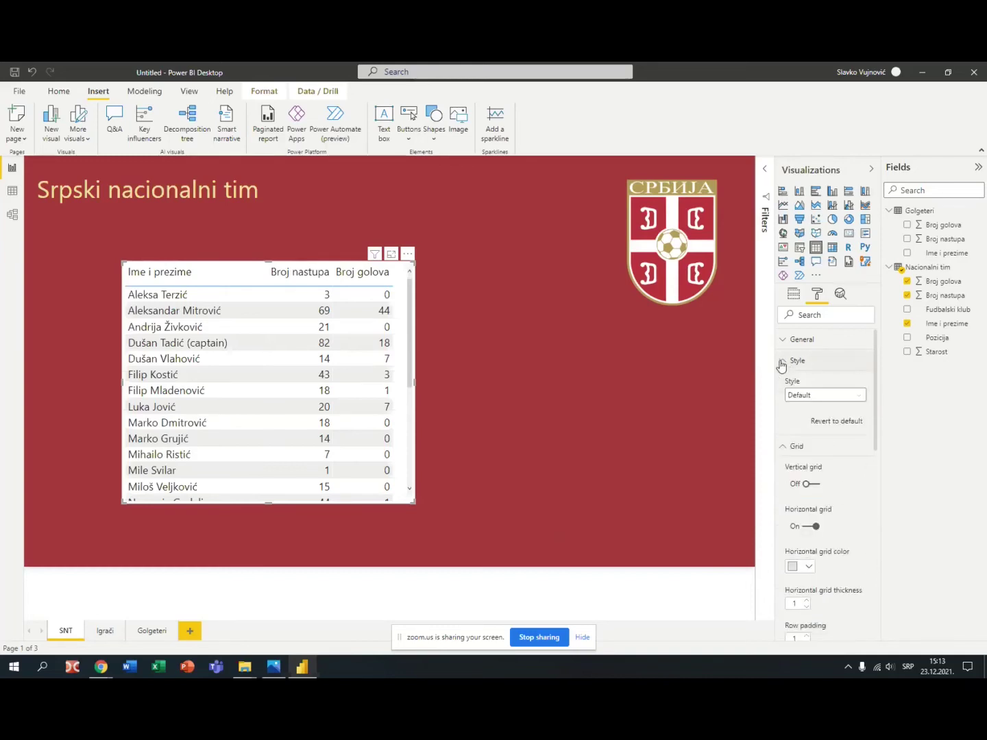
{"action": "left_click", "coordinate": [860, 398]}
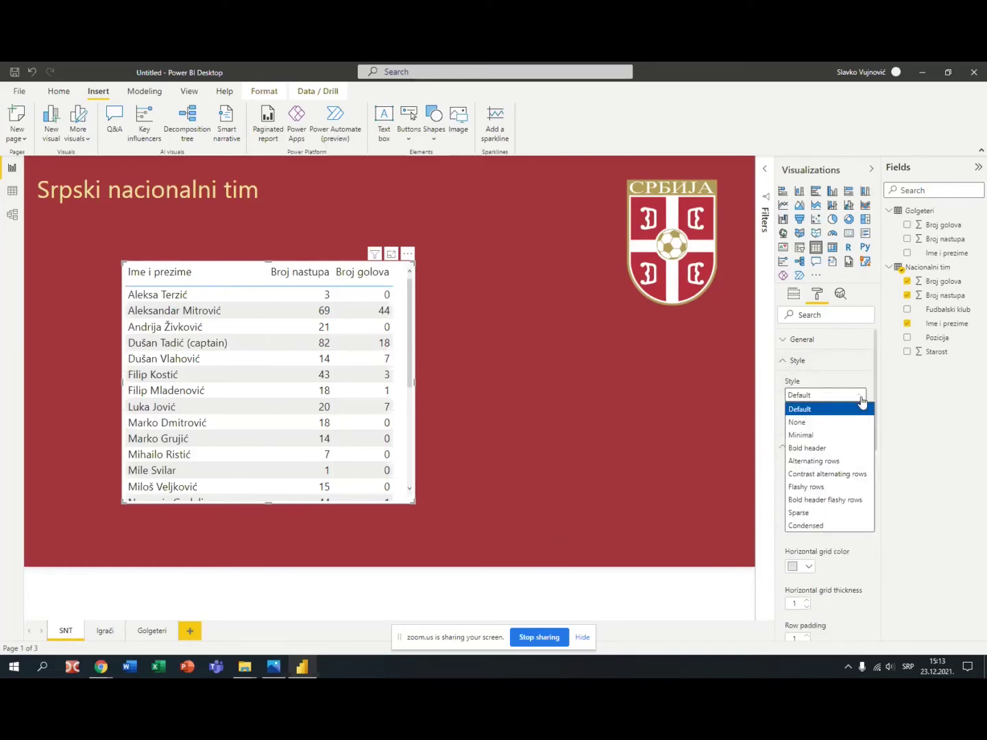
{"action": "left_click", "coordinate": [856, 448]}
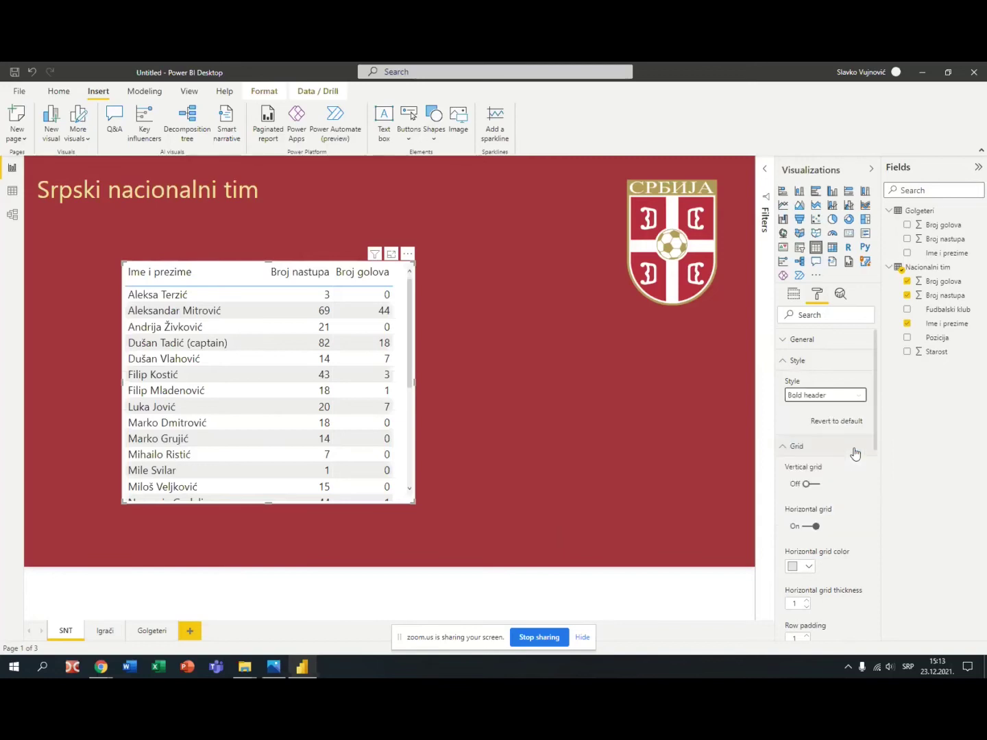
{"action": "left_click_drag", "start_coordinate": [416, 384], "coordinate": [401, 388]}
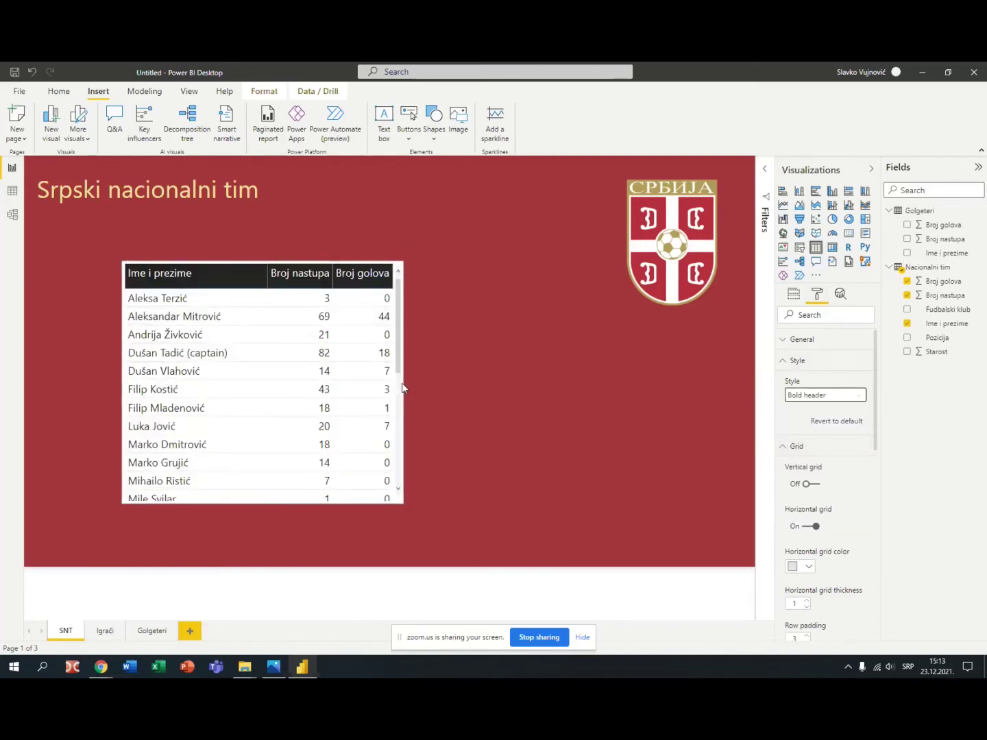
{"action": "left_click", "coordinate": [291, 260]}
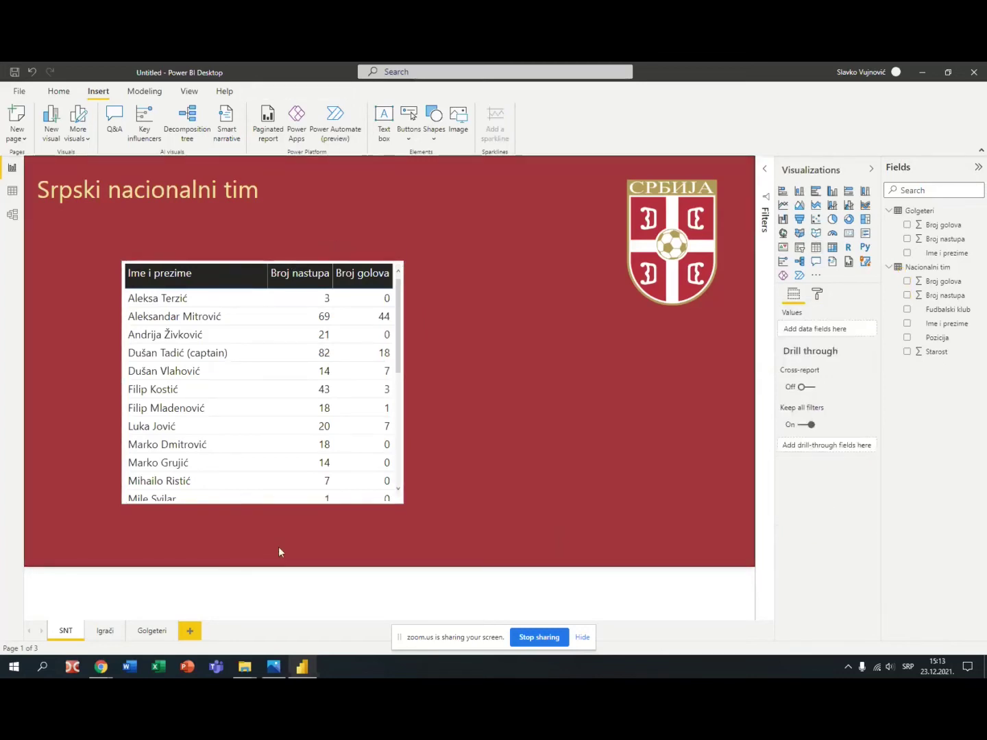
Move the player table up beneath the page title and extend its height to near the page's lower edge
{"action": "left_click", "coordinate": [245, 267]}
{"action": "left_click_drag", "start_coordinate": [245, 266], "coordinate": [318, 224]}
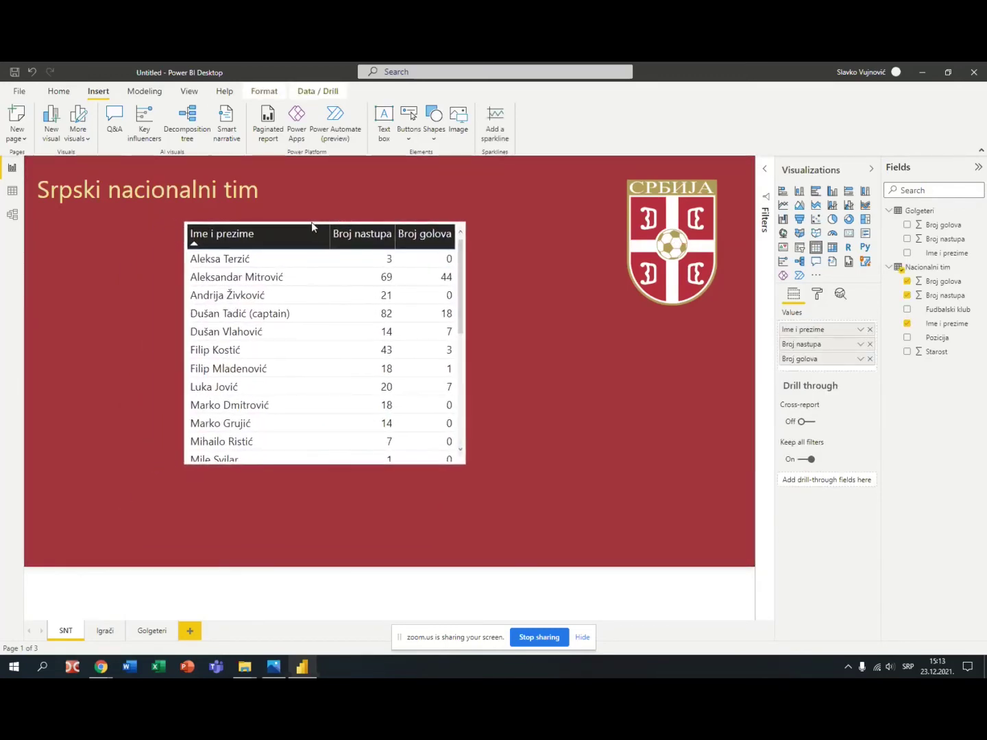
{"action": "left_click_drag", "start_coordinate": [322, 462], "coordinate": [326, 545]}
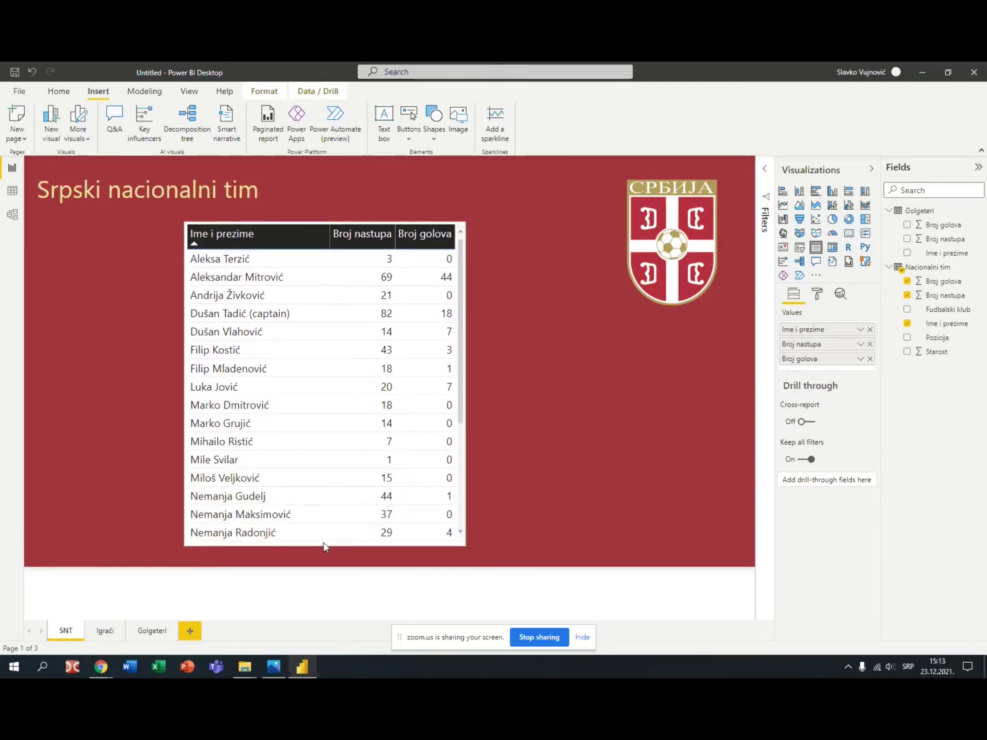
{"action": "left_click_drag", "start_coordinate": [465, 390], "coordinate": [463, 515]}
{"action": "left_click_drag", "start_coordinate": [469, 453], "coordinate": [470, 333]}
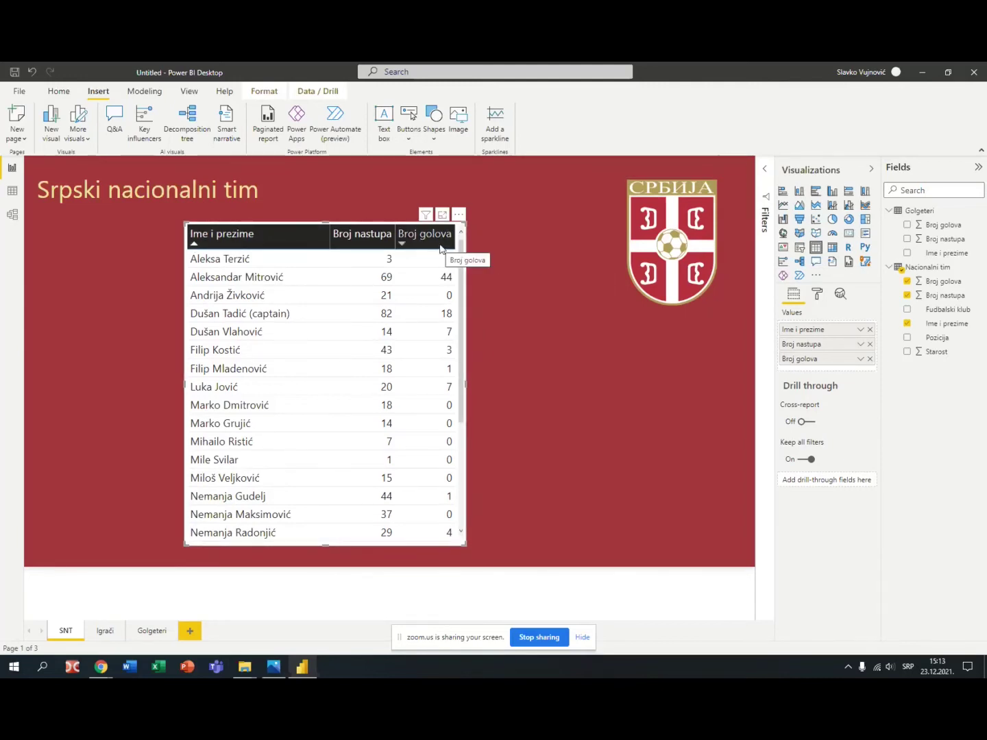
Sort the player table by Broj golova in descending order
{"action": "left_click", "coordinate": [405, 240]}
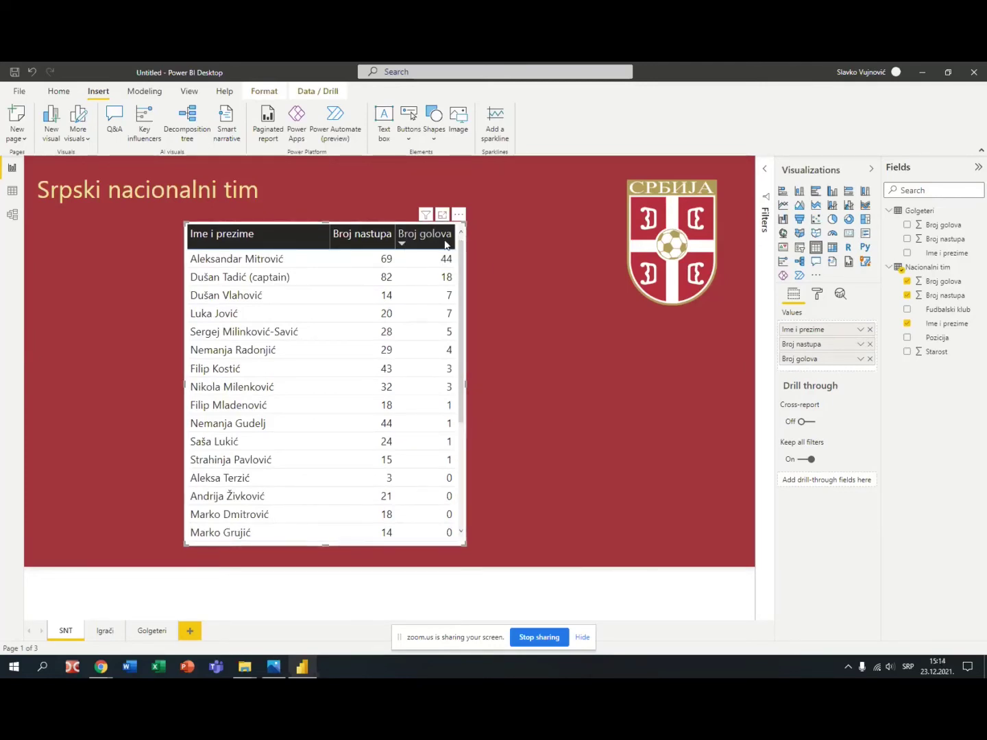
{"action": "left_click", "coordinate": [440, 249]}
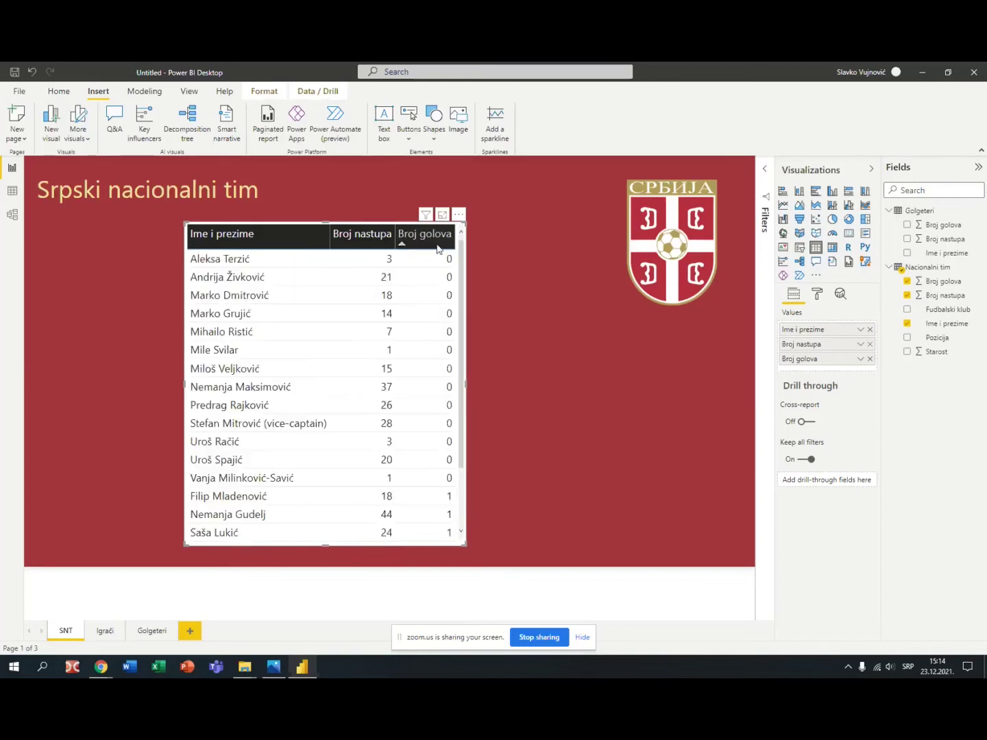
{"action": "left_click", "coordinate": [438, 248]}
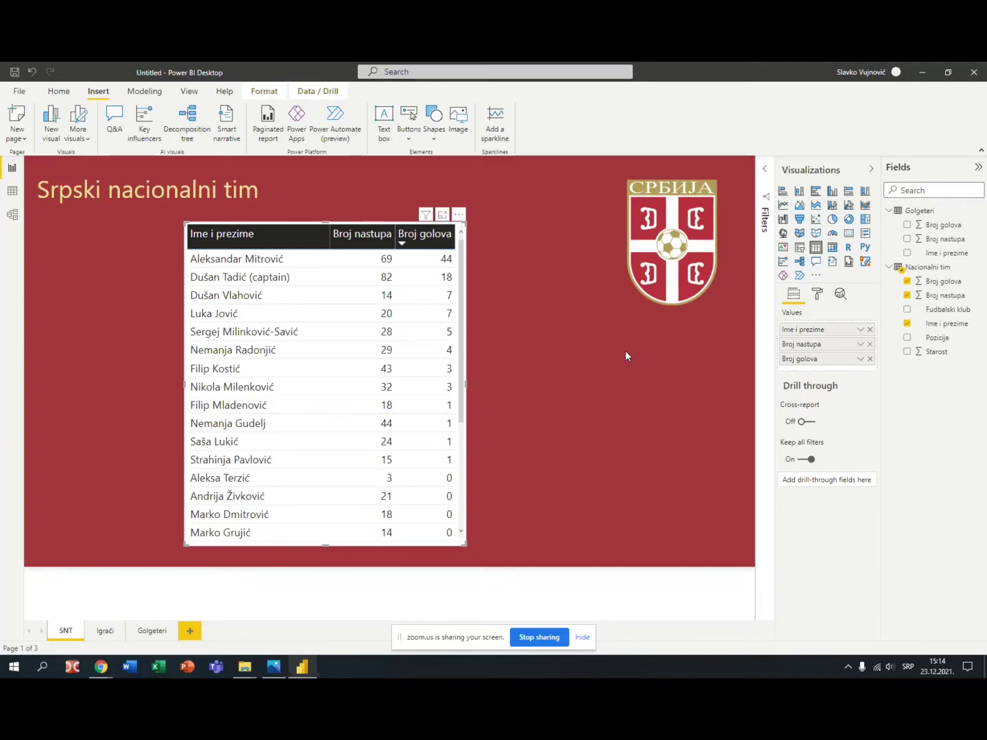
{"action": "left_click", "coordinate": [541, 359]}
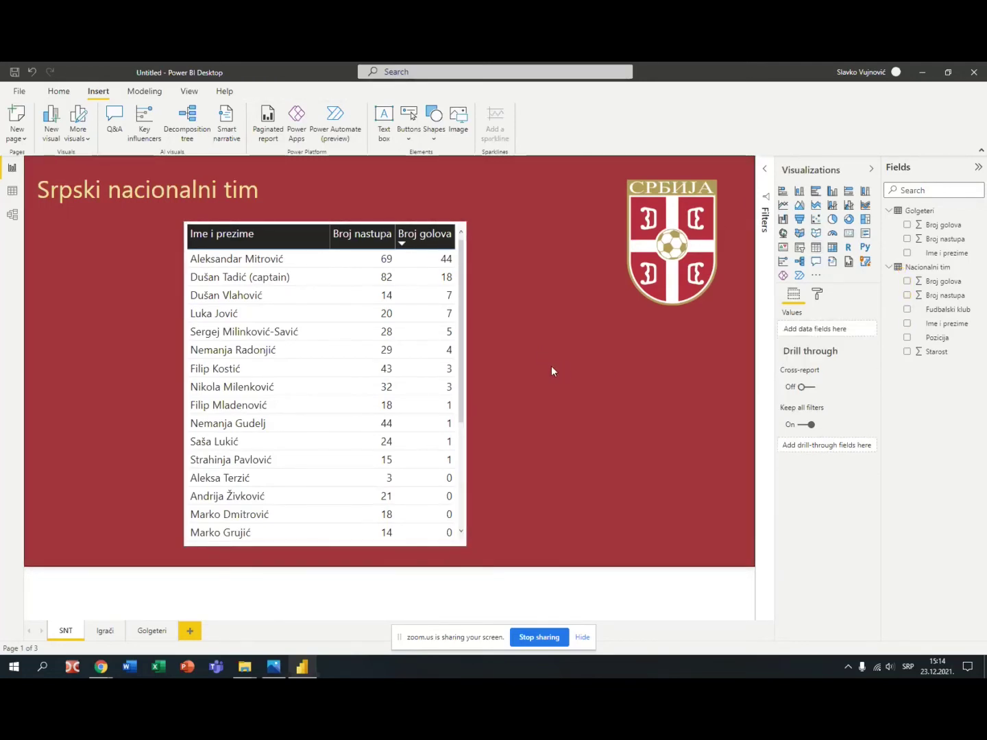
Add a slicer for the Nacionalni tim field Pozicija beside the player table, shortened and narrowed to leave a gap
{"action": "left_click", "coordinate": [799, 247]}
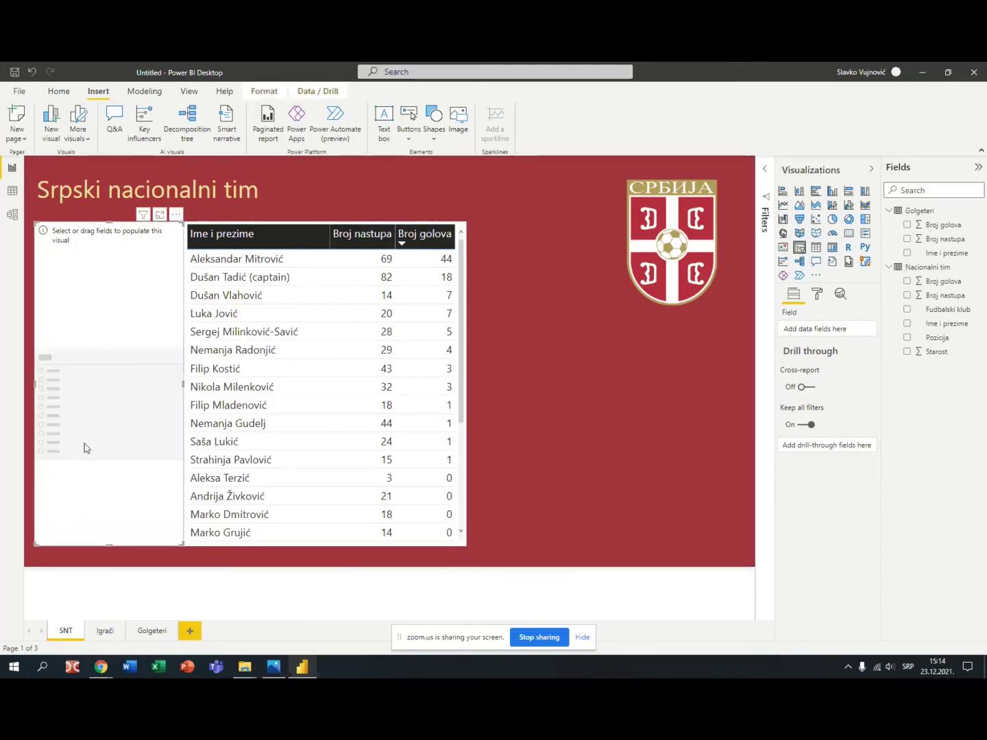
{"action": "left_click_drag", "start_coordinate": [106, 545], "coordinate": [107, 364]}
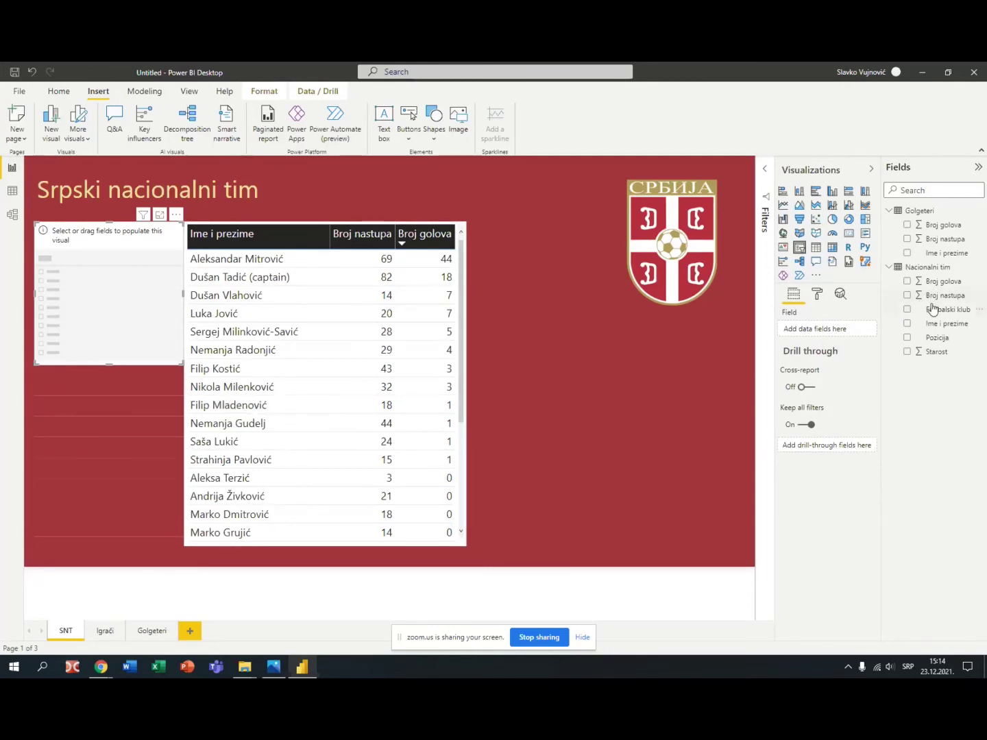
{"action": "left_click_drag", "start_coordinate": [938, 337], "coordinate": [835, 329]}
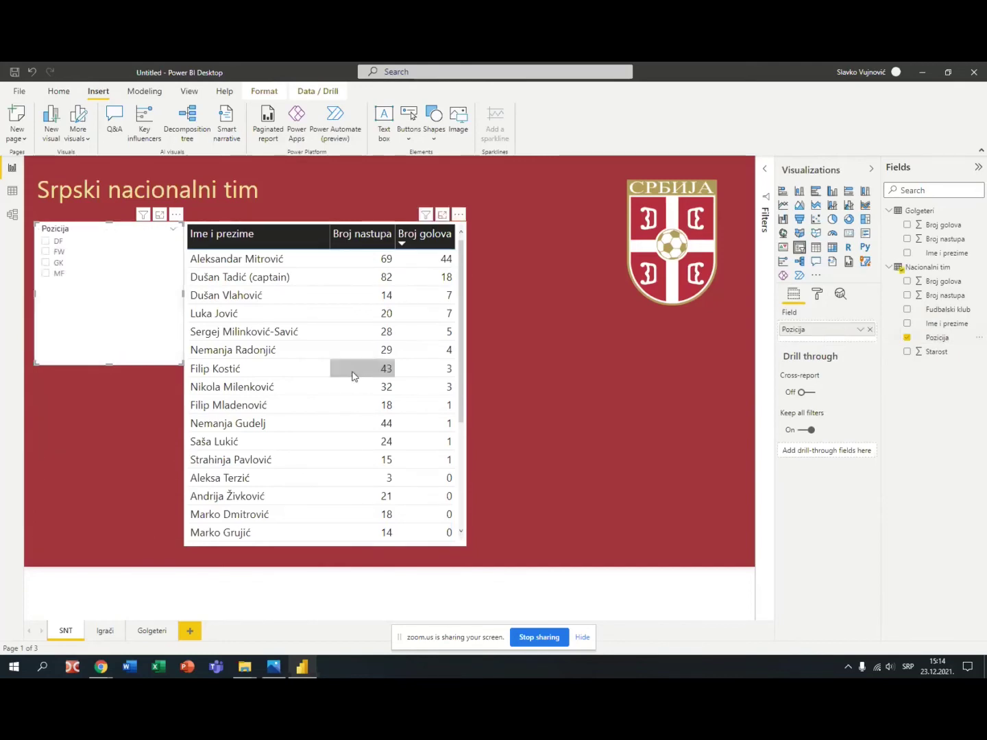
{"action": "left_click_drag", "start_coordinate": [182, 295], "coordinate": [174, 295]}
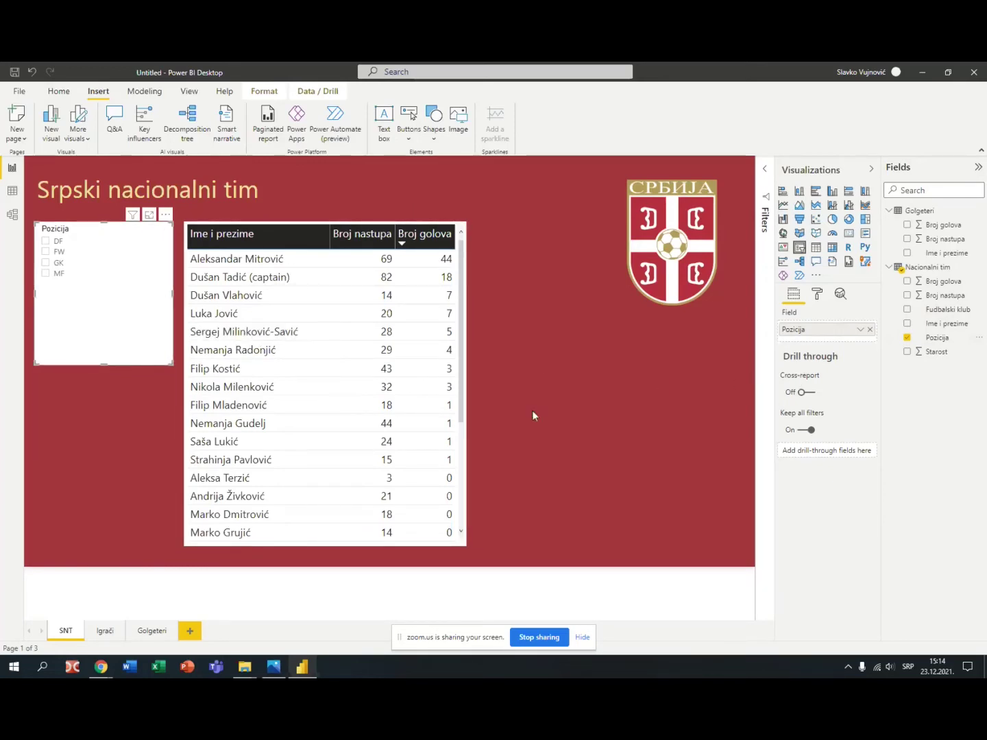
Set the text size of the Pozicija slicer's items to 12 pt and shorten its frame to fit the list
{"action": "left_click", "coordinate": [818, 294]}
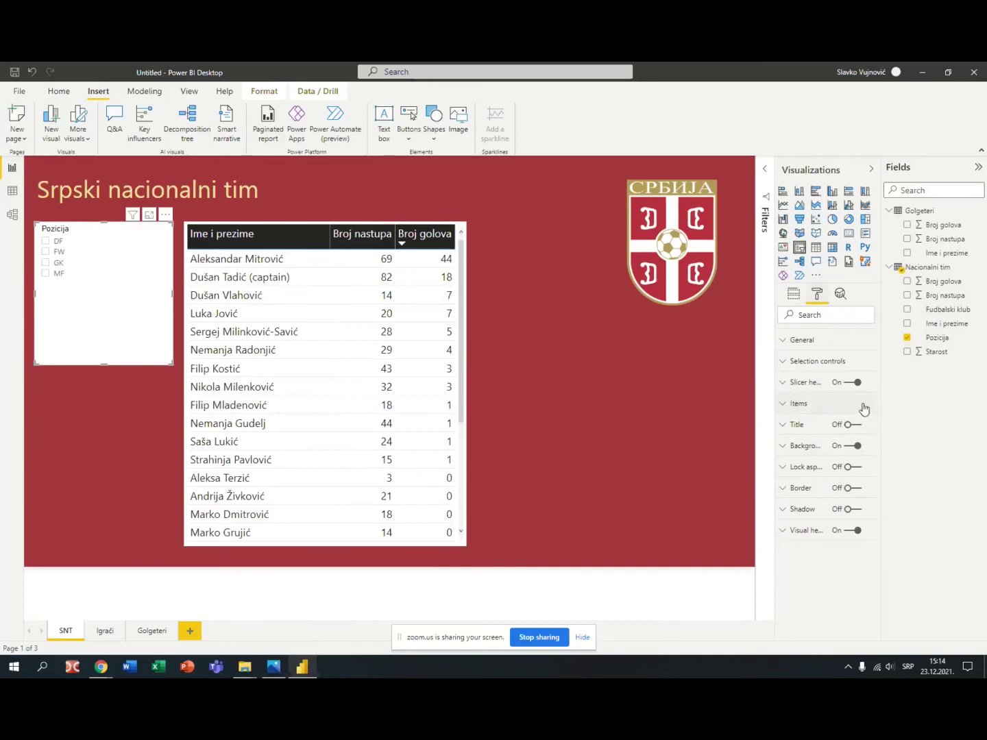
{"action": "left_click", "coordinate": [781, 407]}
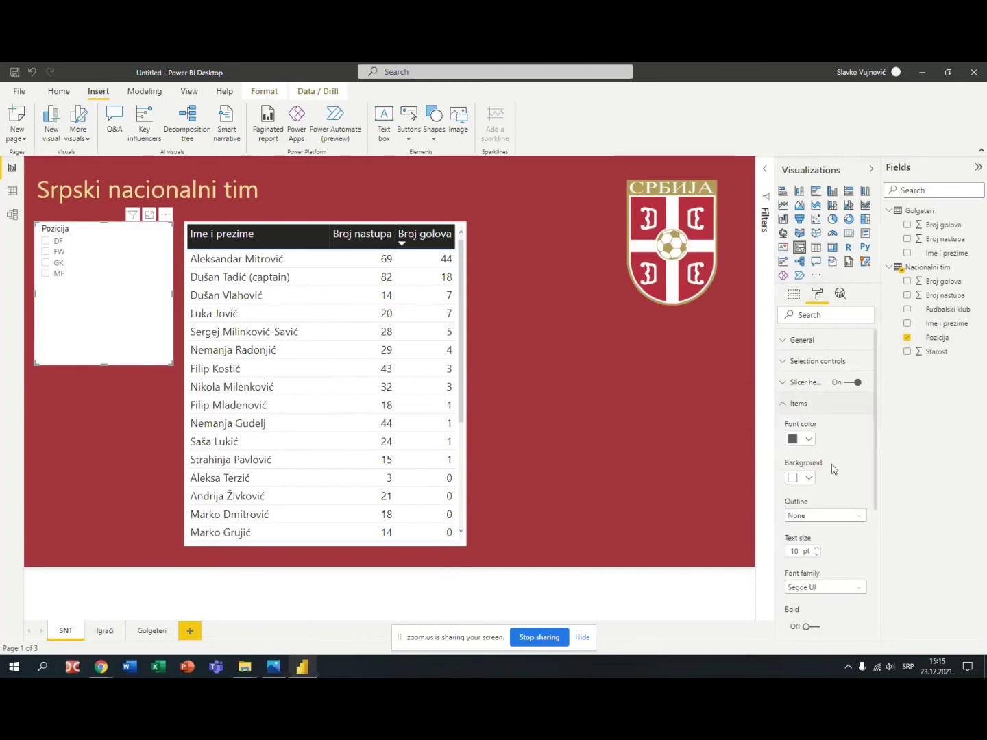
{"action": "left_click", "coordinate": [818, 549]}
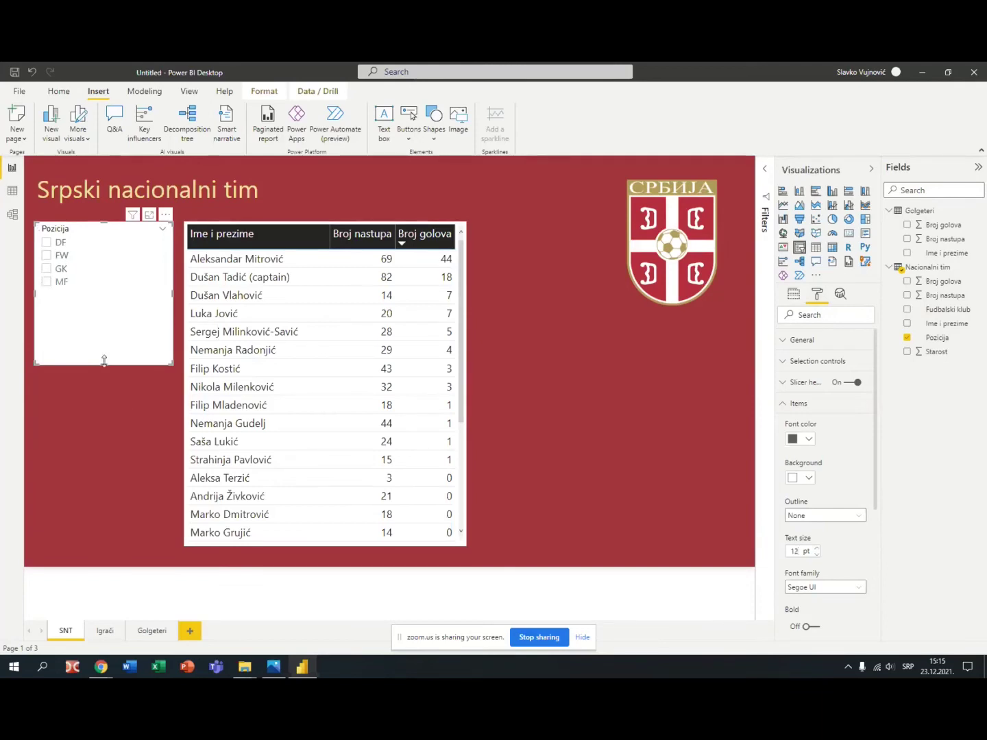
{"action": "left_click_drag", "start_coordinate": [102, 361], "coordinate": [102, 313]}
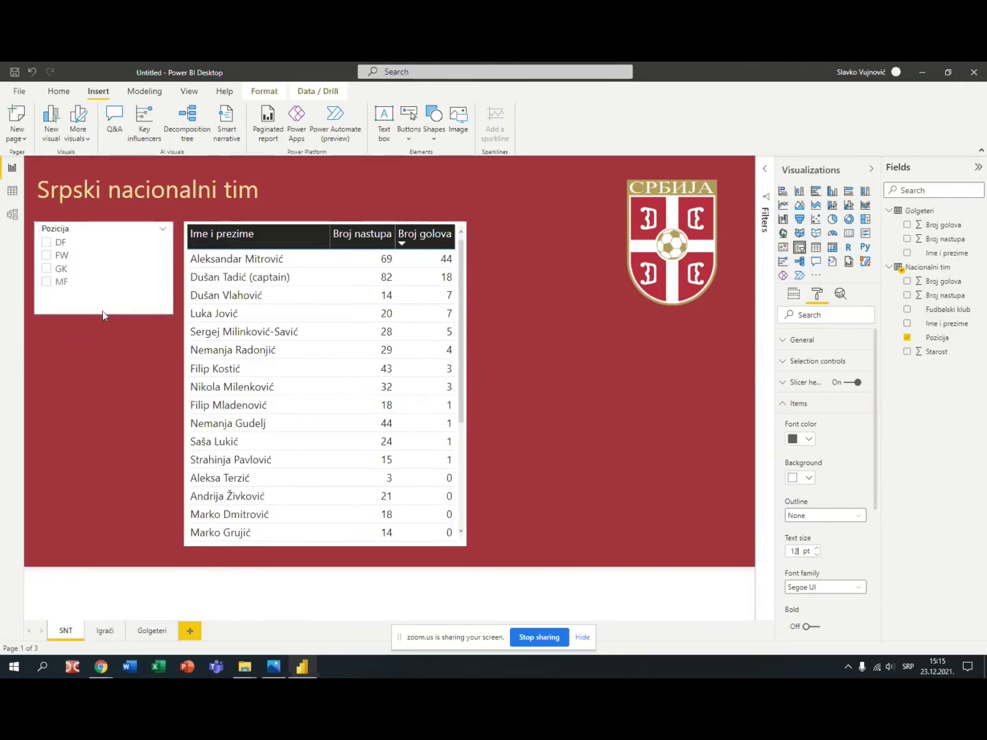
Turn on the border and shadow of the Pozicija slicer
{"action": "left_click", "coordinate": [784, 404]}
{"action": "left_click", "coordinate": [856, 488]}
{"action": "left_click", "coordinate": [857, 509]}
{"action": "left_click", "coordinate": [650, 448]}
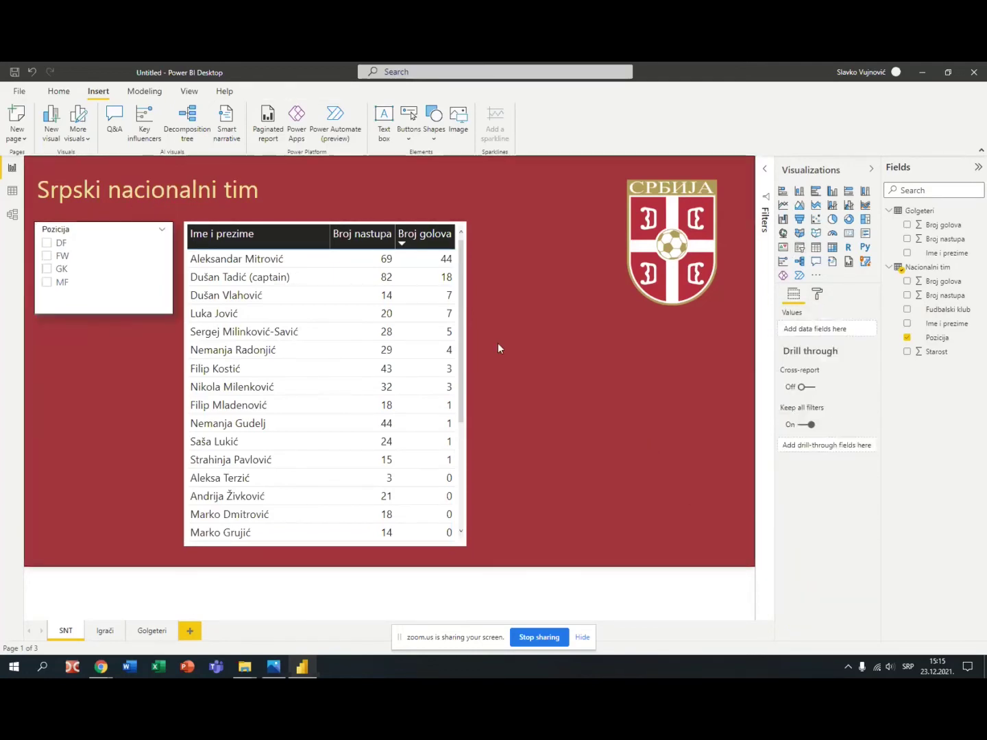
Turn on the border and shadow of the player table
{"action": "left_click", "coordinate": [291, 226]}
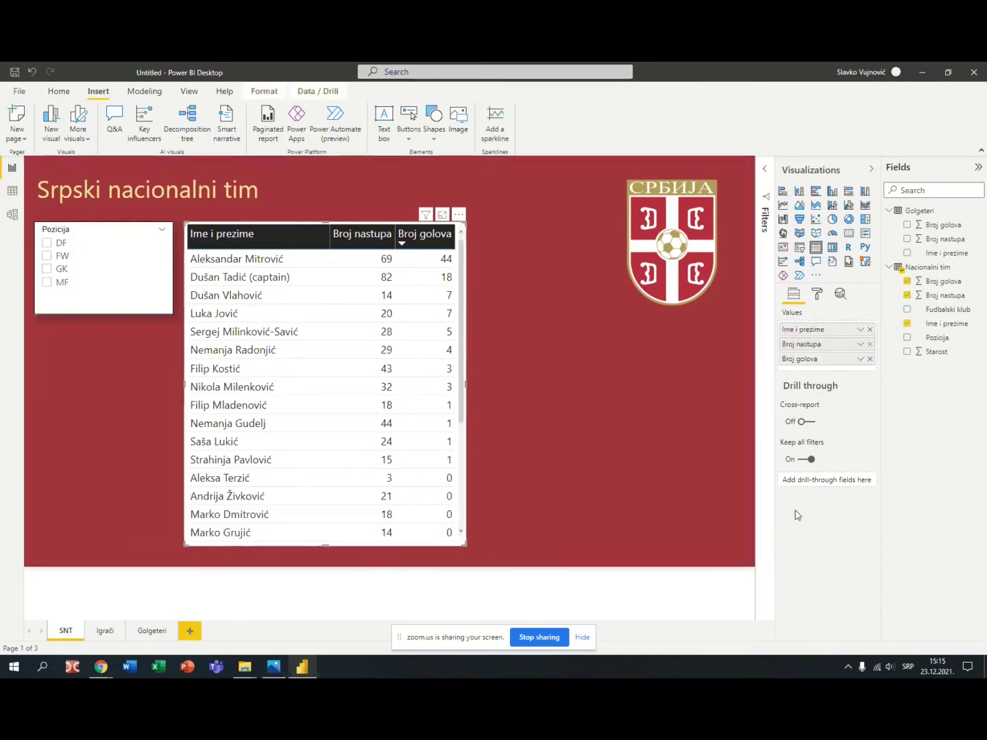
{"action": "left_click", "coordinate": [817, 294]}
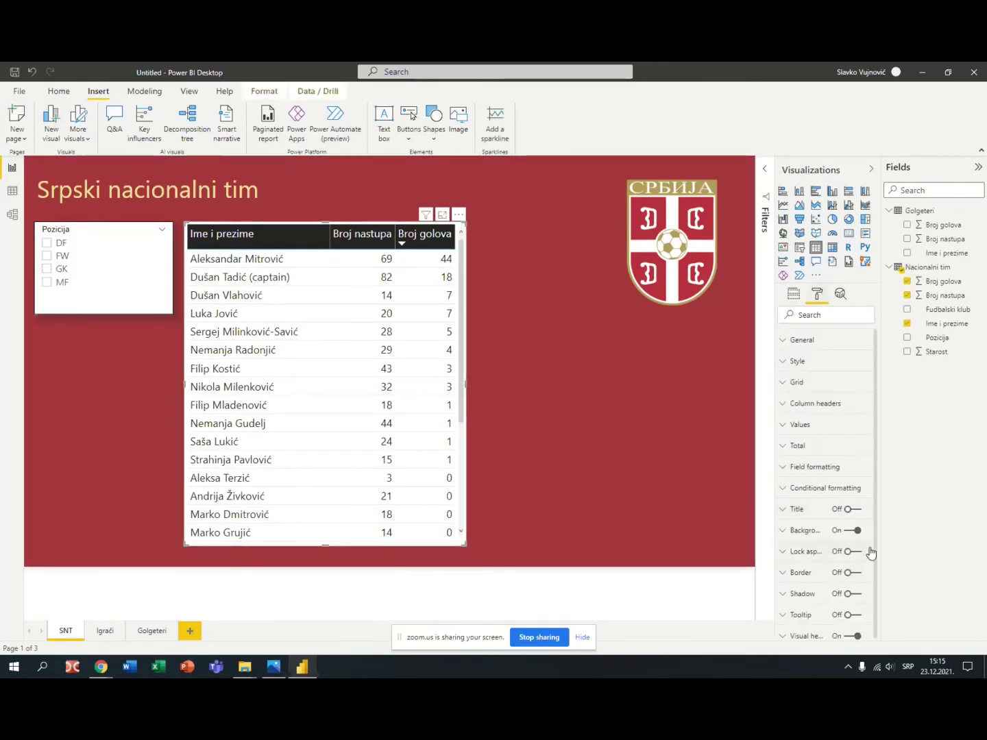
{"action": "left_click", "coordinate": [858, 574]}
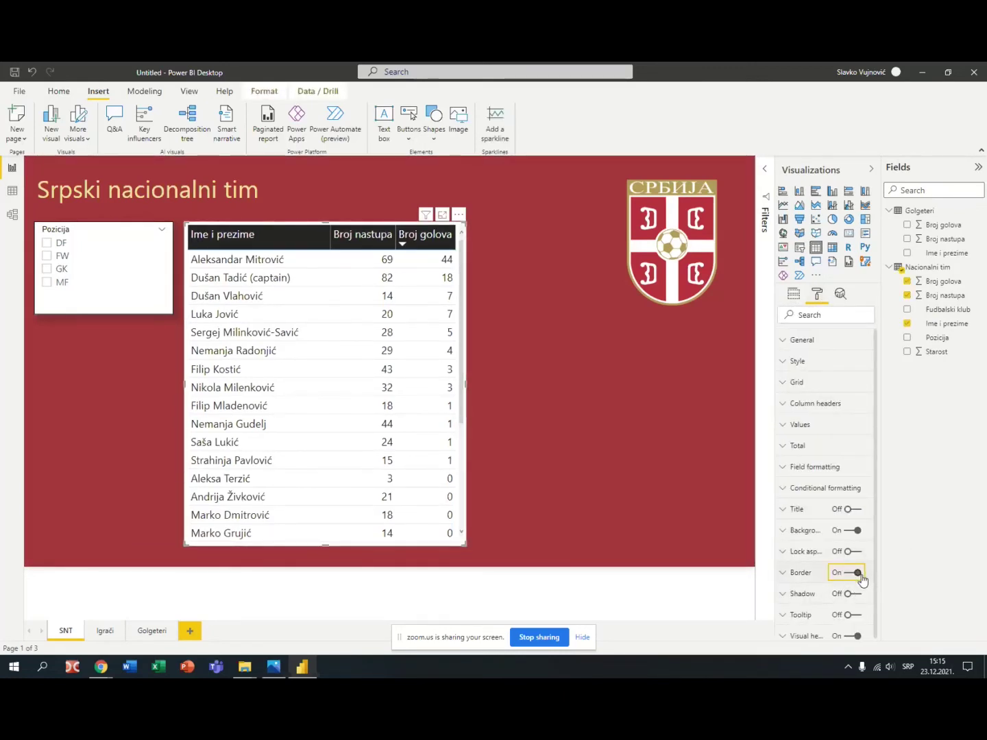
{"action": "left_click", "coordinate": [861, 594]}
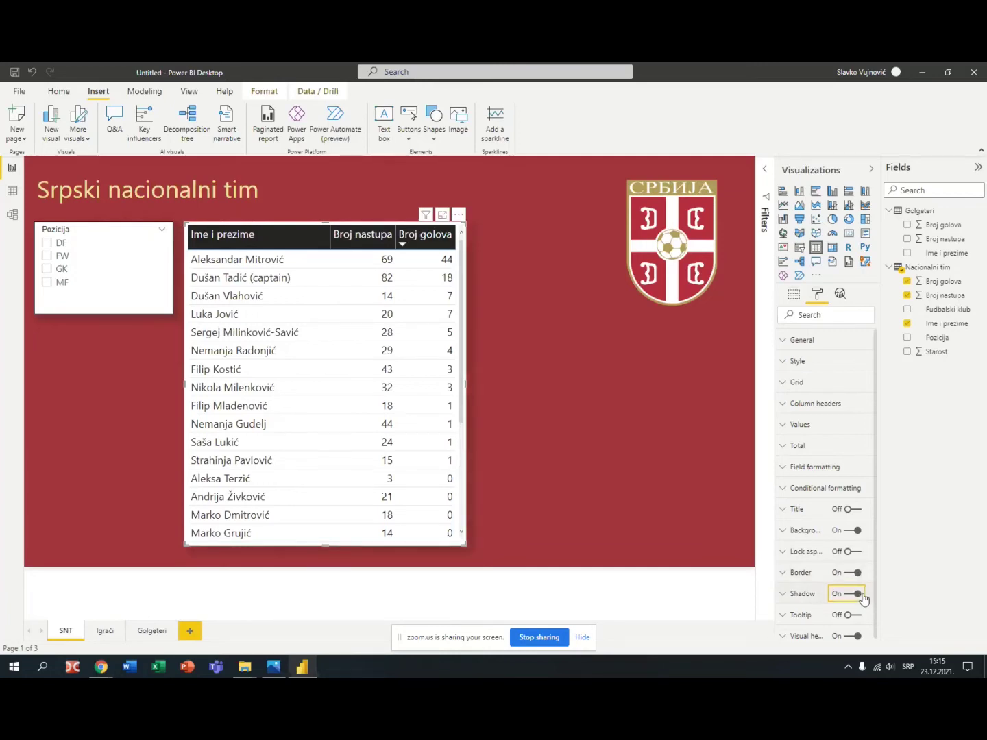
{"action": "left_click", "coordinate": [540, 468]}
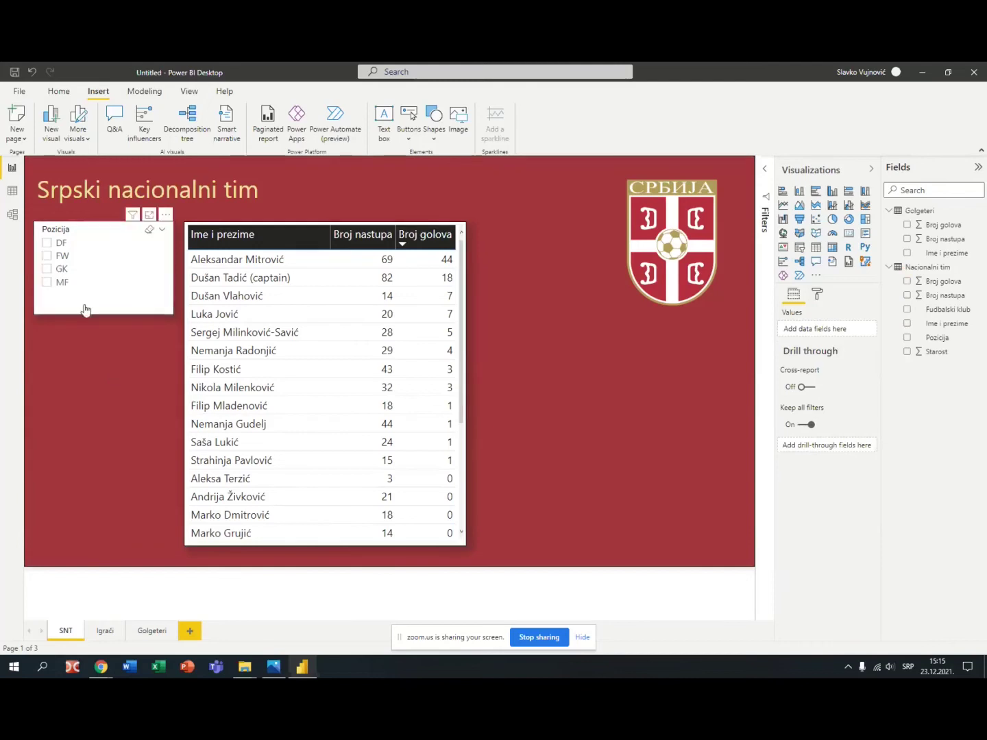
Test the Pozicija slicer by filtering the player table on DF, FW, GK and MF, and clear the selection
{"action": "left_click", "coordinate": [47, 244]}
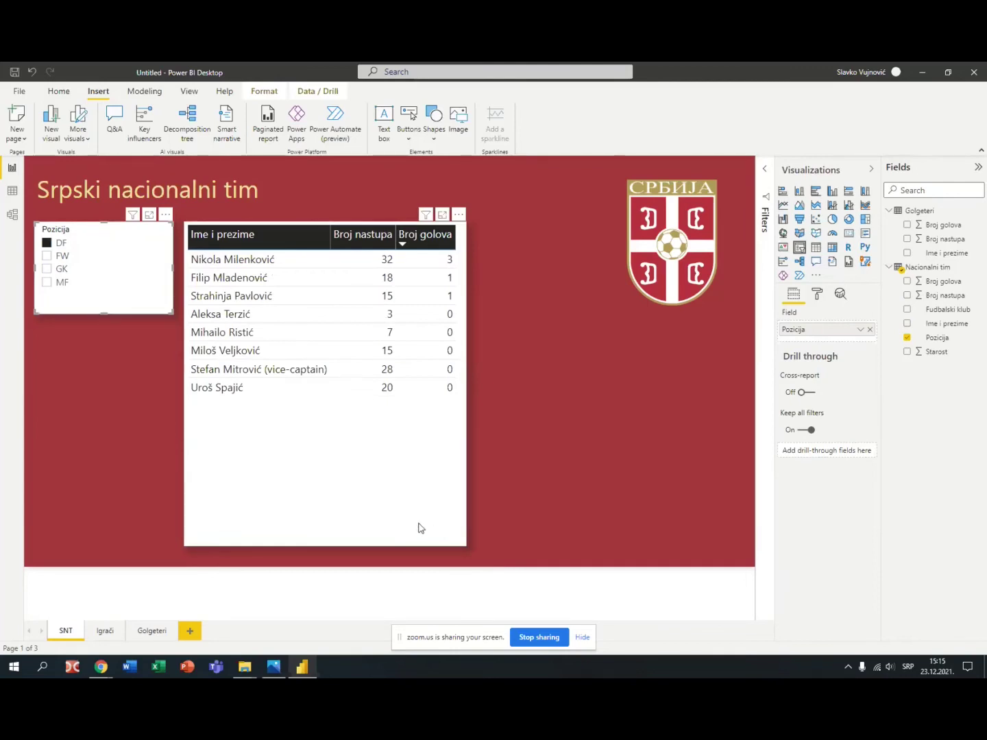
{"action": "left_click", "coordinate": [47, 257]}
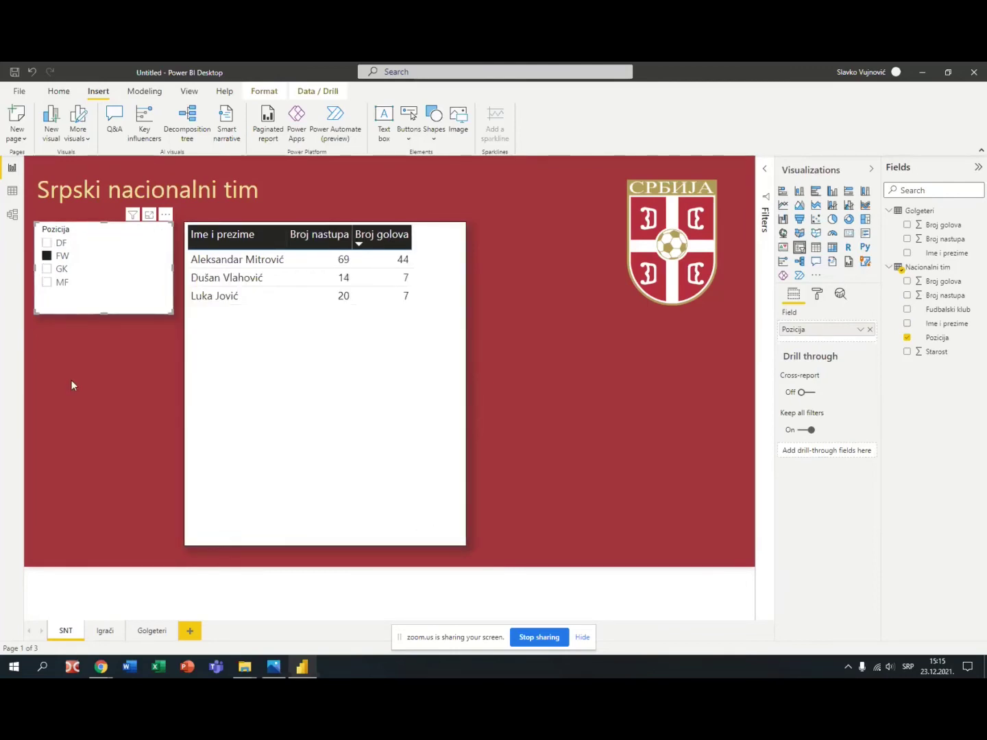
{"action": "left_click", "coordinate": [46, 268]}
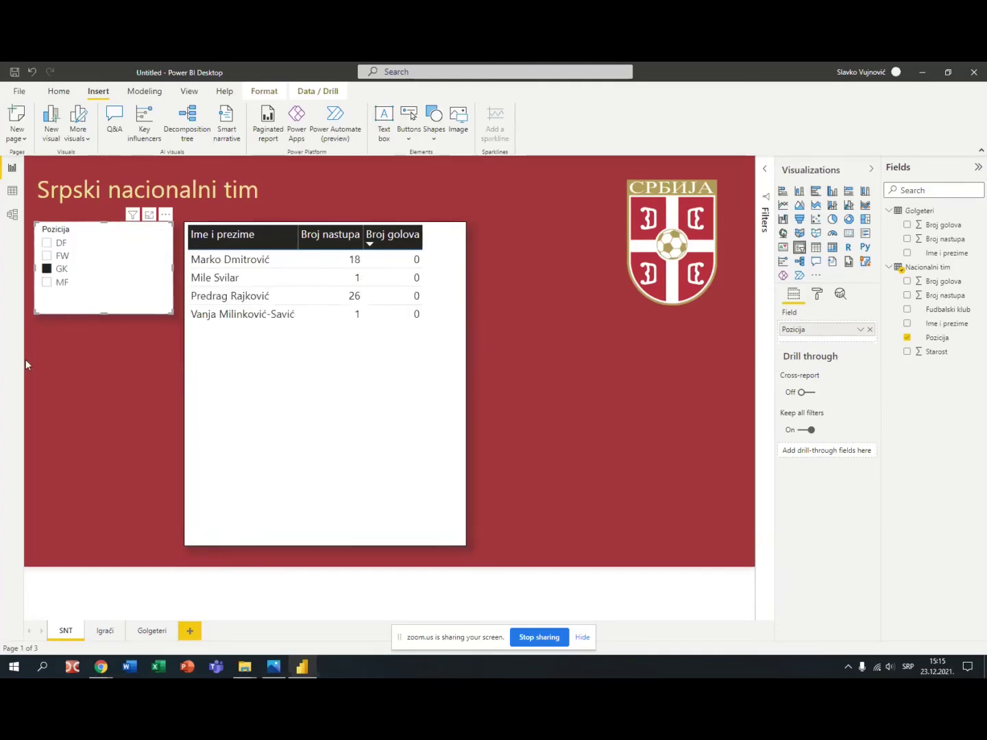
{"action": "left_click", "coordinate": [46, 282]}
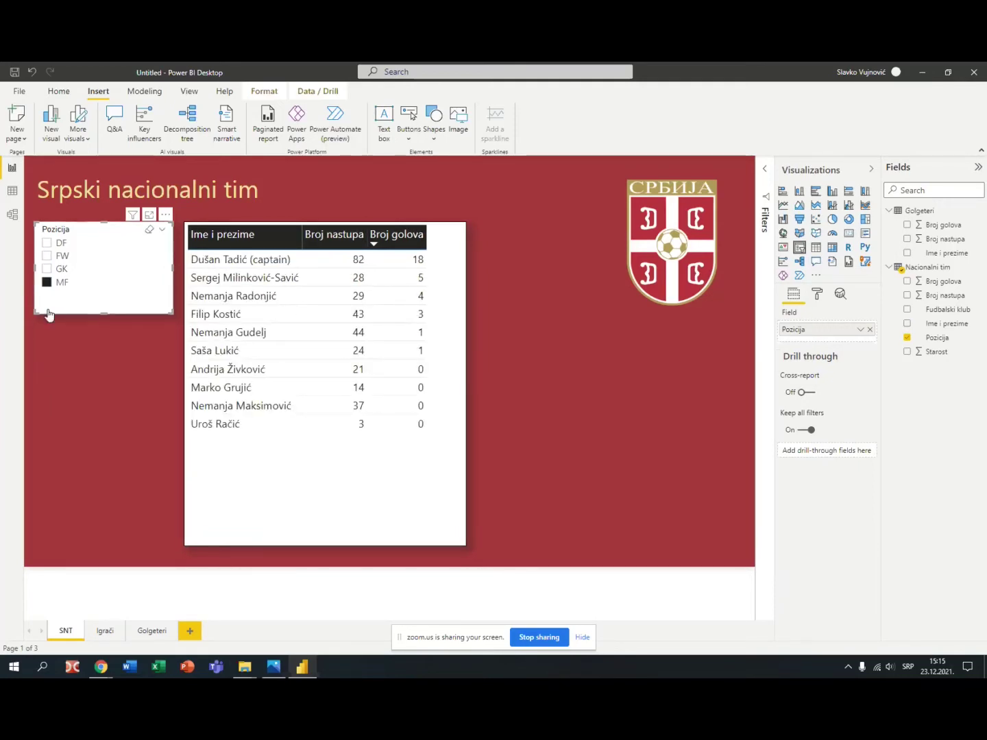
{"action": "left_click", "coordinate": [46, 268]}
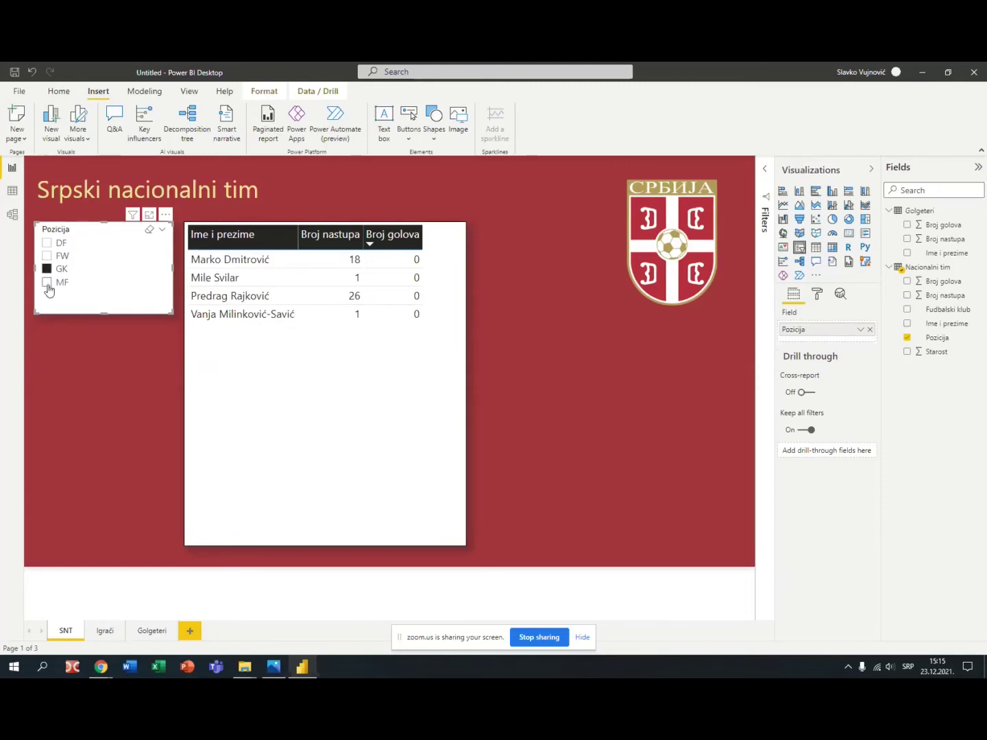
{"action": "left_click", "coordinate": [47, 243]}
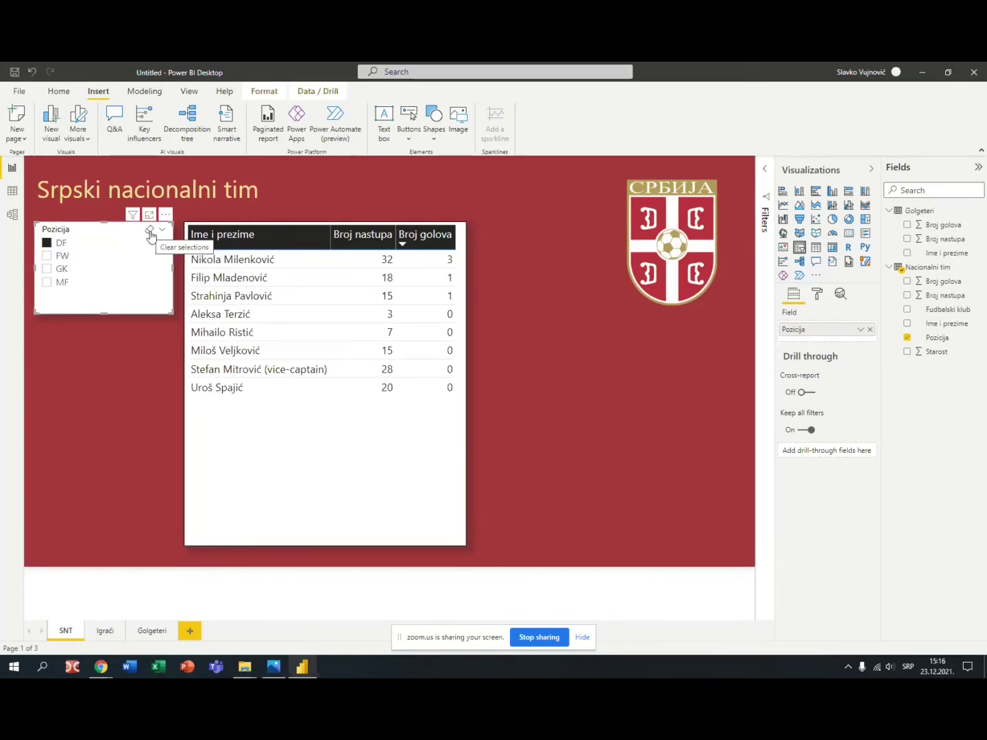
{"action": "left_click", "coordinate": [151, 231]}
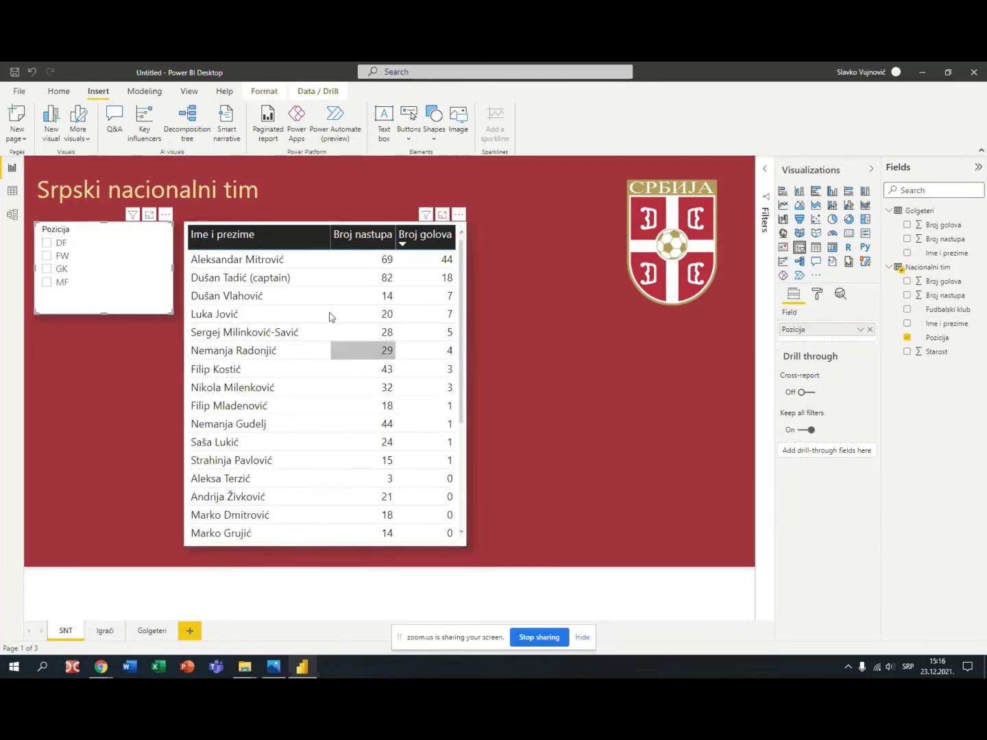
Duplicate the player table, shrink the copy and place it beside the original, beneath the Serbian crest
{"action": "left_click", "coordinate": [317, 226]}
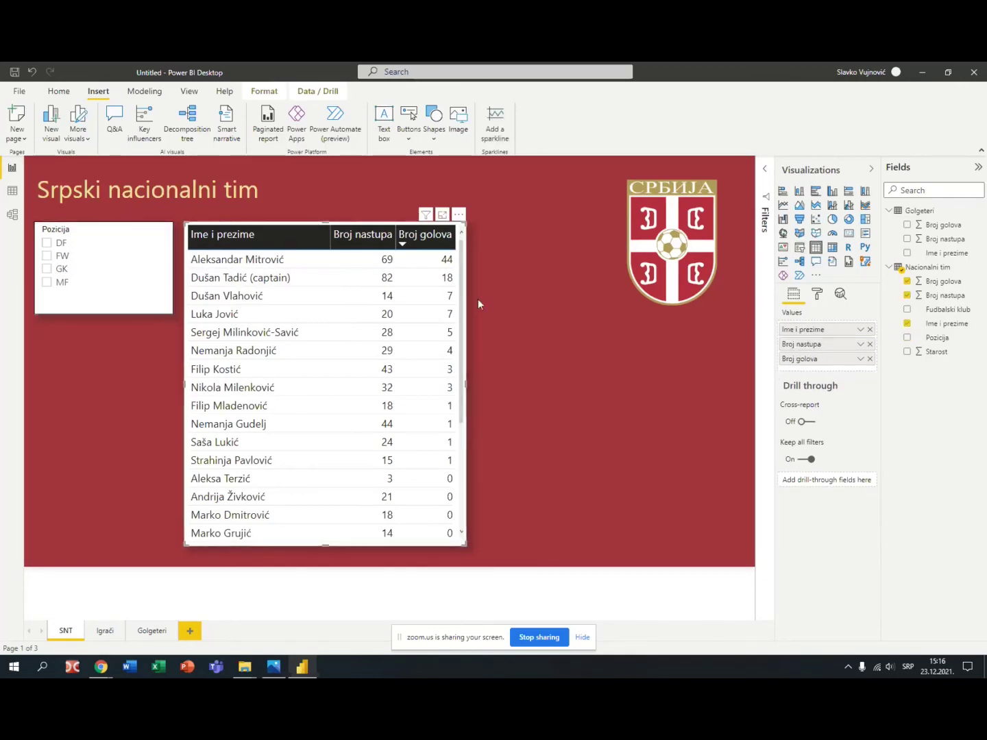
{"action": "key", "text": "ctrl+v"}
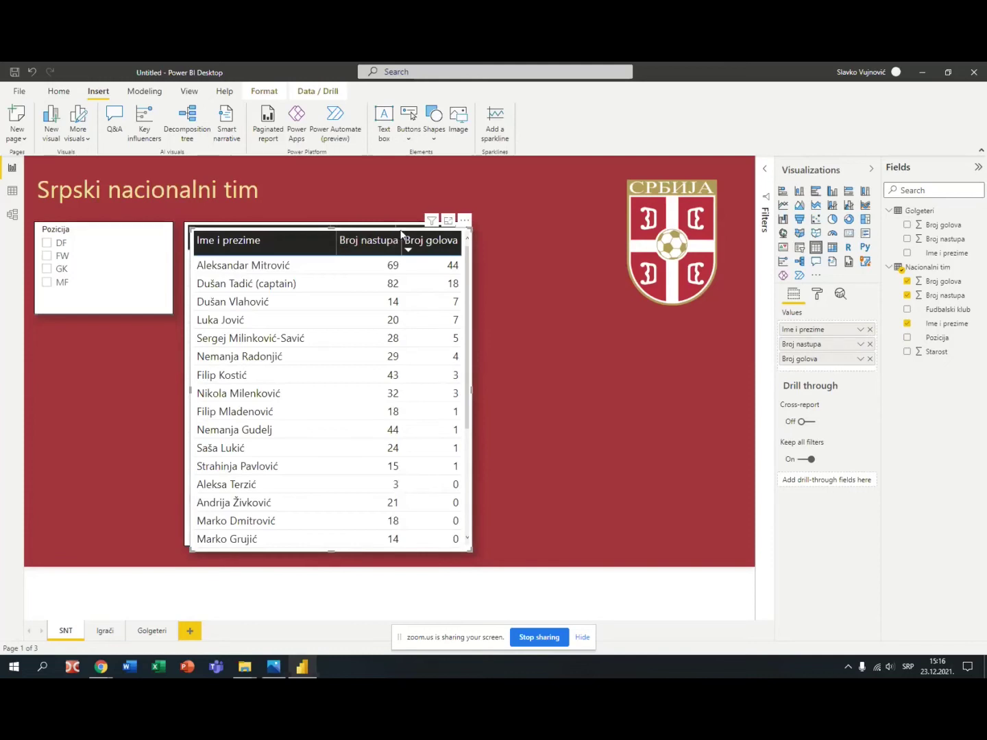
{"action": "left_click_drag", "start_coordinate": [392, 237], "coordinate": [677, 254]}
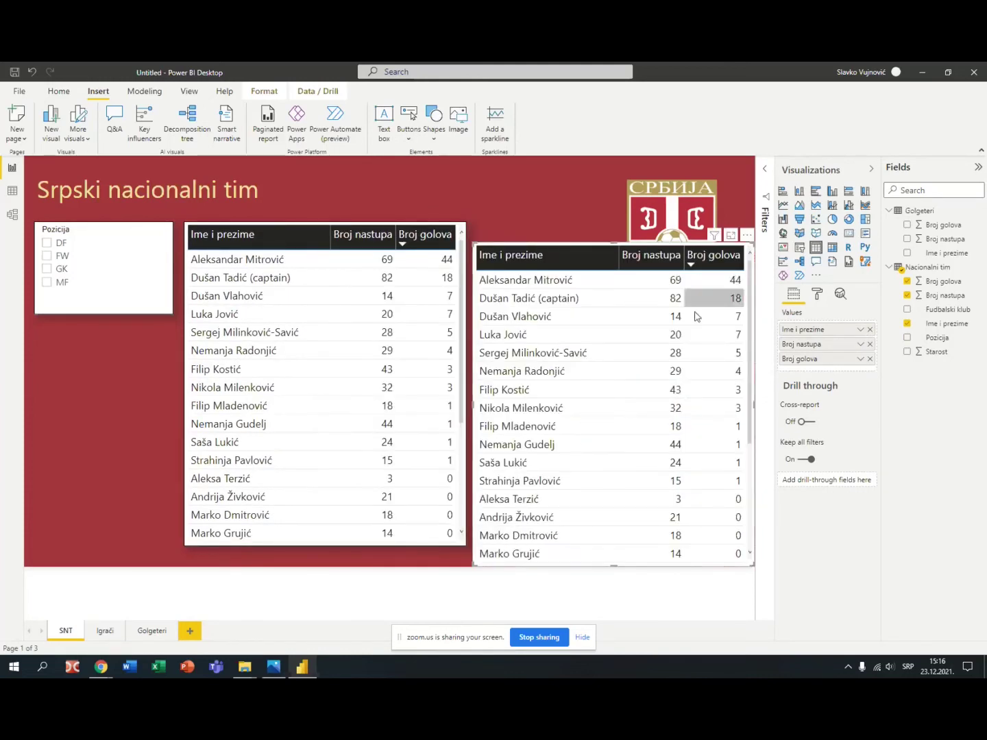
{"action": "left_click_drag", "start_coordinate": [473, 244], "coordinate": [565, 368]}
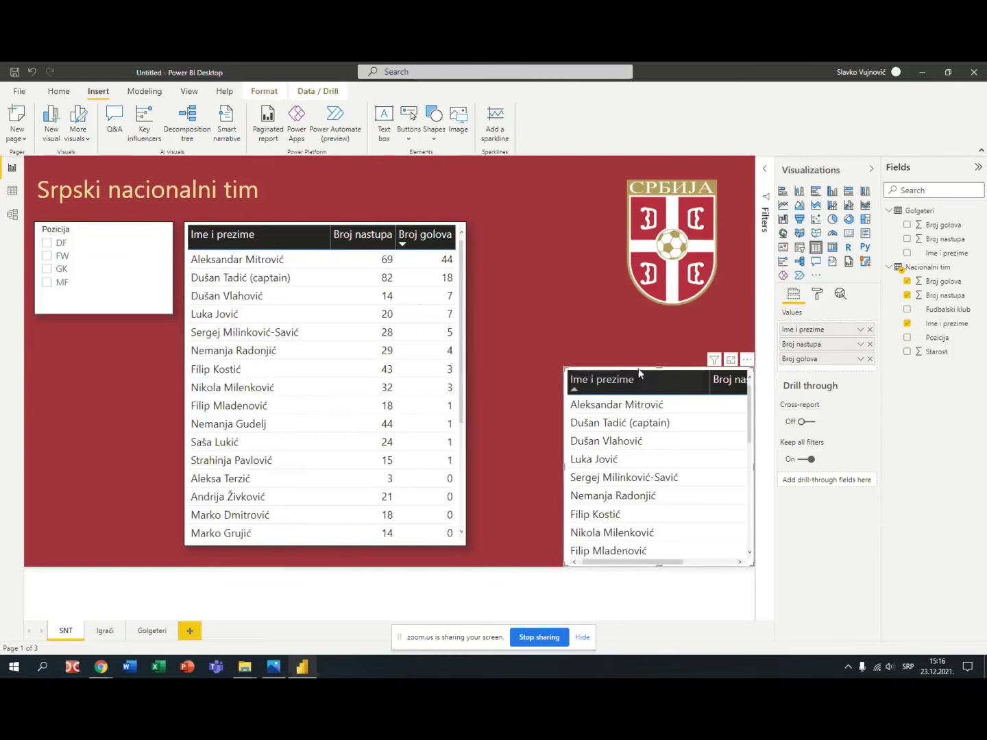
{"action": "left_click_drag", "start_coordinate": [639, 373], "coordinate": [561, 334]}
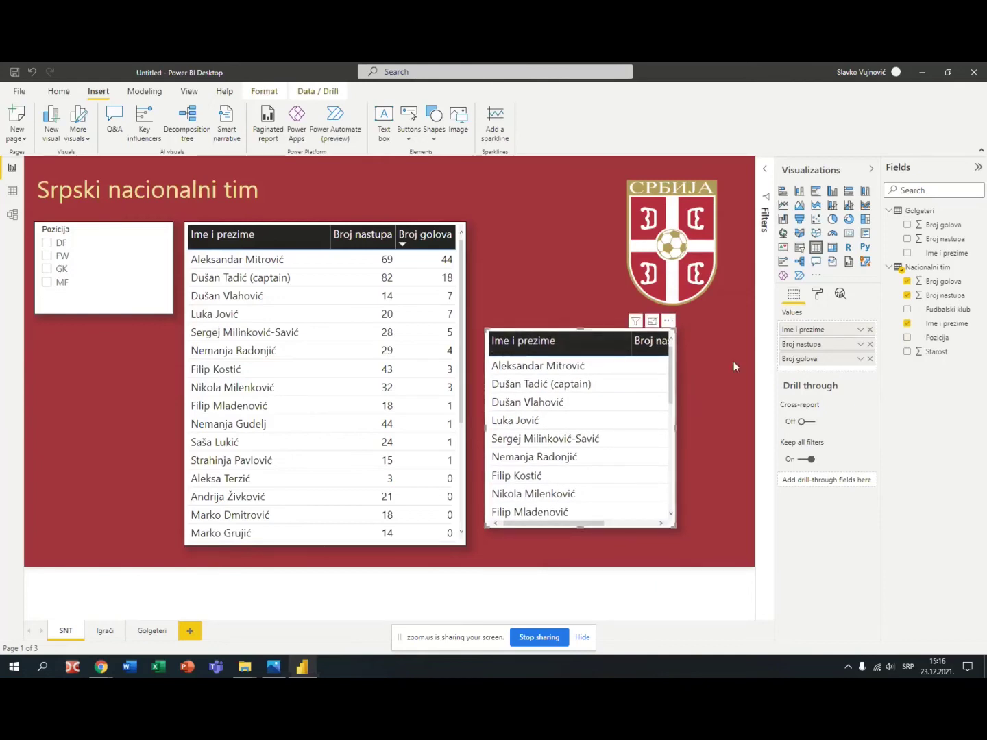
Convert the copied table to a clustered column chart and remove Broj nastupa from its values
{"action": "left_click", "coordinate": [833, 196]}
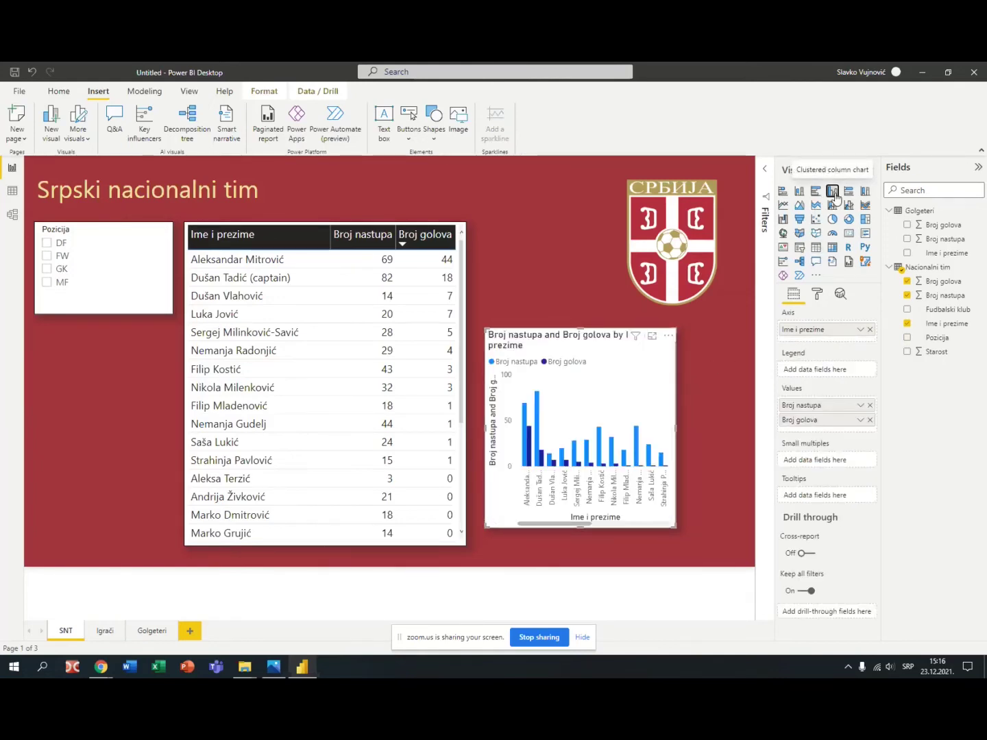
{"action": "left_click", "coordinate": [869, 405]}
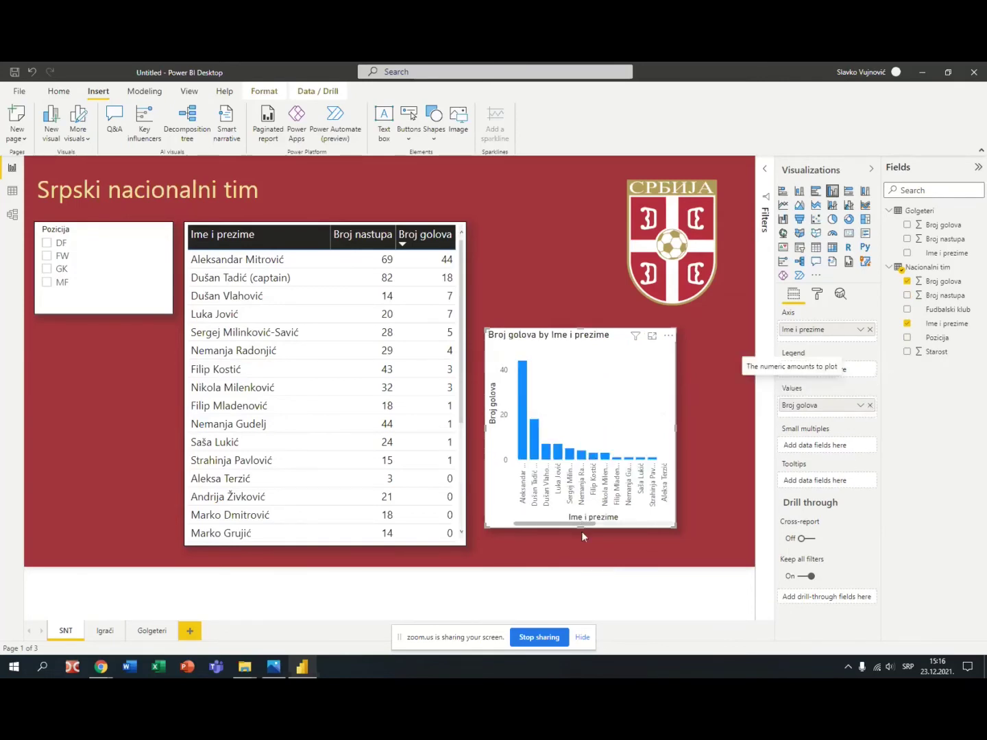
Enlarge the column chart downward and sideways so it fills the space between the player table and the page edge
{"action": "left_click_drag", "start_coordinate": [581, 531], "coordinate": [581, 545]}
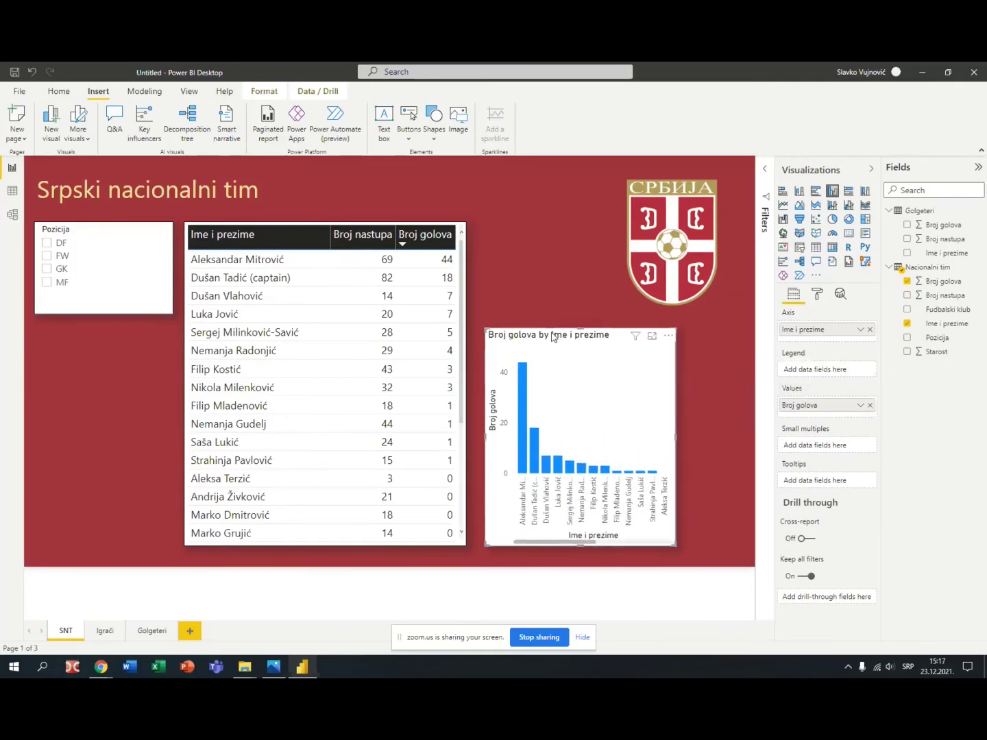
{"action": "left_click_drag", "start_coordinate": [551, 335], "coordinate": [546, 336]}
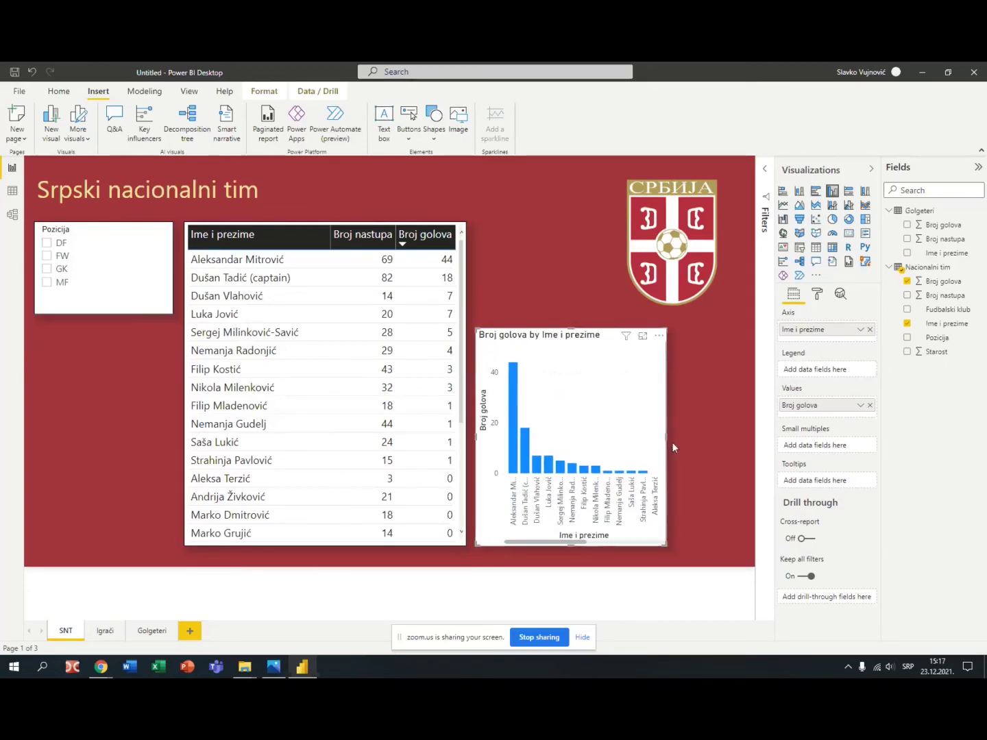
{"action": "left_click_drag", "start_coordinate": [672, 439], "coordinate": [739, 436]}
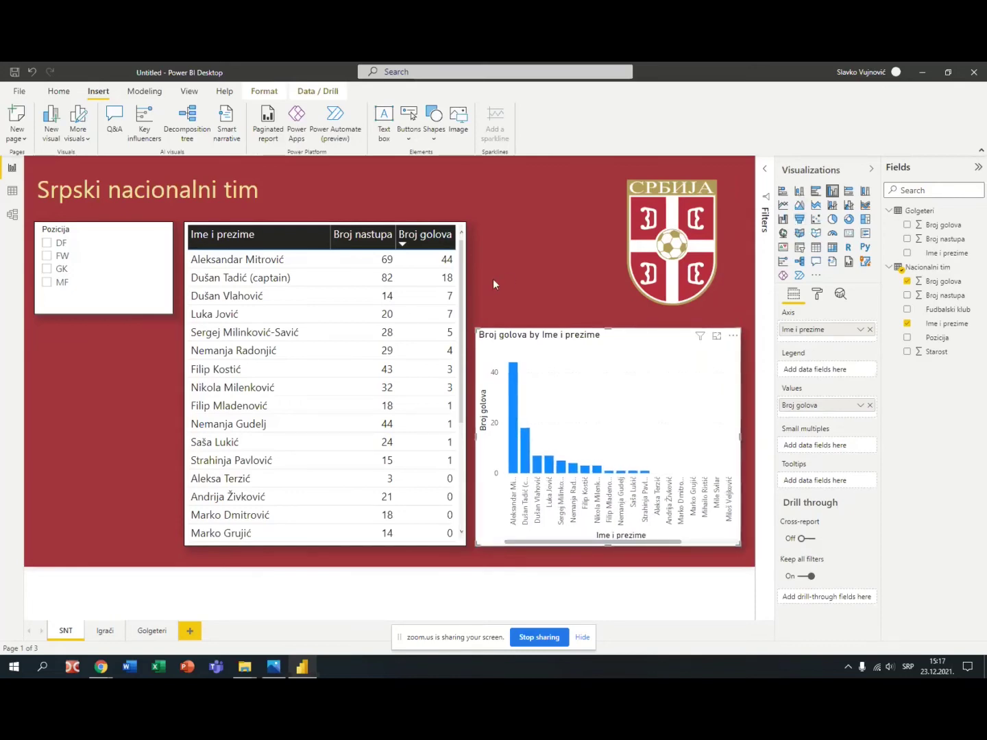
Tighten the page layout by narrowing the Pozicija slicer, moving the player table beside it, and shifting and widening the column chart
{"action": "left_click", "coordinate": [133, 281]}
{"action": "left_click_drag", "start_coordinate": [173, 268], "coordinate": [115, 266]}
{"action": "left_click", "coordinate": [253, 229]}
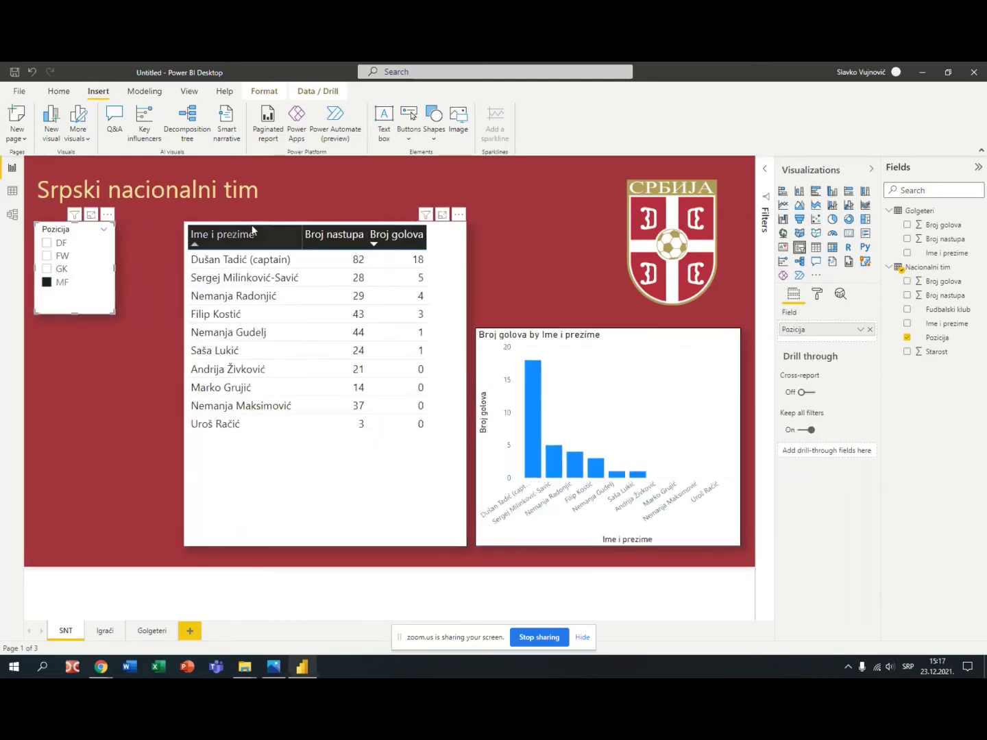
{"action": "left_click_drag", "start_coordinate": [248, 228], "coordinate": [205, 228]}
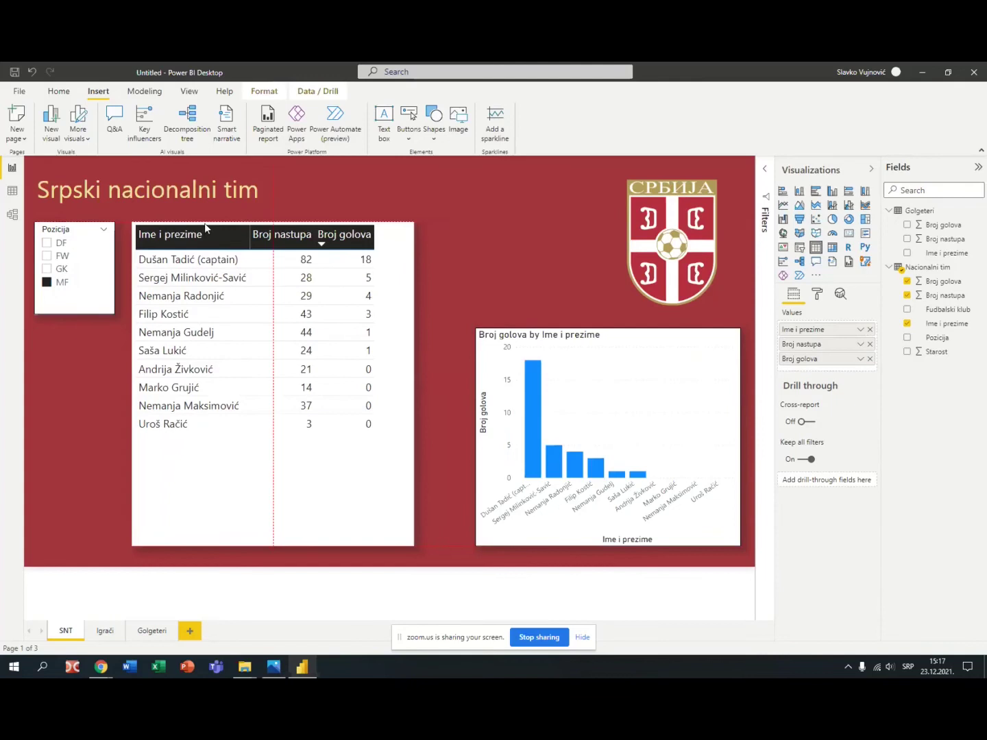
{"action": "left_click_drag", "start_coordinate": [548, 333], "coordinate": [502, 334]}
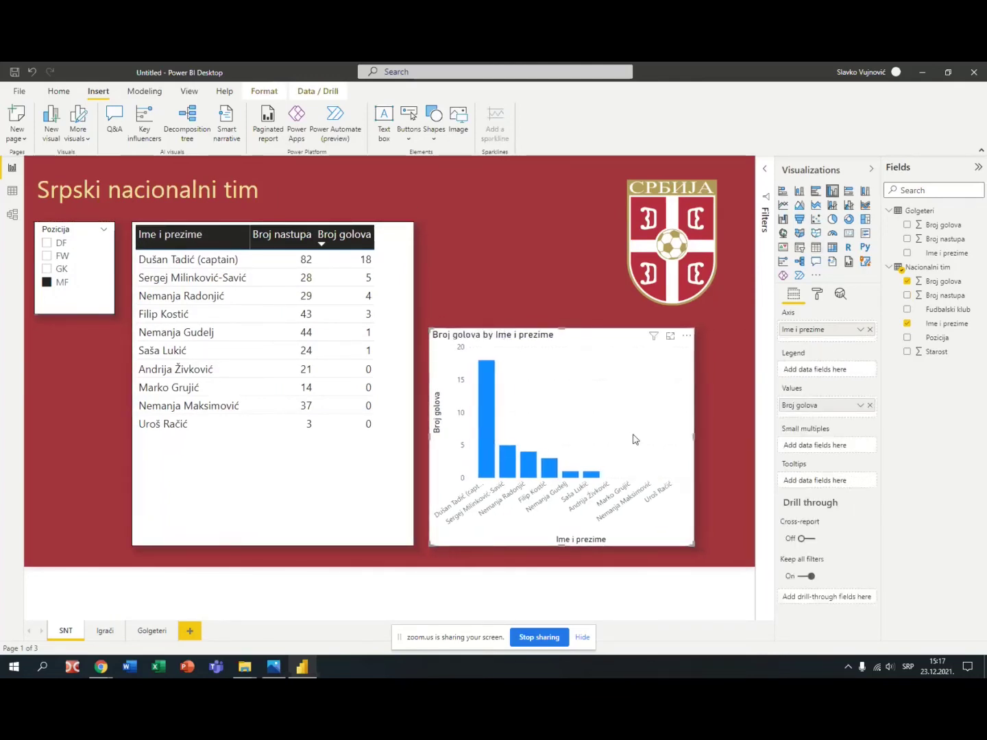
{"action": "left_click_drag", "start_coordinate": [694, 444], "coordinate": [740, 440]}
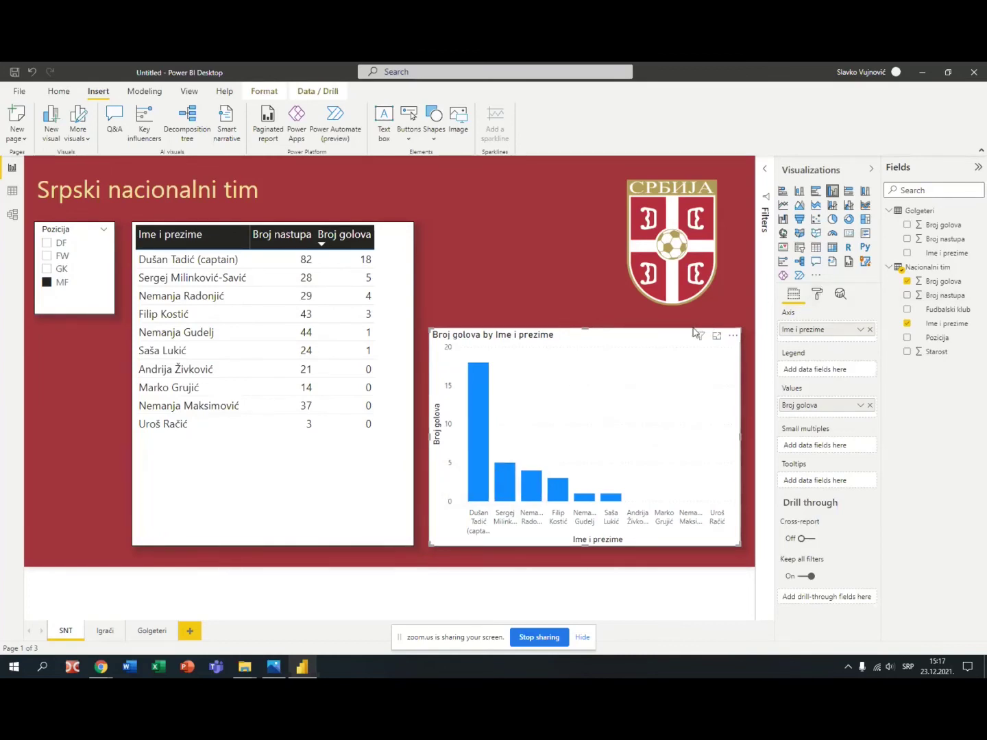
Turn on data labels for the column chart and clear the MF selection in the Pozicija slicer
{"action": "left_click", "coordinate": [818, 295]}
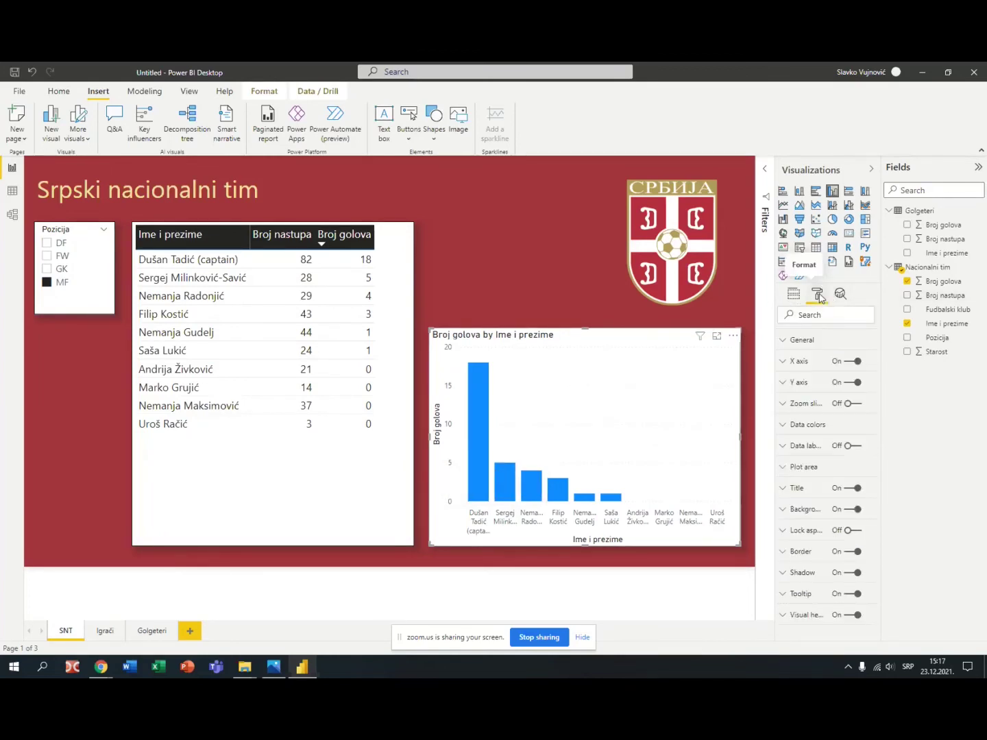
{"action": "left_click", "coordinate": [857, 446]}
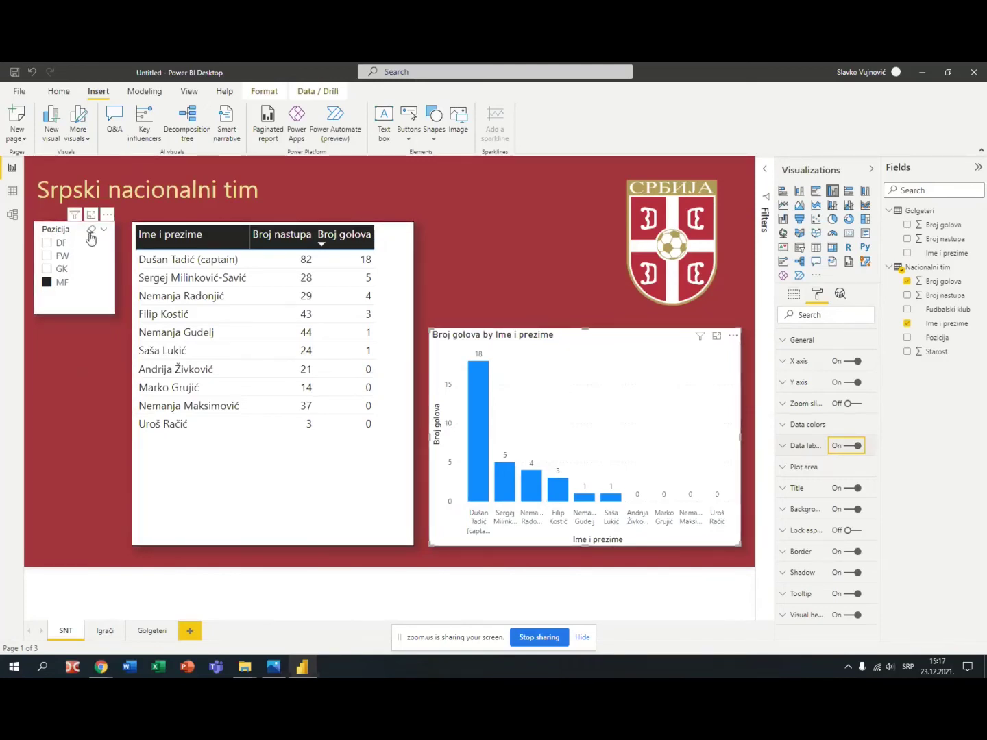
{"action": "left_click", "coordinate": [89, 235]}
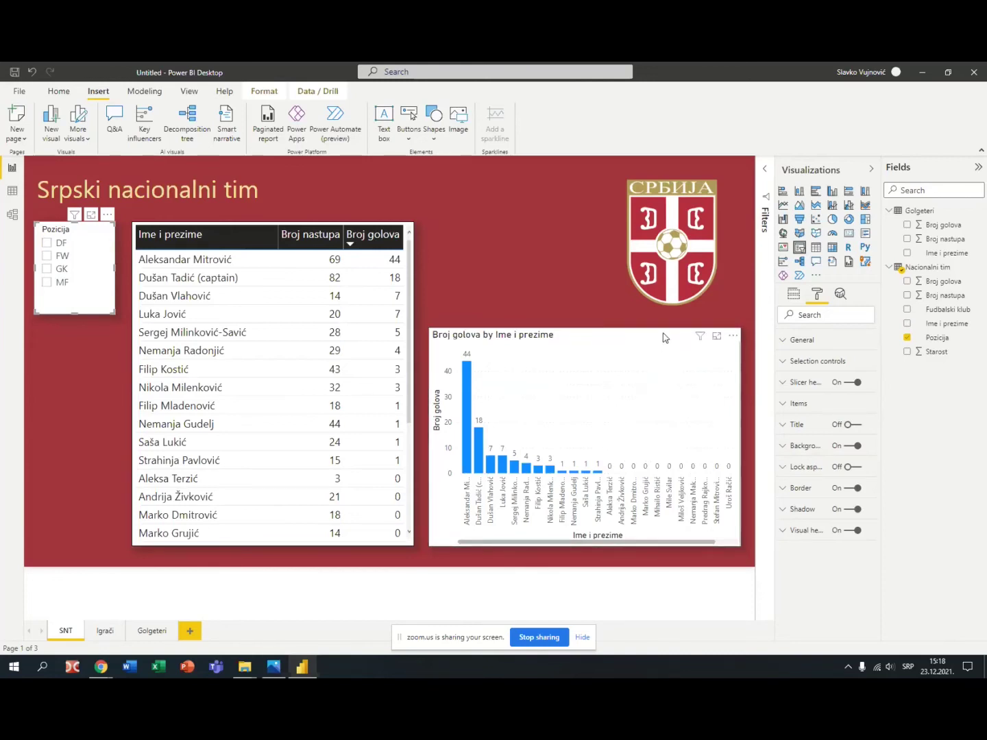
Add Broj golova as another visual-level filter on the column chart and set its filter type to Top N
{"action": "left_click", "coordinate": [737, 407]}
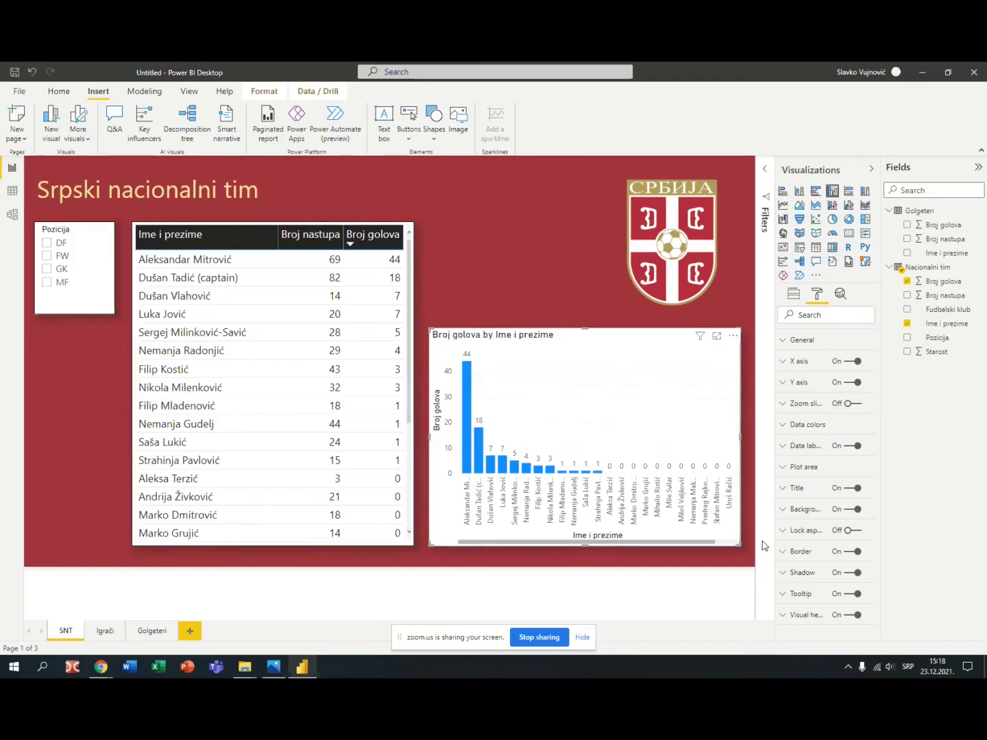
{"action": "left_click", "coordinate": [766, 172]}
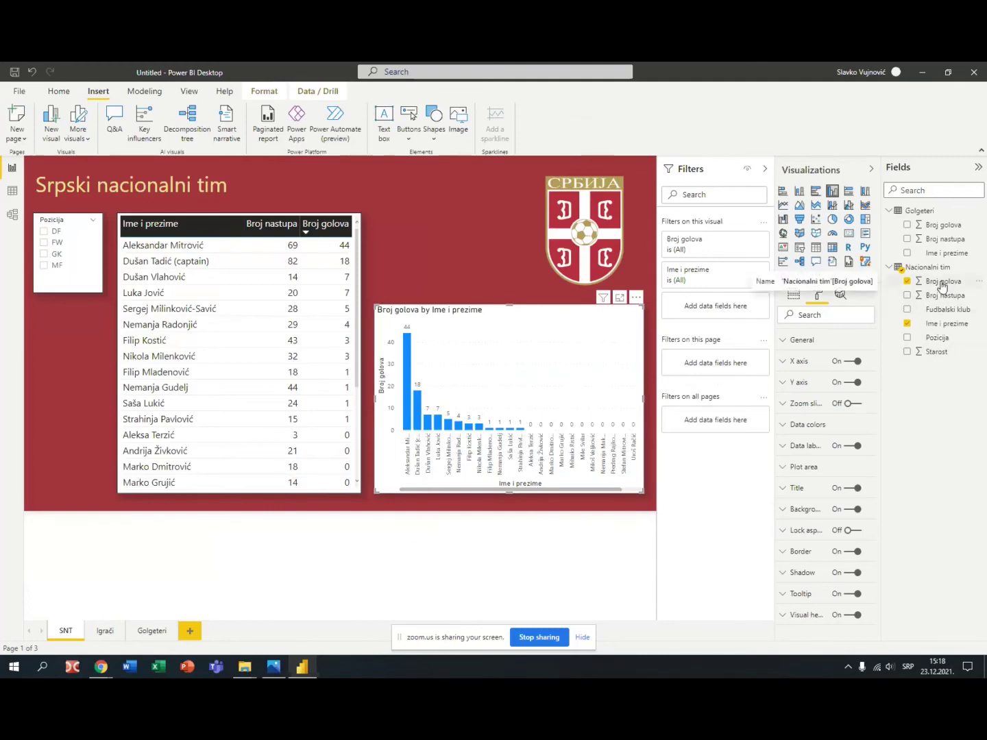
{"action": "left_click_drag", "start_coordinate": [941, 286], "coordinate": [749, 309]}
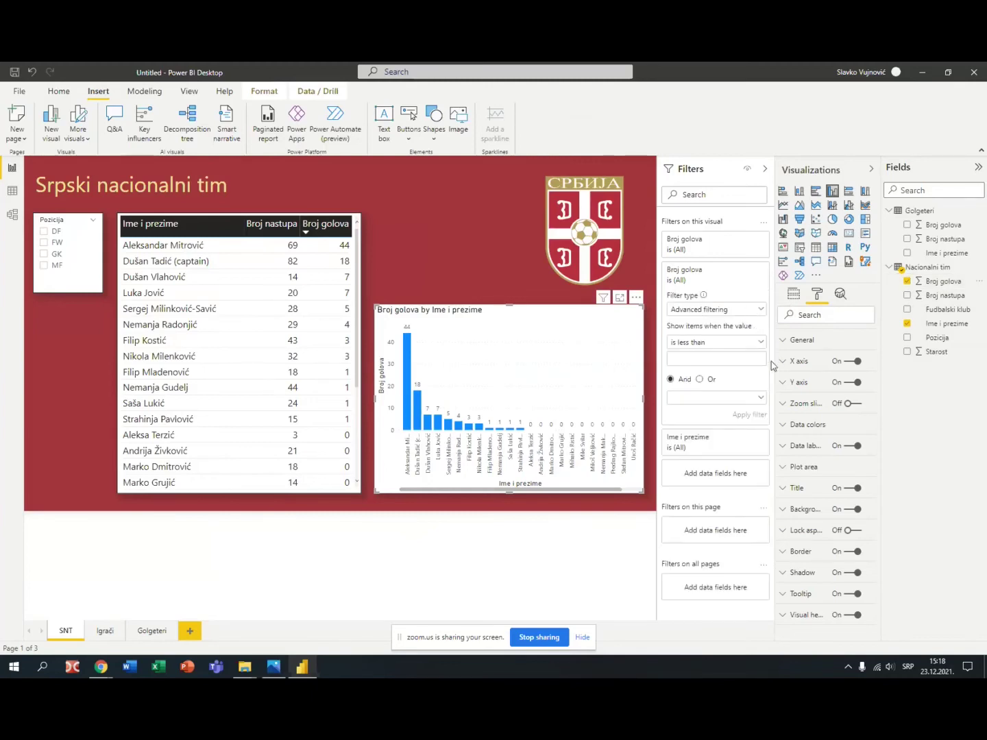
{"action": "left_click", "coordinate": [759, 310]}
{"action": "left_click", "coordinate": [740, 354]}
Configure the Top N filter to show the top 5 items by Broj golova and apply it
{"action": "left_click", "coordinate": [732, 341]}
{"action": "type", "text": "5"}
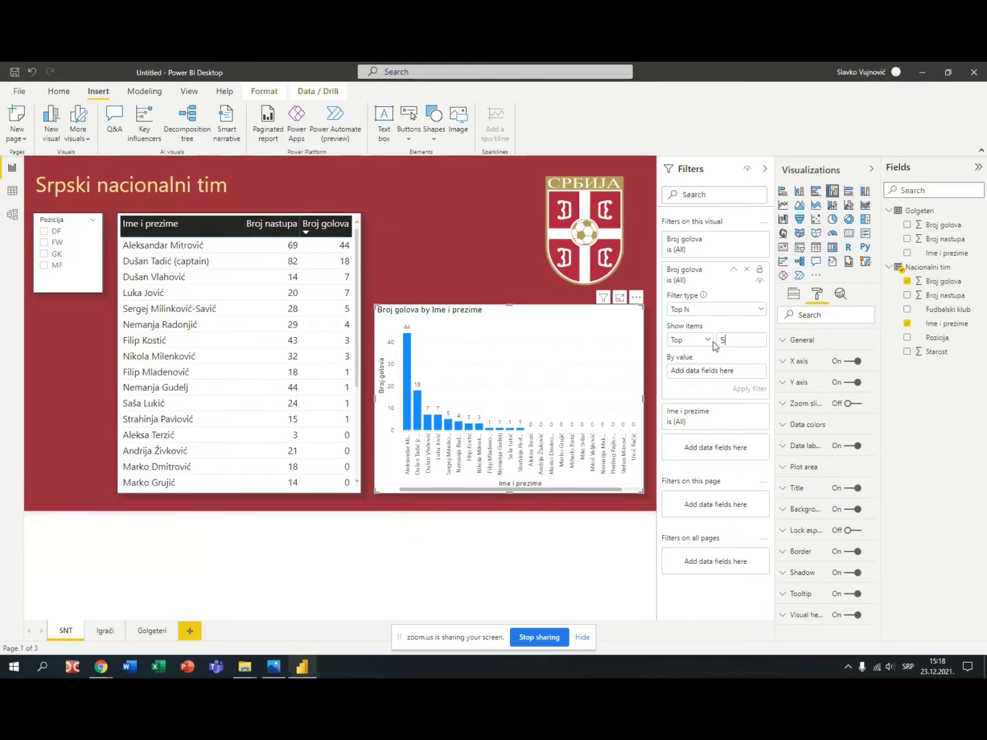
{"action": "left_click", "coordinate": [709, 341]}
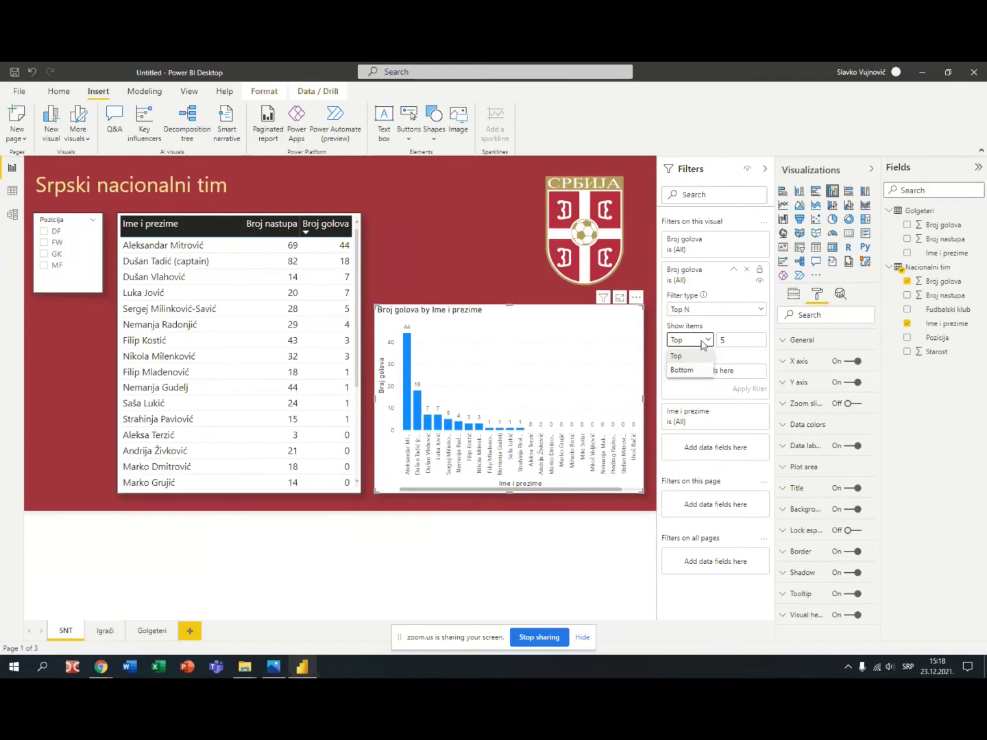
{"action": "left_click", "coordinate": [724, 328]}
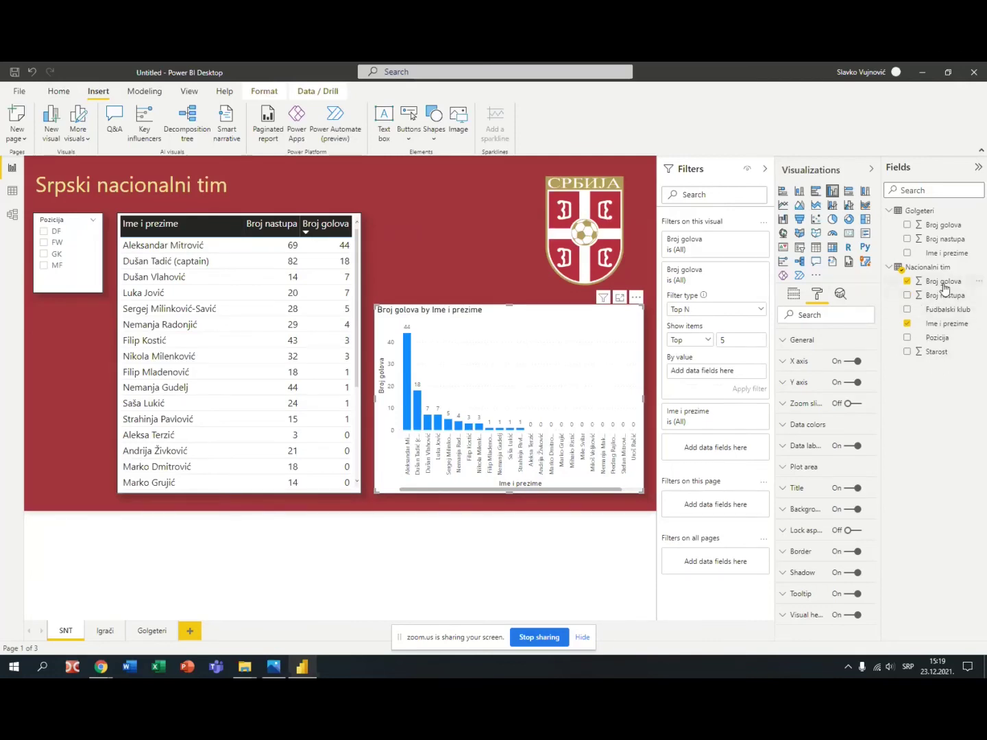
{"action": "left_click_drag", "start_coordinate": [896, 290], "coordinate": [757, 367]}
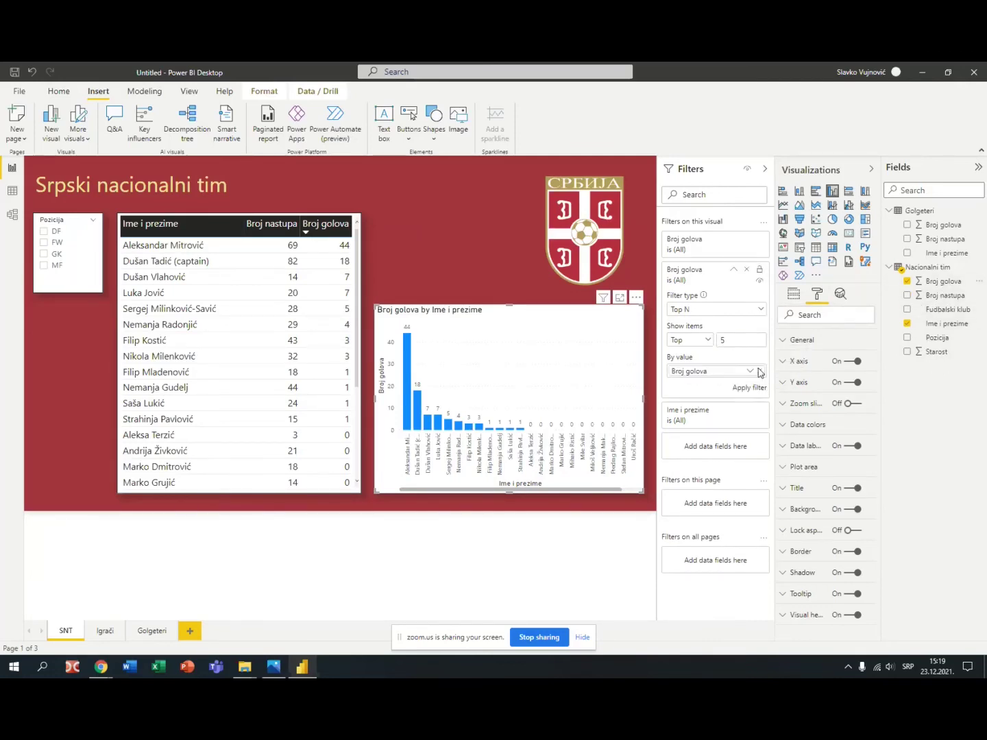
{"action": "left_click", "coordinate": [746, 390]}
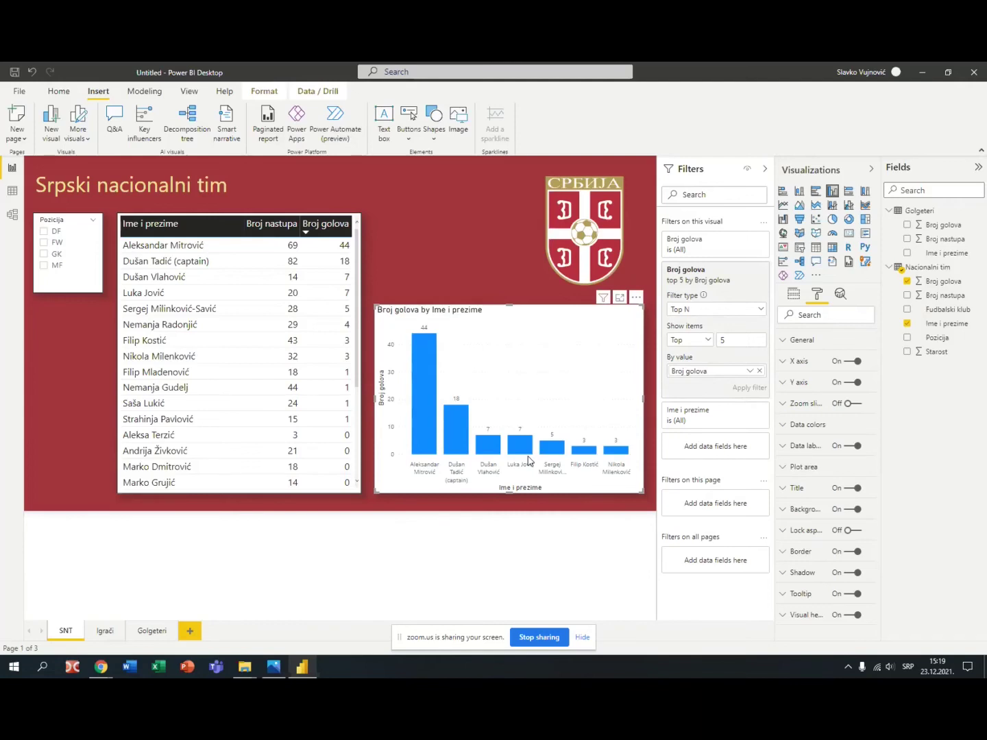
Test cross-filtering by selecting the tallest bar in the column chart, and clear the selection
{"action": "left_click", "coordinate": [453, 241]}
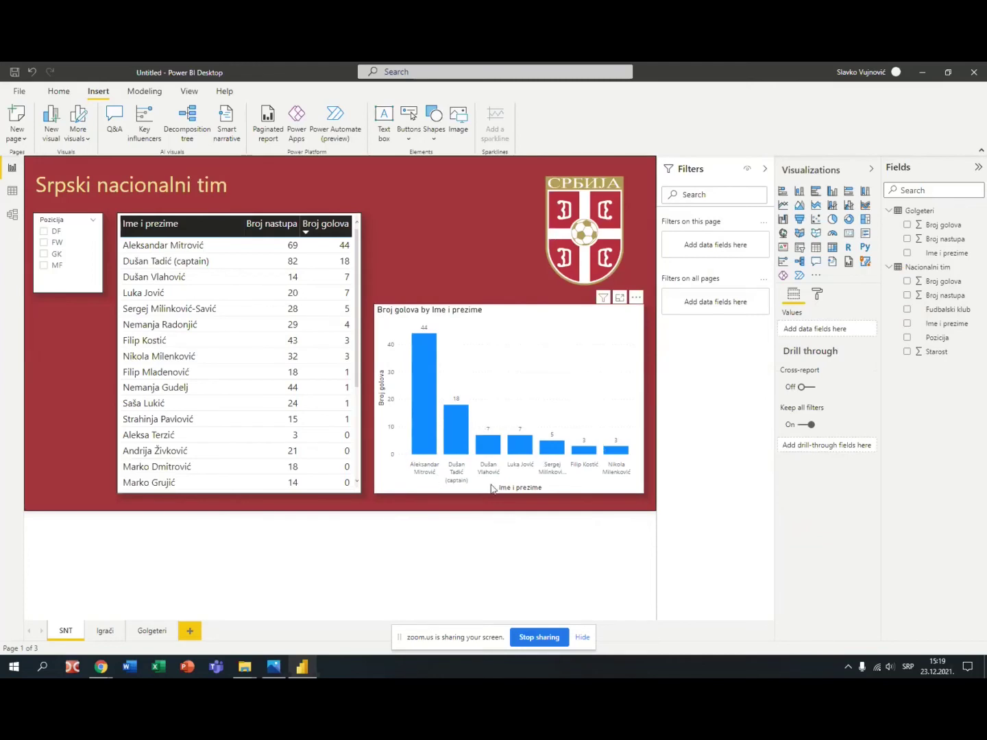
{"action": "mouse_move", "coordinate": [439, 456]}
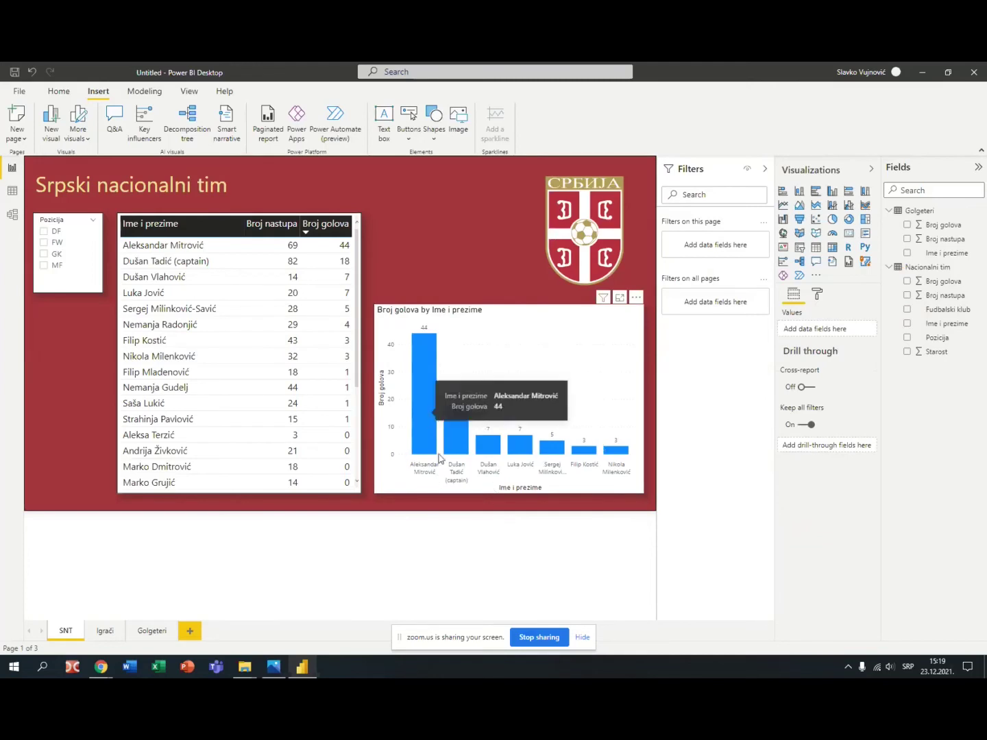
{"action": "left_click", "coordinate": [424, 416]}
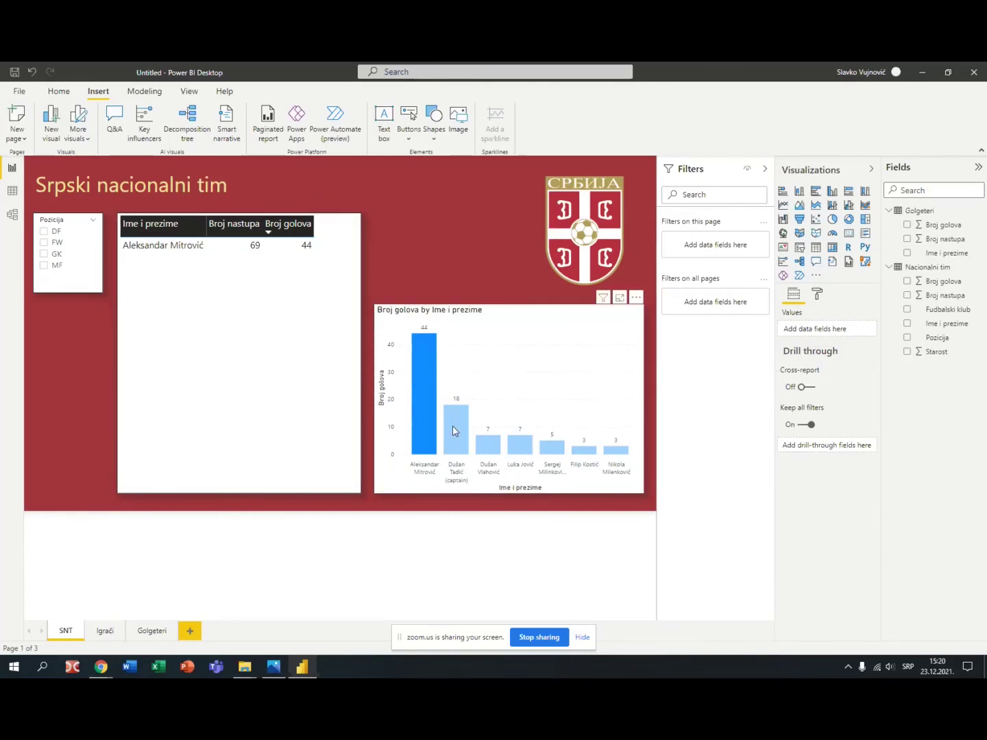
{"action": "mouse_move", "coordinate": [448, 423]}
{"action": "left_click", "coordinate": [548, 425]}
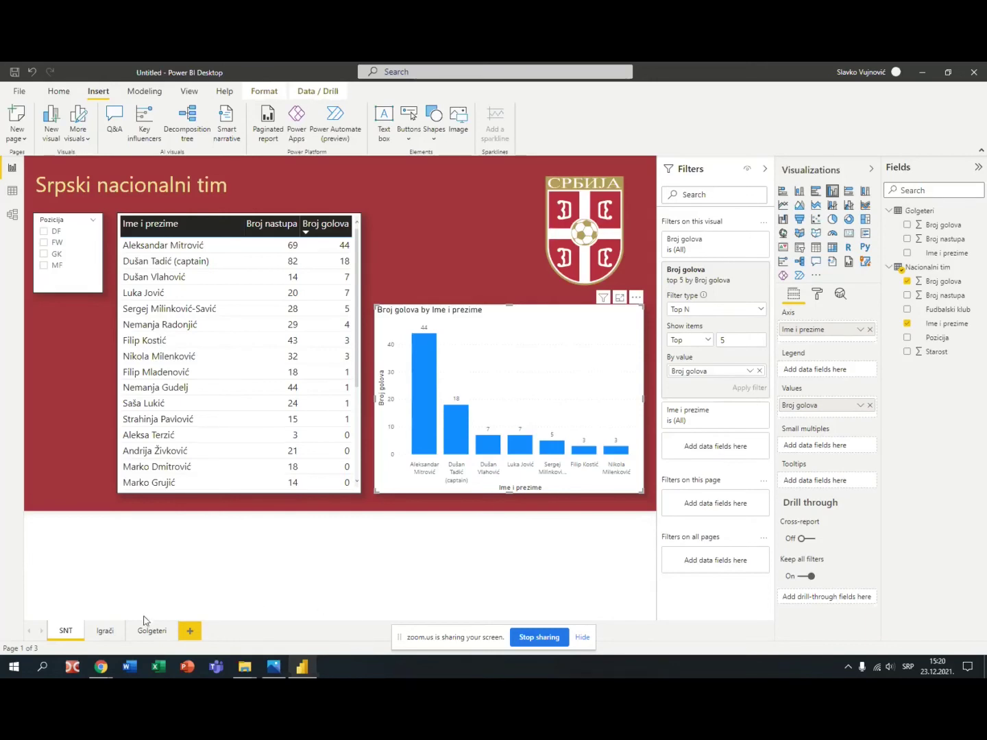
Copy the player table from the SNT page and paste it onto the Igrači page
{"action": "left_click", "coordinate": [105, 631]}
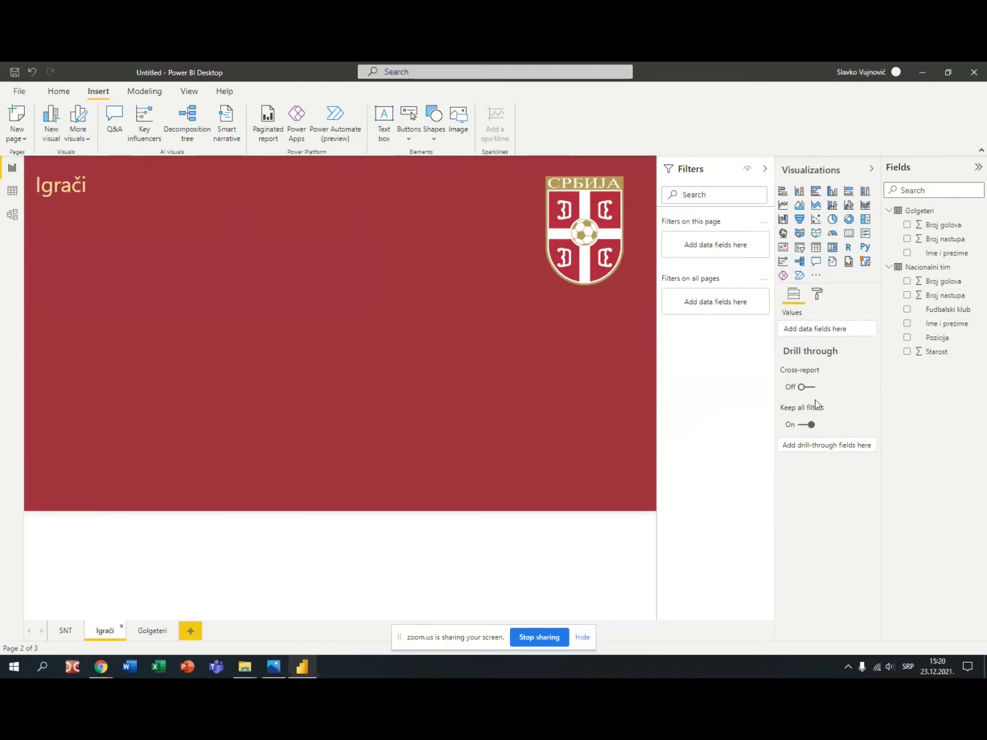
{"action": "left_click", "coordinate": [69, 630]}
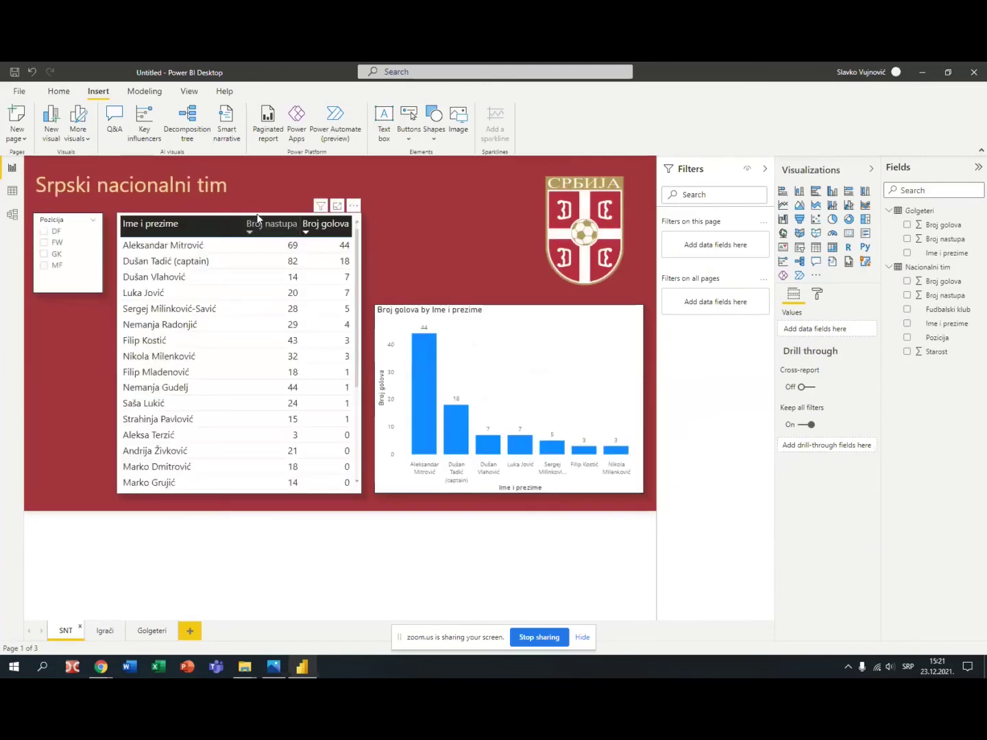
{"action": "left_click", "coordinate": [257, 218]}
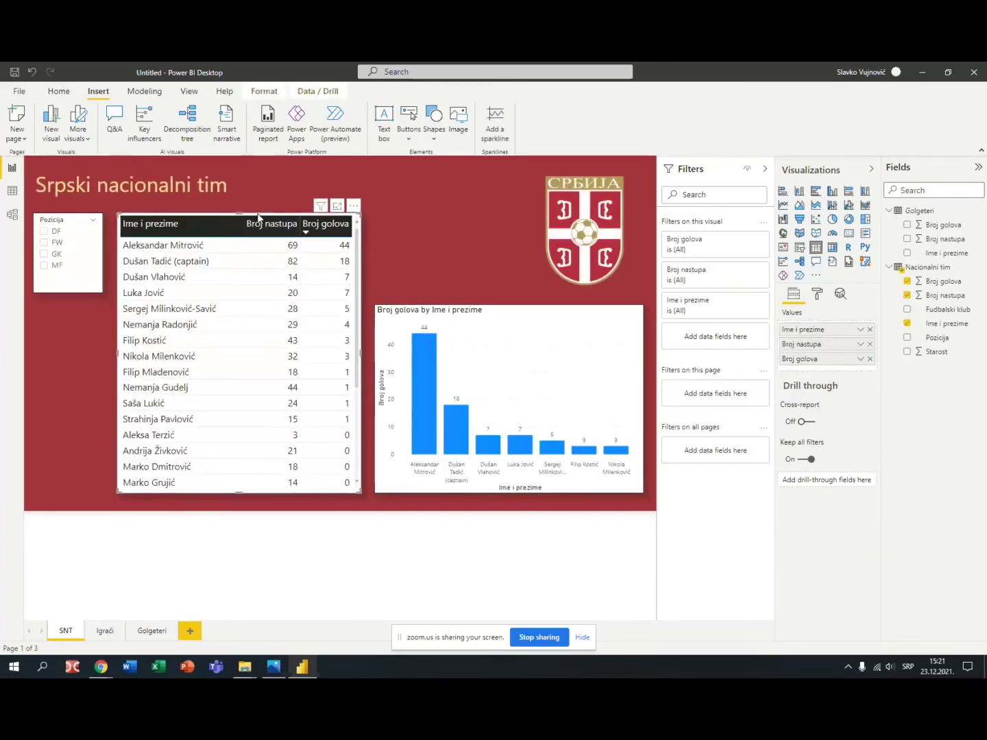
{"action": "left_click", "coordinate": [105, 631]}
{"action": "key", "text": "ctrl+v"}
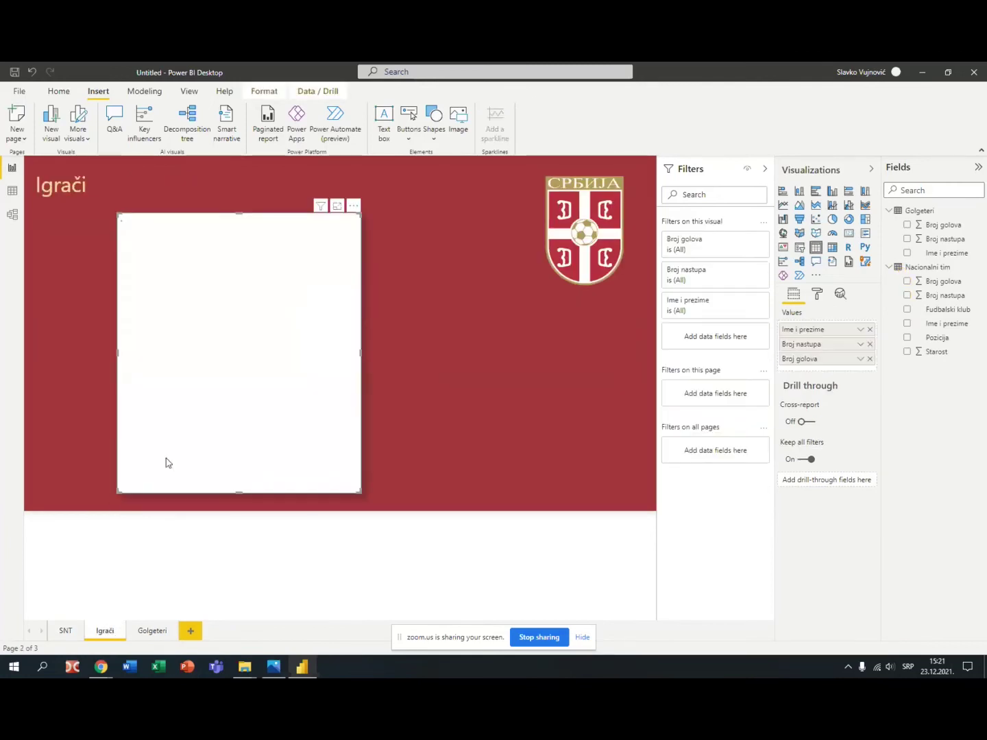
Remove Broj golova and Broj nastupa from the pasted table and narrow it to fit the Ime i prezime column
{"action": "left_click", "coordinate": [869, 358]}
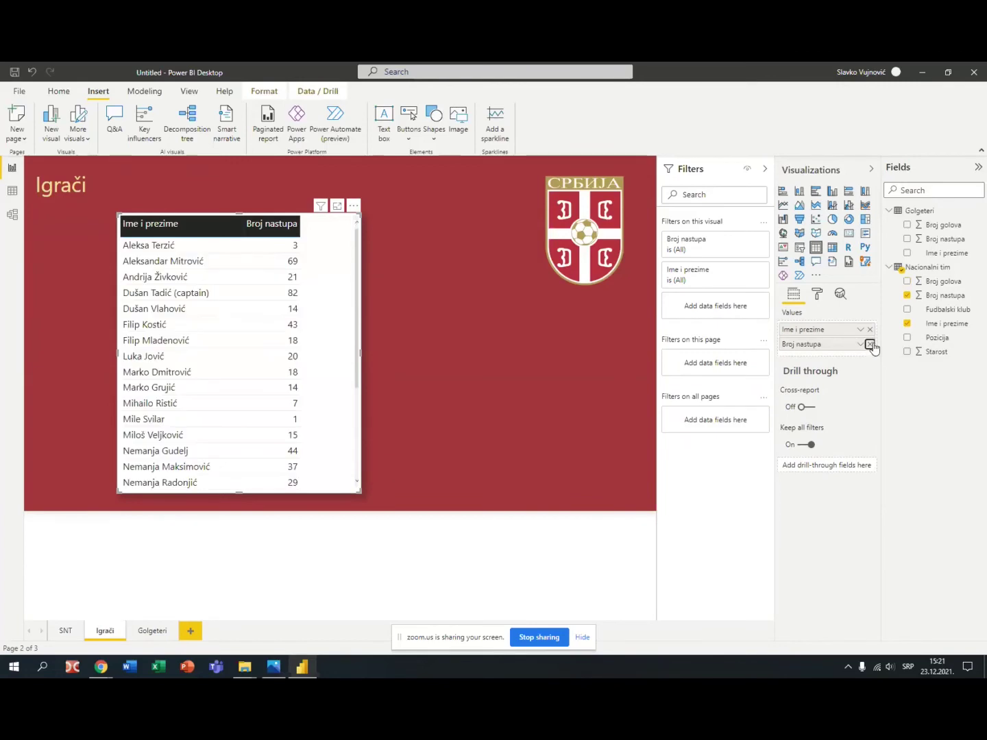
{"action": "left_click", "coordinate": [870, 344]}
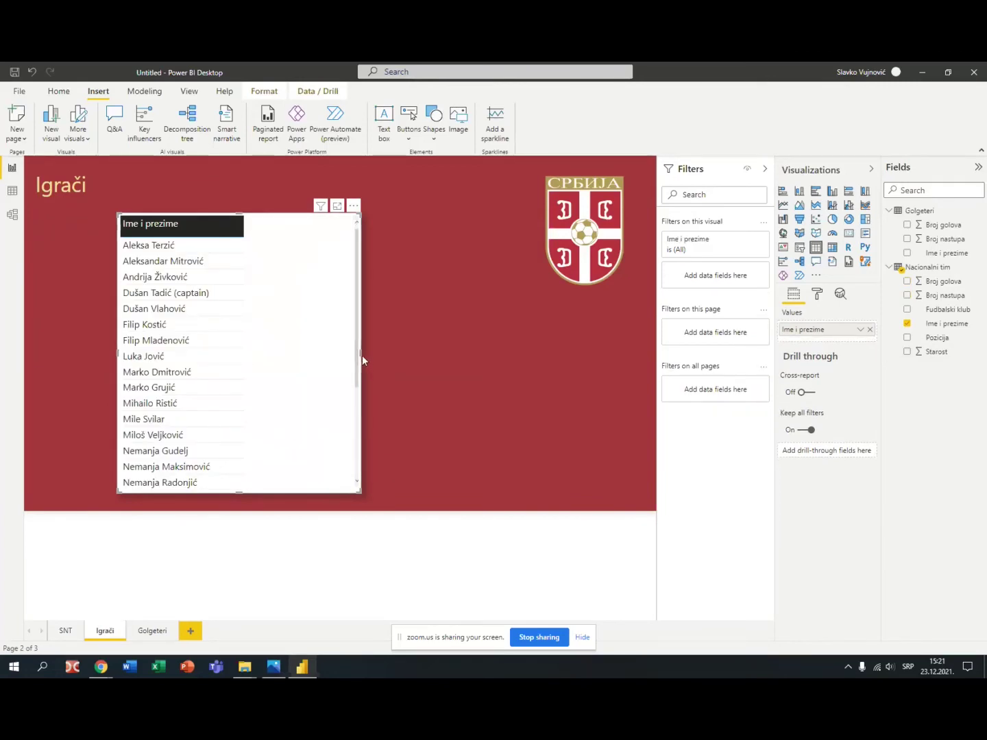
{"action": "left_click_drag", "start_coordinate": [361, 355], "coordinate": [257, 353]}
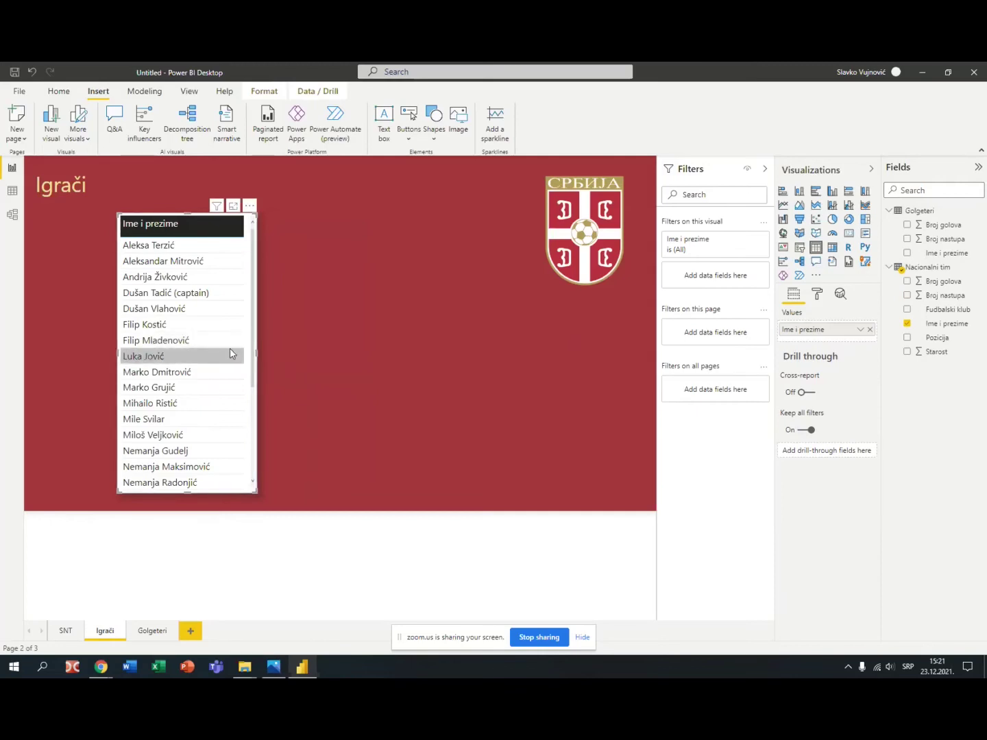
Convert the Ime i prezime table to a slicer and place it beneath the Igrači title
{"action": "left_click", "coordinate": [799, 248]}
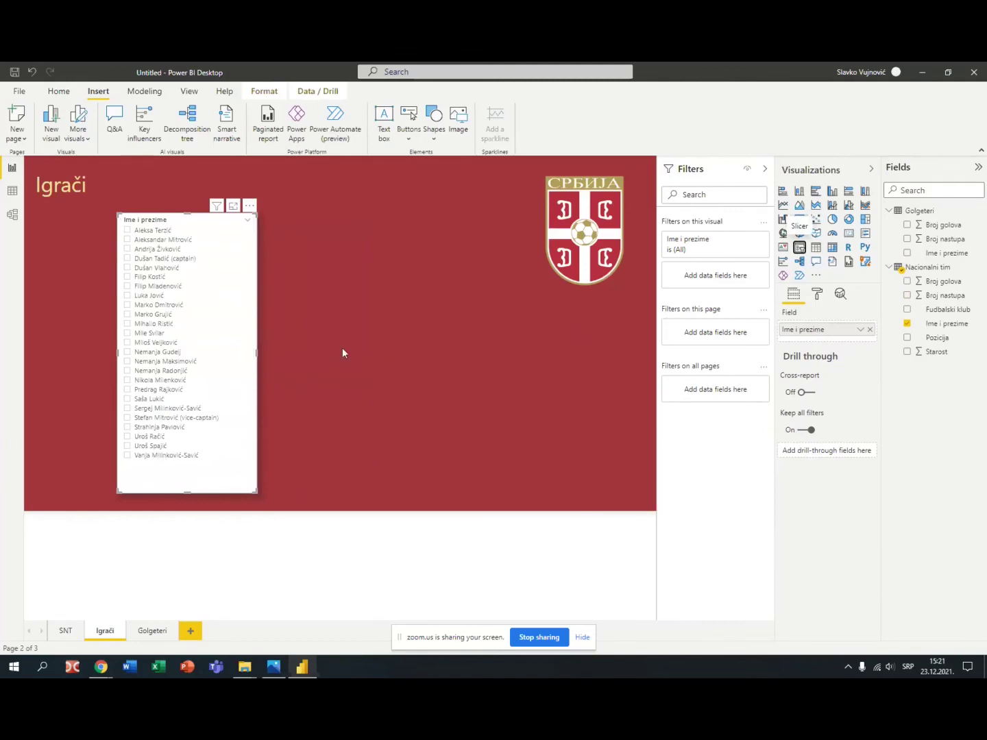
{"action": "left_click", "coordinate": [166, 212]}
{"action": "left_click_drag", "start_coordinate": [191, 217], "coordinate": [108, 216]}
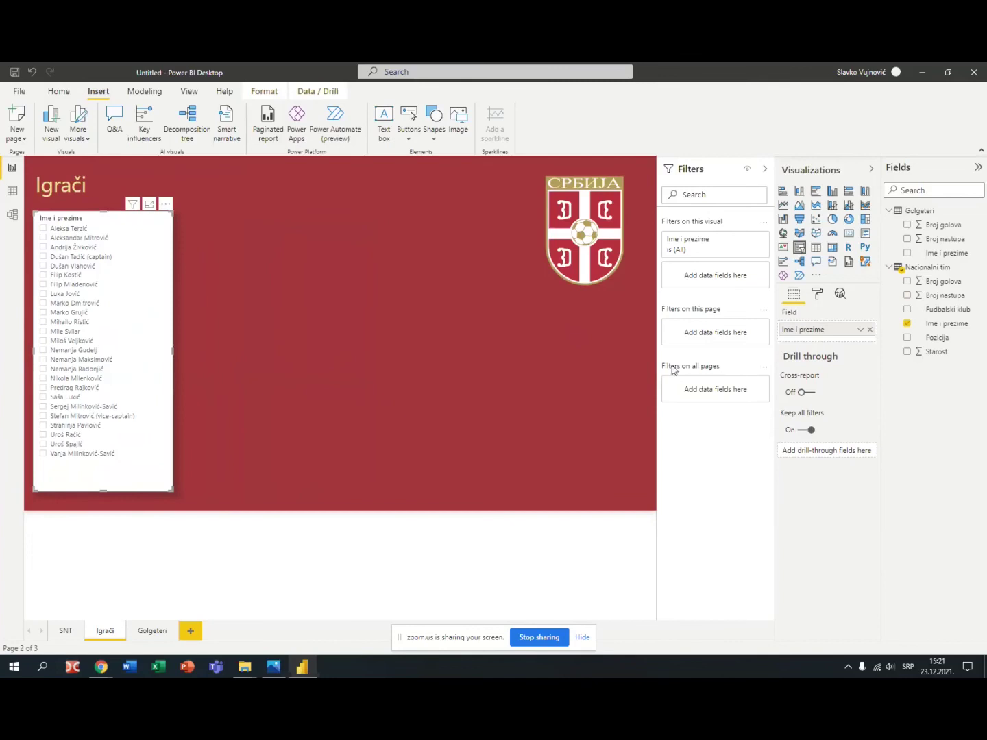
Set the slicer items' text size to 12 pt, lengthen the slicer to fit all names, and move it slightly up on the page
{"action": "left_click", "coordinate": [816, 294]}
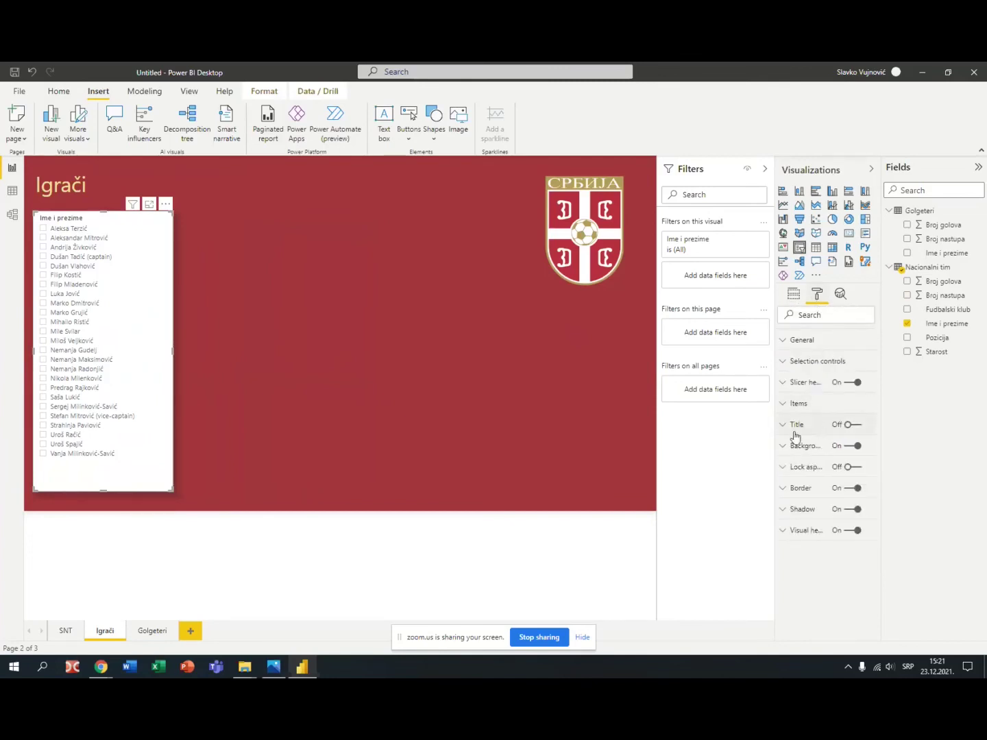
{"action": "left_click", "coordinate": [785, 408]}
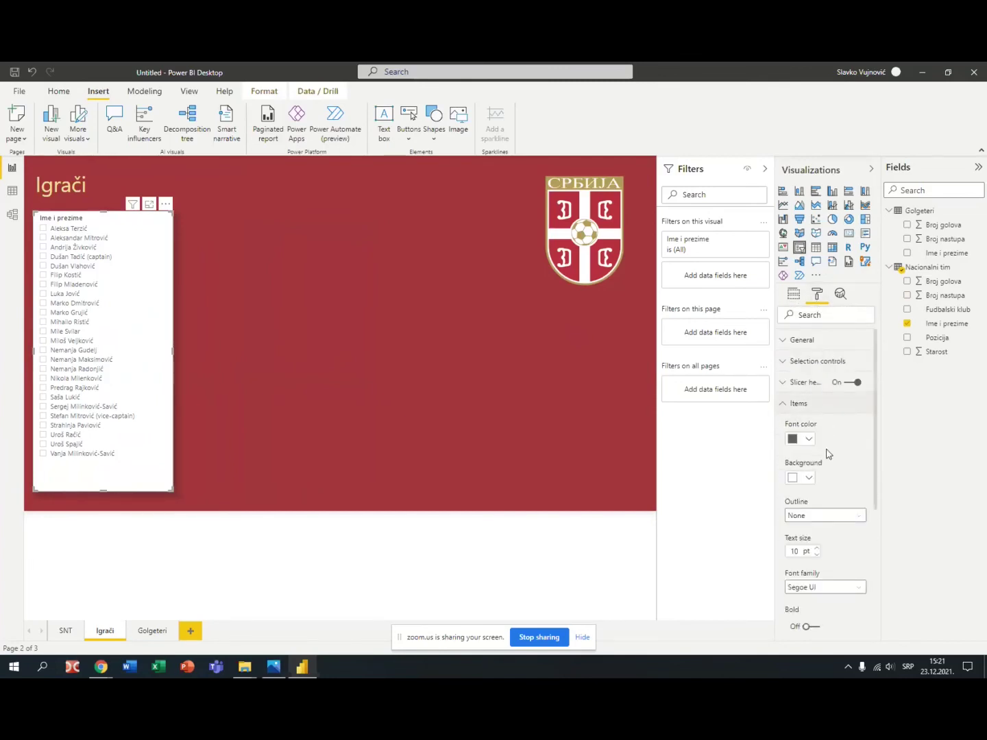
{"action": "left_click", "coordinate": [817, 548]}
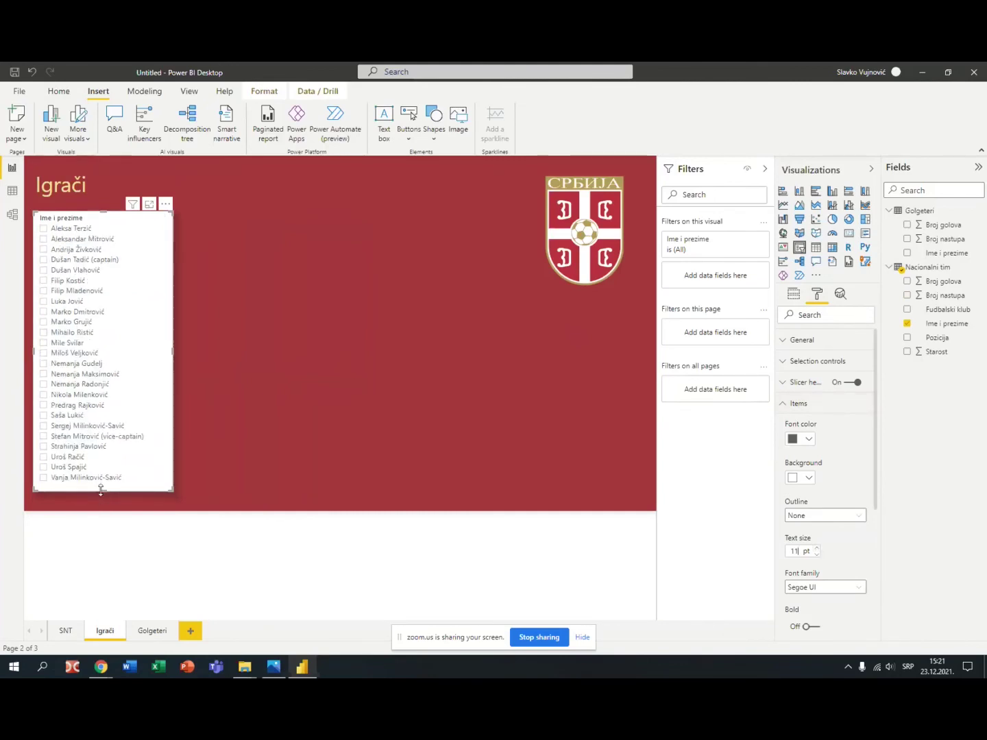
{"action": "left_click_drag", "start_coordinate": [101, 487], "coordinate": [101, 496]}
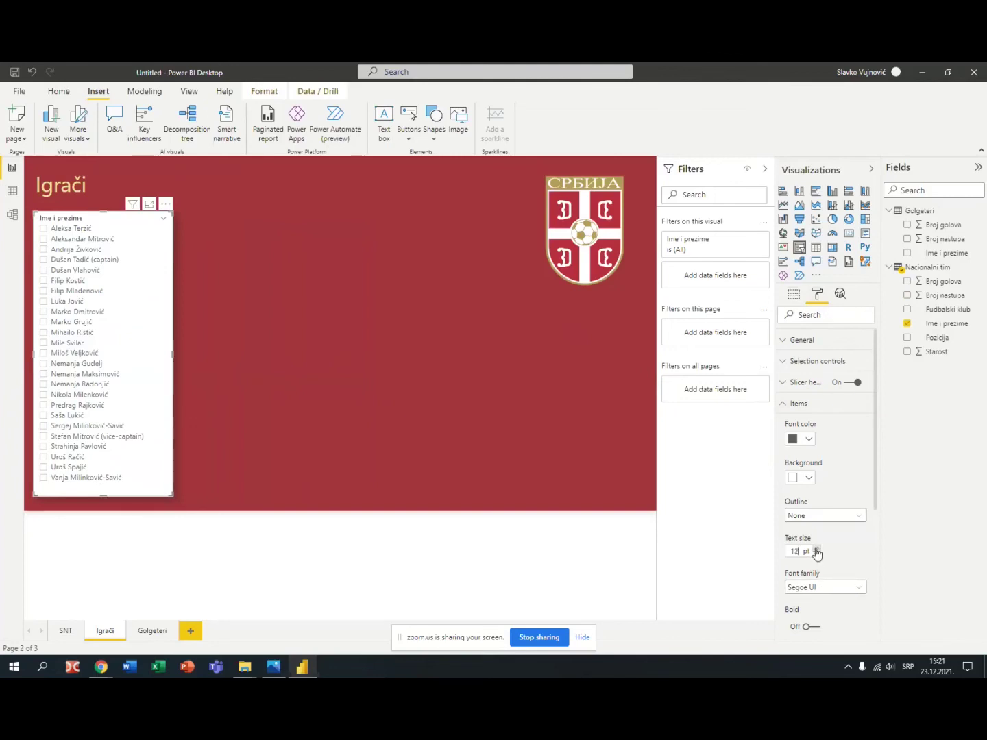
{"action": "left_click_drag", "start_coordinate": [109, 495], "coordinate": [107, 511]}
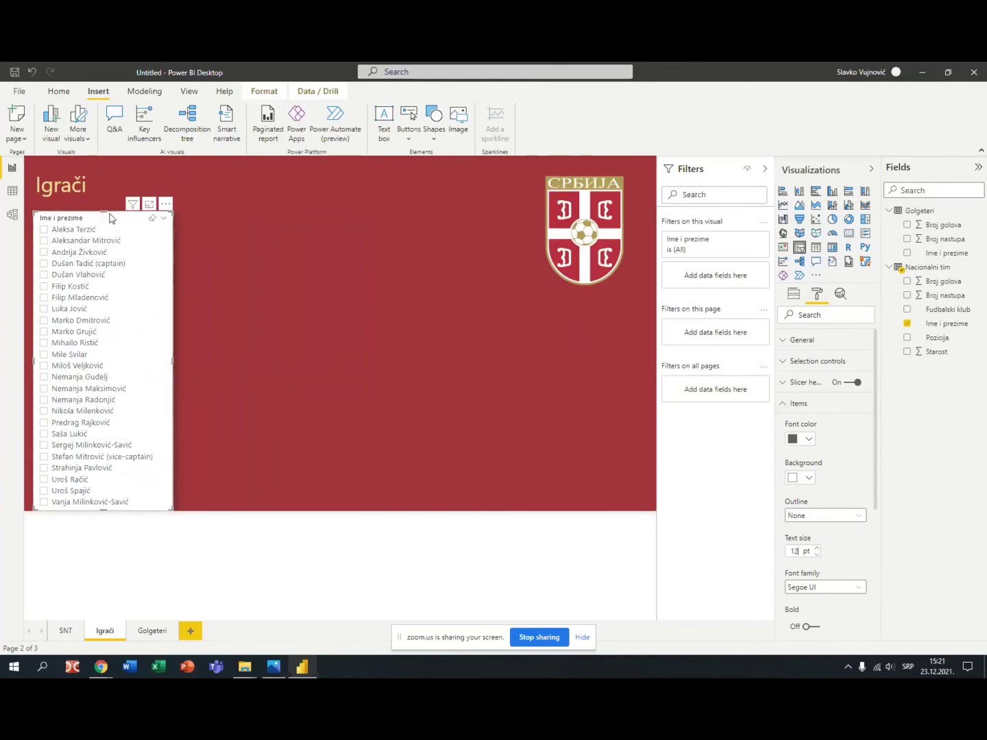
{"action": "left_click_drag", "start_coordinate": [111, 217], "coordinate": [111, 213]}
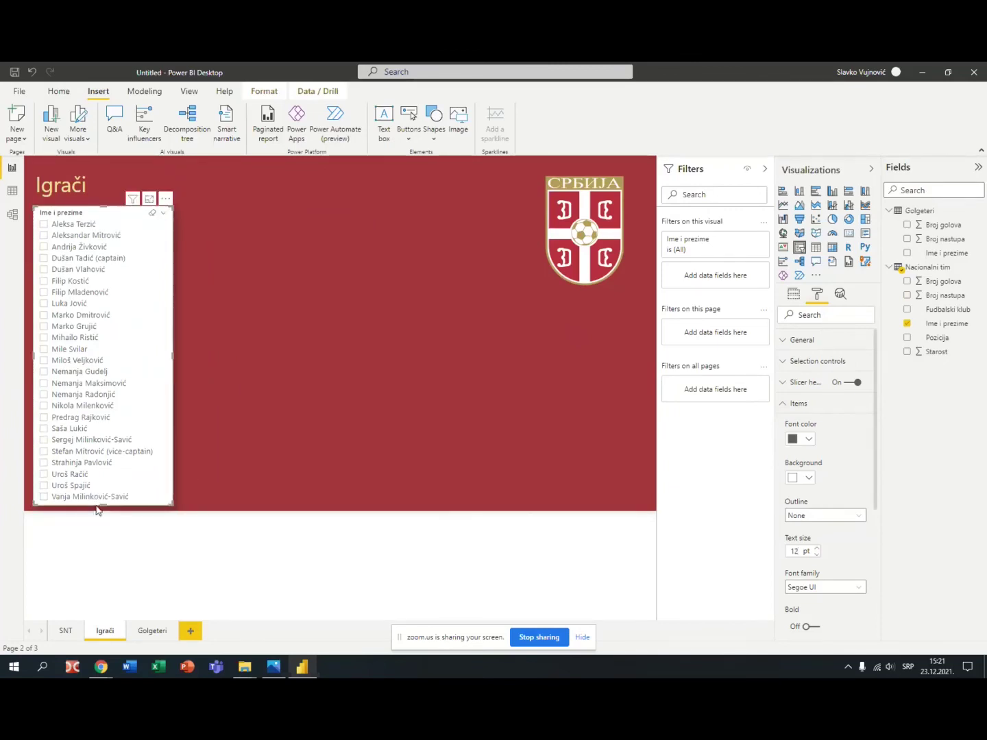
Add a map visual beside the slicer, widen it to just before the crest, and use Fudbalski klub as its location
{"action": "left_click", "coordinate": [220, 433]}
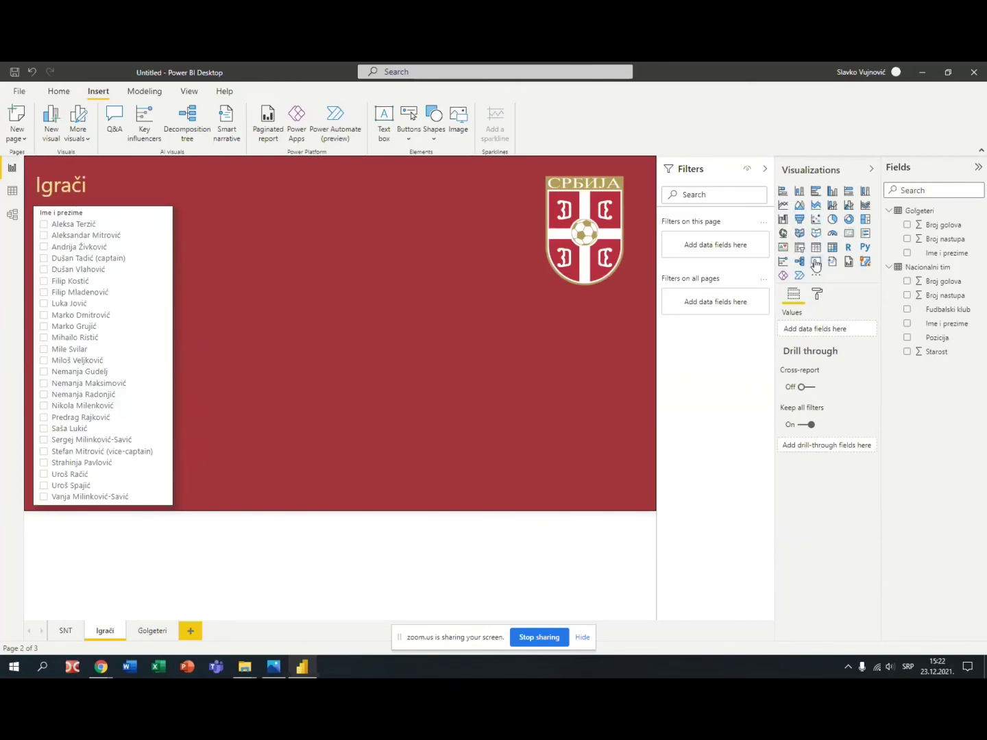
{"action": "left_click", "coordinate": [783, 234]}
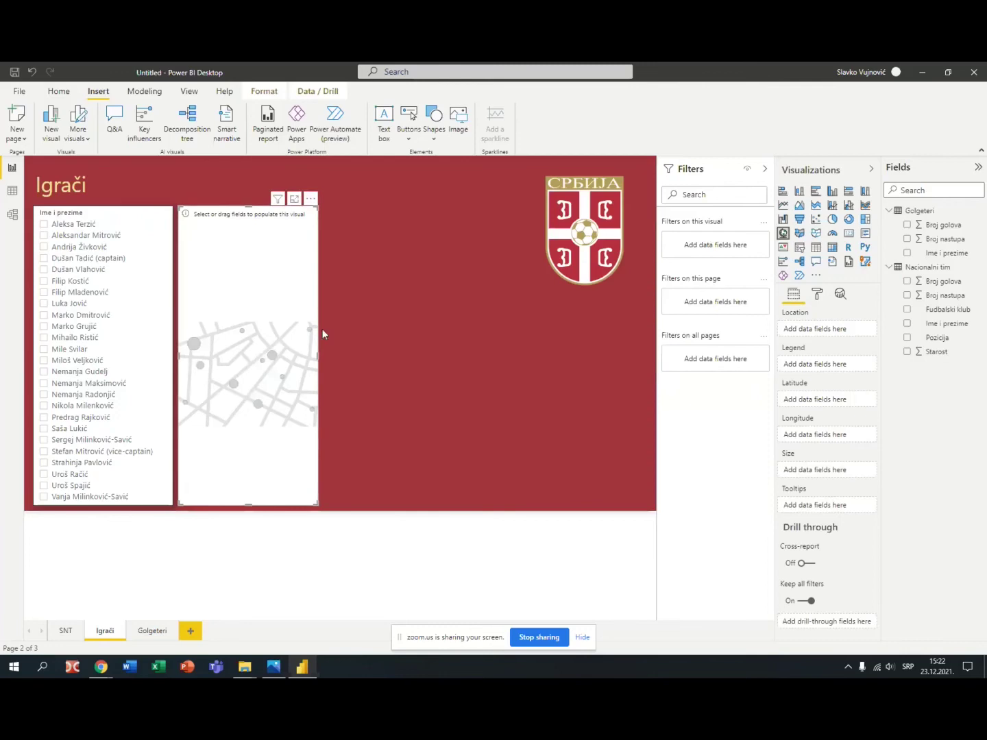
{"action": "left_click_drag", "start_coordinate": [317, 356], "coordinate": [535, 358]}
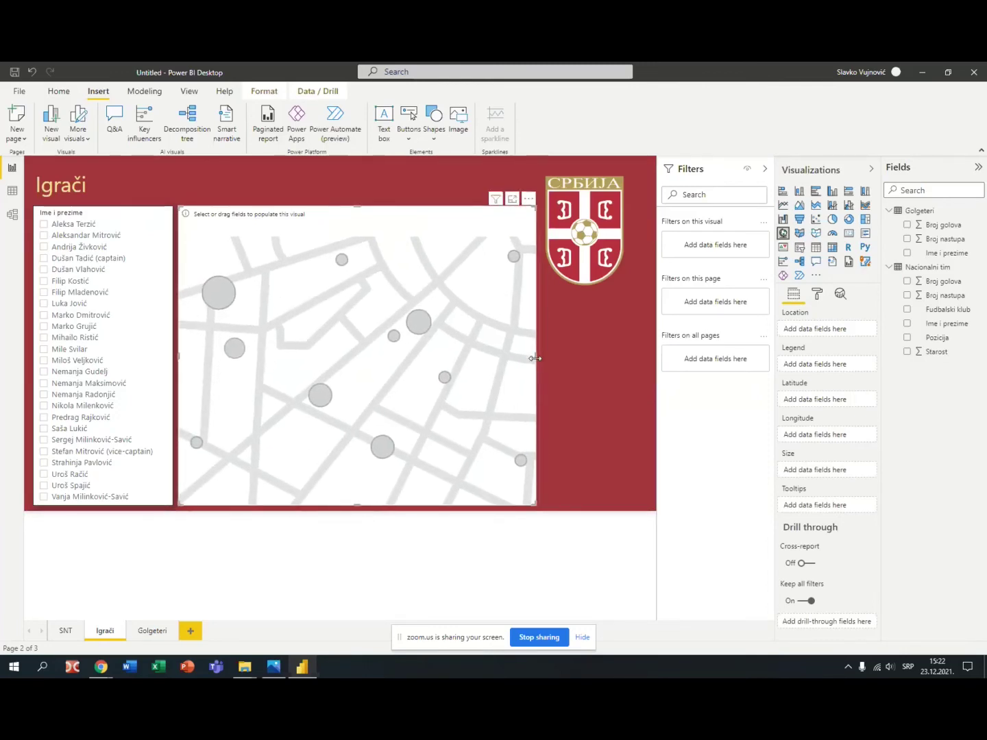
{"action": "left_click", "coordinate": [818, 294]}
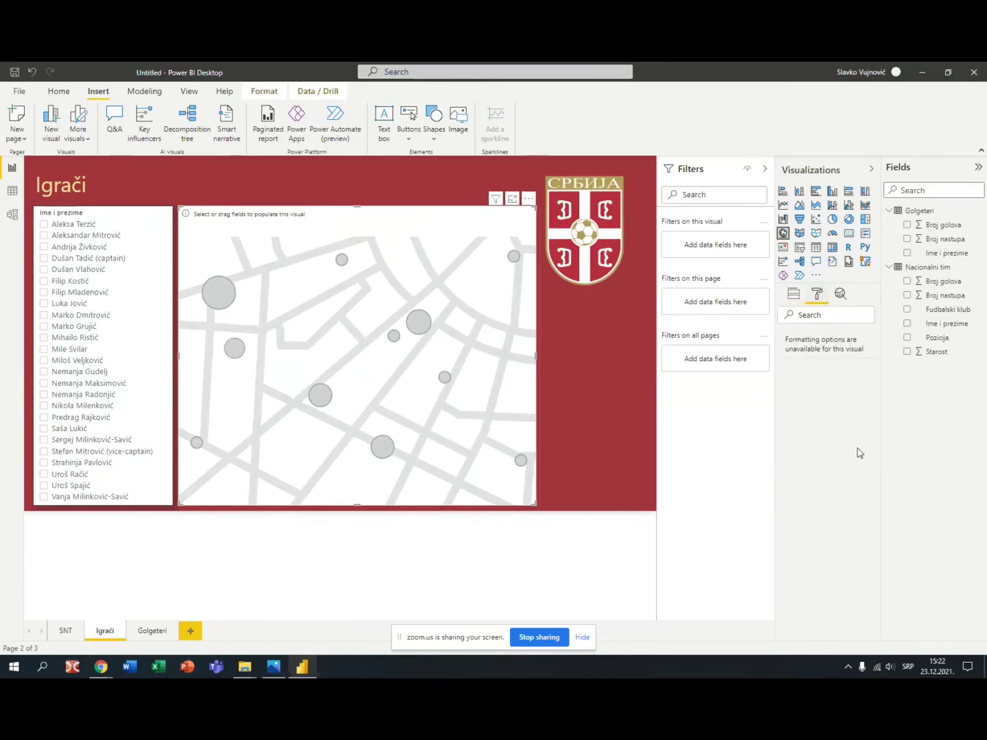
{"action": "left_click", "coordinate": [795, 297]}
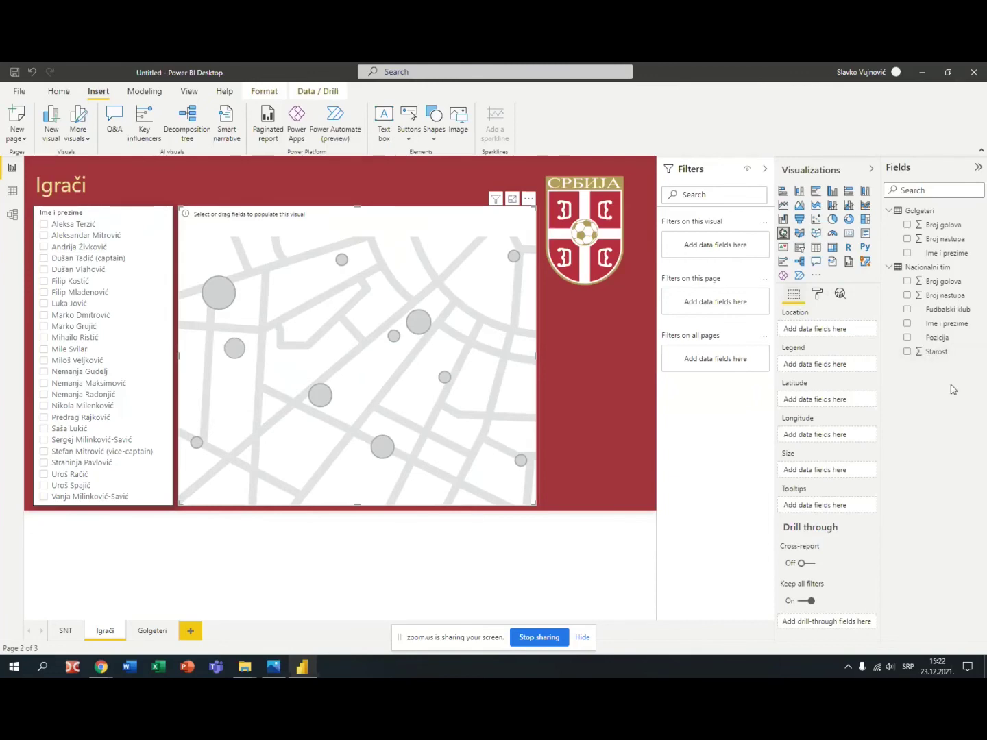
{"action": "left_click_drag", "start_coordinate": [945, 311], "coordinate": [860, 331]}
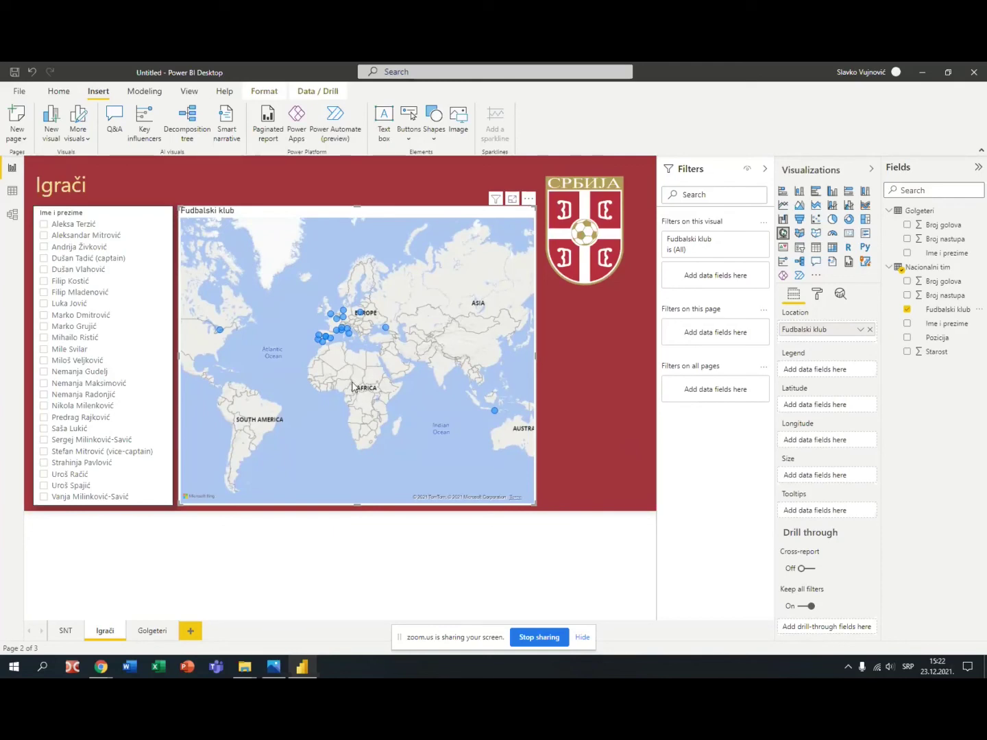
Examine the club locations on the map, checking the stray marker near Indonesia and the markers across Europe
{"action": "scroll", "coordinate": [496, 413], "scroll_direction": "up", "scroll_amount": 2}
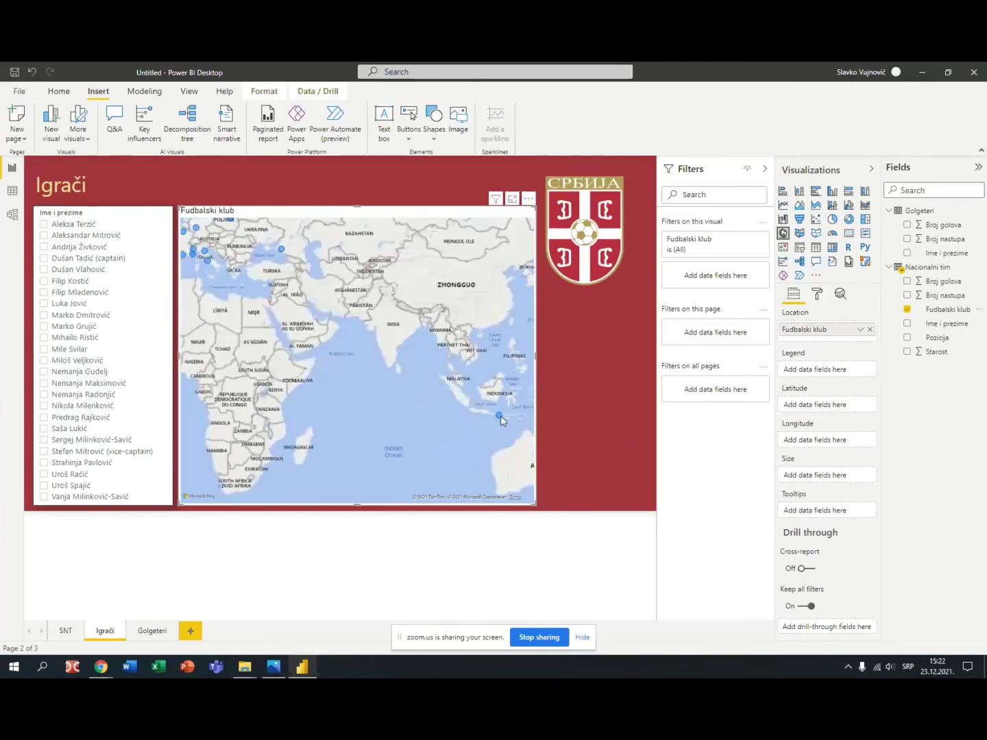
{"action": "mouse_move", "coordinate": [500, 415]}
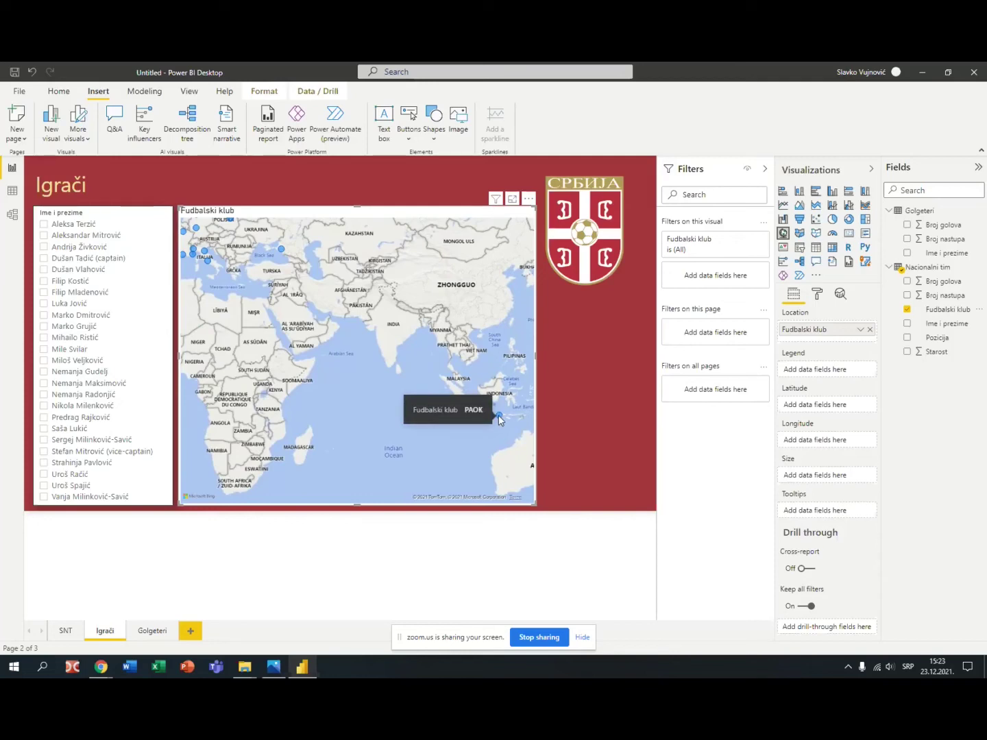
{"action": "scroll", "coordinate": [325, 390], "scroll_direction": "down", "scroll_amount": 2}
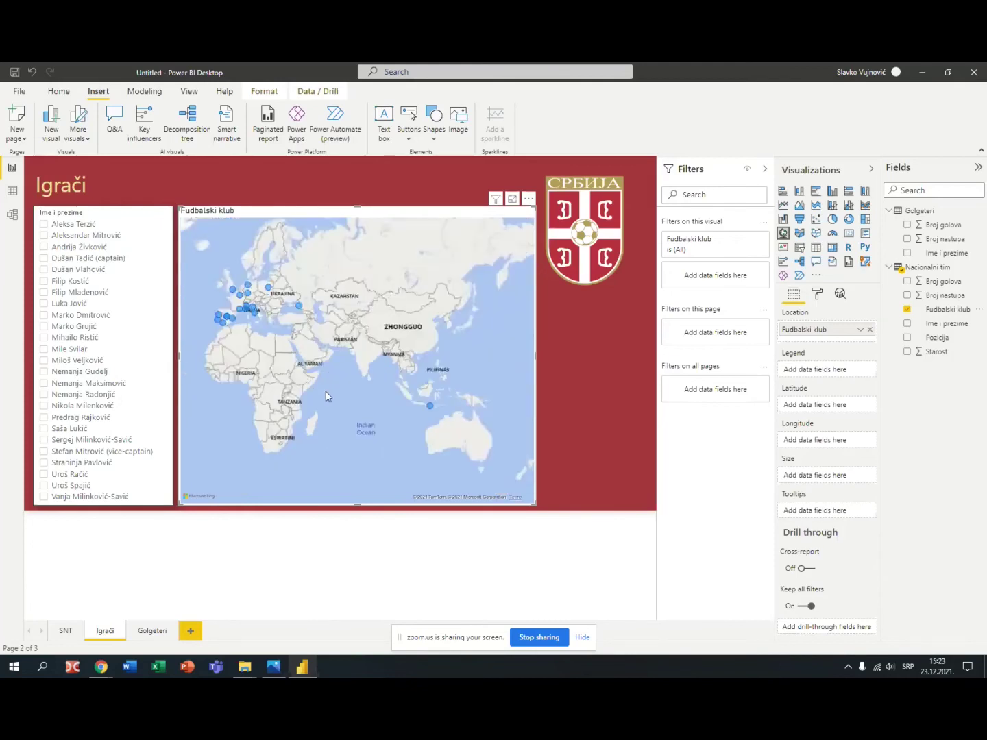
{"action": "scroll", "coordinate": [325, 396], "scroll_direction": "up", "scroll_amount": 2}
{"action": "left_click_drag", "start_coordinate": [301, 357], "coordinate": [406, 428]}
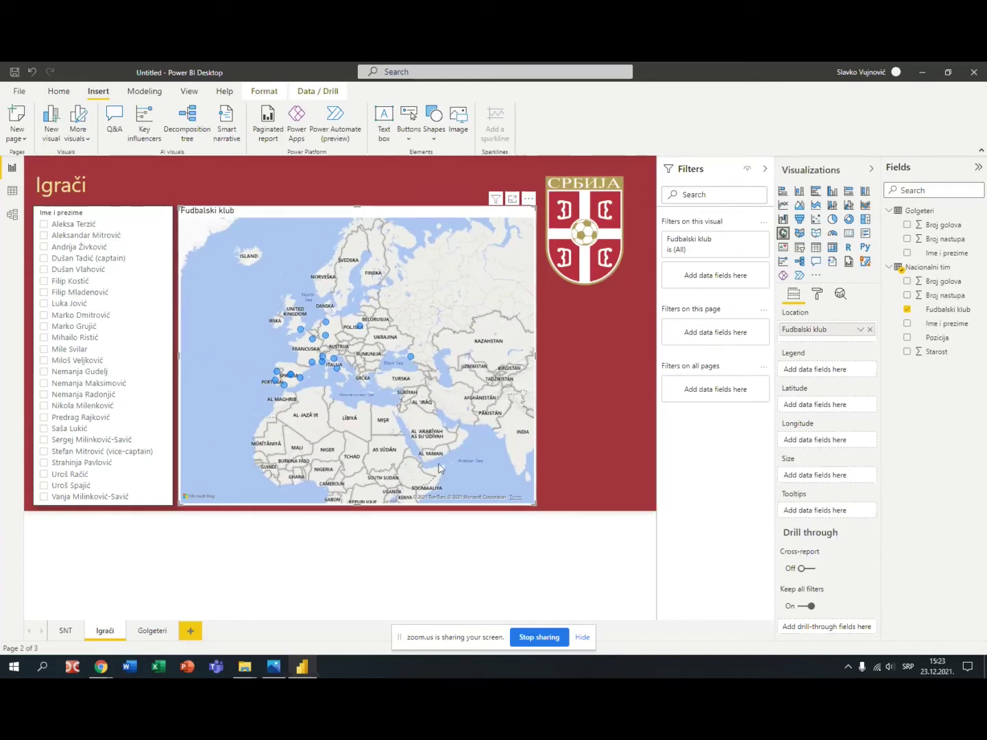
{"action": "scroll", "coordinate": [435, 420], "scroll_direction": "up", "scroll_amount": 2}
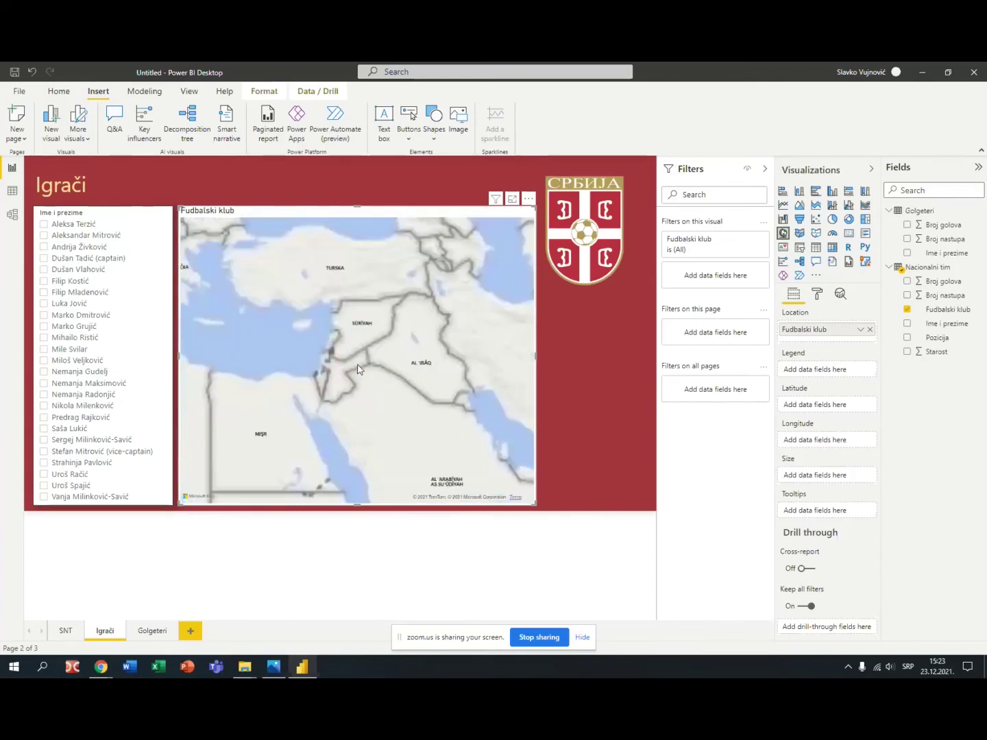
{"action": "scroll", "coordinate": [357, 370], "scroll_direction": "down", "scroll_amount": 4}
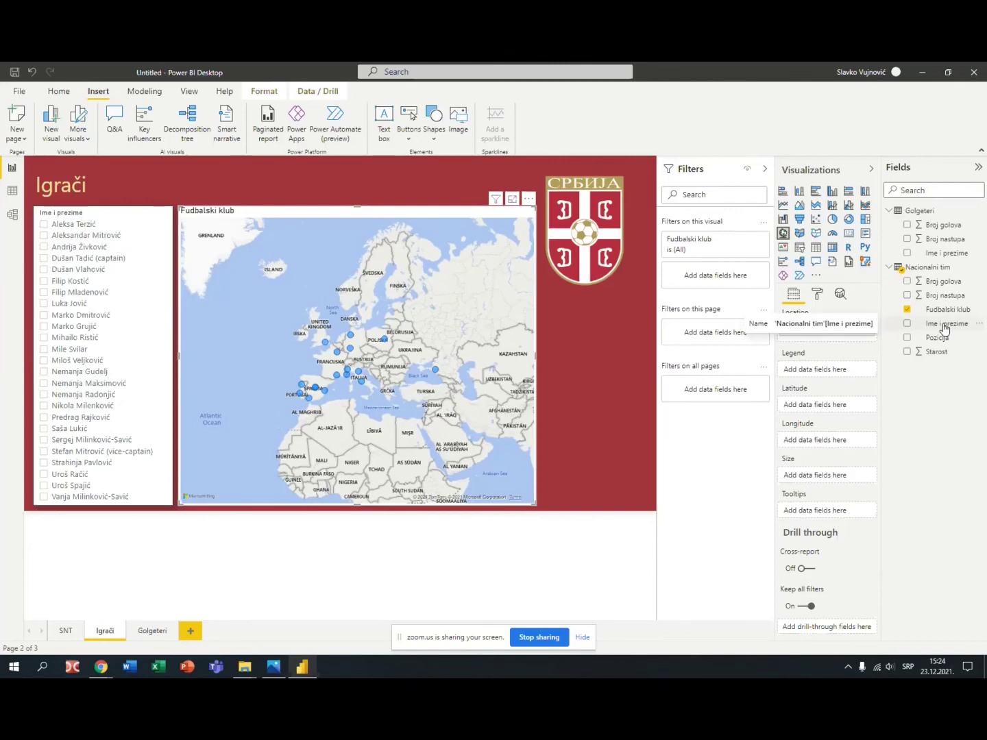
Size the map bubbles by the count of Ime i prezime from Nacionalni tim and inspect the largest bubble in Italy
{"action": "left_click_drag", "start_coordinate": [944, 329], "coordinate": [866, 474]}
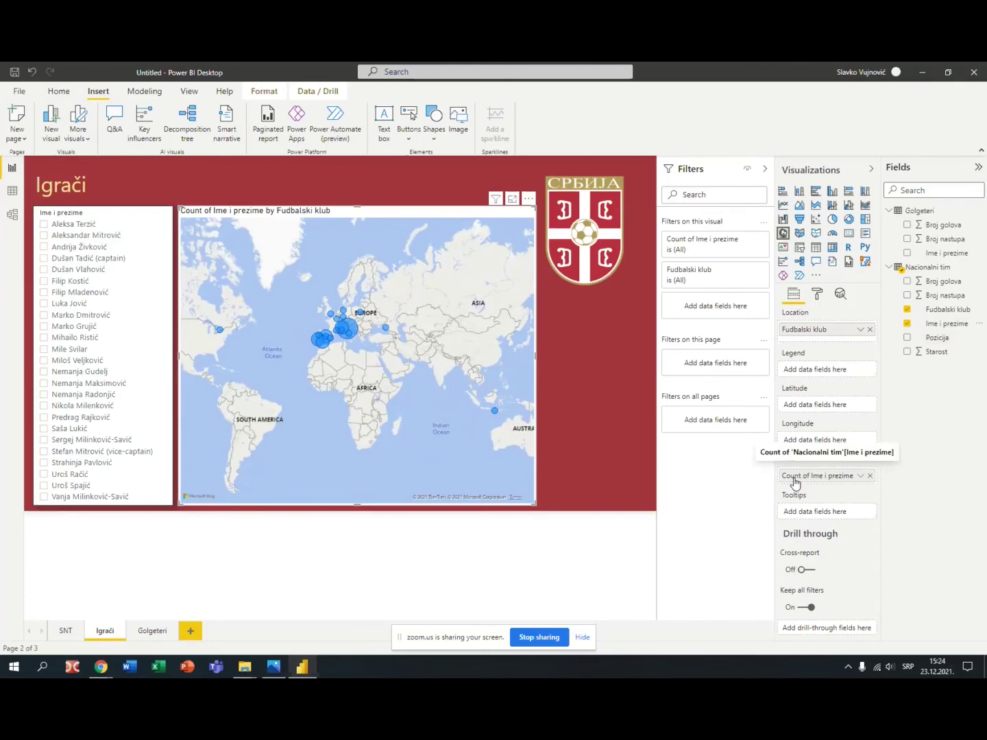
{"action": "scroll", "coordinate": [341, 294], "scroll_direction": "up", "scroll_amount": 5}
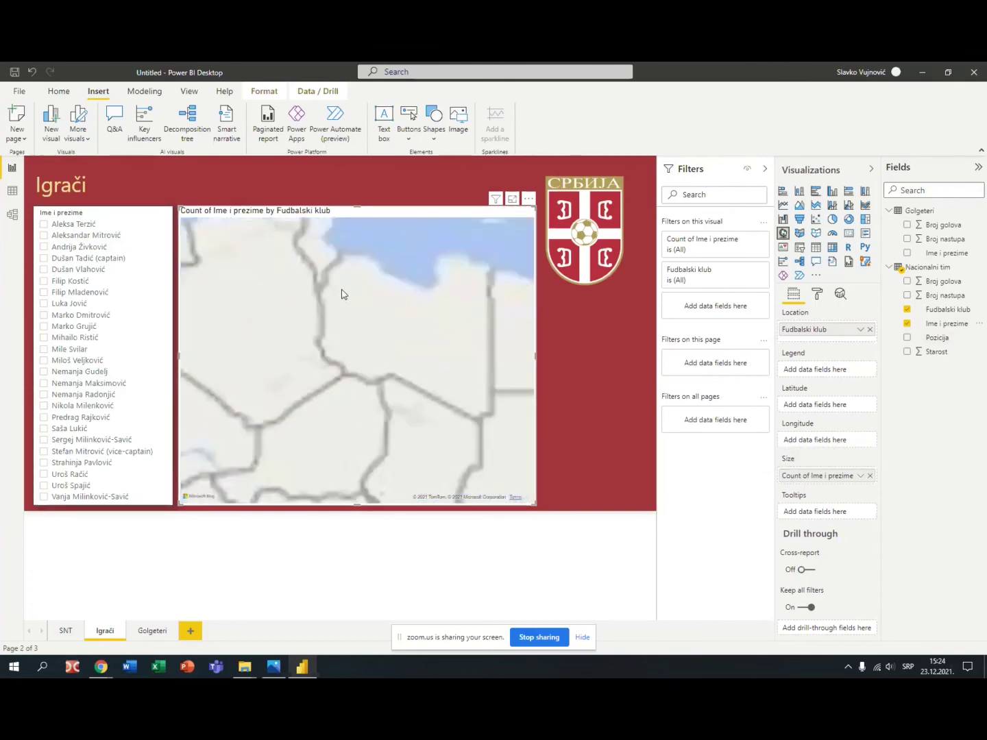
{"action": "scroll", "coordinate": [377, 398], "scroll_direction": "down", "scroll_amount": 2}
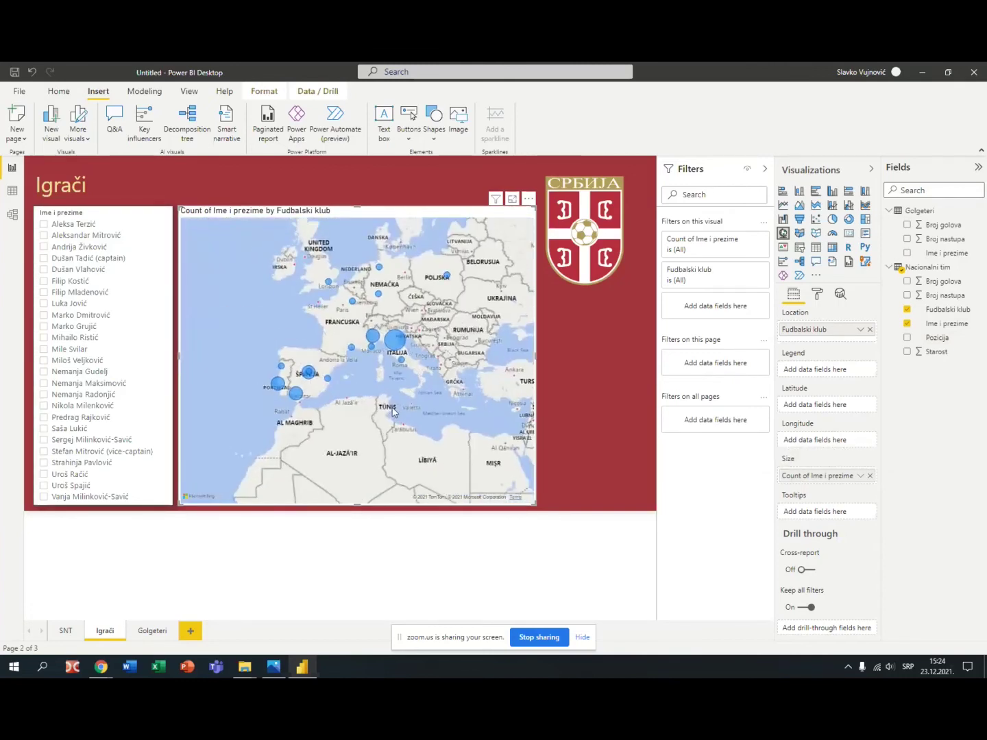
{"action": "scroll", "coordinate": [395, 404], "scroll_direction": "up", "scroll_amount": 3}
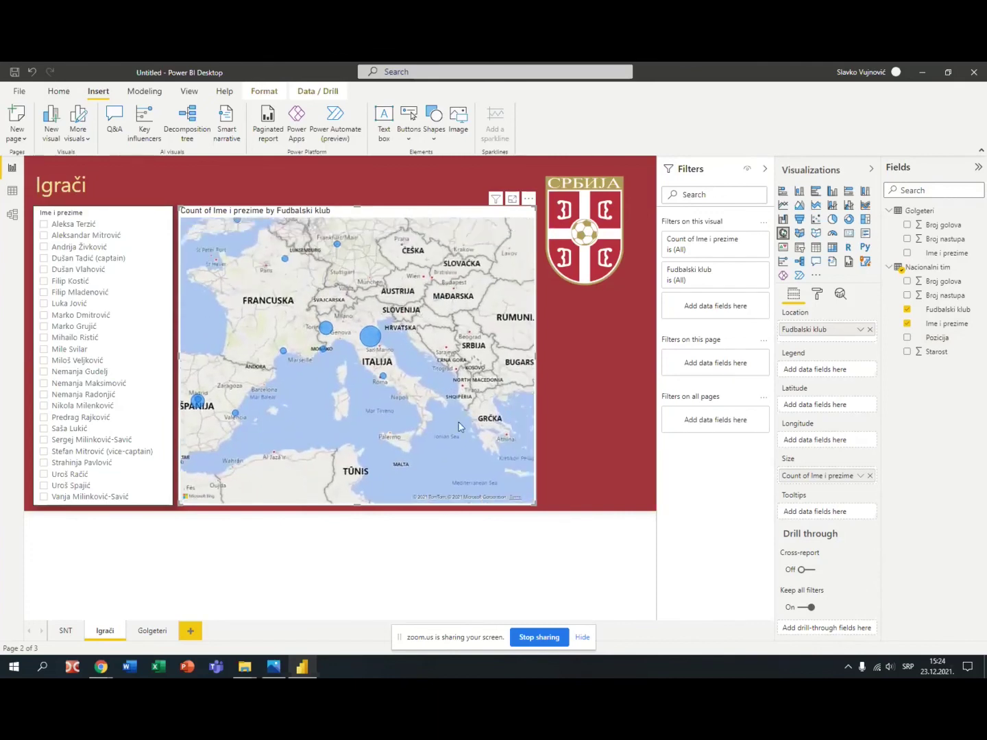
{"action": "left_click_drag", "start_coordinate": [456, 387], "coordinate": [435, 401]}
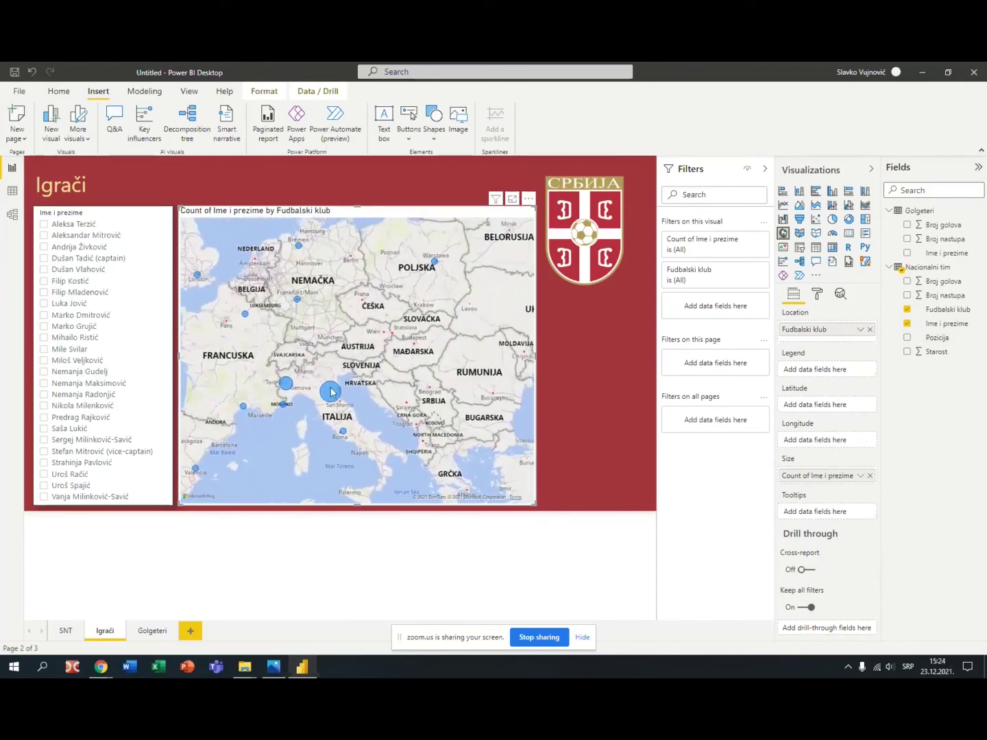
{"action": "mouse_move", "coordinate": [332, 391]}
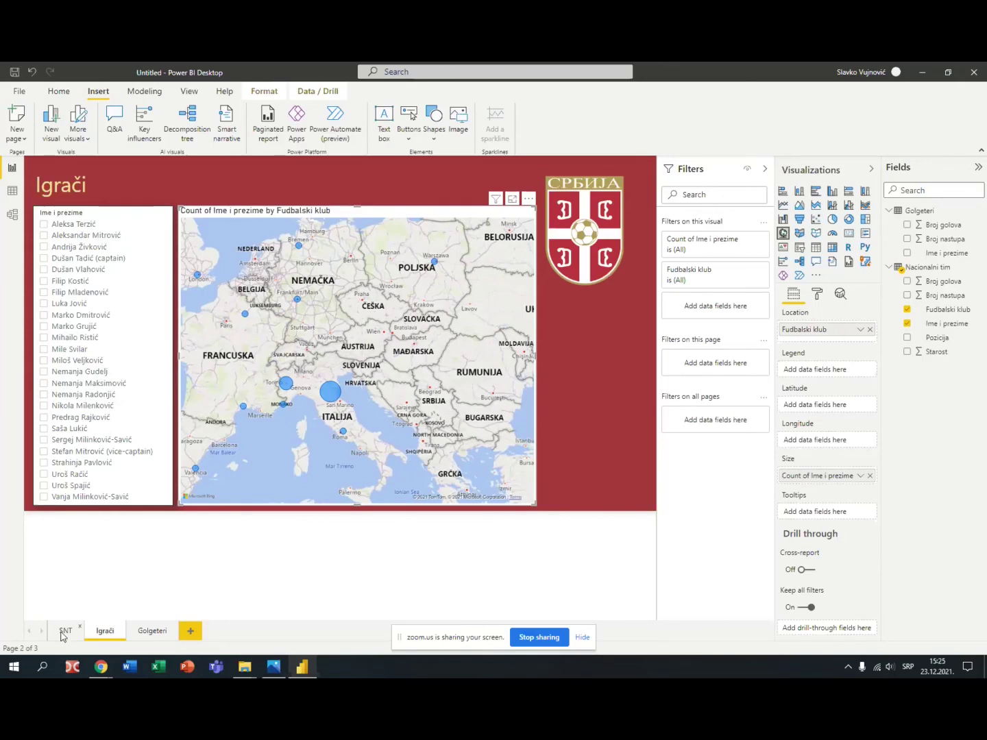
Filter the Nacionalni tim data by Fudbalski klub to show only Fiorentina players
{"action": "left_click", "coordinate": [13, 191]}
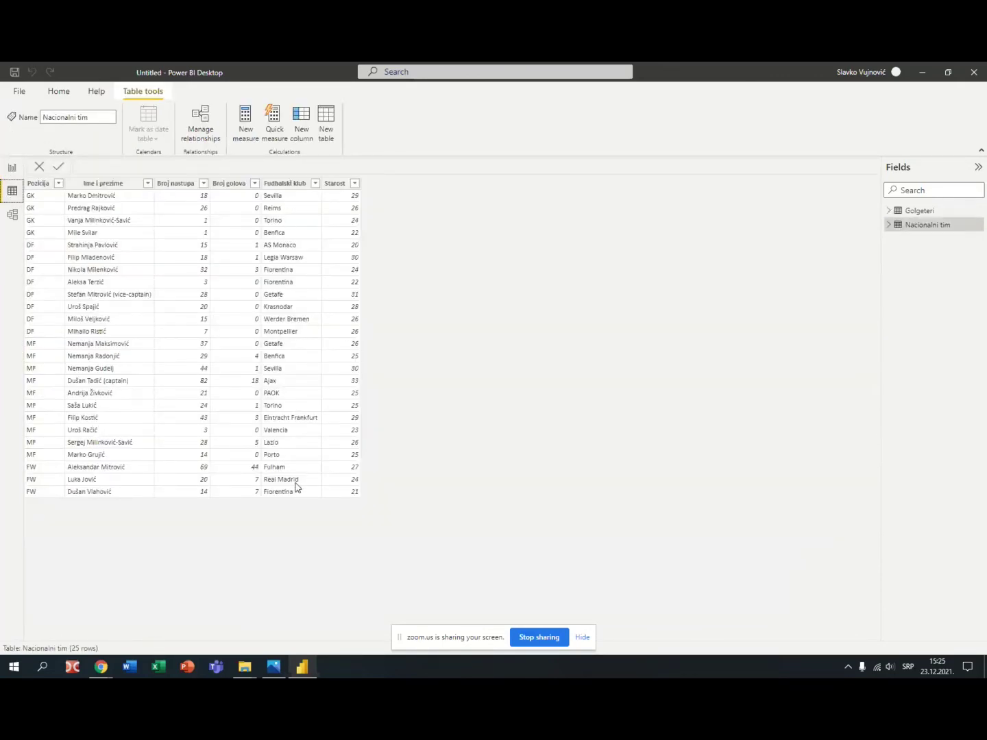
{"action": "left_click", "coordinate": [315, 183]}
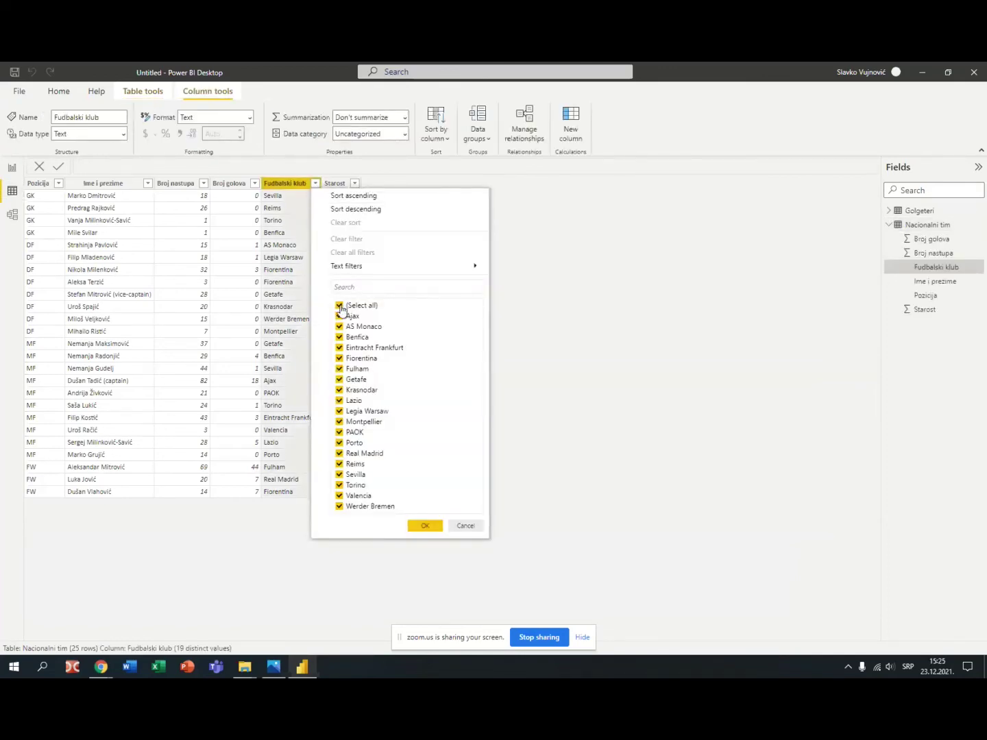
{"action": "left_click", "coordinate": [339, 305]}
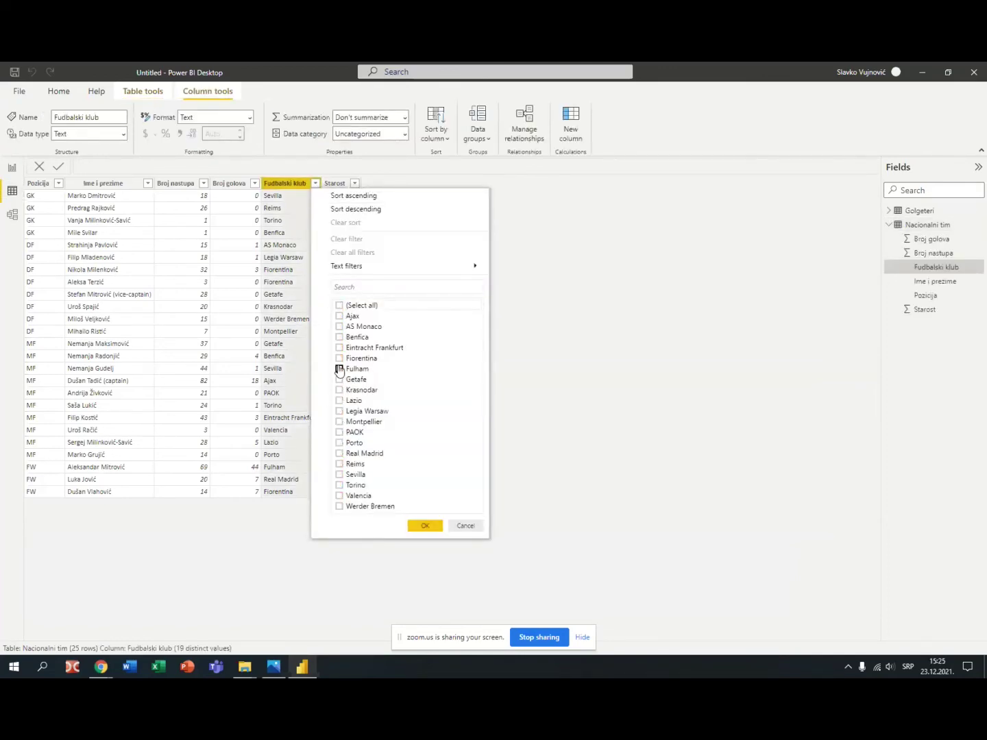
{"action": "left_click", "coordinate": [433, 527]}
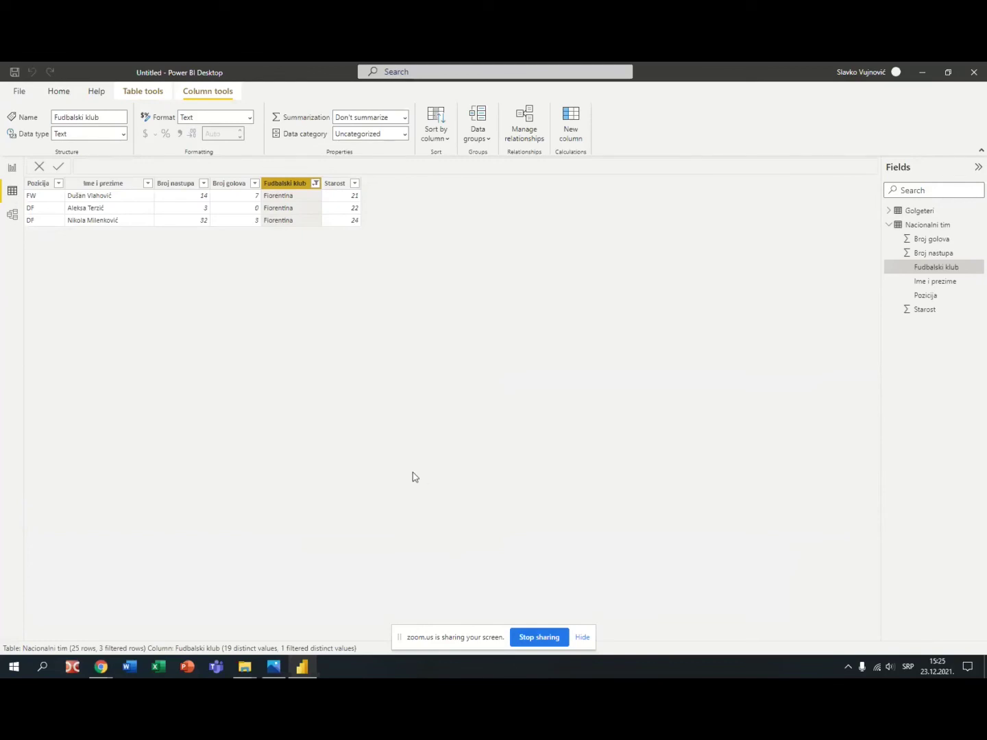
Reselect all clubs in the Fudbalski klub filter and return to the report view
{"action": "left_click", "coordinate": [315, 184]}
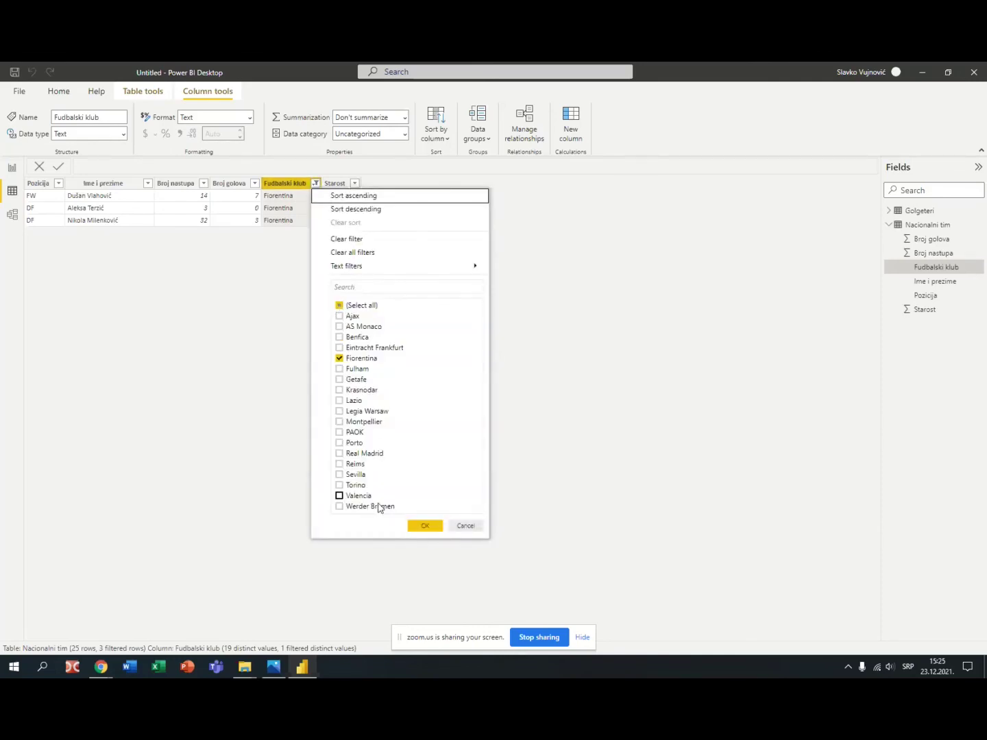
{"action": "left_click", "coordinate": [340, 358]}
{"action": "left_click", "coordinate": [340, 305]}
{"action": "left_click", "coordinate": [425, 526]}
{"action": "left_click", "coordinate": [11, 168]}
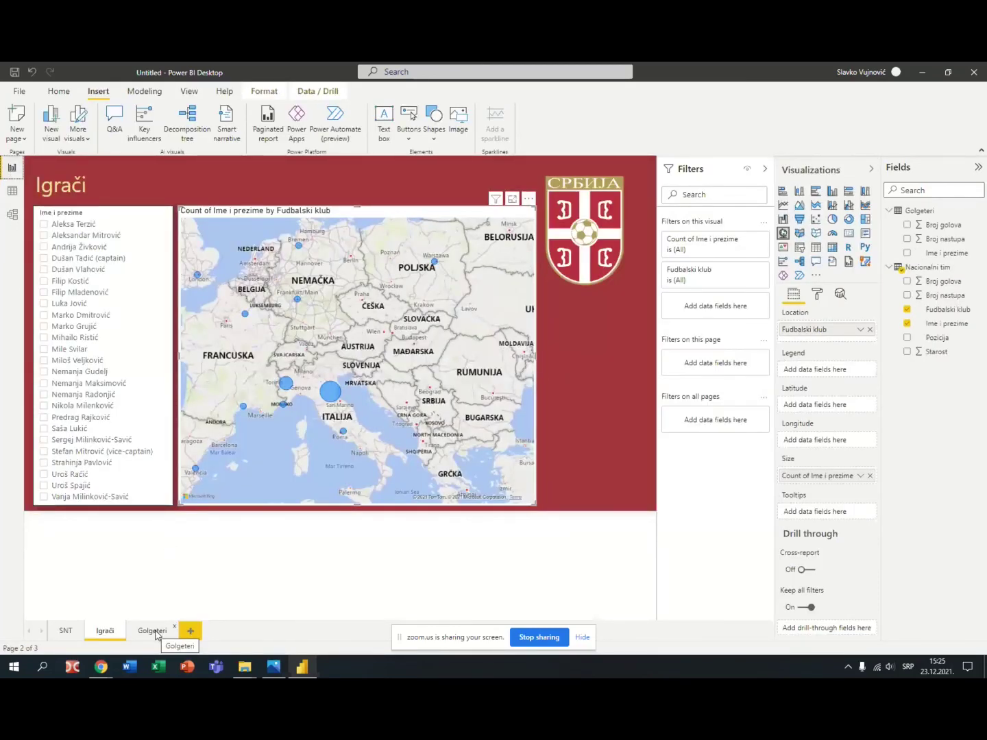
Add a clustered bar chart to the Golgeteri page and place it just below the page title
{"action": "left_click", "coordinate": [153, 631]}
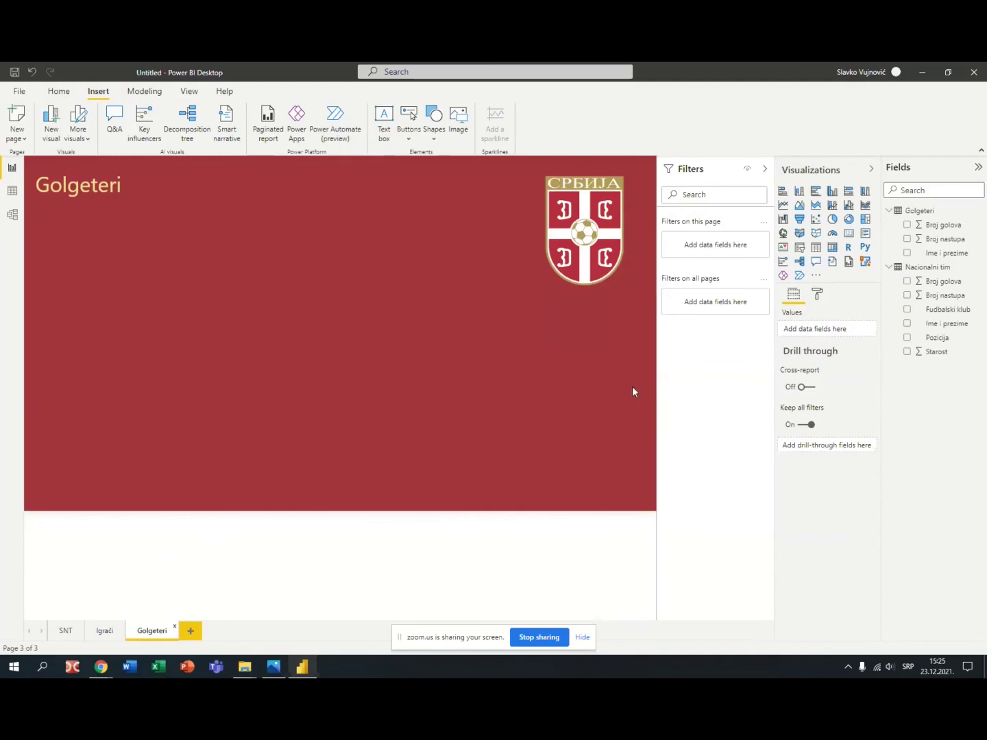
{"action": "left_click", "coordinate": [888, 270]}
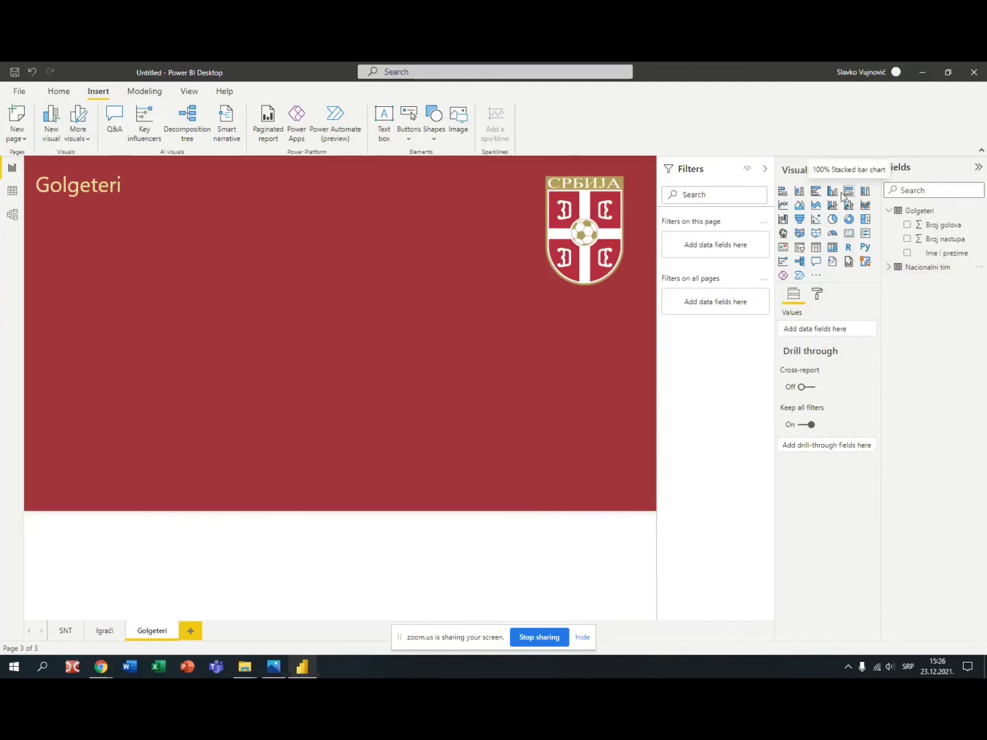
{"action": "left_click", "coordinate": [817, 193]}
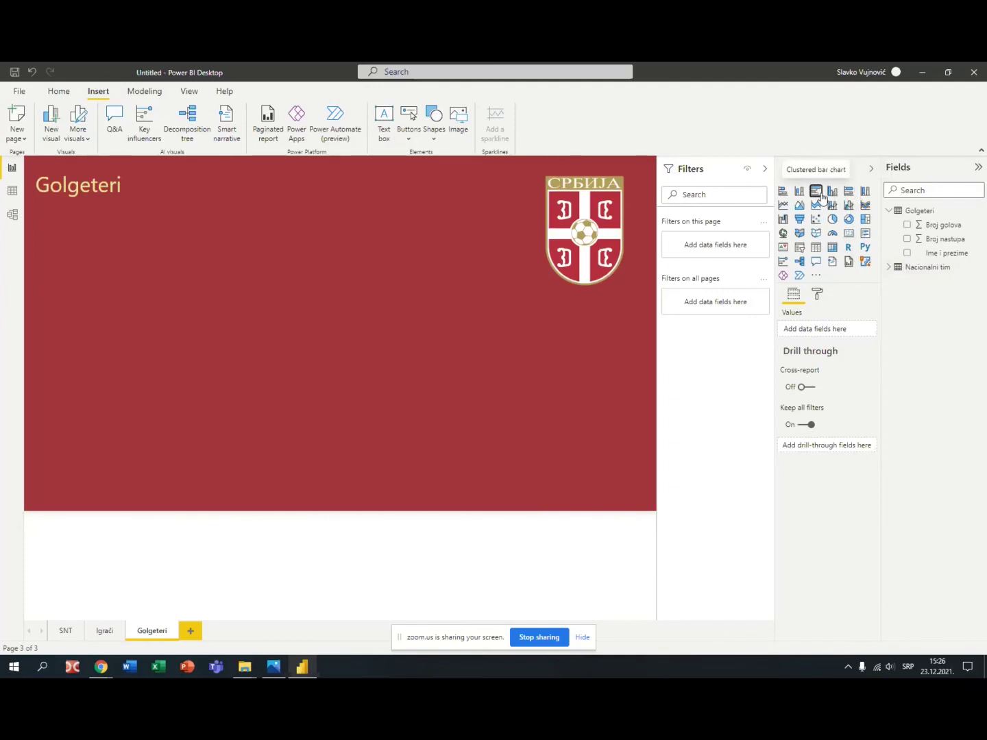
{"action": "left_click_drag", "start_coordinate": [168, 348], "coordinate": [180, 227]}
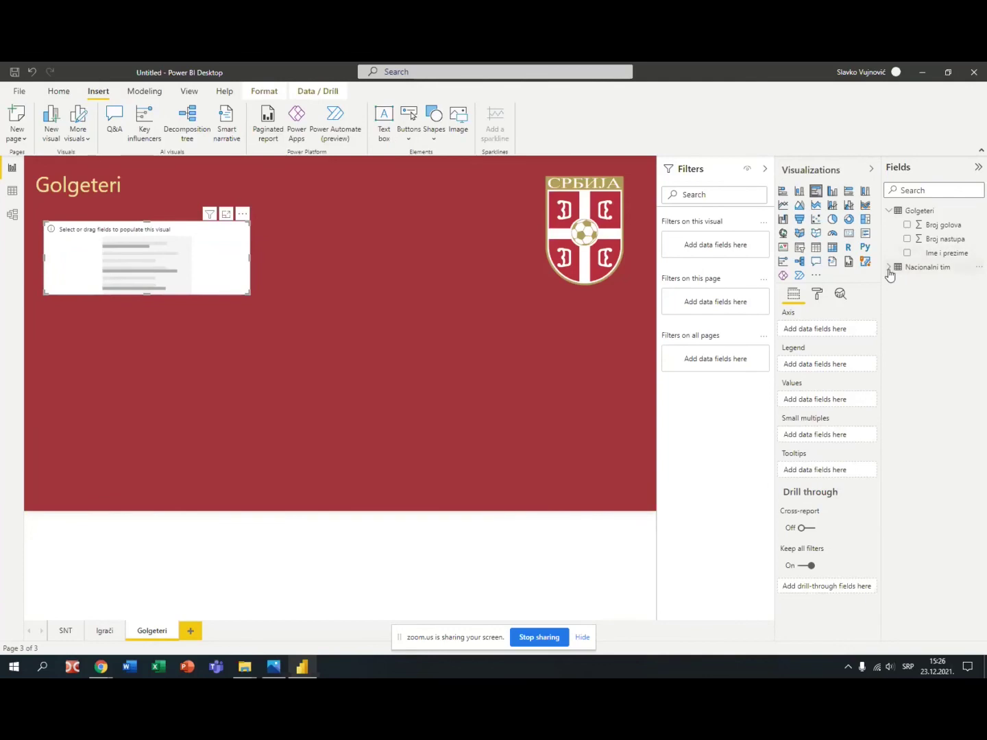
Plot Broj nastupa and Broj golova by Ime i prezime from Golgeteri in the bar chart and enlarge it across most of the page
{"action": "left_click_drag", "start_coordinate": [944, 254], "coordinate": [861, 332]}
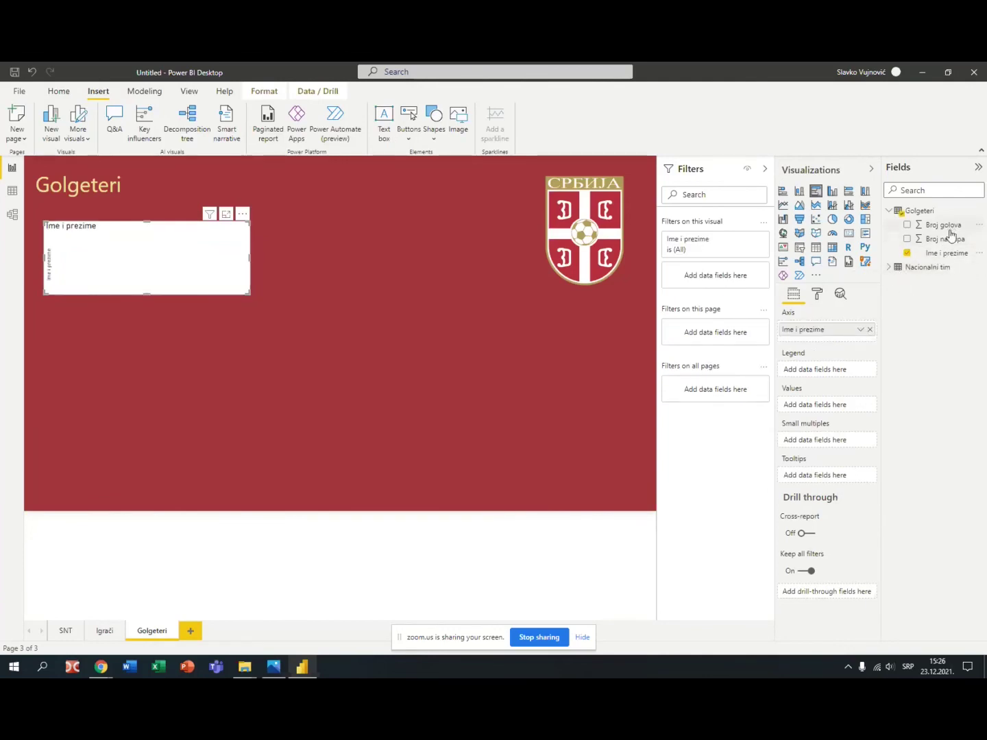
{"action": "left_click_drag", "start_coordinate": [951, 245], "coordinate": [862, 344]}
{"action": "left_click_drag", "start_coordinate": [935, 225], "coordinate": [860, 351]}
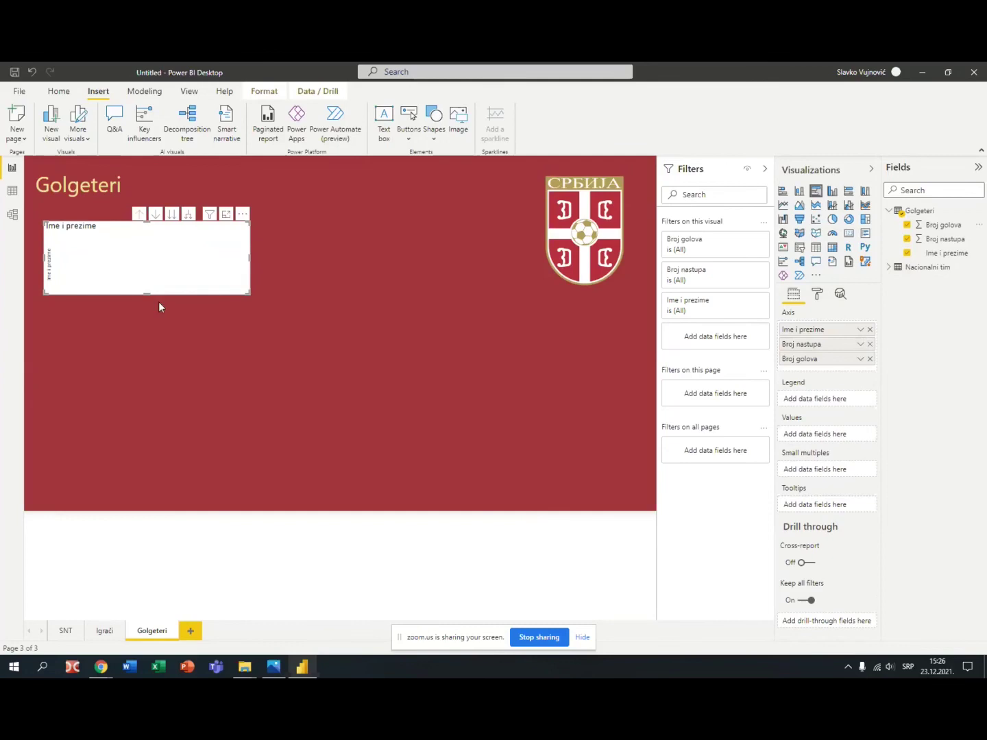
{"action": "left_click_drag", "start_coordinate": [147, 293], "coordinate": [146, 303]}
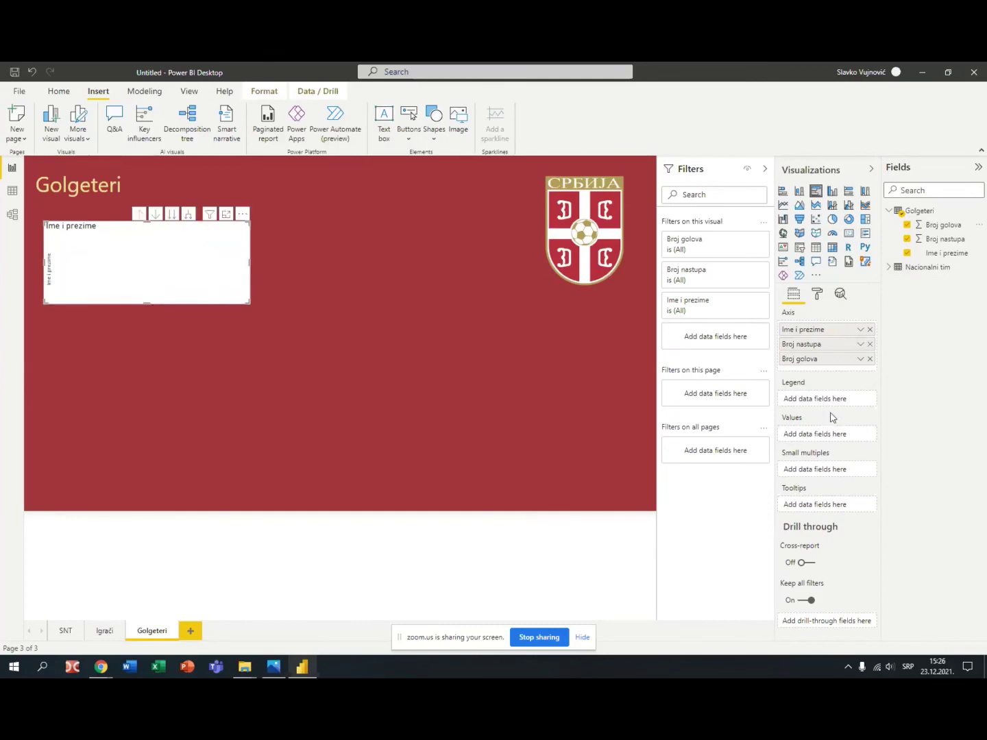
{"action": "left_click_drag", "start_coordinate": [830, 370], "coordinate": [831, 439]}
{"action": "left_click_drag", "start_coordinate": [828, 347], "coordinate": [829, 412]}
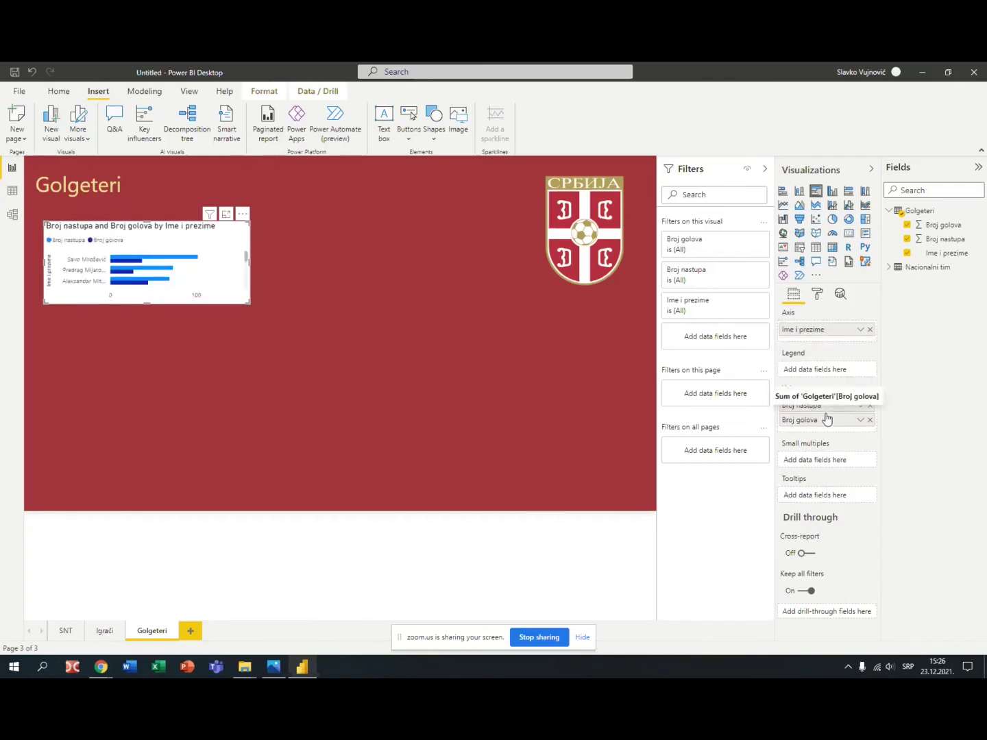
{"action": "left_click_drag", "start_coordinate": [248, 301], "coordinate": [526, 483]}
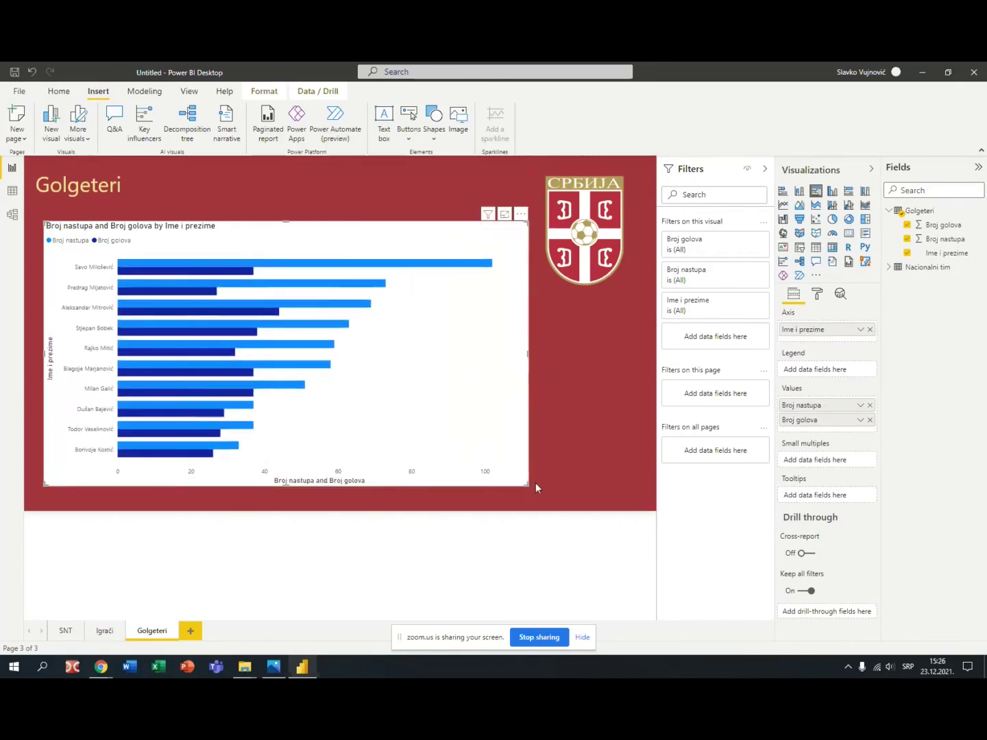
Turn on the chart's border, shadow and data labels, and fit it at about X 18, Y 132, 983 wide and 559 high
{"action": "left_click", "coordinate": [816, 294]}
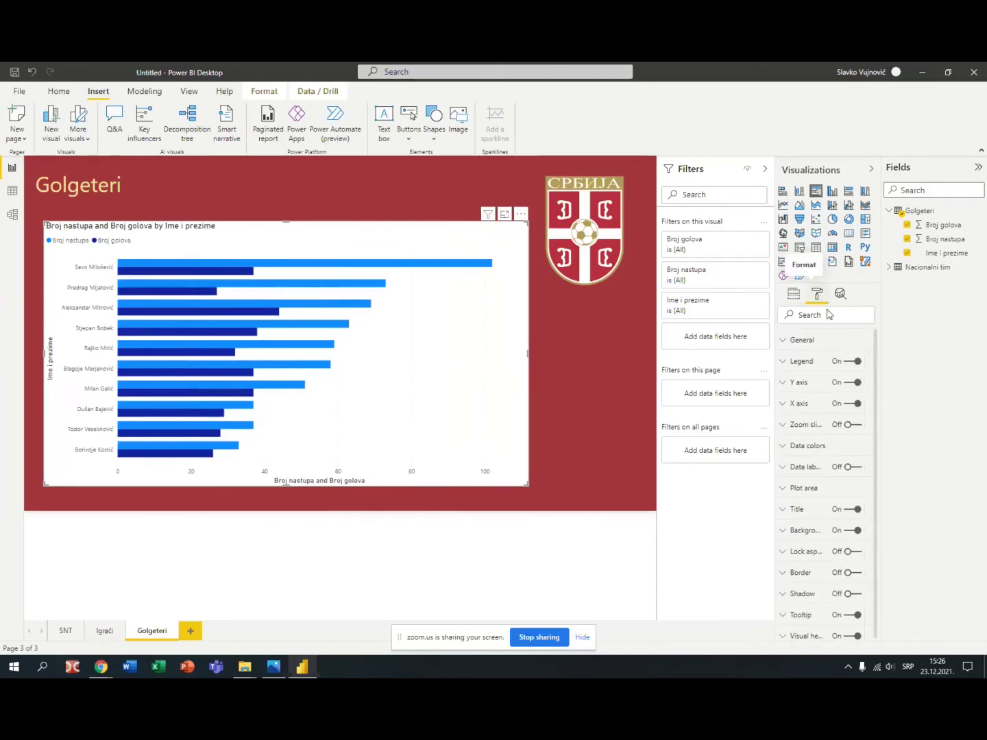
{"action": "left_click", "coordinate": [857, 575]}
{"action": "left_click", "coordinate": [856, 594]}
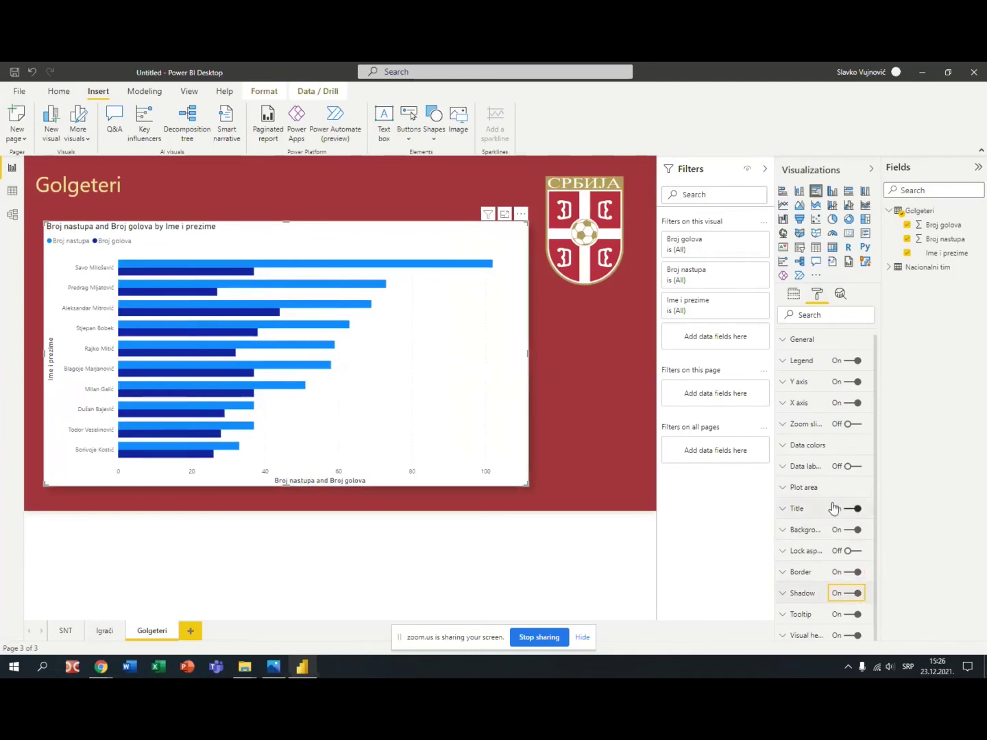
{"action": "left_click", "coordinate": [856, 467]}
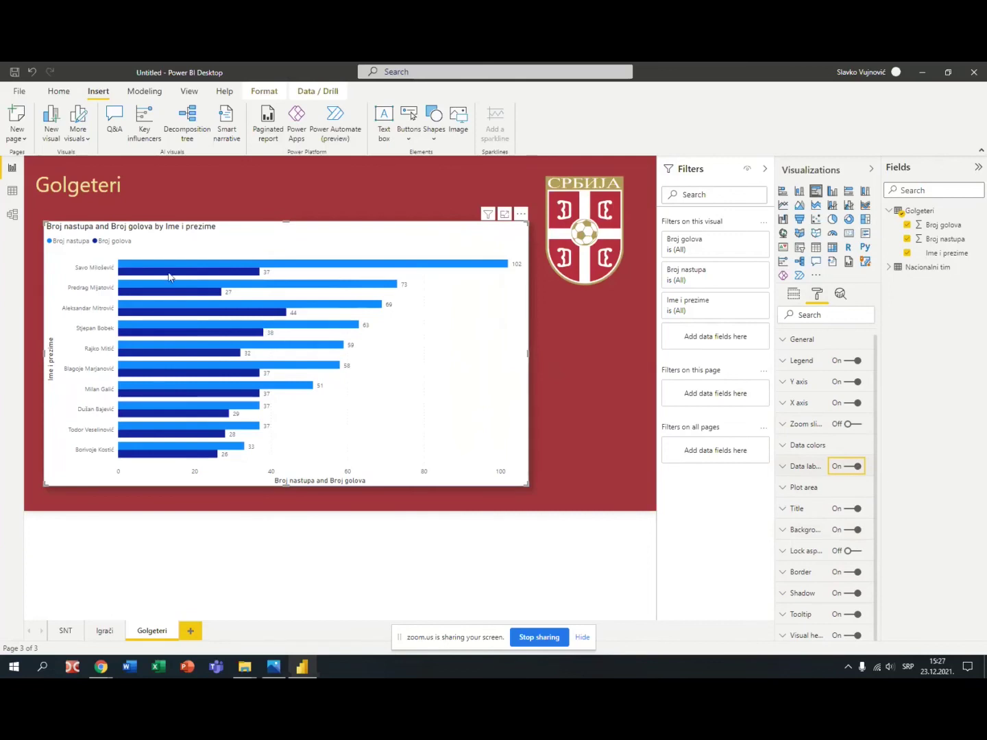
{"action": "left_click_drag", "start_coordinate": [276, 226], "coordinate": [265, 226]}
{"action": "left_click_drag", "start_coordinate": [270, 486], "coordinate": [275, 496]}
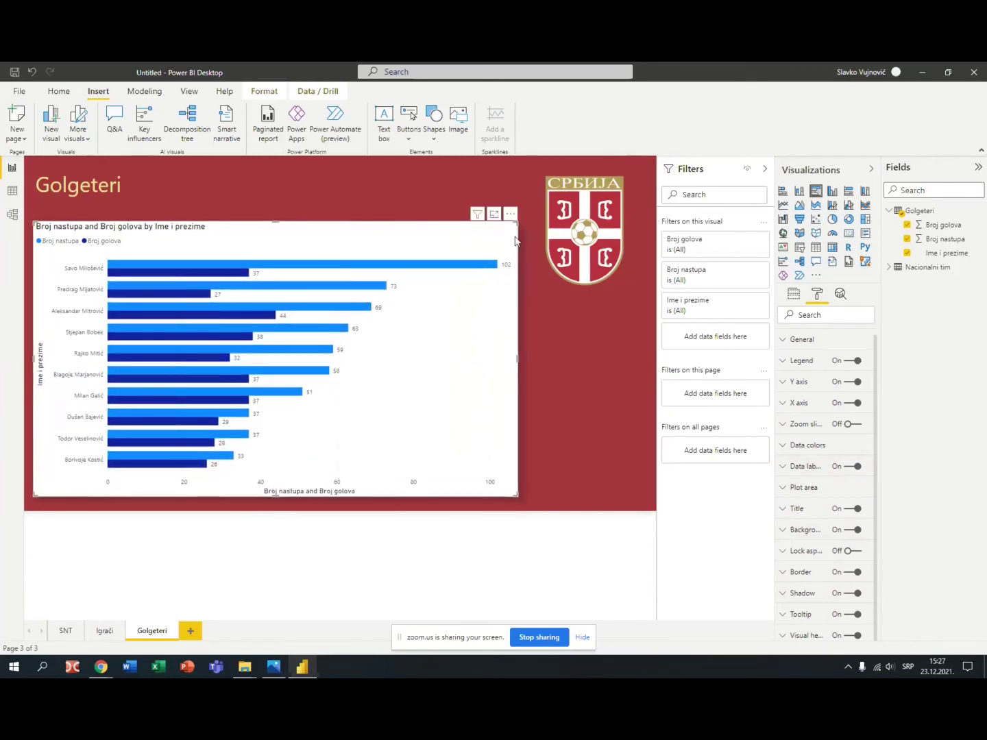
Sort the bar chart by Broj golova in descending order and compare the scorers' bars
{"action": "left_click", "coordinate": [510, 215]}
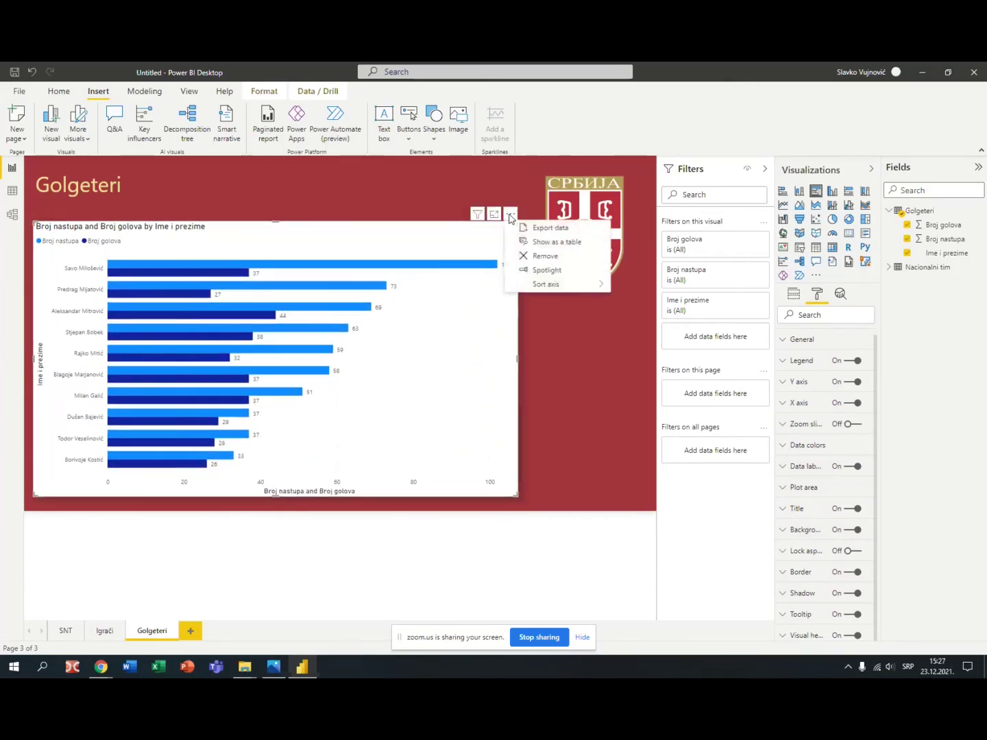
{"action": "mouse_move", "coordinate": [535, 283]}
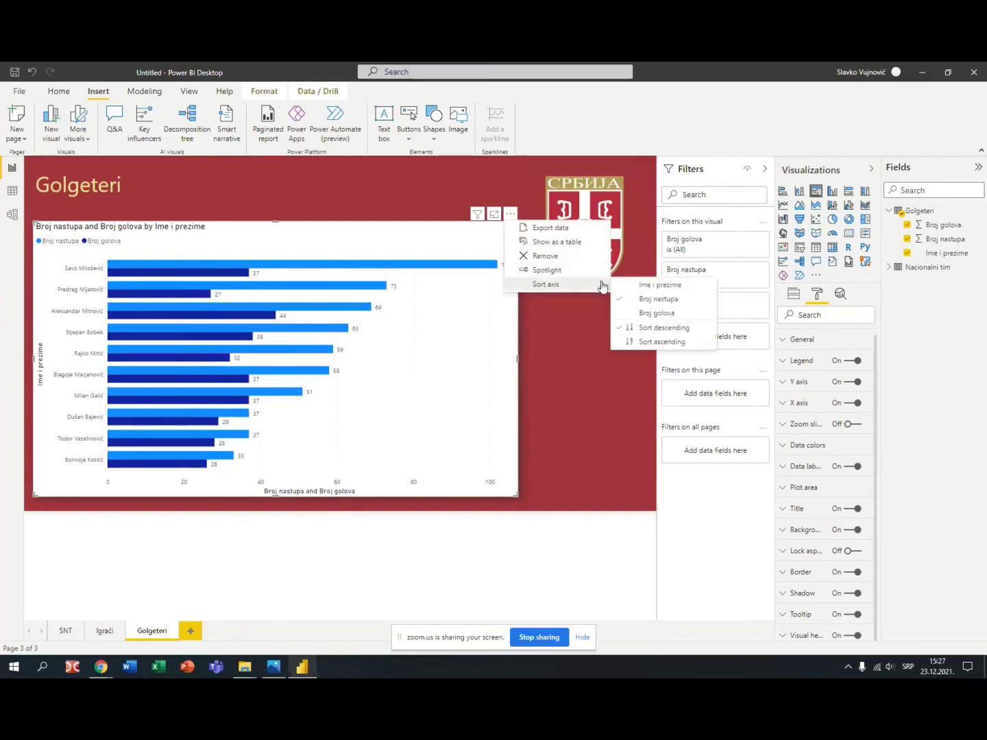
{"action": "left_click", "coordinate": [657, 313]}
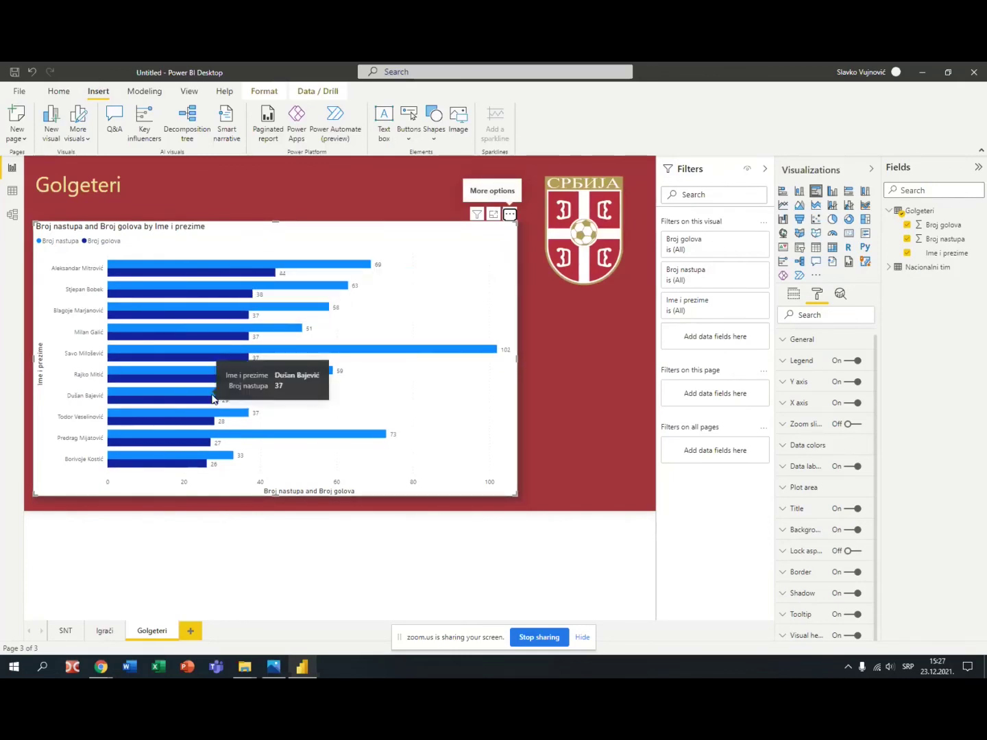
{"action": "mouse_move", "coordinate": [217, 401]}
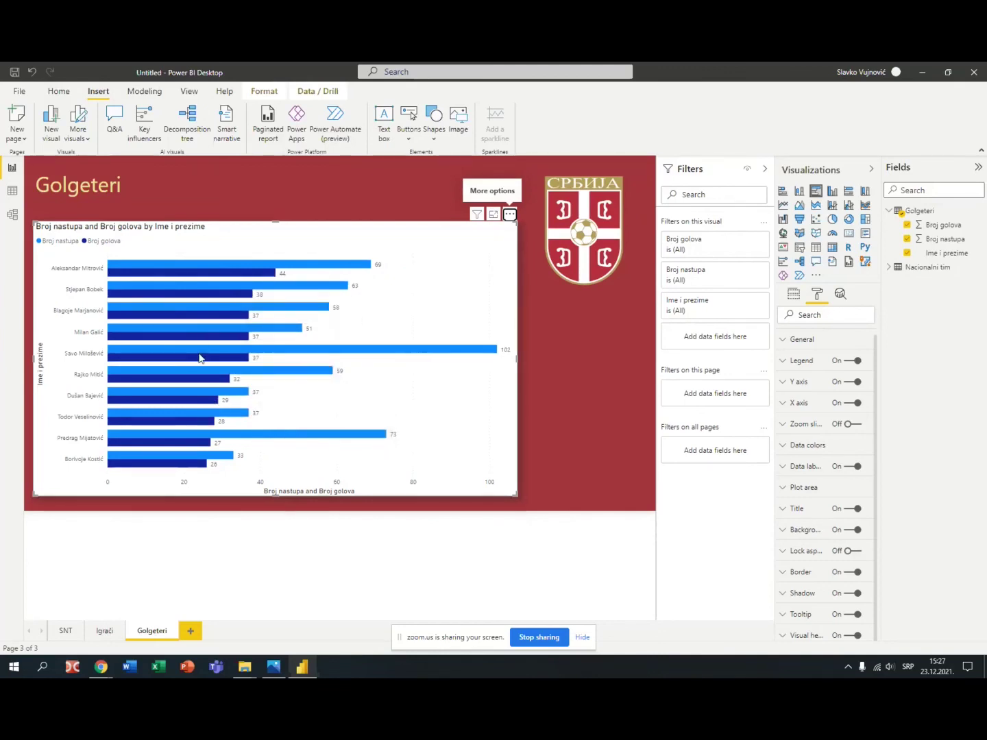
{"action": "mouse_move", "coordinate": [213, 346]}
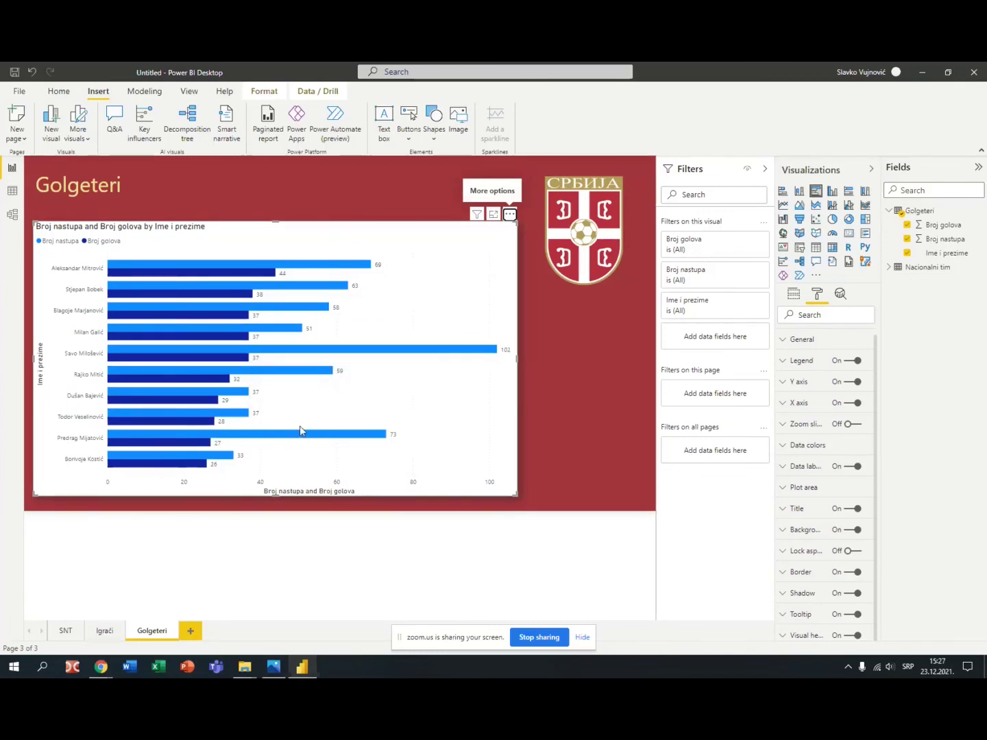
{"action": "mouse_move", "coordinate": [326, 308]}
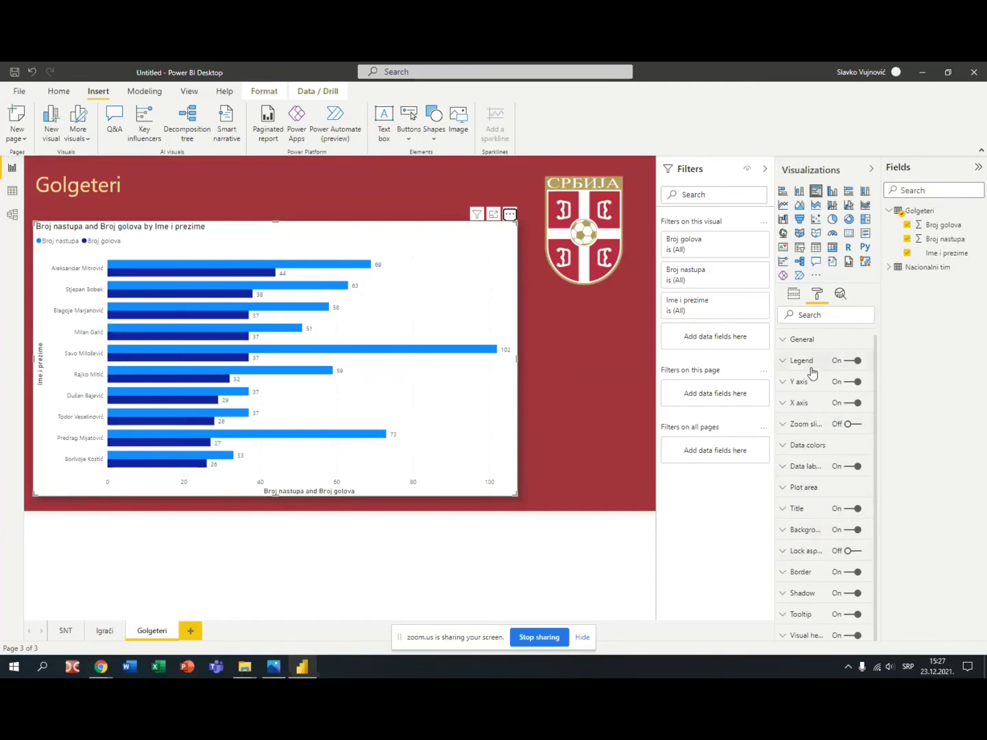
Set the bar chart's legend position to Bottom
{"action": "left_click", "coordinate": [788, 361]}
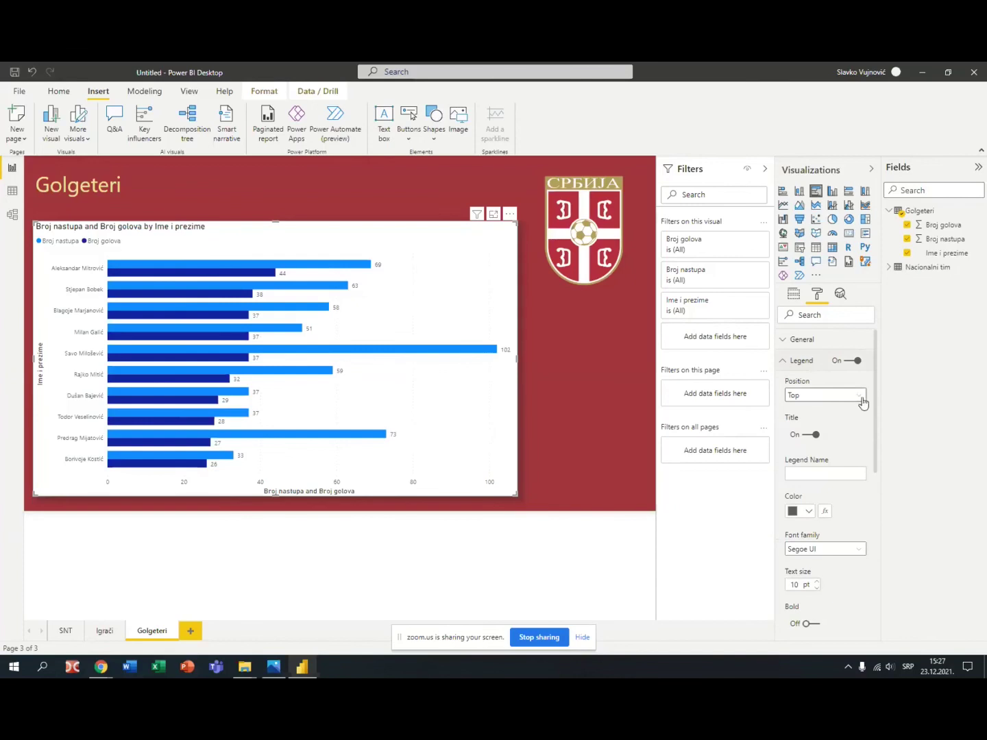
{"action": "left_click", "coordinate": [862, 404]}
{"action": "left_click", "coordinate": [849, 425]}
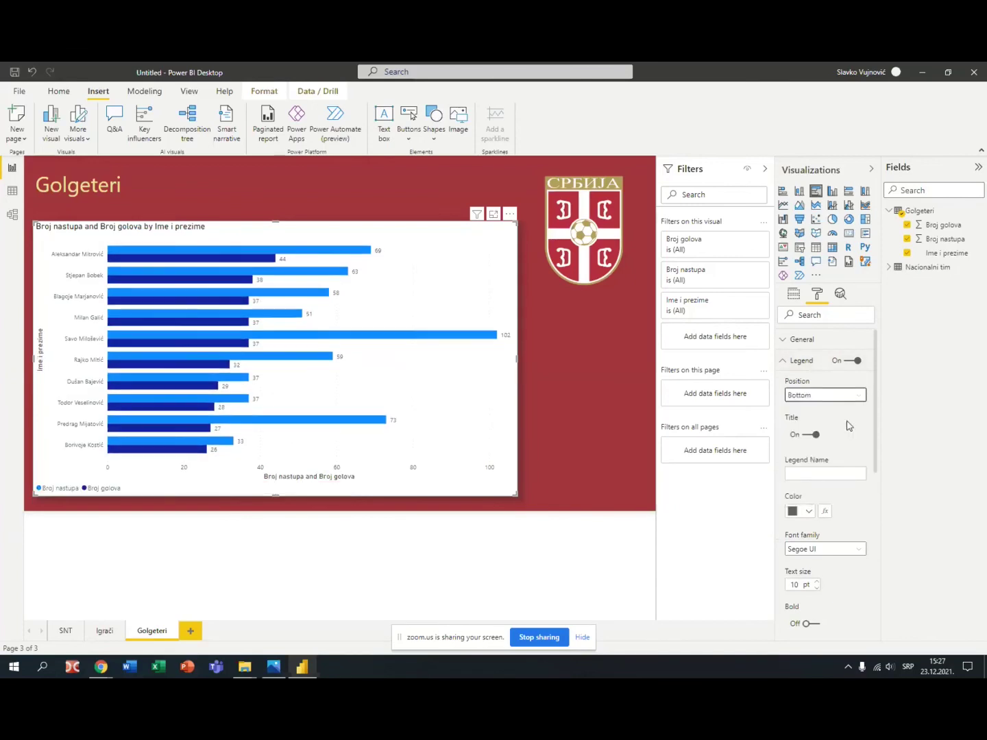
{"action": "left_click", "coordinate": [564, 410]}
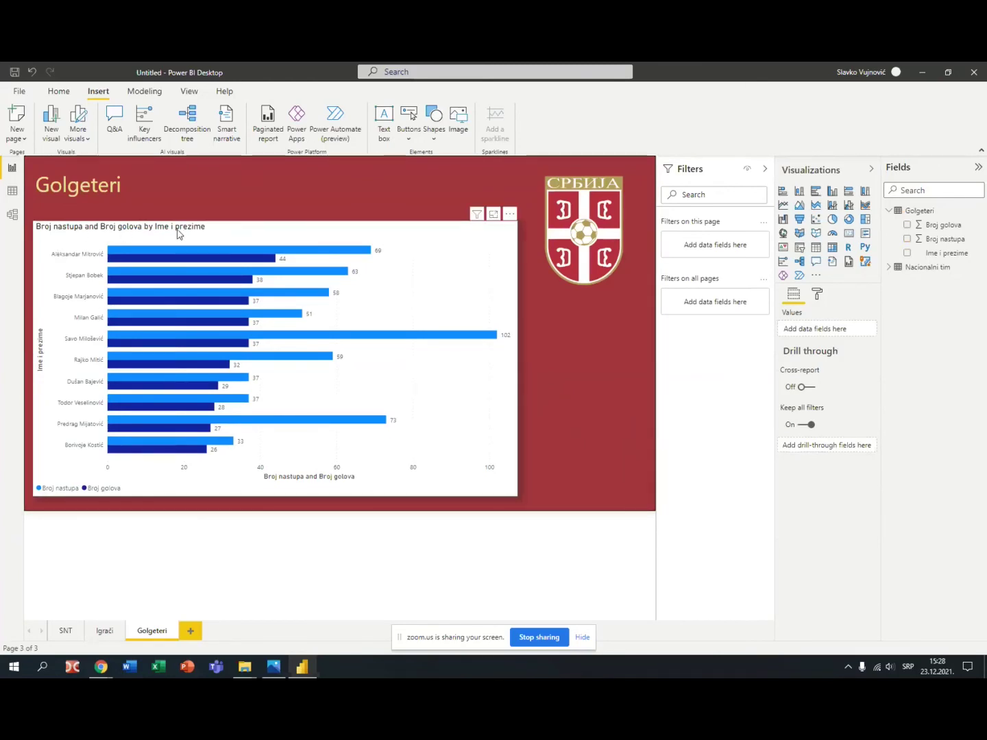
Change the bar chart's title text to "Najbolji golgeteri"
{"action": "left_click", "coordinate": [259, 227]}
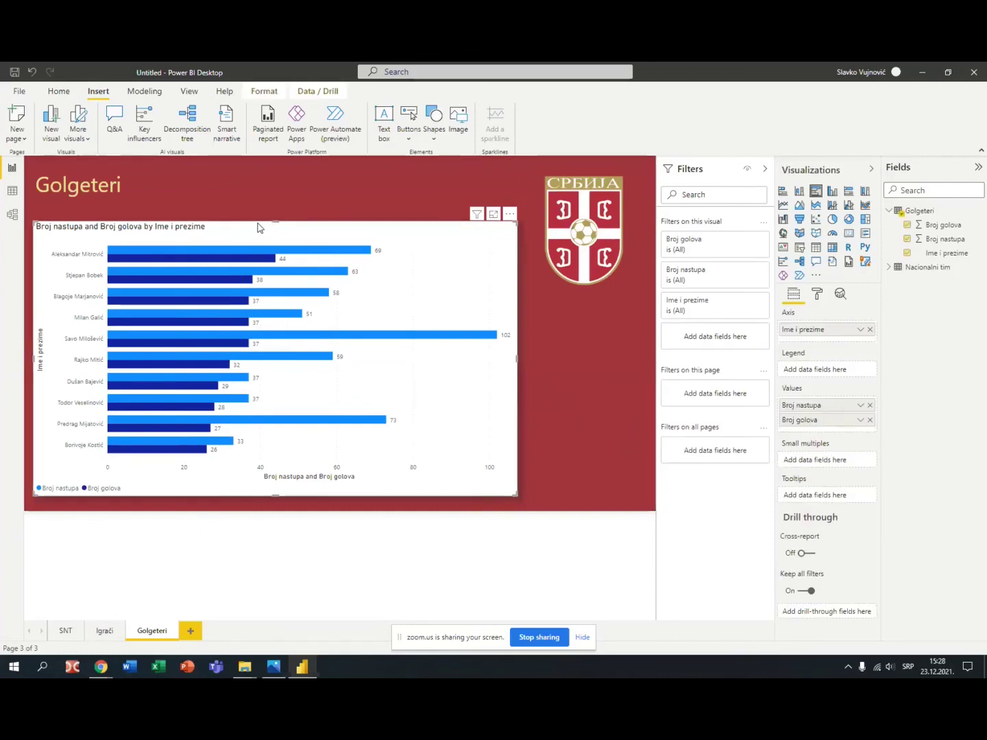
{"action": "left_click", "coordinate": [818, 297]}
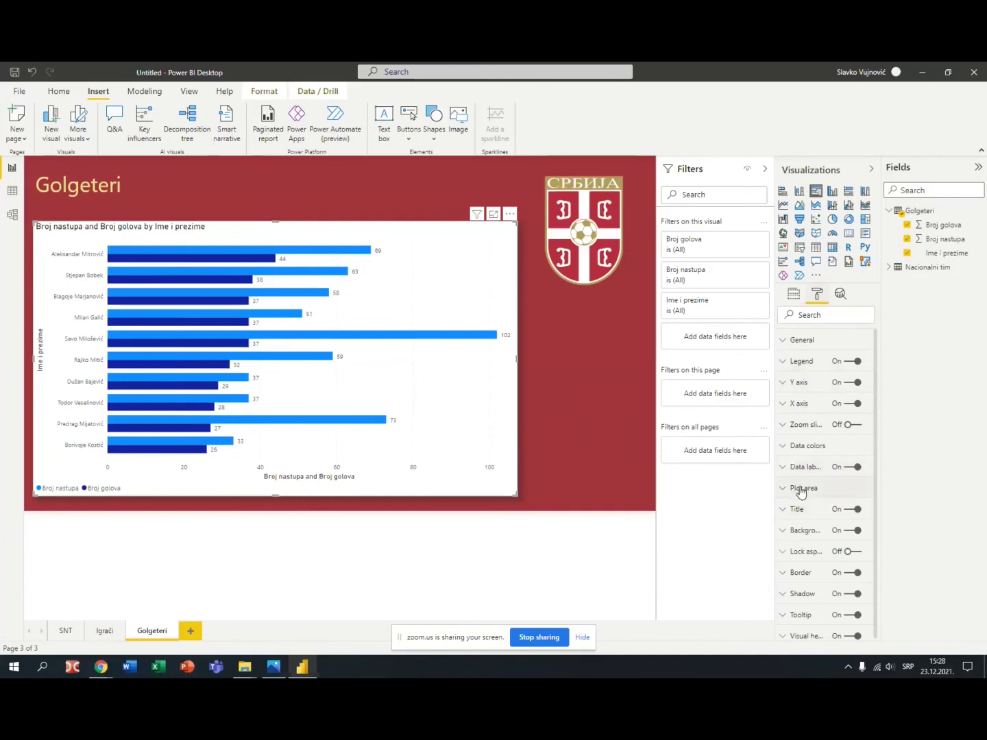
{"action": "left_click", "coordinate": [781, 342]}
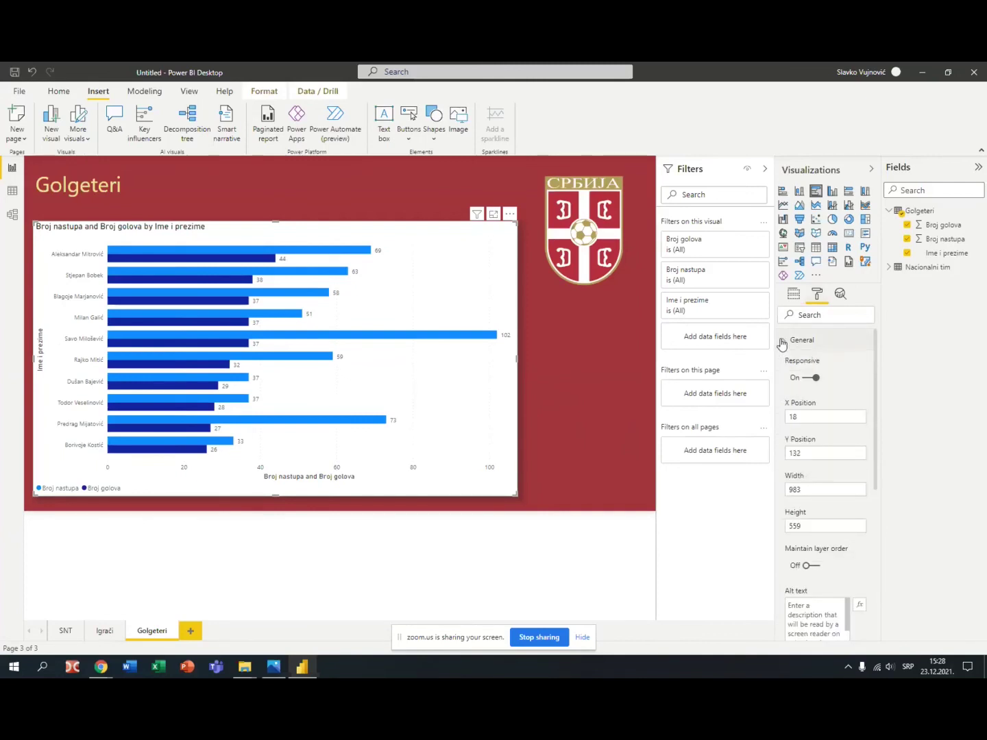
{"action": "left_click", "coordinate": [782, 341]}
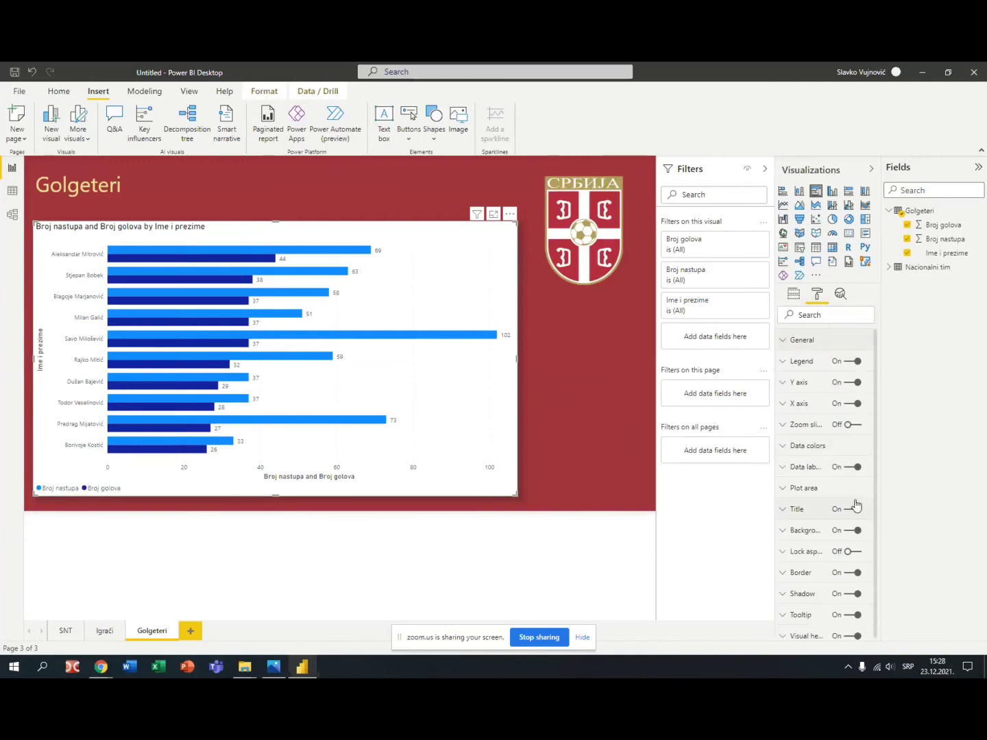
{"action": "left_click", "coordinate": [783, 511]}
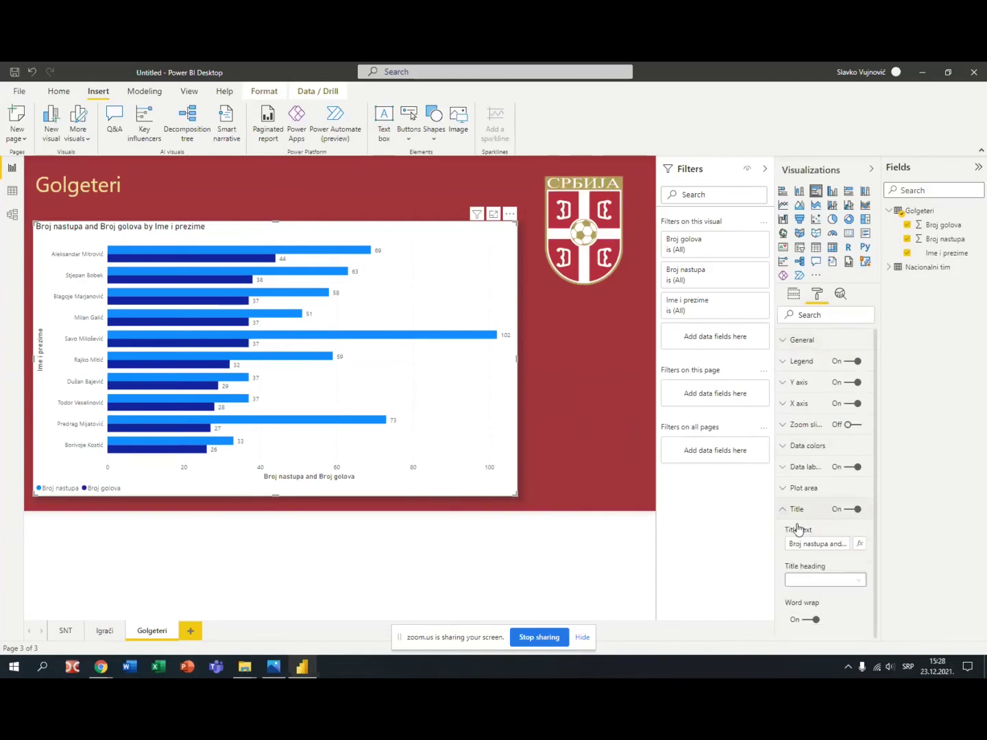
{"action": "left_click", "coordinate": [821, 543]}
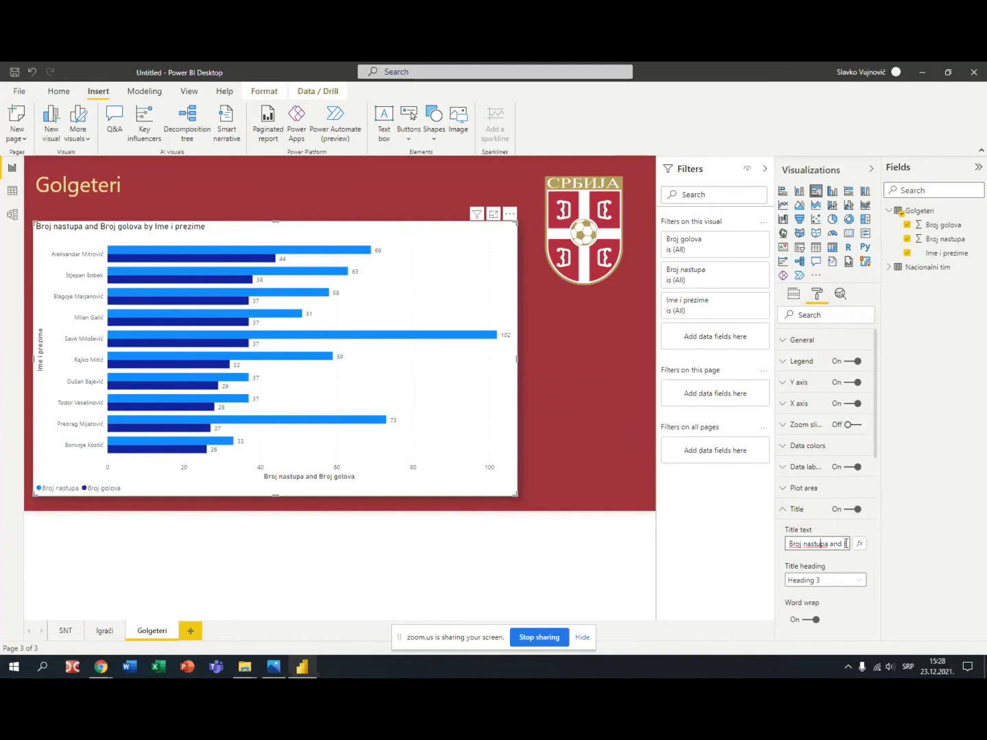
{"action": "key", "text": "ctrl+a"}
{"action": "type", "text": "Najbolji golgeter"}
{"action": "left_click", "coordinate": [541, 397]}
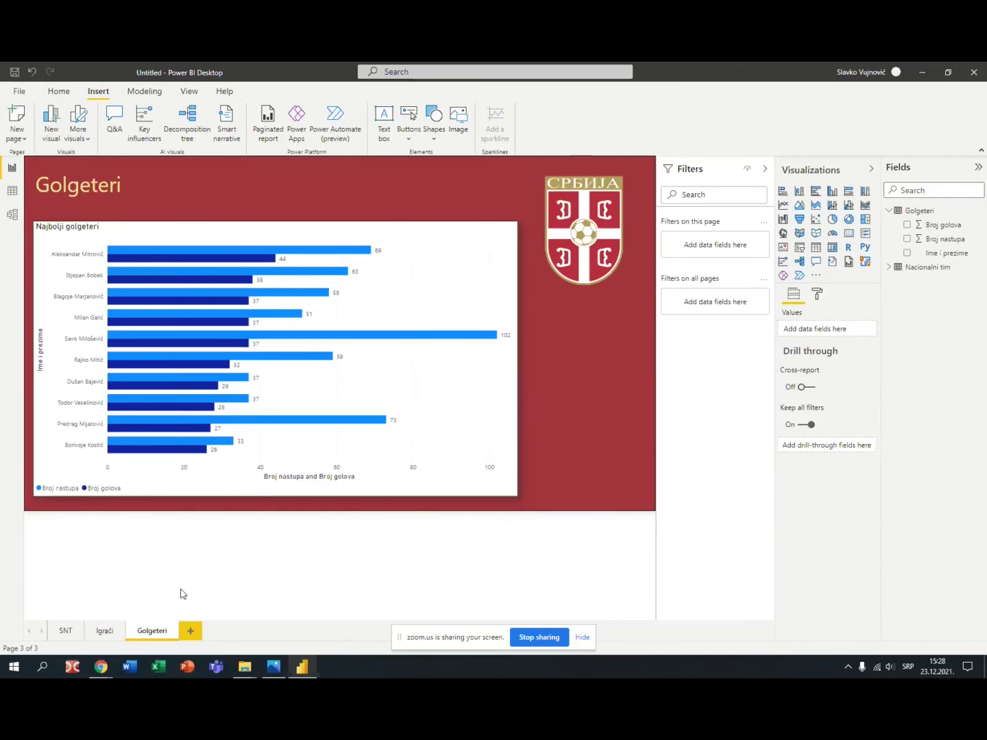
Review the finished SNT, Igrači and Golgeteri report pages one after another
{"action": "left_click", "coordinate": [69, 632]}
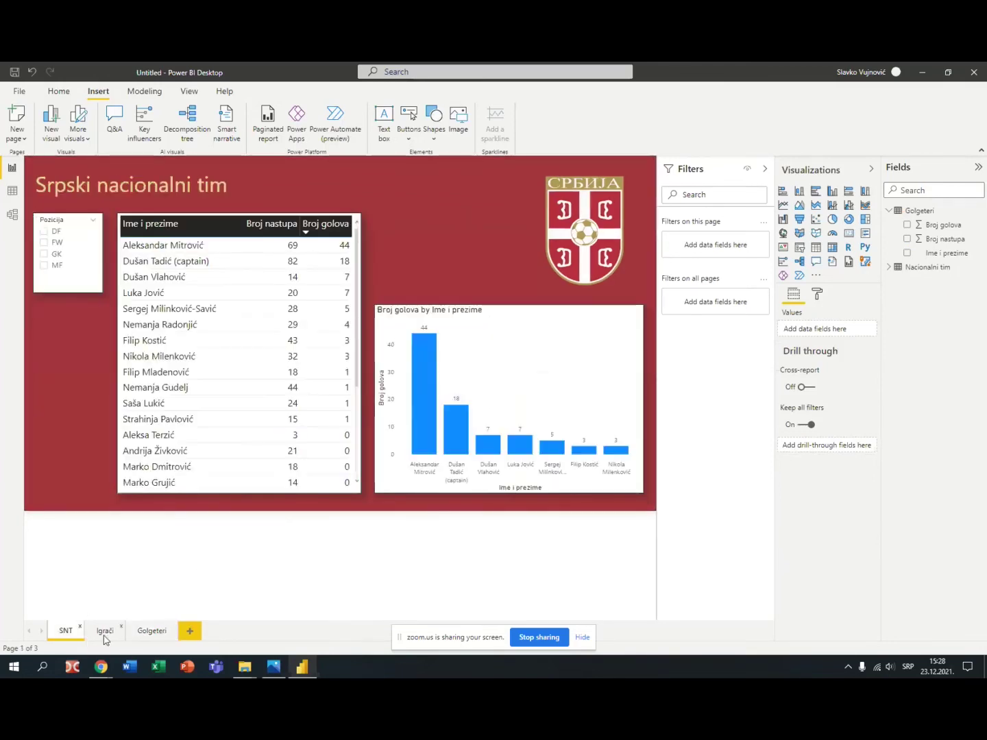
{"action": "left_click", "coordinate": [106, 632]}
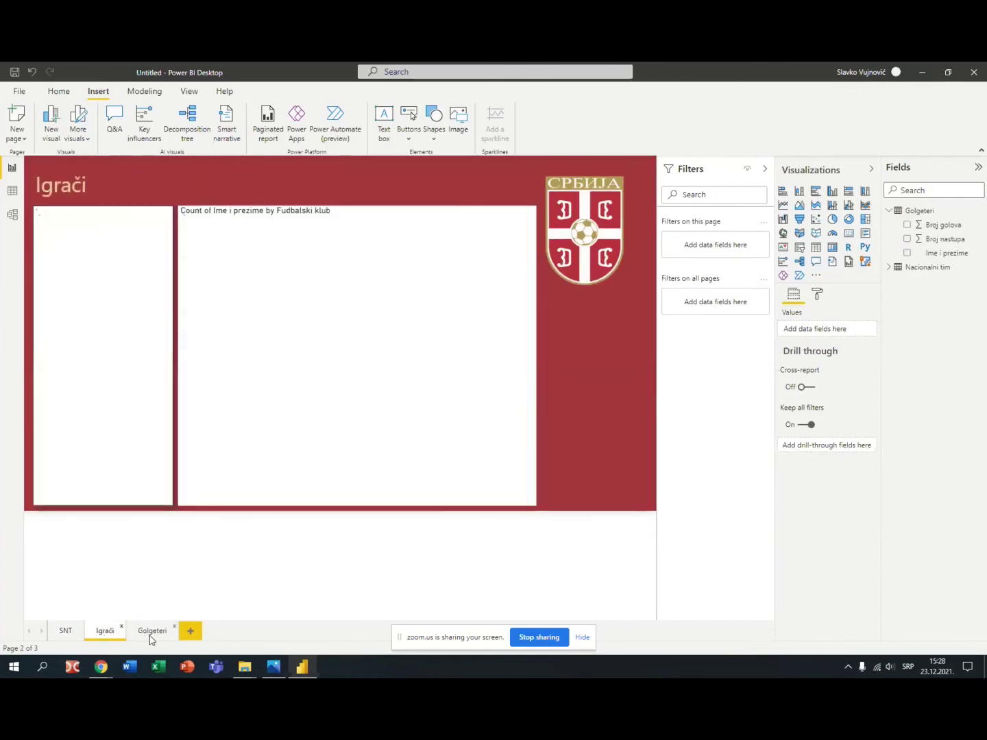
{"action": "left_click", "coordinate": [146, 639]}
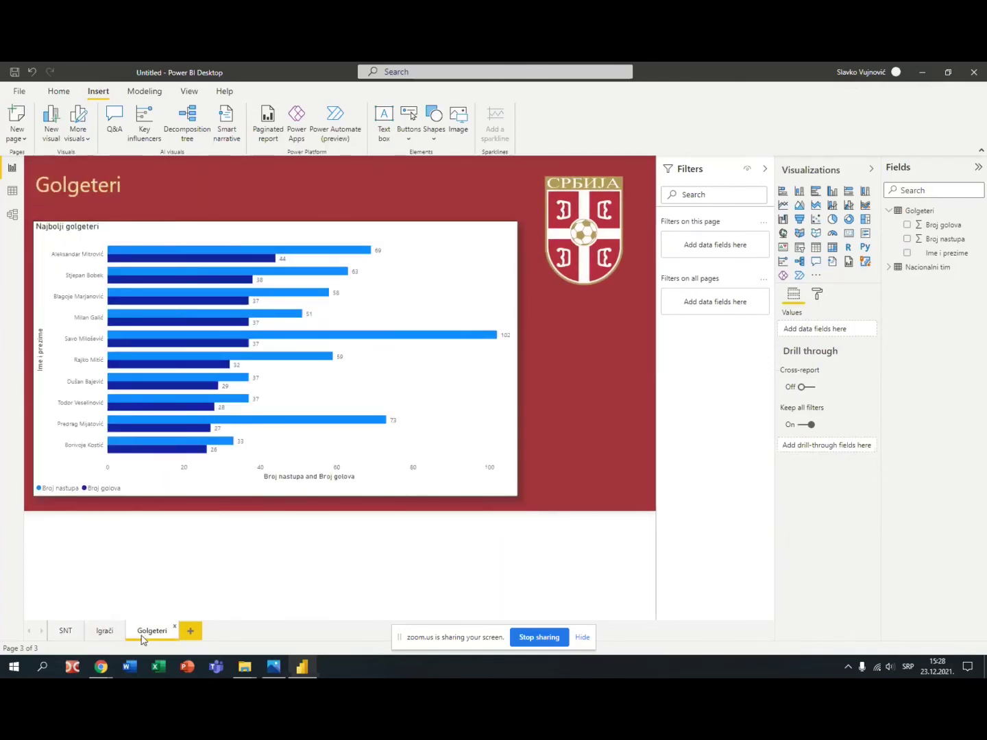
{"action": "left_click", "coordinate": [105, 632]}
{"action": "left_click", "coordinate": [68, 633]}
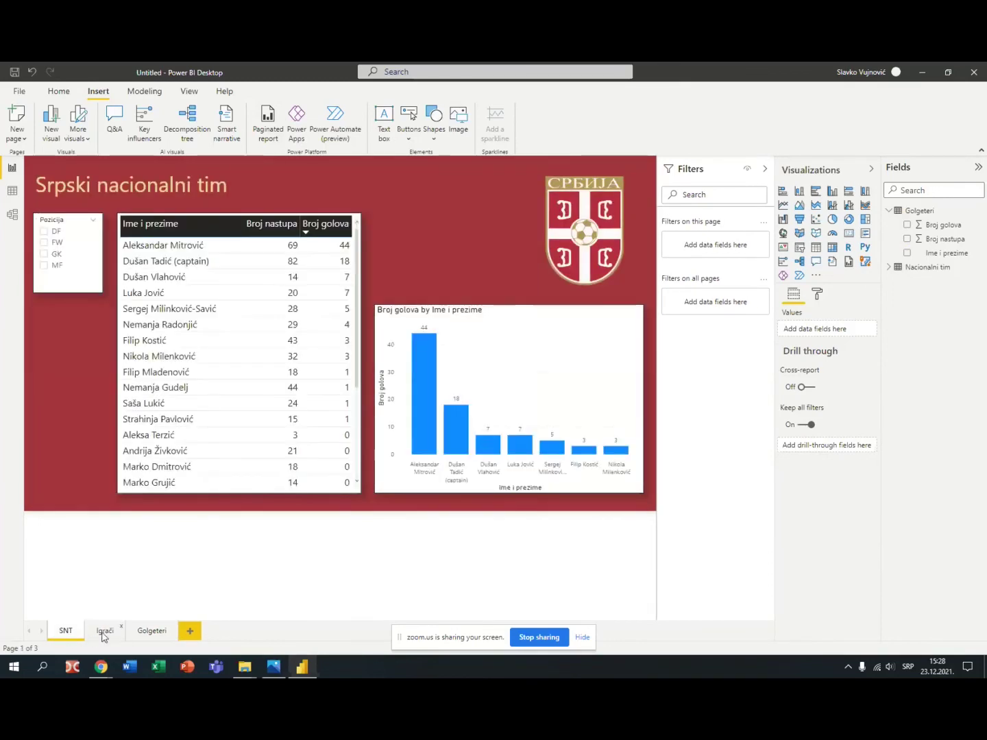
{"action": "left_click", "coordinate": [104, 631]}
{"action": "left_click", "coordinate": [145, 633]}
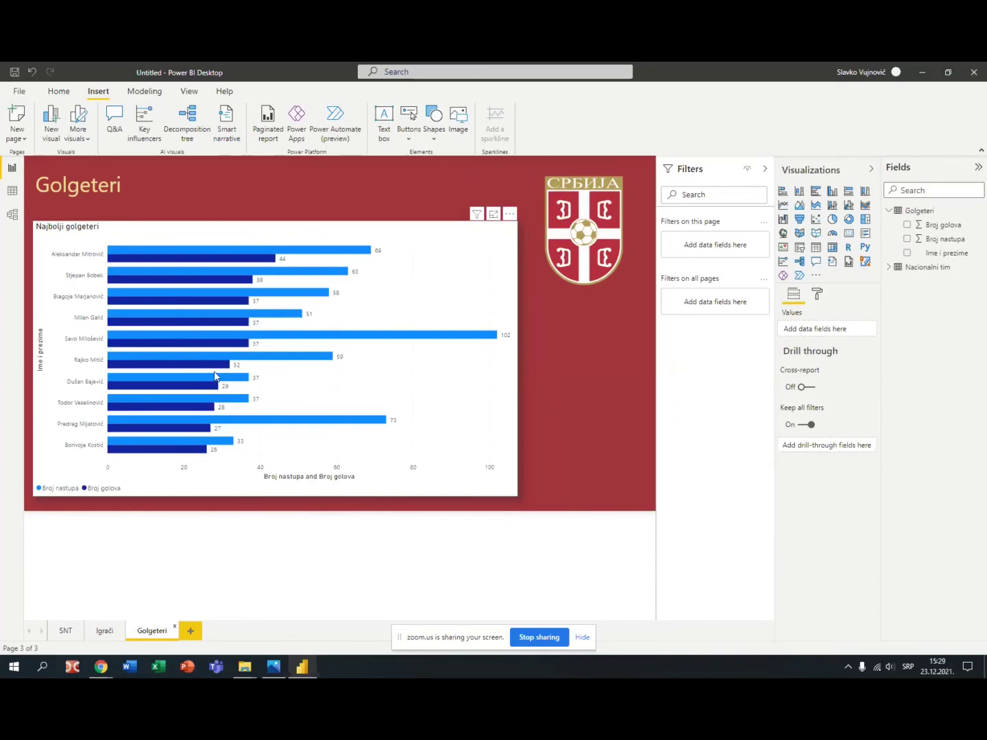
Save the report as a Power BI file named "Izv" in the 20211223 Power BI- U susret SP2022 folder
{"action": "left_click", "coordinate": [15, 72]}
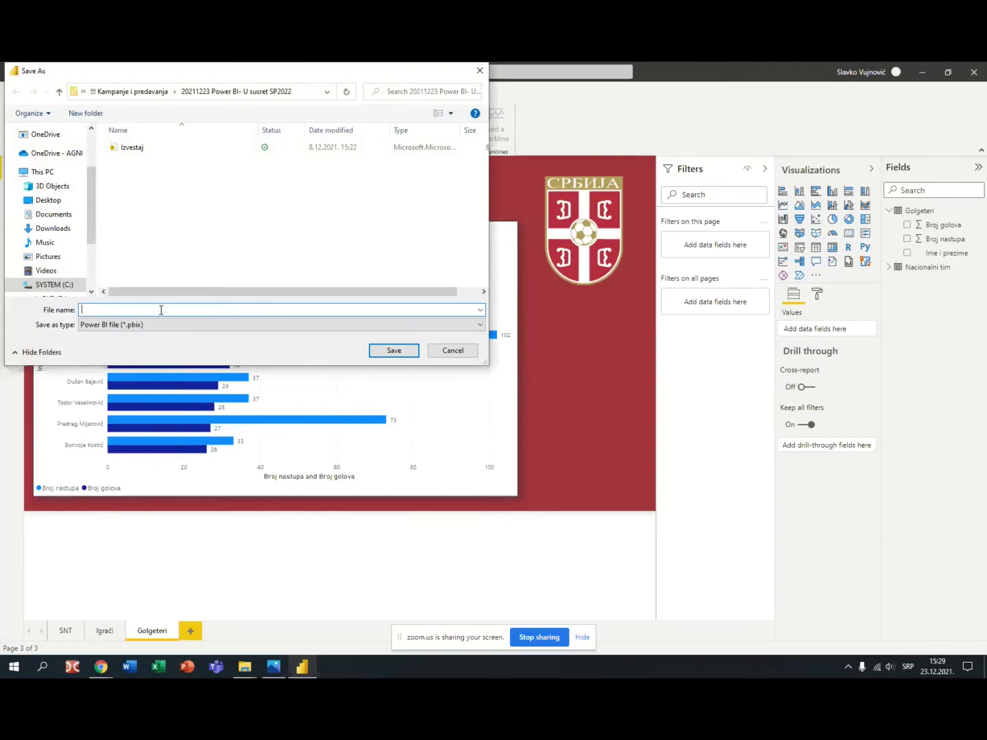
{"action": "type", "text": "Izv"}
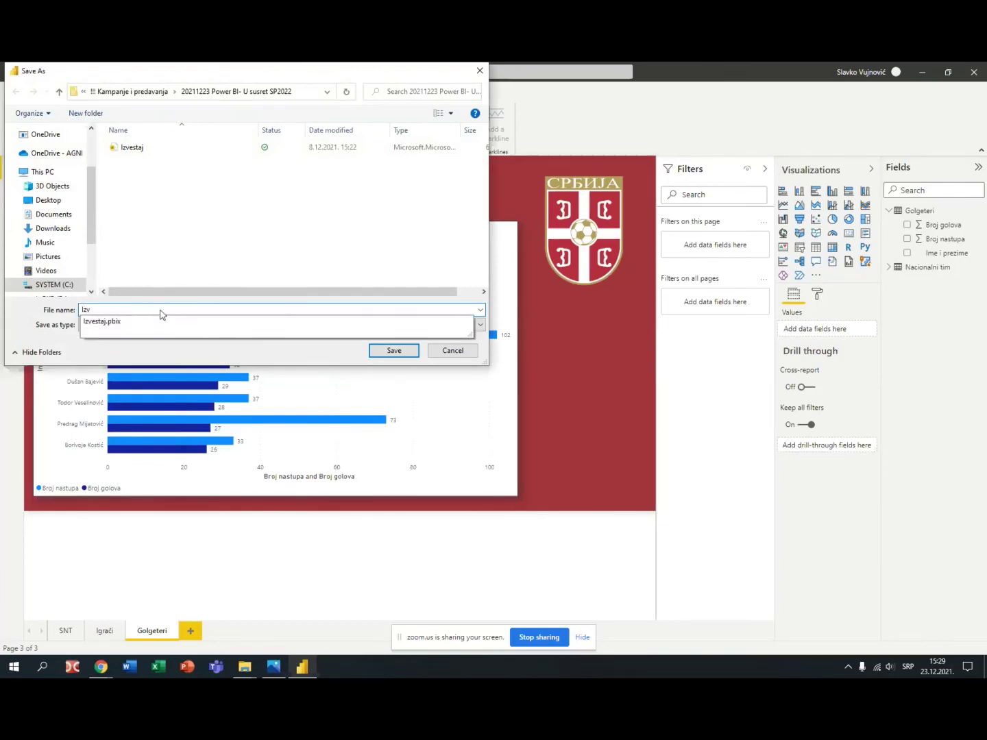
{"action": "left_click", "coordinate": [392, 348]}
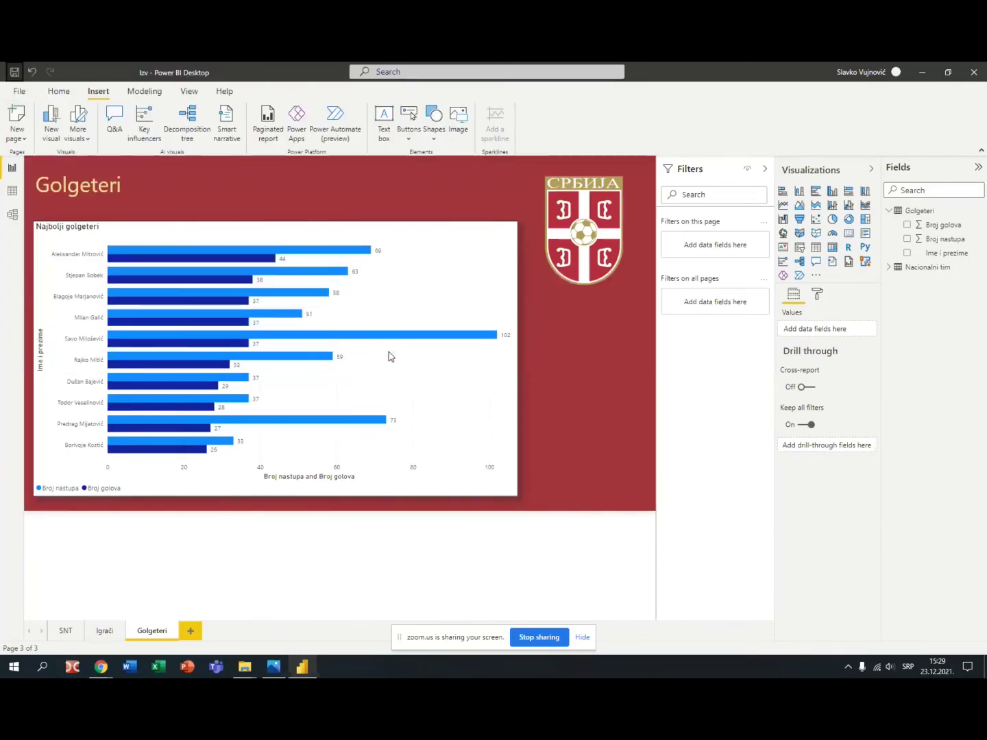
Publish the Izv report to My workspace and dismiss the publishing dialog
{"action": "left_click", "coordinate": [59, 92]}
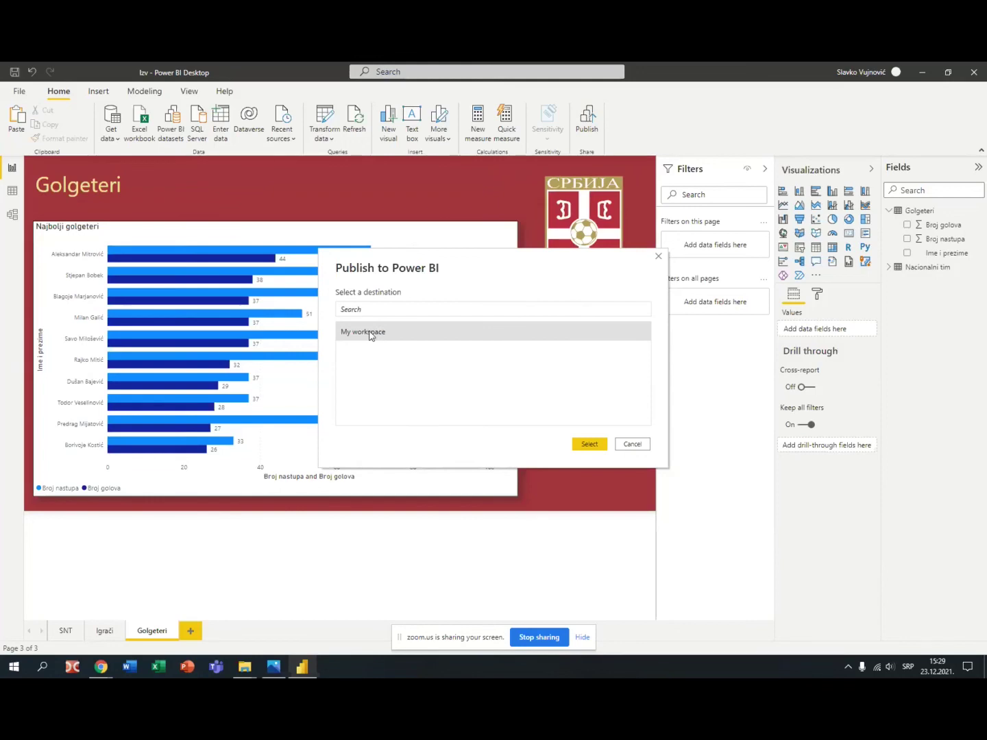
{"action": "left_click", "coordinate": [590, 444]}
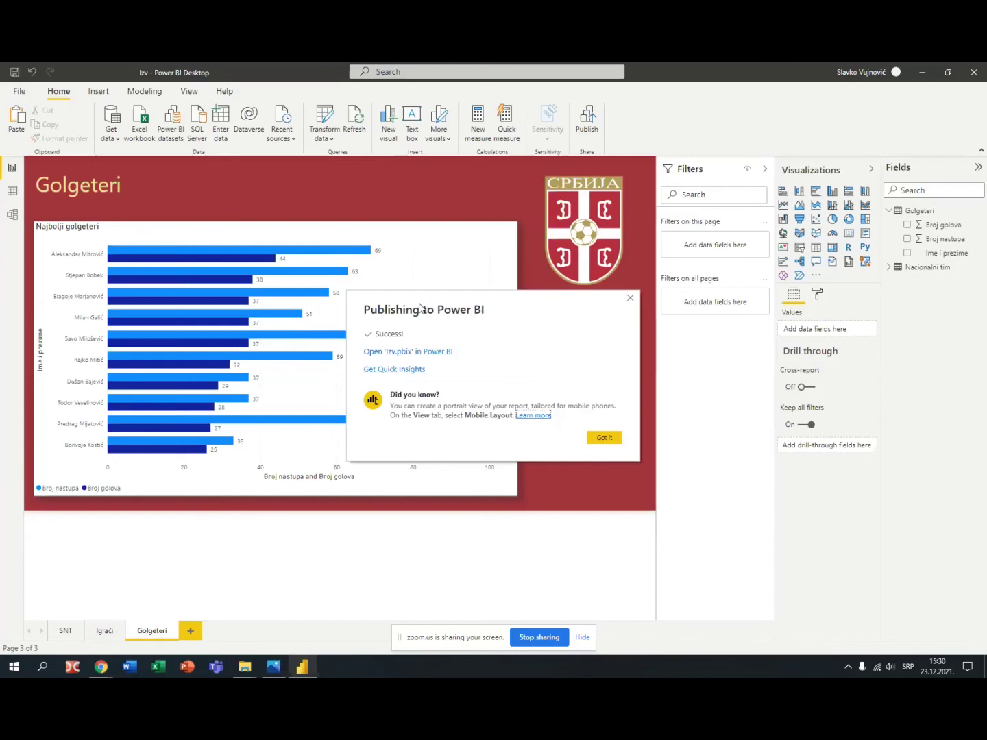
{"action": "left_click", "coordinate": [609, 442]}
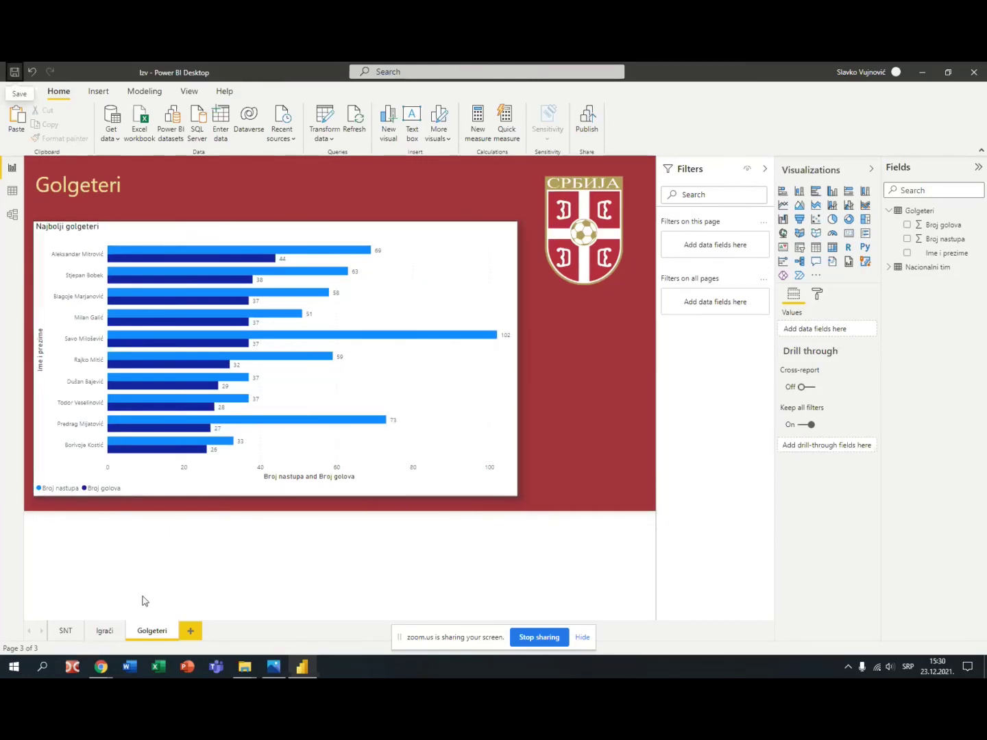
Switch to the Power BI service in Chrome and open the published Izv report from My workspace
{"action": "mouse_move", "coordinate": [101, 670]}
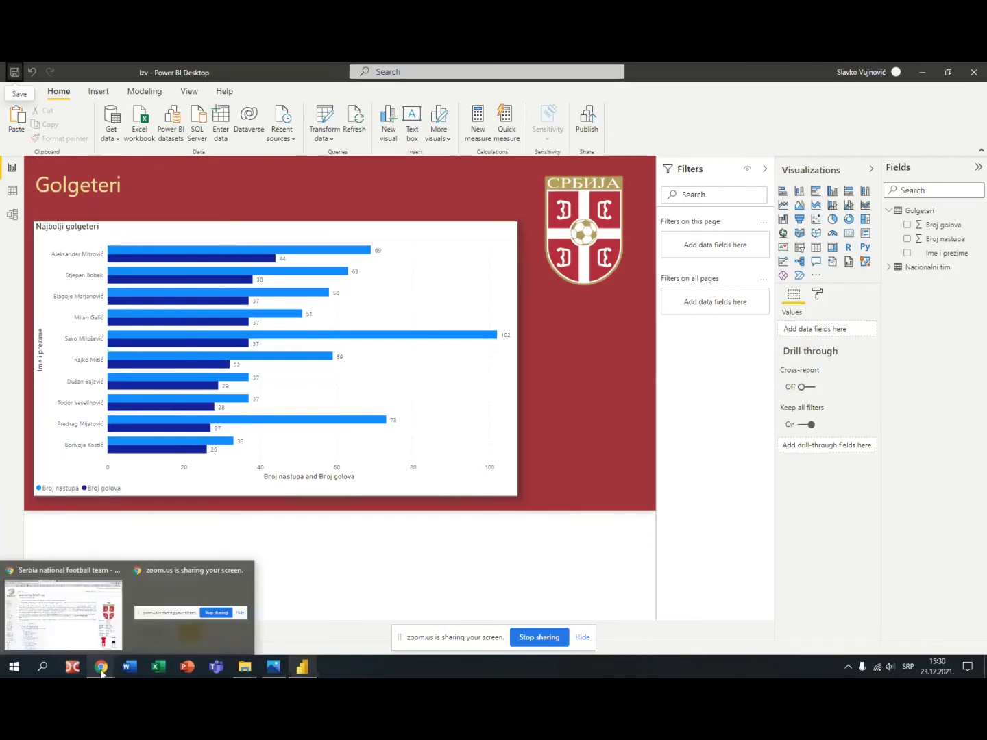
{"action": "left_click", "coordinate": [83, 596]}
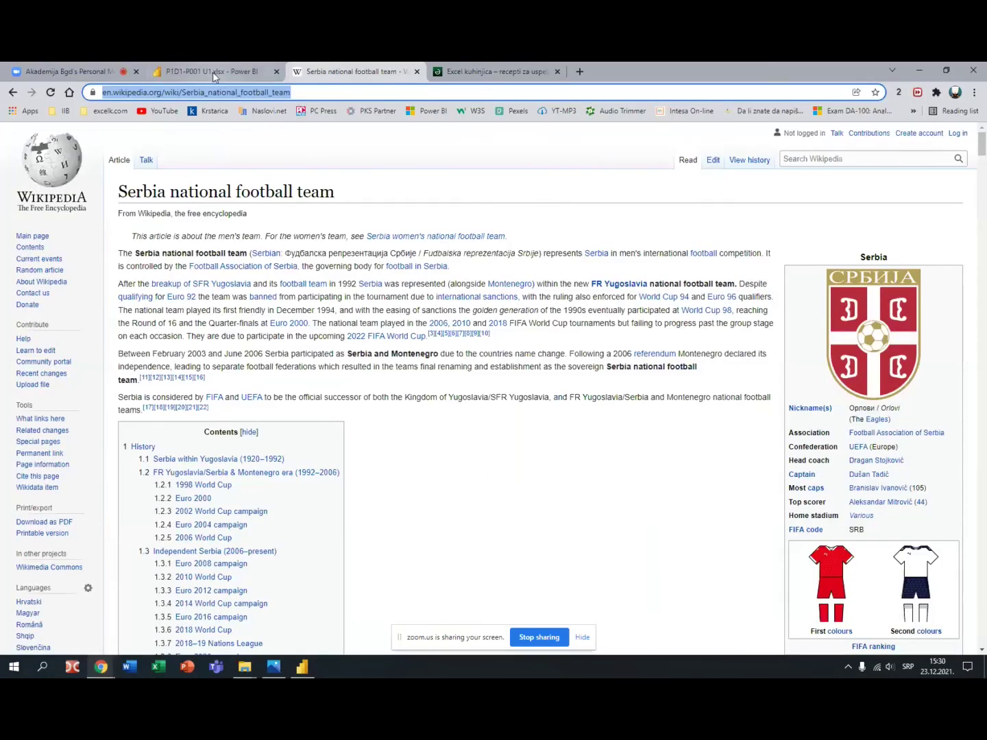
{"action": "left_click", "coordinate": [220, 77]}
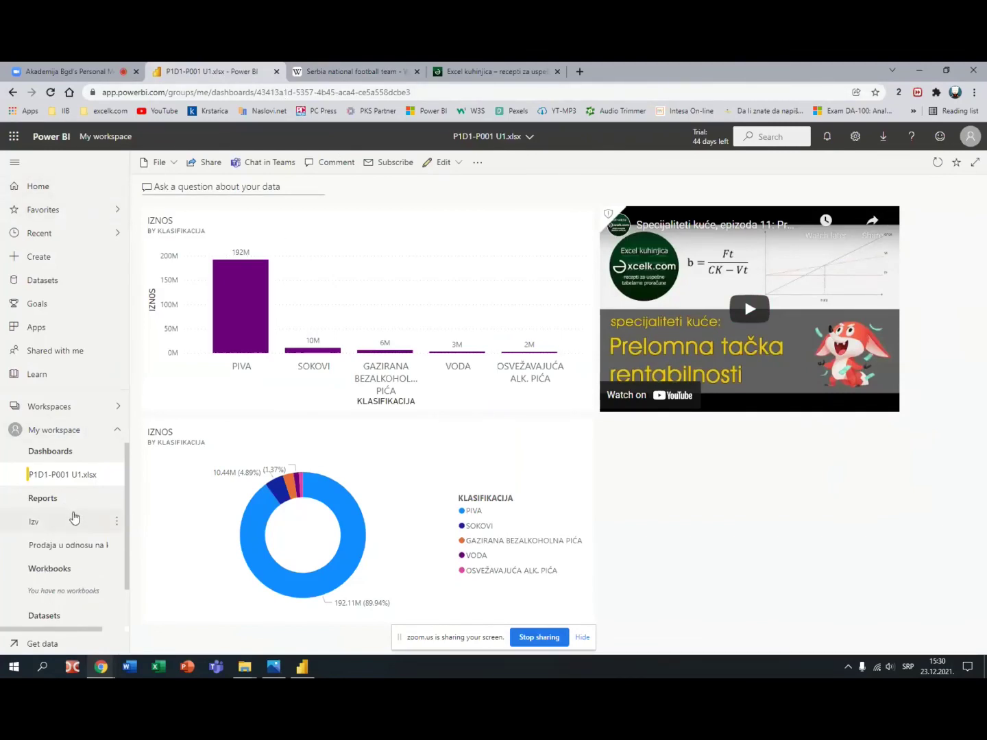
{"action": "left_click", "coordinate": [75, 515]}
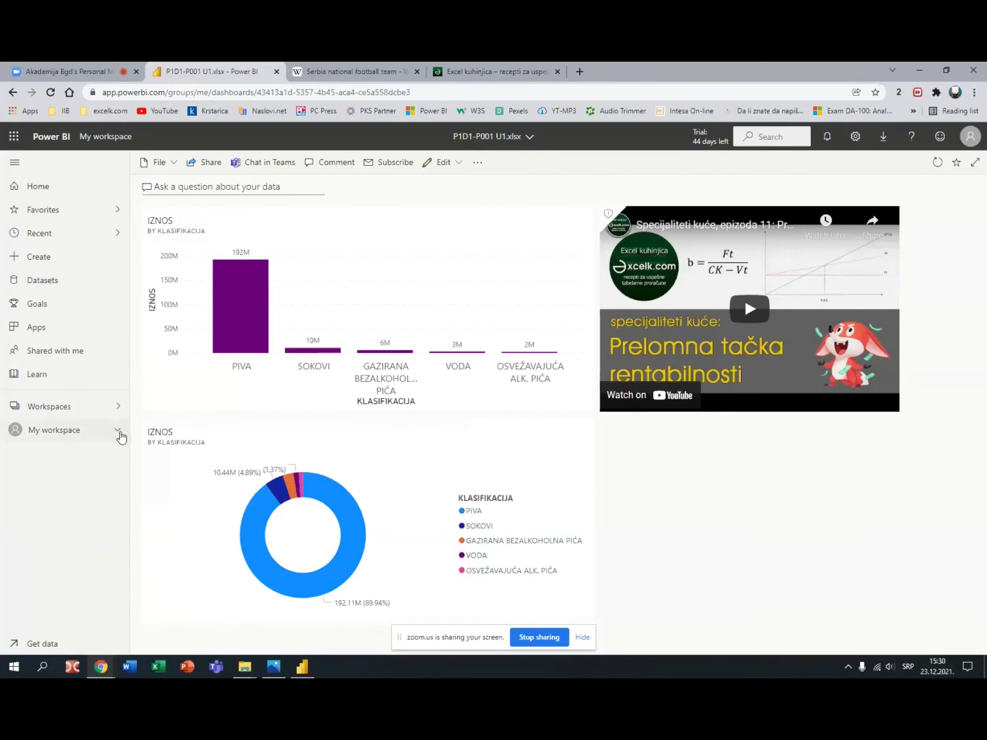
{"action": "left_click", "coordinate": [121, 435]}
{"action": "left_click", "coordinate": [37, 525]}
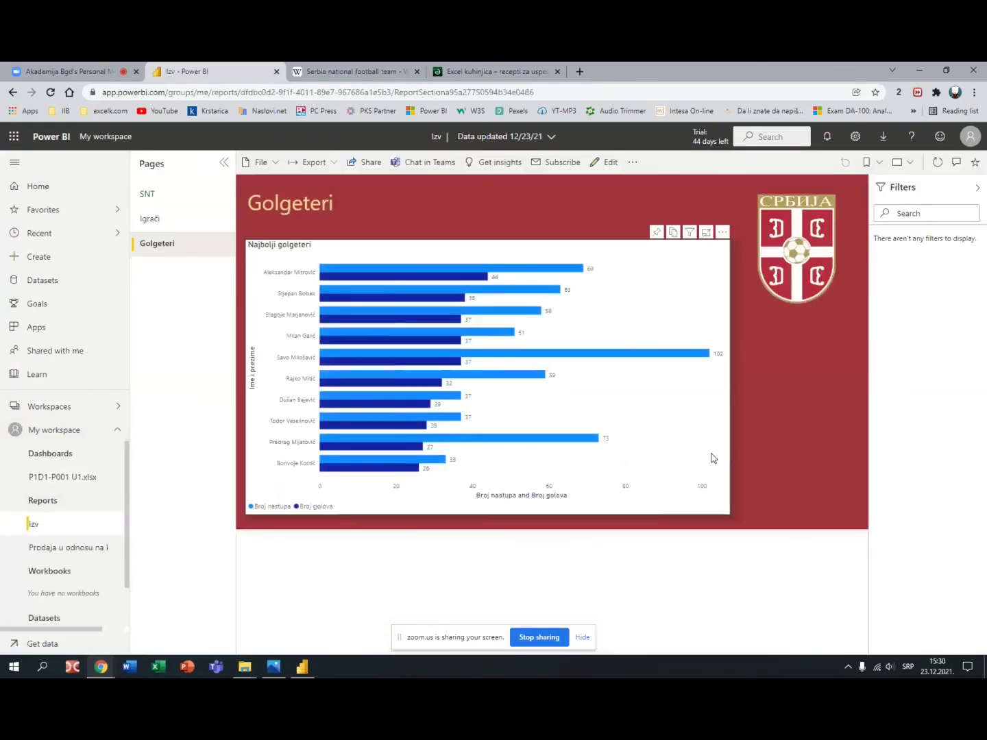
Look through the published report's SNT, Igrači and Golgeteri pages, returning to Igrači
{"action": "left_click", "coordinate": [157, 198]}
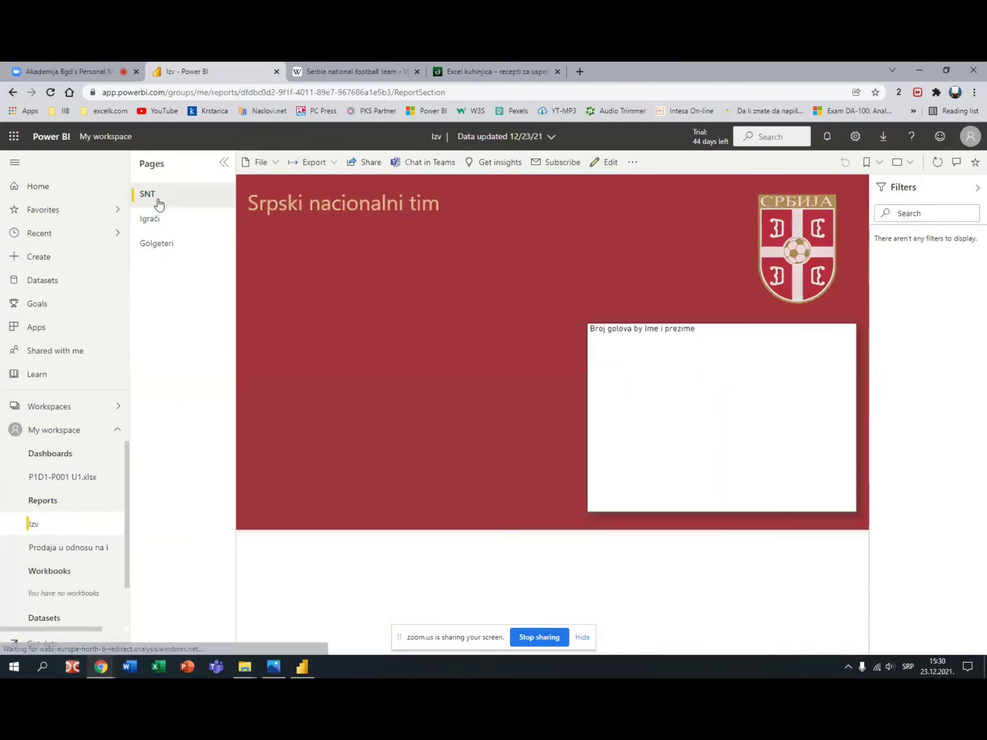
{"action": "left_click", "coordinate": [158, 218]}
{"action": "left_click", "coordinate": [160, 243]}
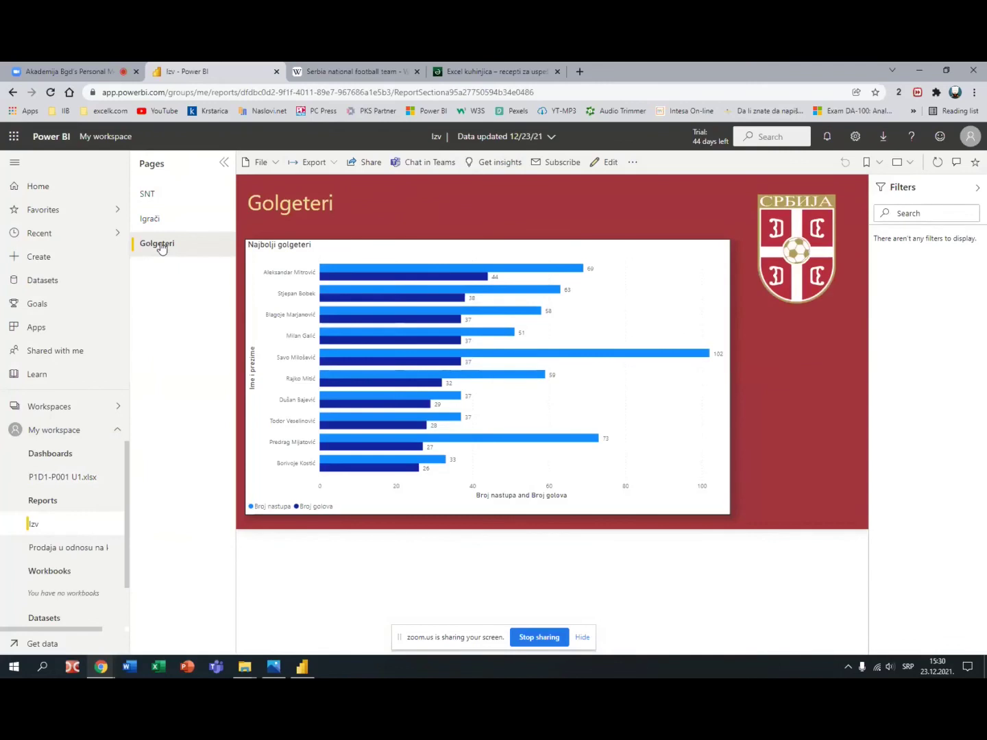
{"action": "left_click", "coordinate": [160, 219]}
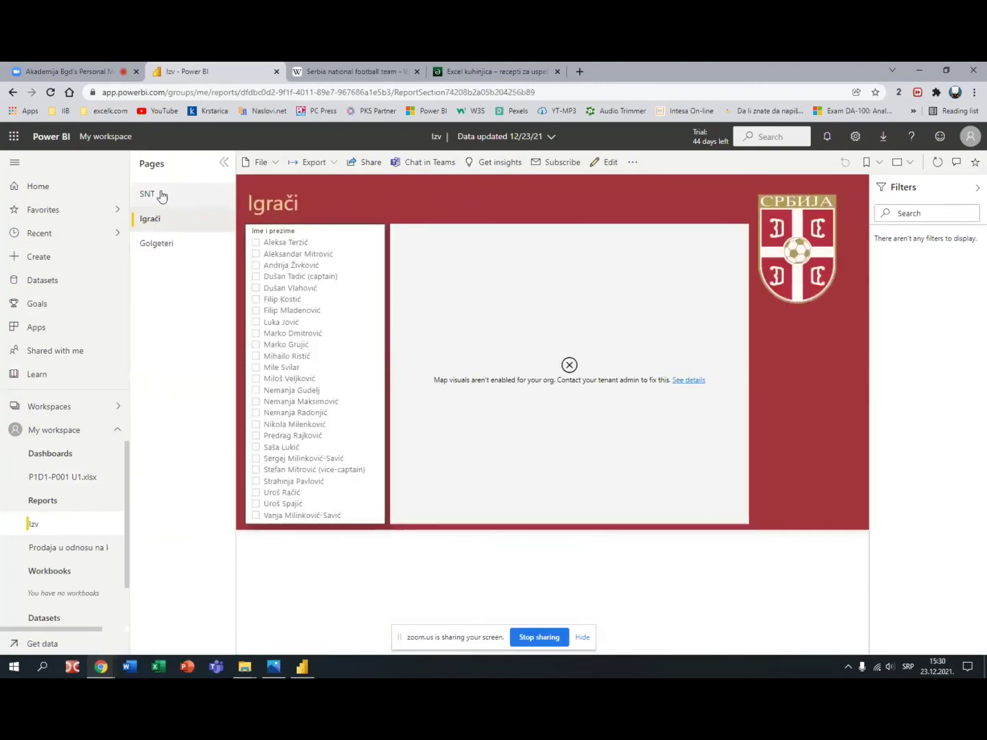